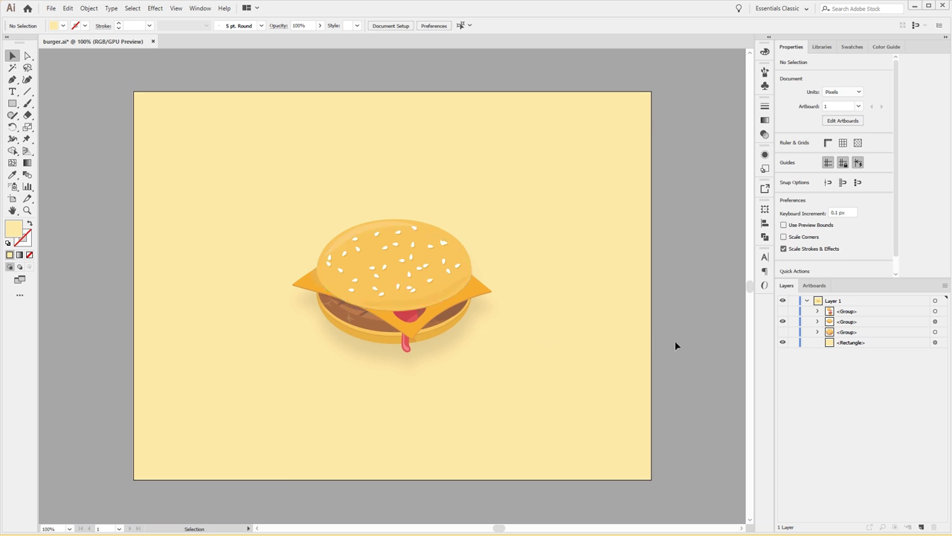
Step: Toggle burger group visibility in the Layers panel, leaving the exploded burger group showing
{"action": "left_click", "coordinate": [783, 332]}
{"action": "left_click", "coordinate": [782, 322]}
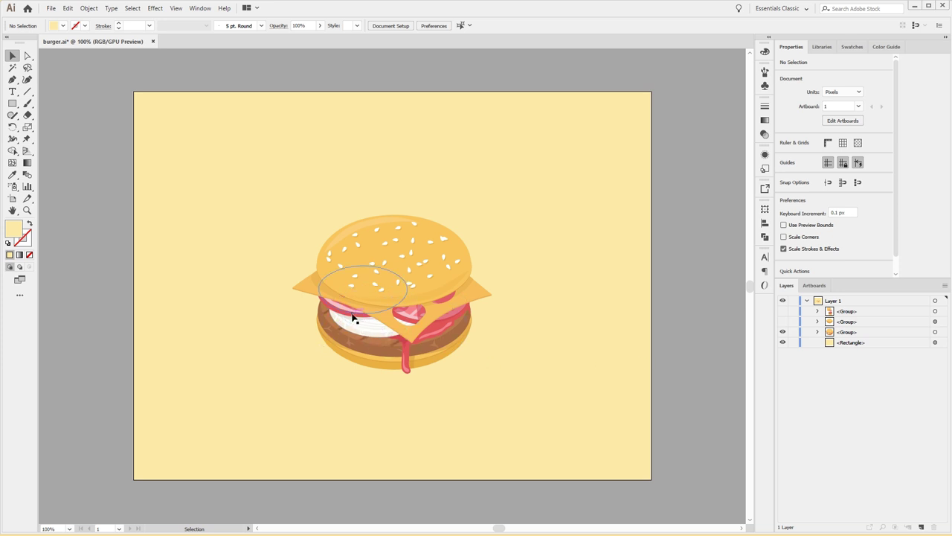
{"action": "key", "text": "ctrl+plus"}
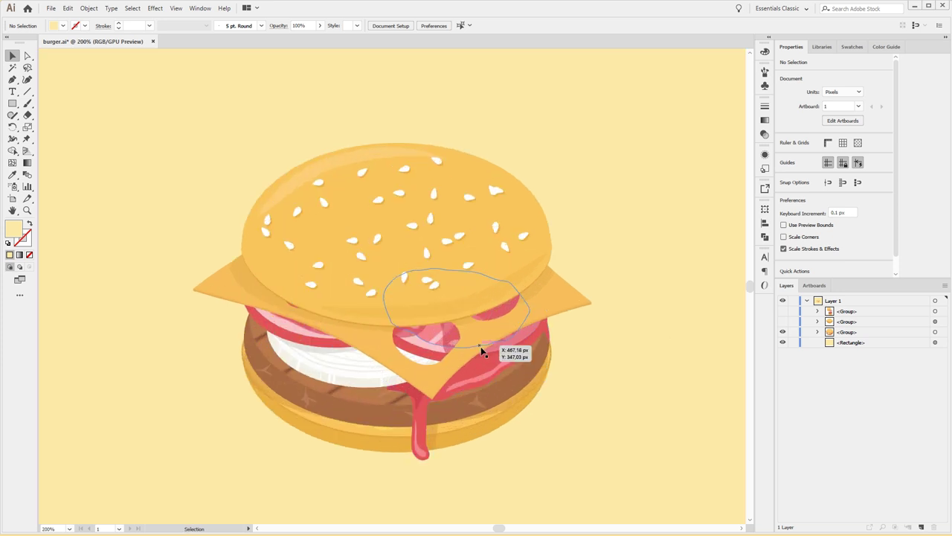
{"action": "scroll", "coordinate": [646, 355], "scroll_direction": "down", "scroll_amount": 2}
{"action": "key", "text": "ctrl"}
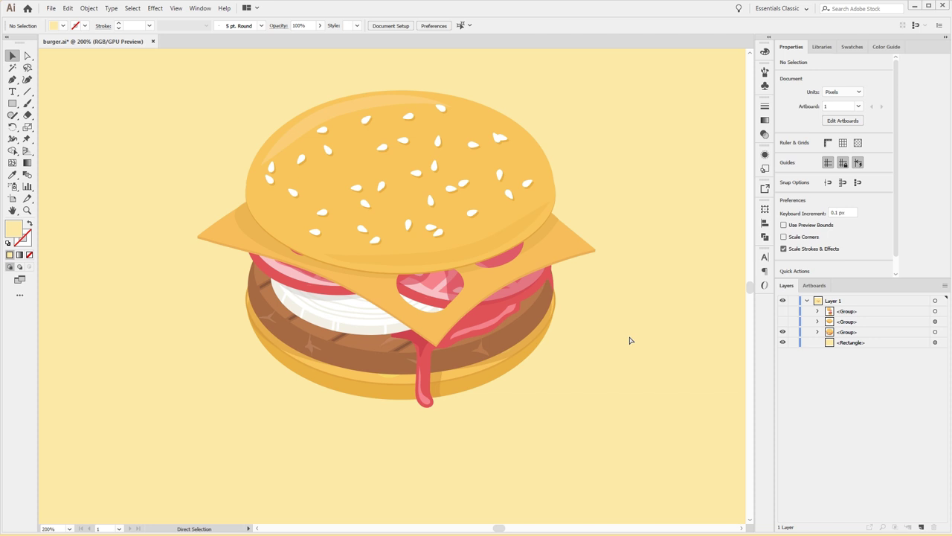
{"action": "key", "text": "ctrl+0"}
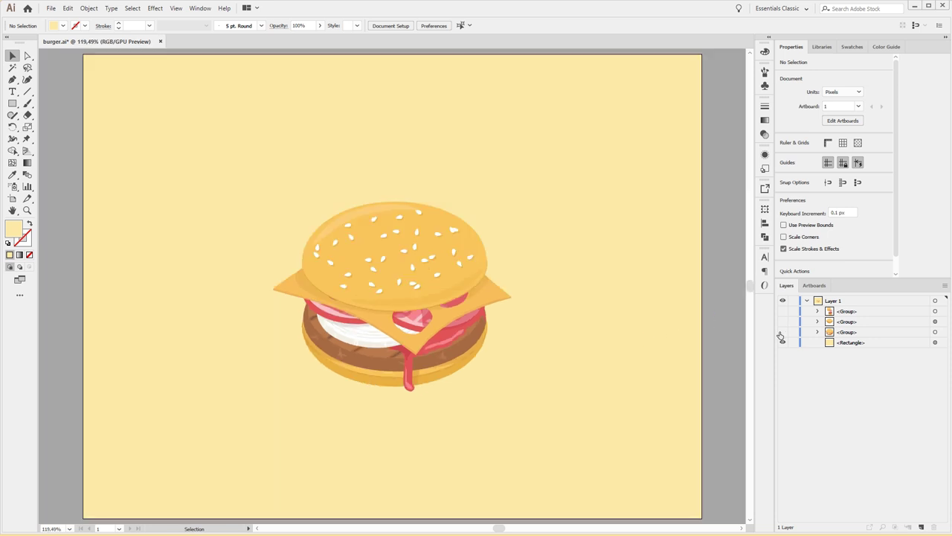
{"action": "left_click", "coordinate": [782, 331]}
{"action": "left_click", "coordinate": [783, 312]}
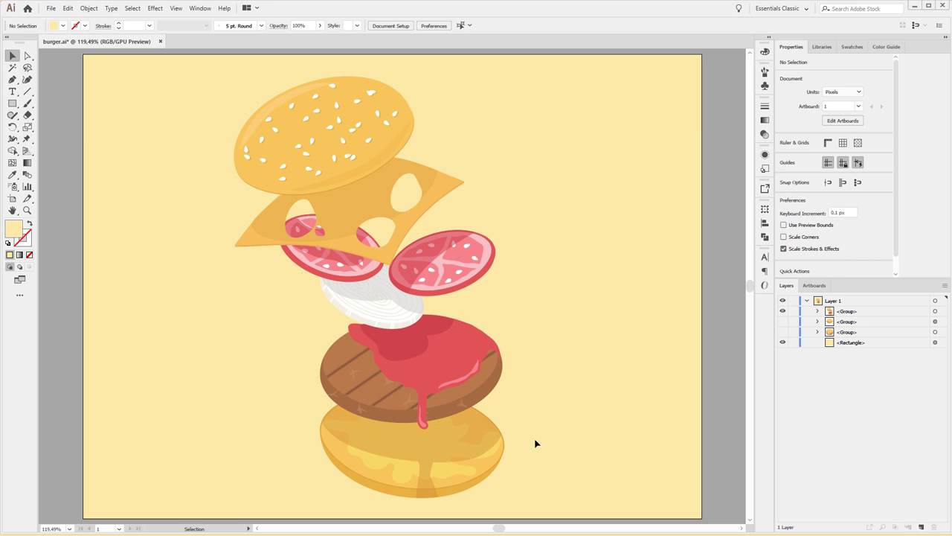
Step: Hide the exploded burger and cream background, showing only the assembled burger group
{"action": "left_click", "coordinate": [783, 311]}
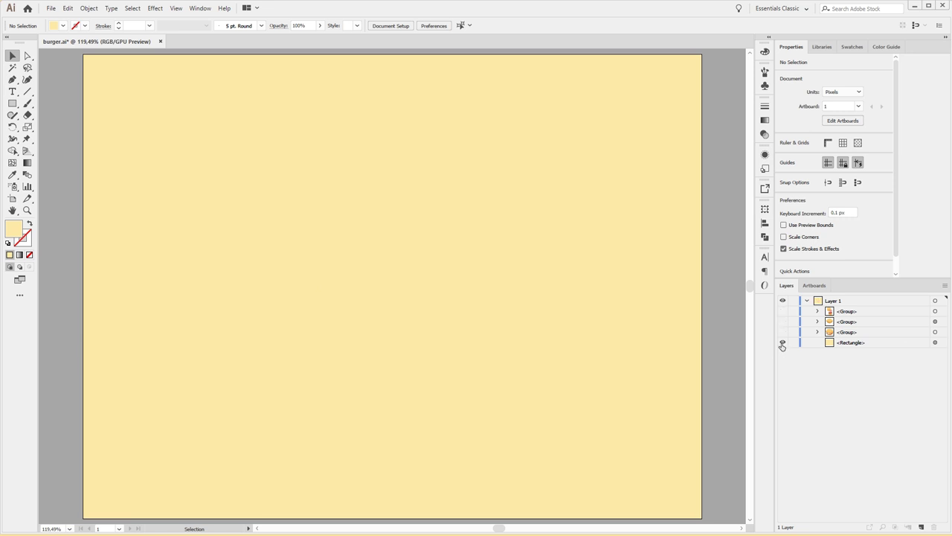
{"action": "left_click", "coordinate": [782, 342]}
{"action": "left_click", "coordinate": [783, 322]}
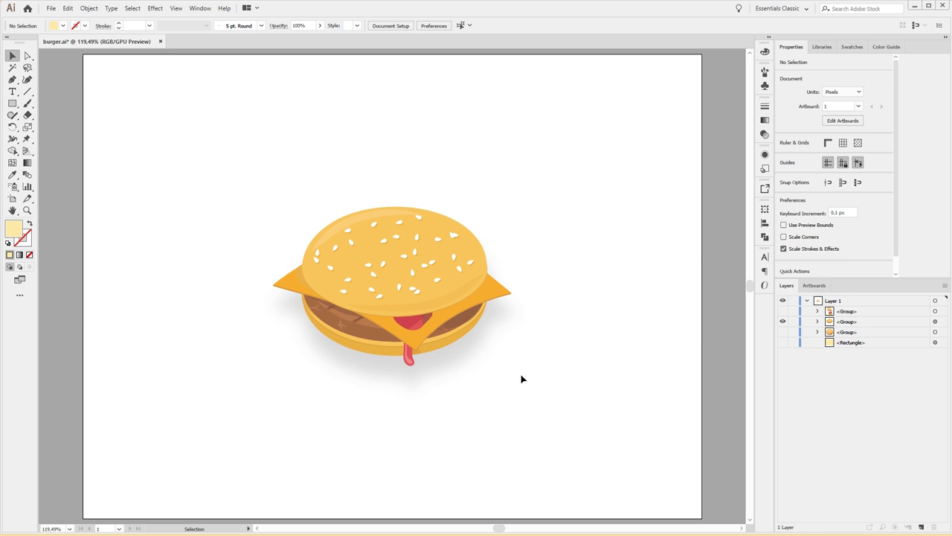
{"action": "left_click", "coordinate": [935, 321]}
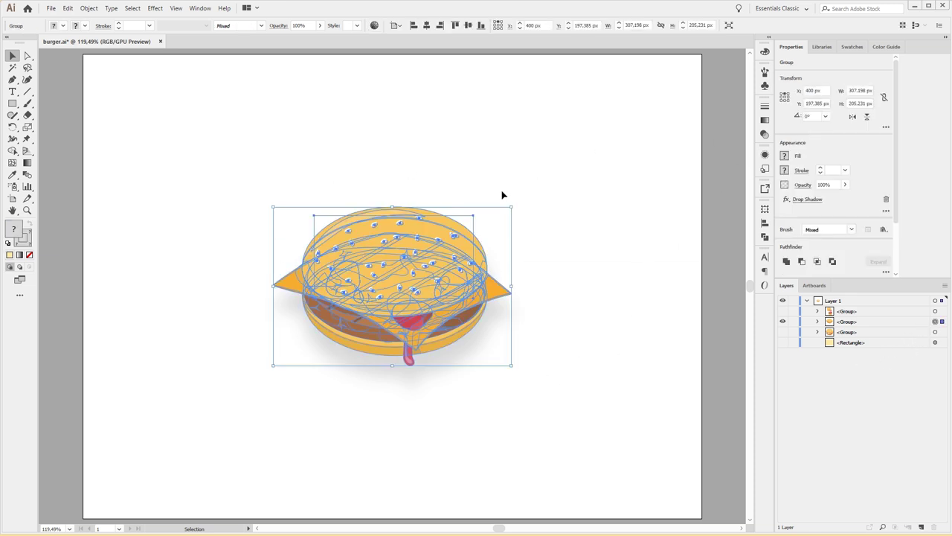
{"action": "left_click", "coordinate": [520, 424]}
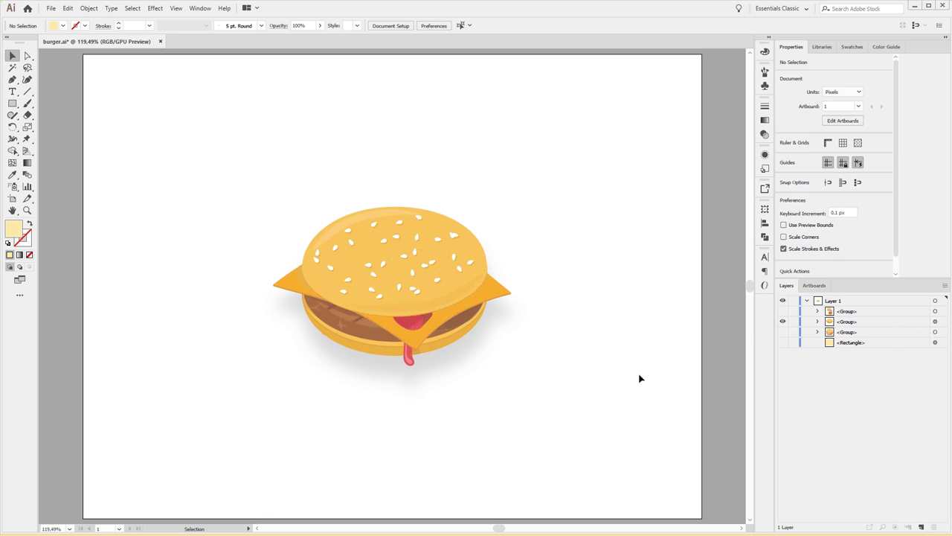
Step: Delete the Drop Shadow effect from the assembled burger group via the Appearance panel
{"action": "left_click", "coordinate": [935, 322]}
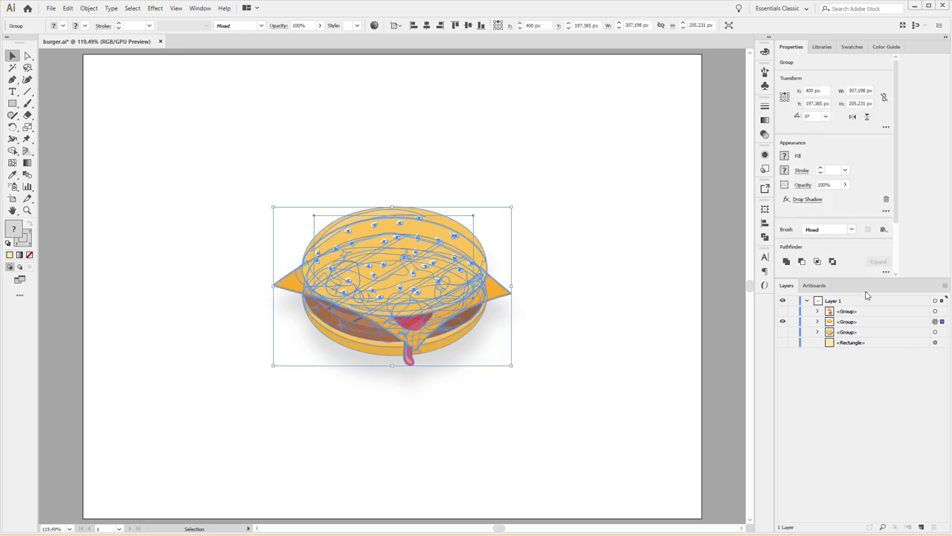
{"action": "left_click", "coordinate": [765, 154]}
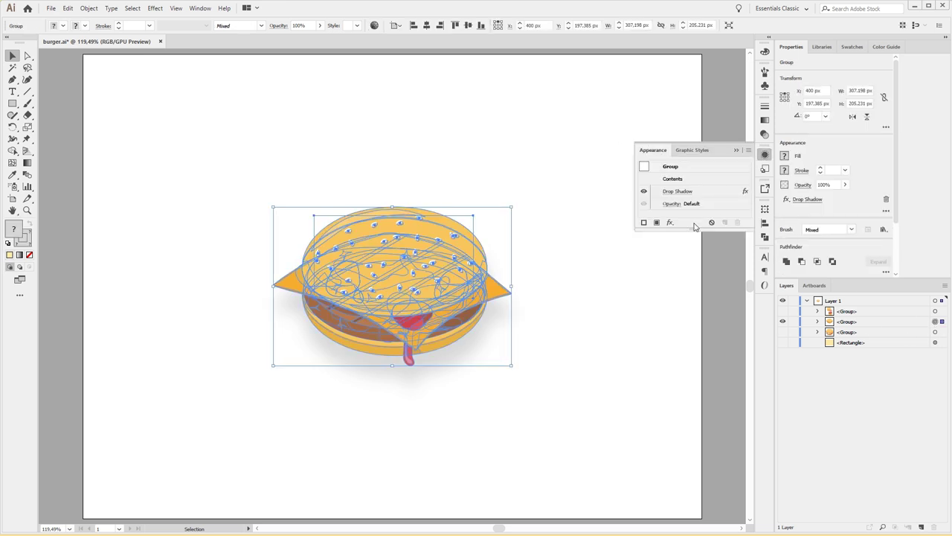
{"action": "left_click", "coordinate": [698, 192]}
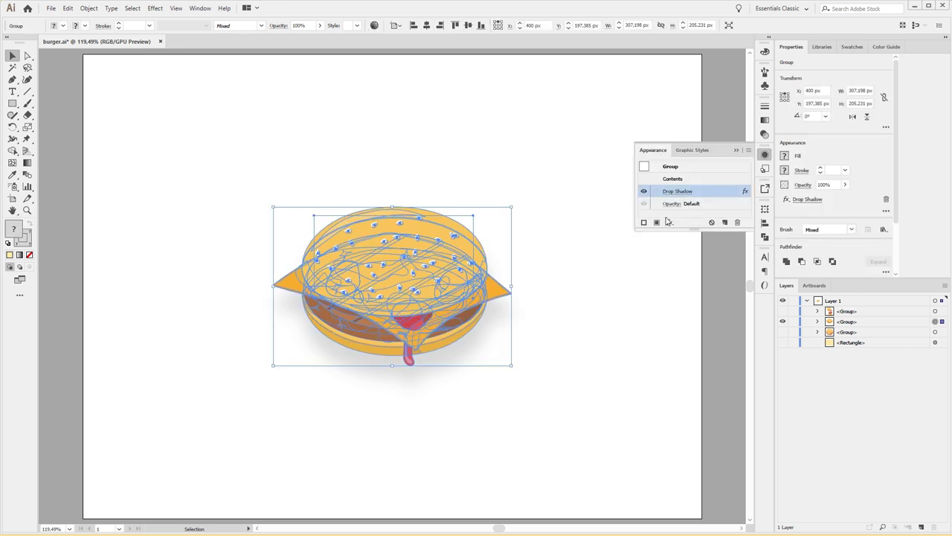
{"action": "left_click", "coordinate": [738, 223]}
{"action": "left_click", "coordinate": [575, 403]}
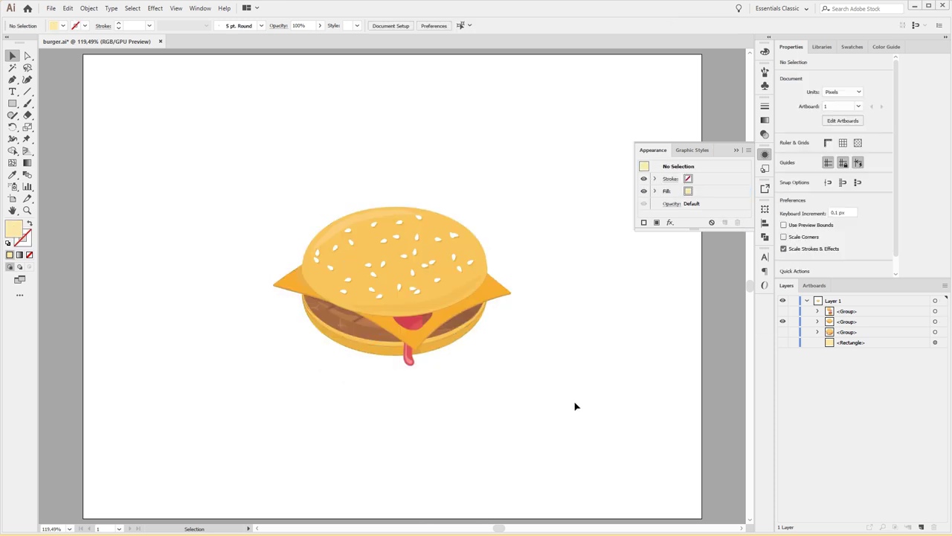
{"action": "left_click", "coordinate": [765, 155]}
{"action": "left_click", "coordinate": [374, 356]}
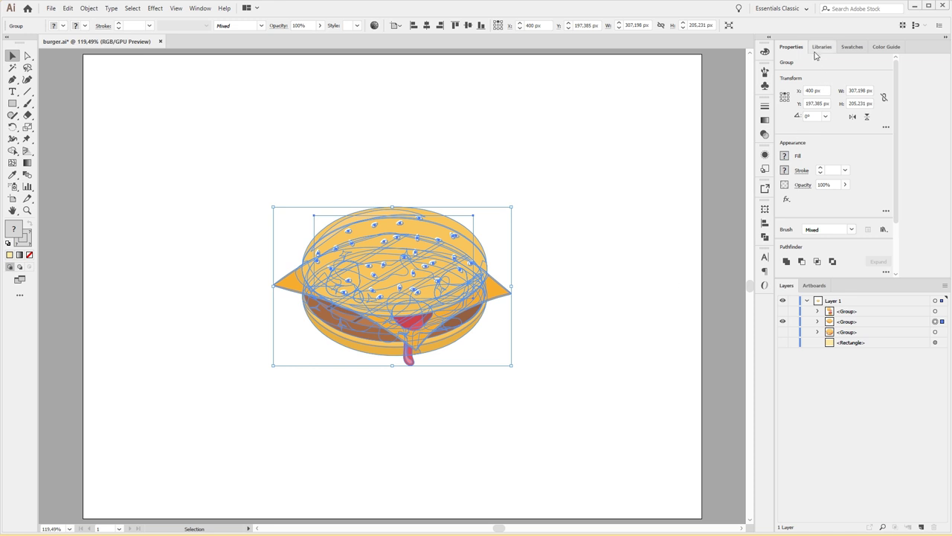
Step: Delete the grey and red swatch groups from the Swatches panel
{"action": "left_click", "coordinate": [852, 47]}
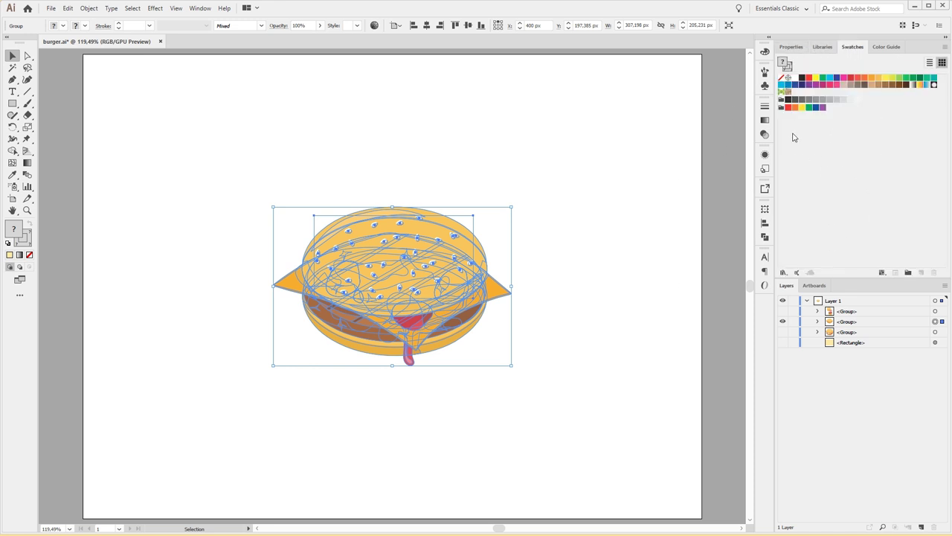
{"action": "left_click", "coordinate": [781, 100]}
{"action": "left_click", "coordinate": [782, 109], "text": "shift"}
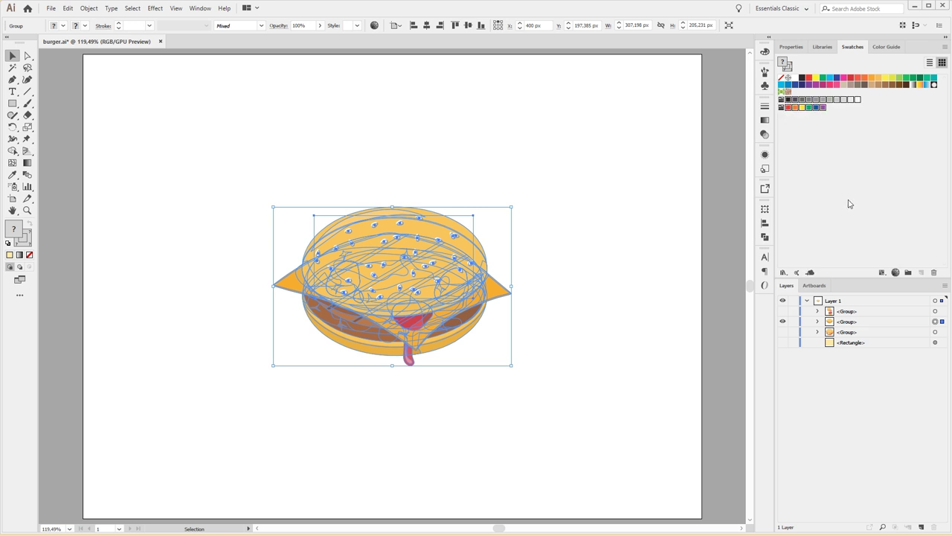
{"action": "left_click", "coordinate": [935, 274]}
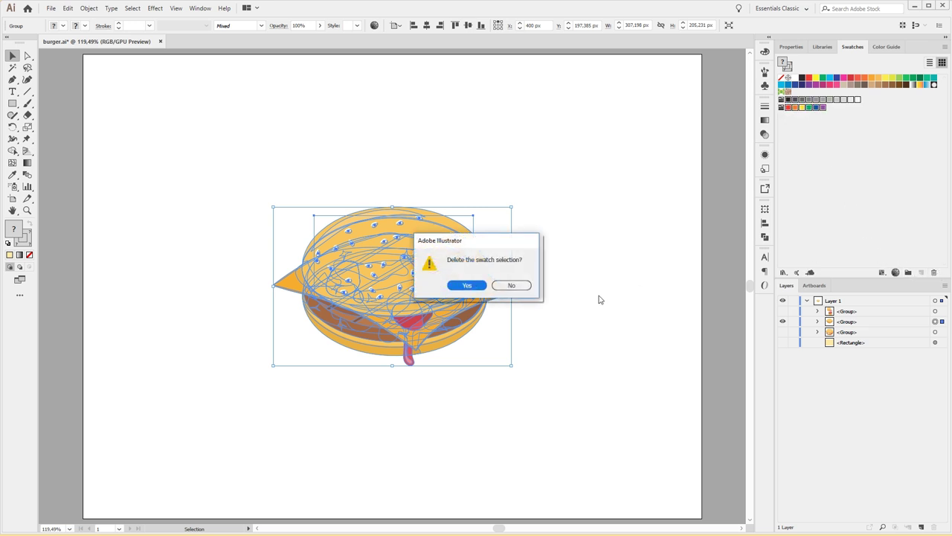
{"action": "left_click", "coordinate": [482, 287]}
{"action": "left_click", "coordinate": [936, 322]}
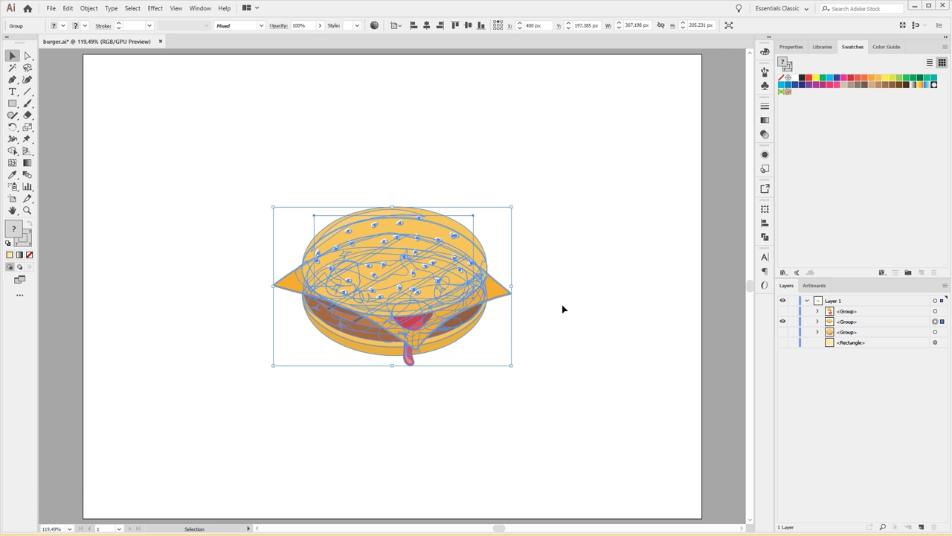
{"action": "left_click", "coordinate": [601, 291]}
Step: Eyedrop the top bun's orange-yellow into the fill, then reselect the whole burger group
{"action": "key", "text": "i"}
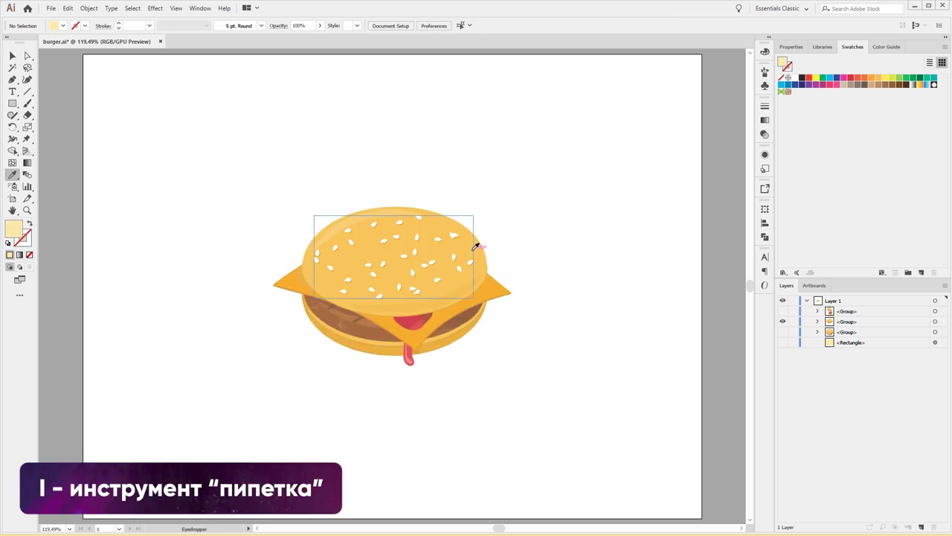
{"action": "left_click", "coordinate": [474, 247]}
{"action": "double_click", "coordinate": [15, 232]}
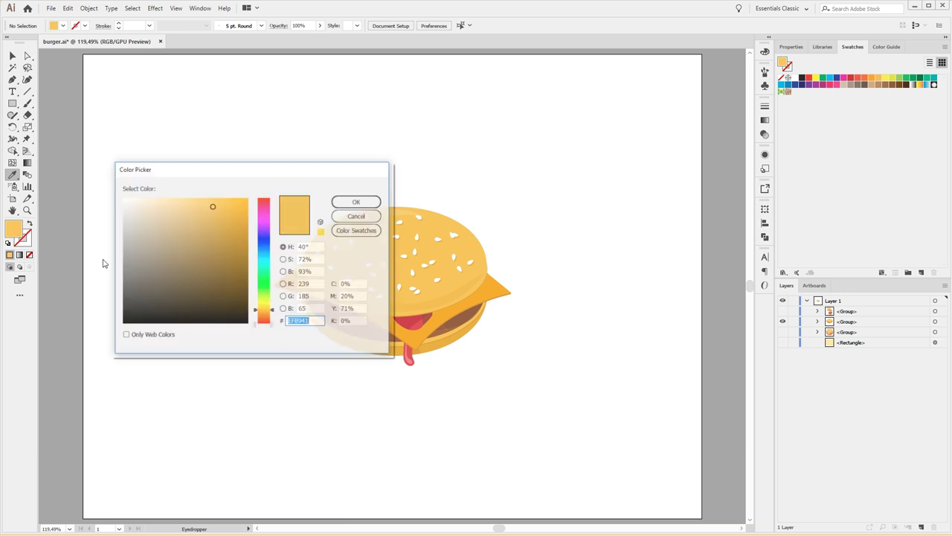
{"action": "left_click", "coordinate": [360, 215]}
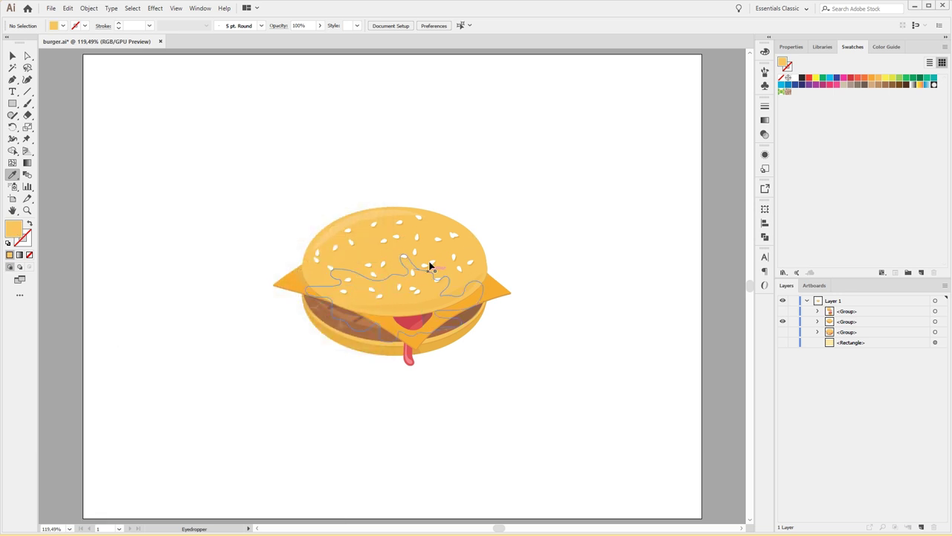
{"action": "key", "text": "v"}
{"action": "left_click", "coordinate": [425, 259]}
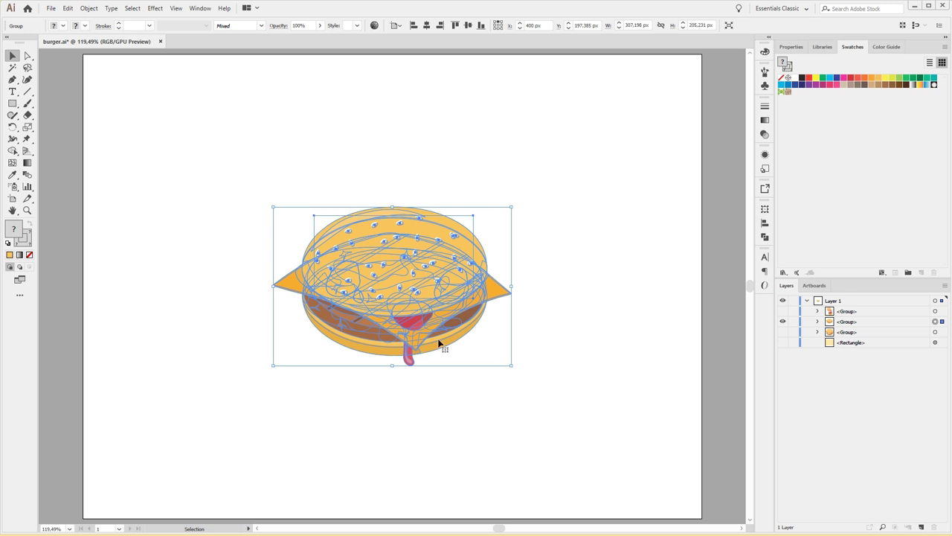
Step: Create a colour group named 'Burger' from the selected burger artwork's colours
{"action": "left_click", "coordinate": [907, 274]}
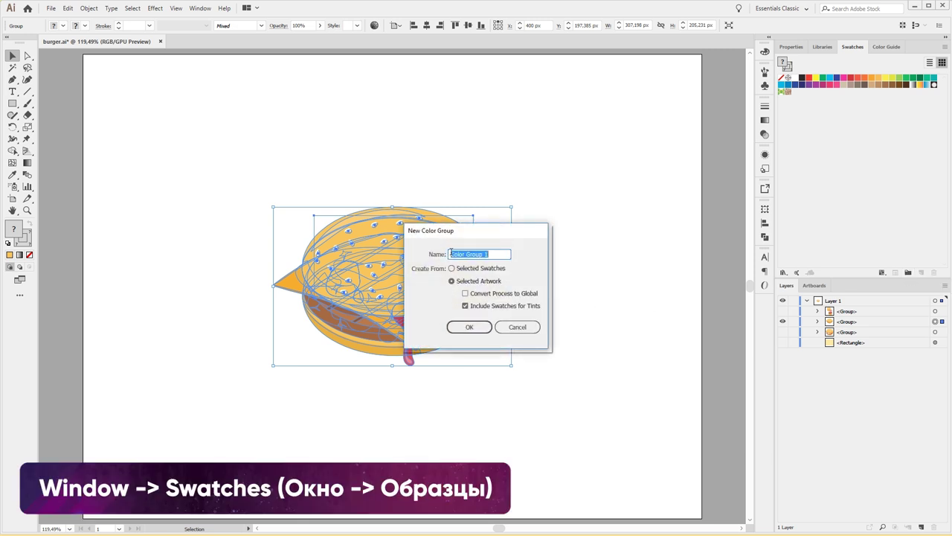
{"action": "type", "text": "Br"}
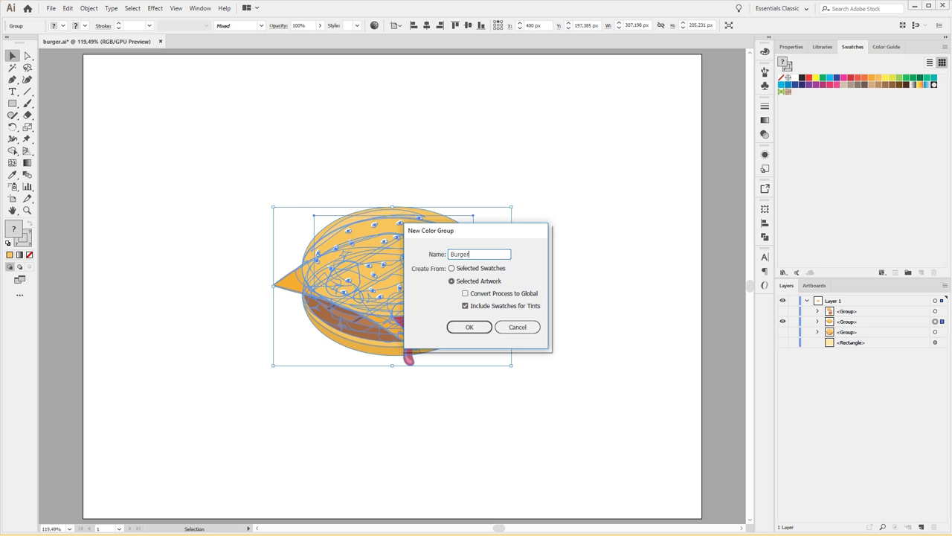
{"action": "left_click", "coordinate": [469, 327]}
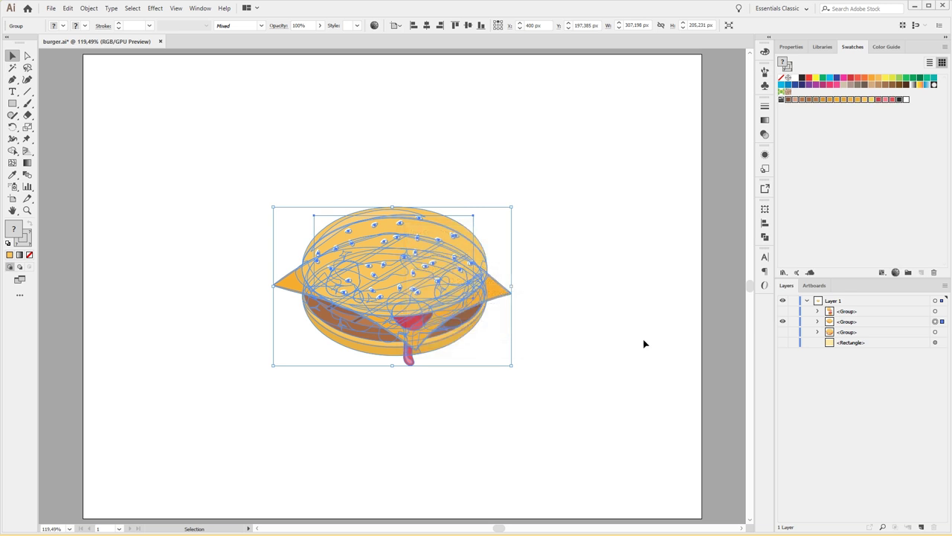
{"action": "left_click", "coordinate": [828, 195]}
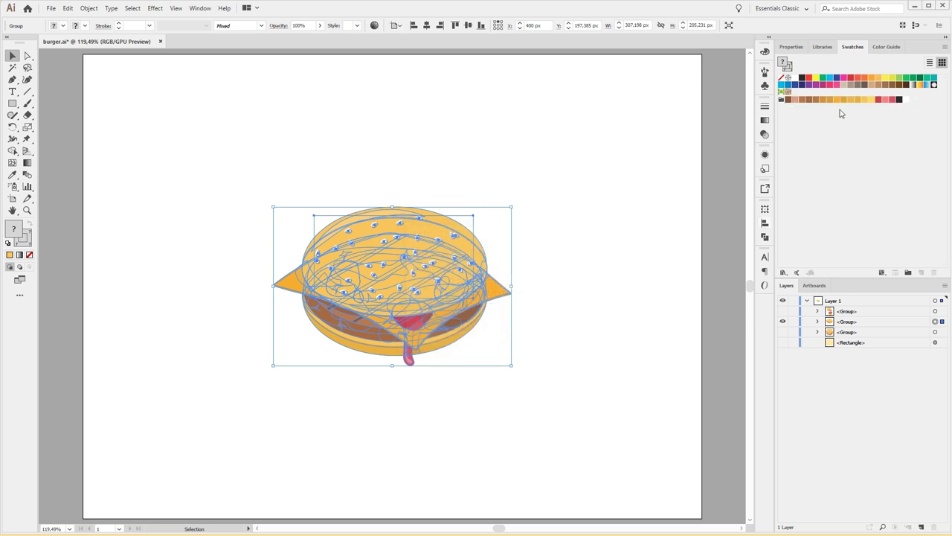
Step: Make Bread and Cheese colour groups from the top bun and cheese slice groups
{"action": "left_click", "coordinate": [817, 322]}
{"action": "left_click", "coordinate": [833, 332]}
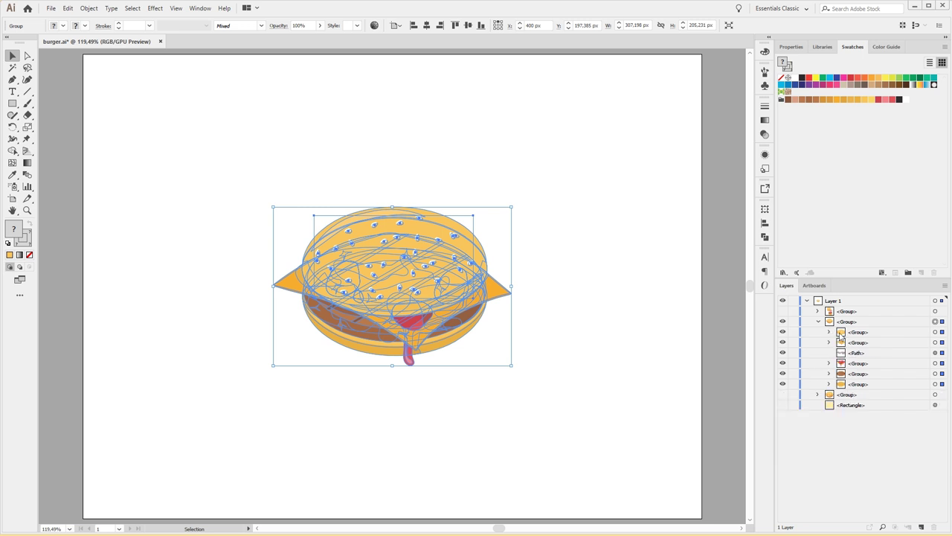
{"action": "left_click", "coordinate": [936, 332]}
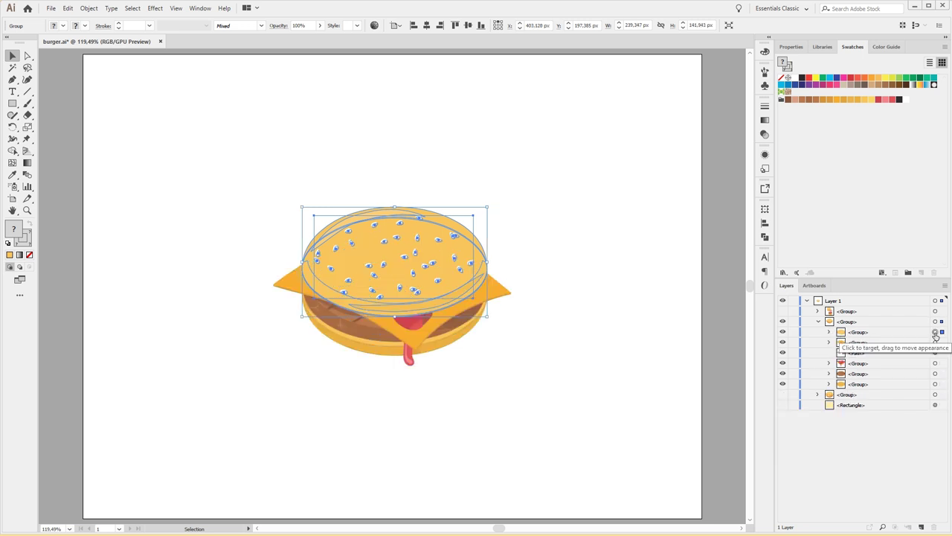
{"action": "left_click", "coordinate": [908, 272]}
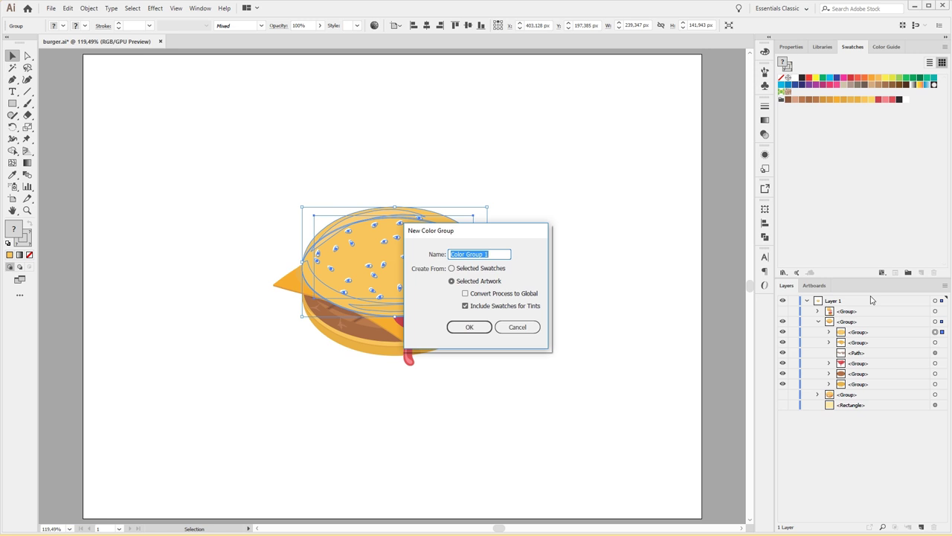
{"action": "type", "text": "Bread"}
{"action": "key", "text": "Return"}
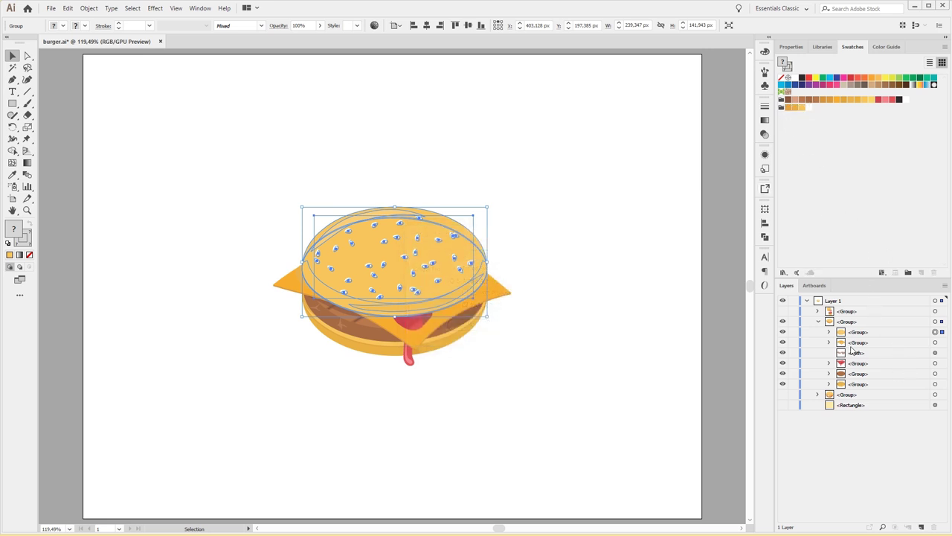
{"action": "left_click", "coordinate": [935, 342]}
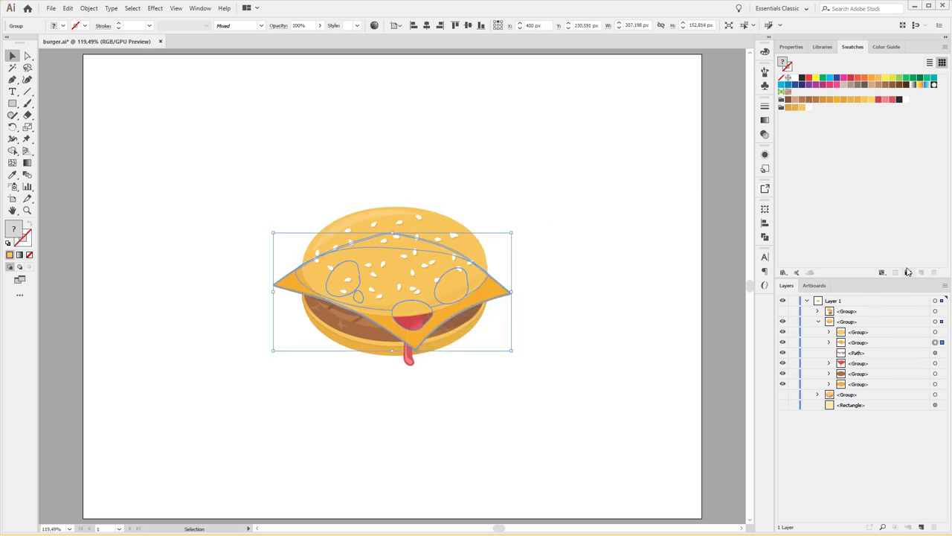
{"action": "left_click", "coordinate": [908, 272]}
{"action": "type", "text": "C"}
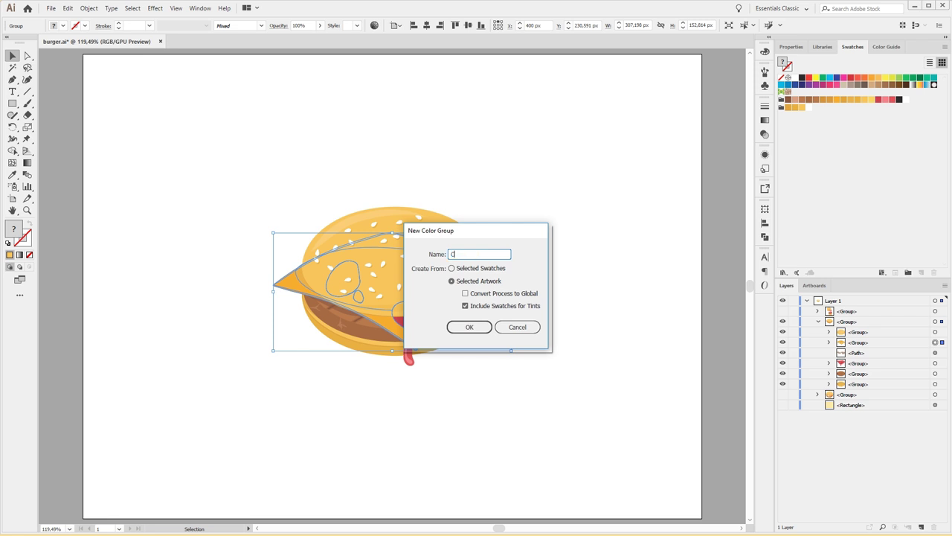
{"action": "type", "text": "eese"}
{"action": "key", "text": "Return"}
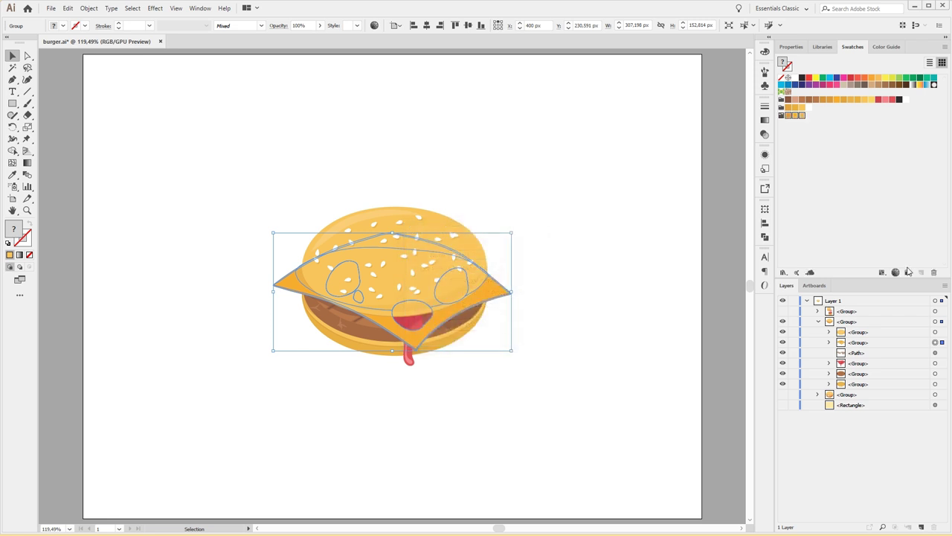
Step: Make Ketchup and Meat colour groups from the ketchup and meat patty groups
{"action": "left_click", "coordinate": [935, 363]}
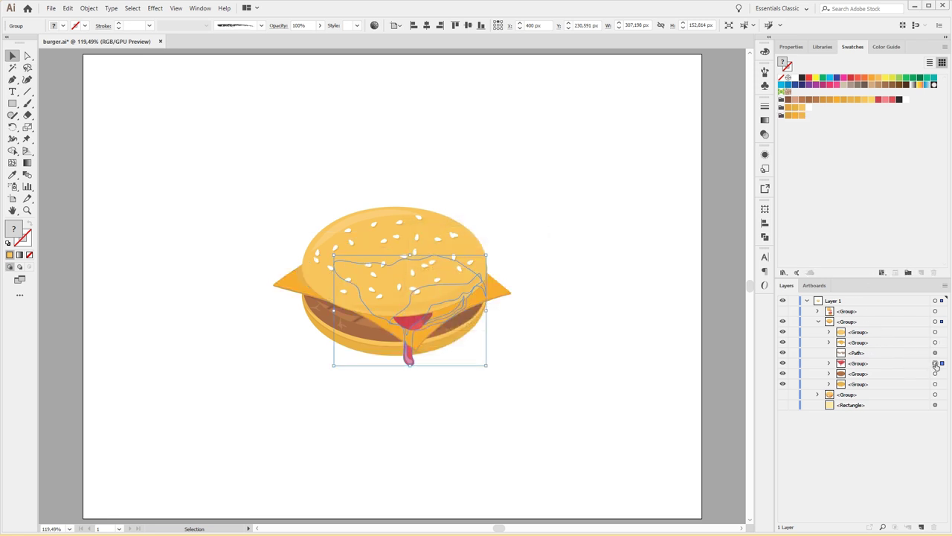
{"action": "left_click", "coordinate": [908, 272]}
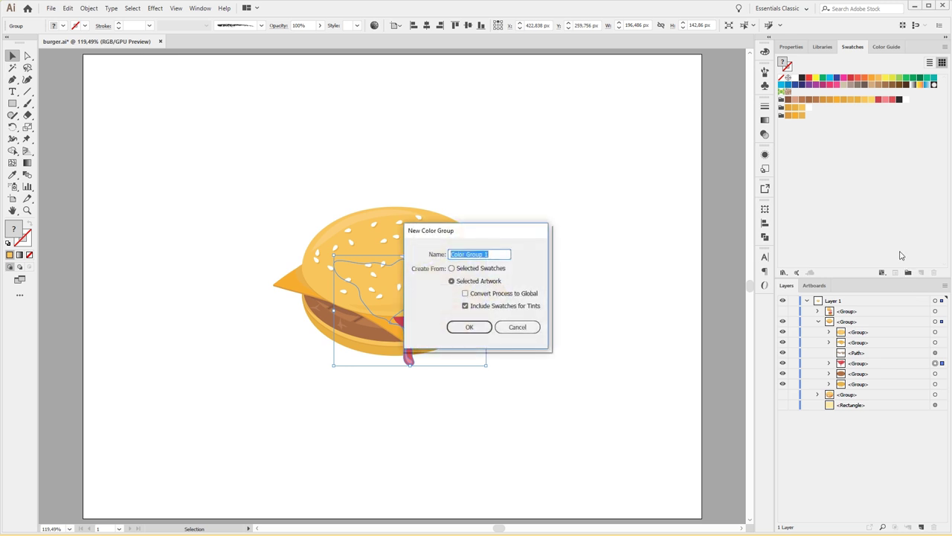
{"action": "type", "text": "Ketchup"}
{"action": "key", "text": "Return"}
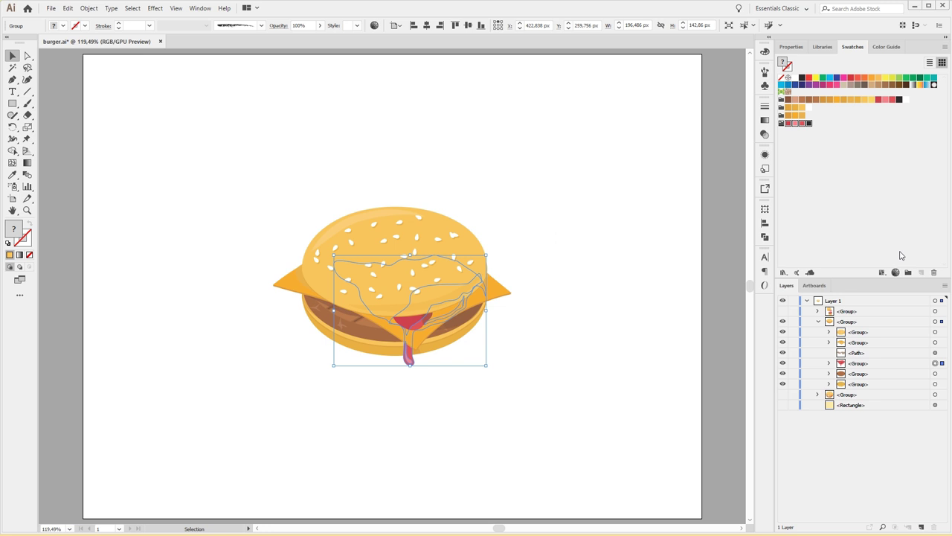
{"action": "left_click", "coordinate": [936, 373]}
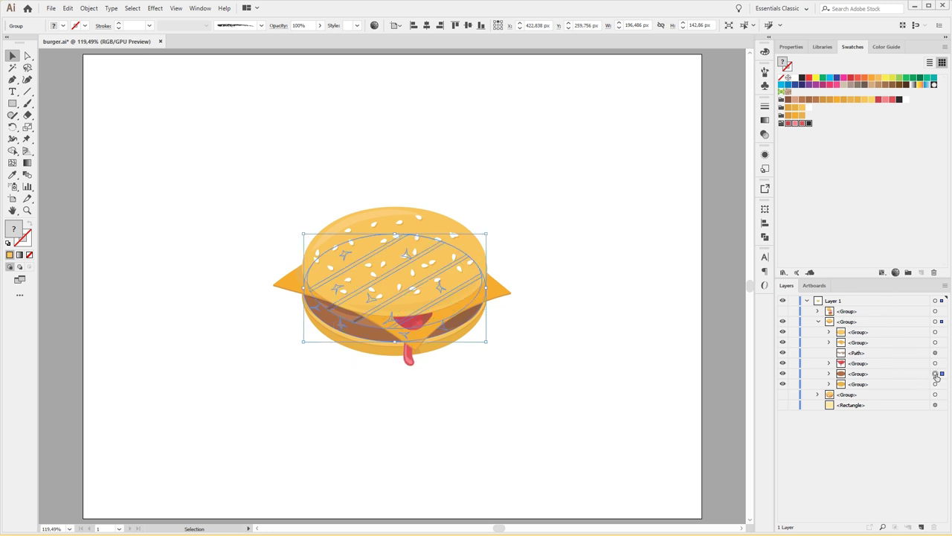
{"action": "left_click", "coordinate": [908, 272]}
{"action": "type", "text": "Meat"}
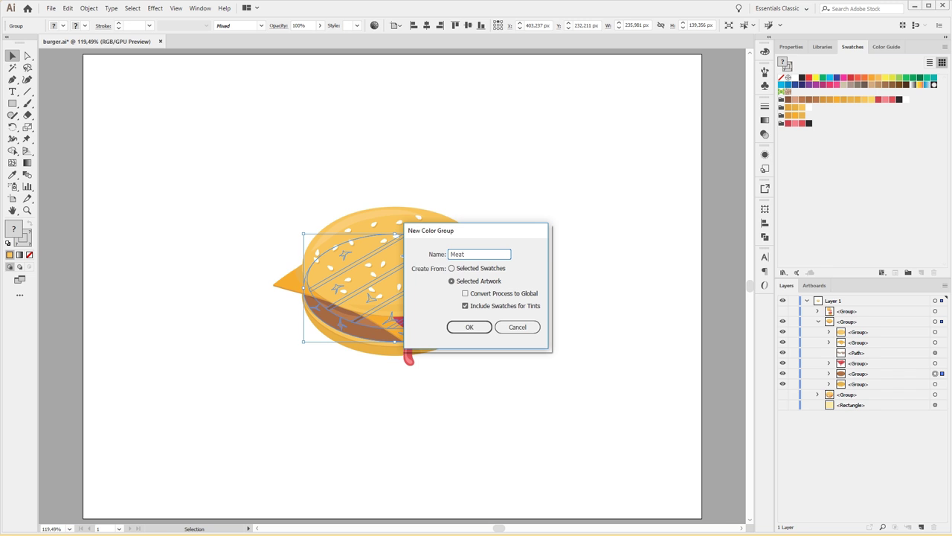
{"action": "key", "text": "Return"}
{"action": "left_click", "coordinate": [882, 221]}
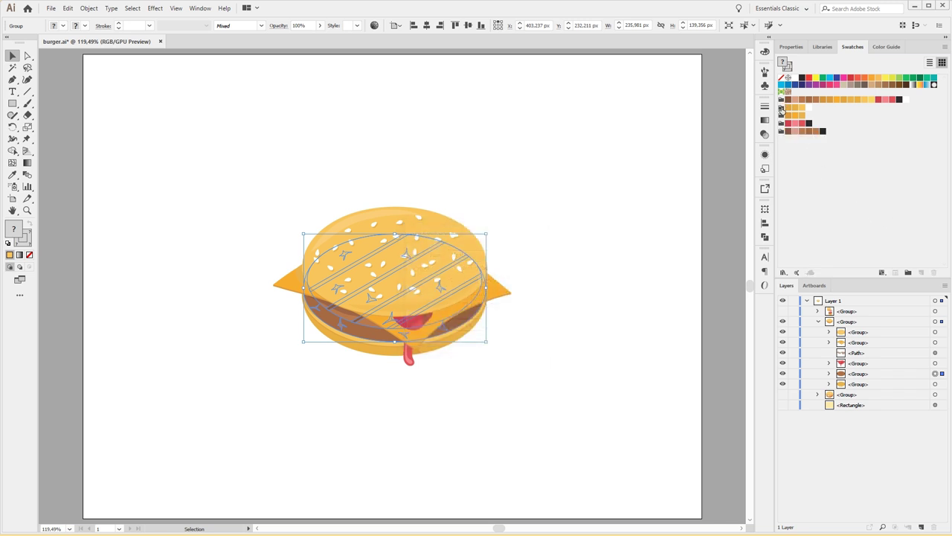
Step: Delete the leftover default colour group from the swatches
{"action": "left_click", "coordinate": [781, 99]}
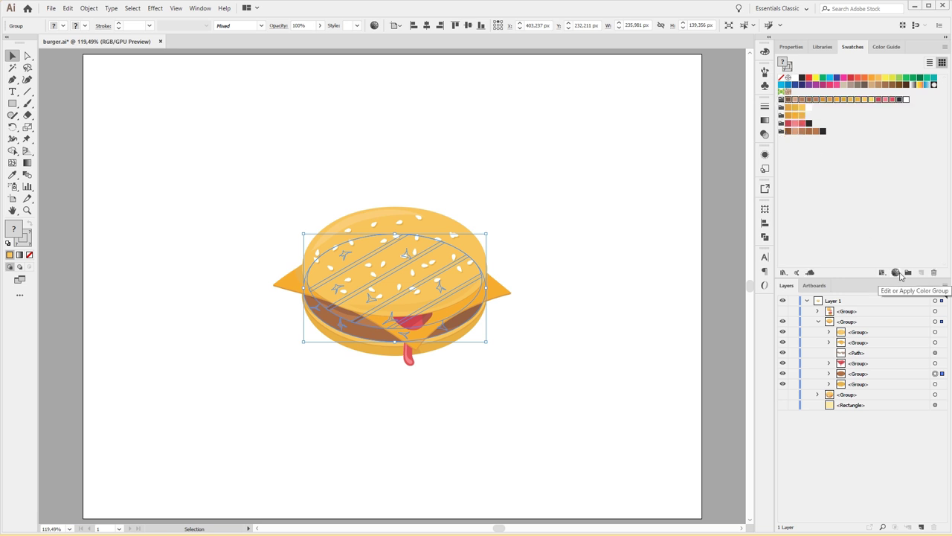
{"action": "left_click", "coordinate": [934, 273]}
{"action": "left_click", "coordinate": [465, 285]}
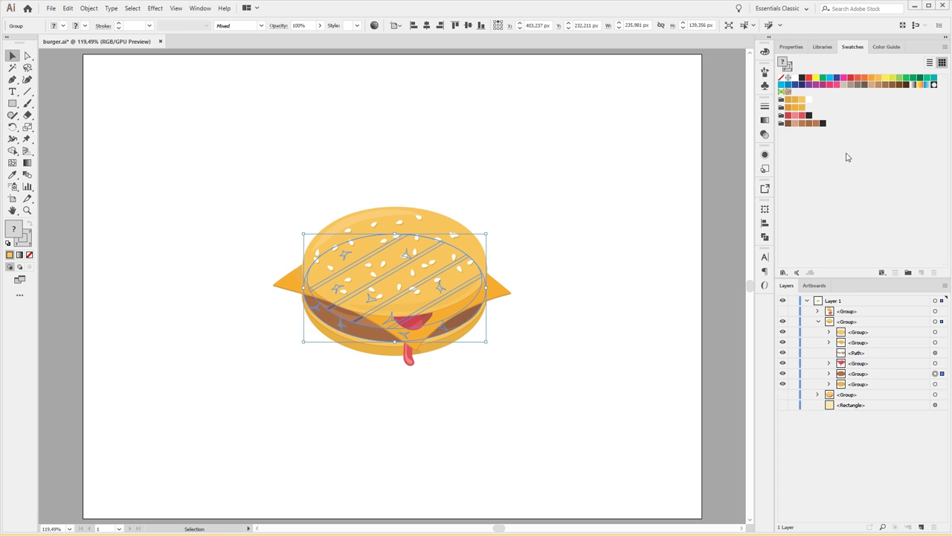
{"action": "left_click", "coordinate": [581, 277]}
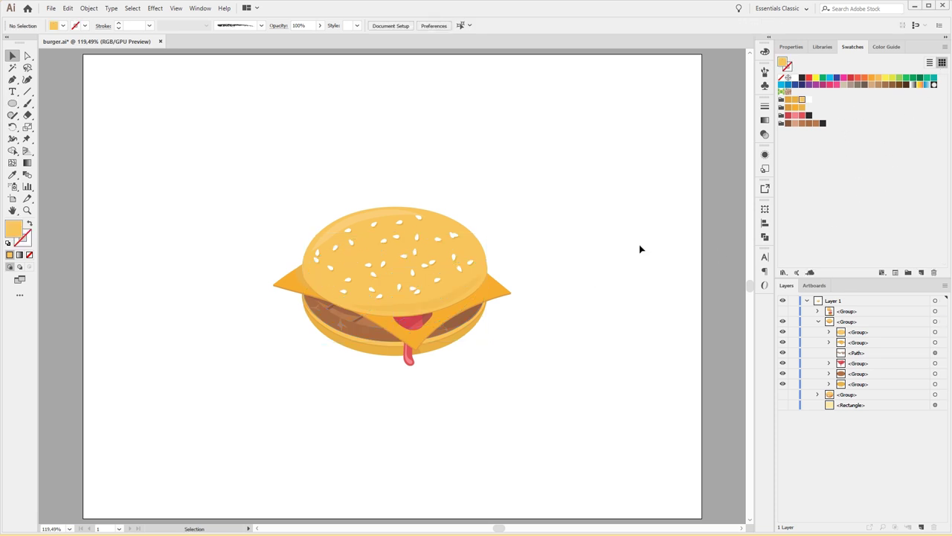
Step: Scale the burger down proportionally and move it to the artboard's top-right corner
{"action": "left_click", "coordinate": [446, 311]}
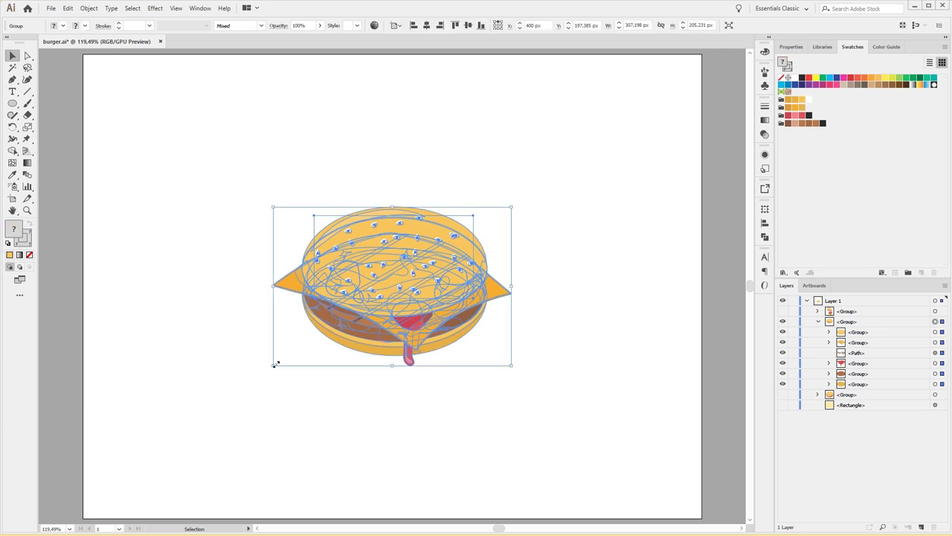
{"action": "left_click_drag", "start_coordinate": [274, 366], "coordinate": [410, 275]}
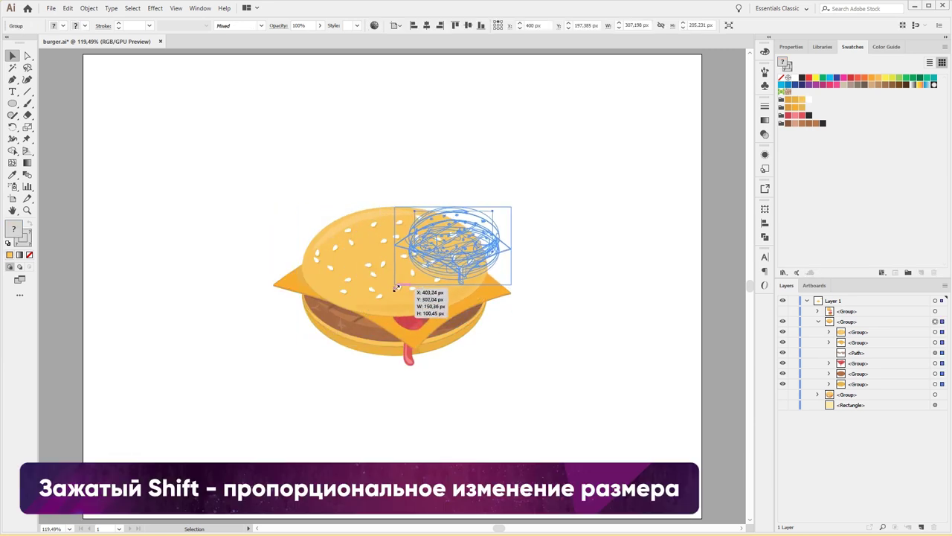
{"action": "left_click_drag", "start_coordinate": [410, 274], "coordinate": [638, 116]}
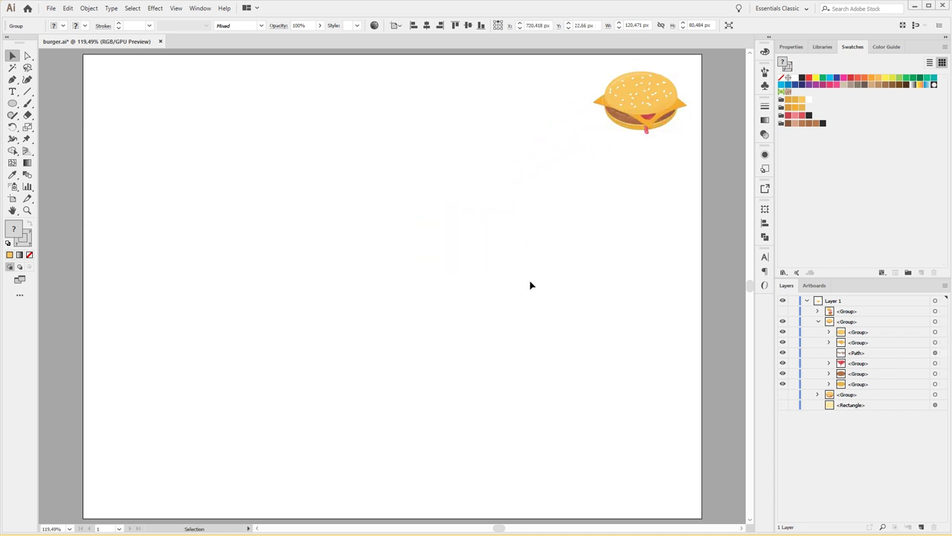
{"action": "left_click", "coordinate": [531, 283]}
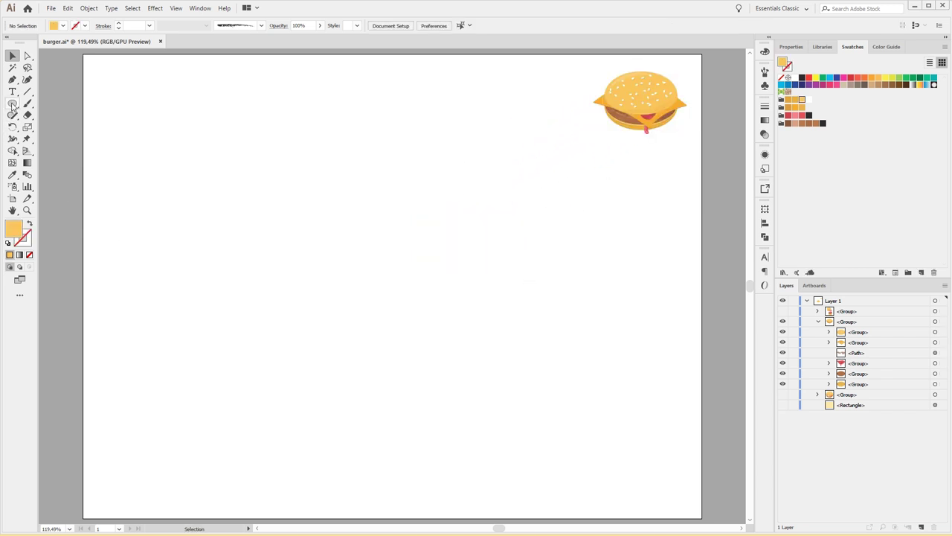
{"action": "key", "text": "l"}
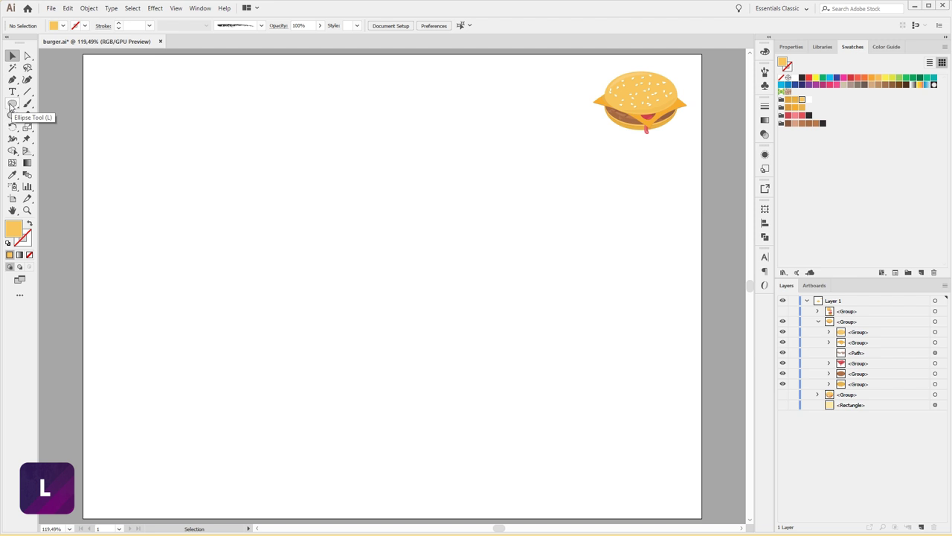
Step: Draw an orange ellipse about 266 × 137 px in the artboard's lower middle
{"action": "left_click", "coordinate": [9, 107]}
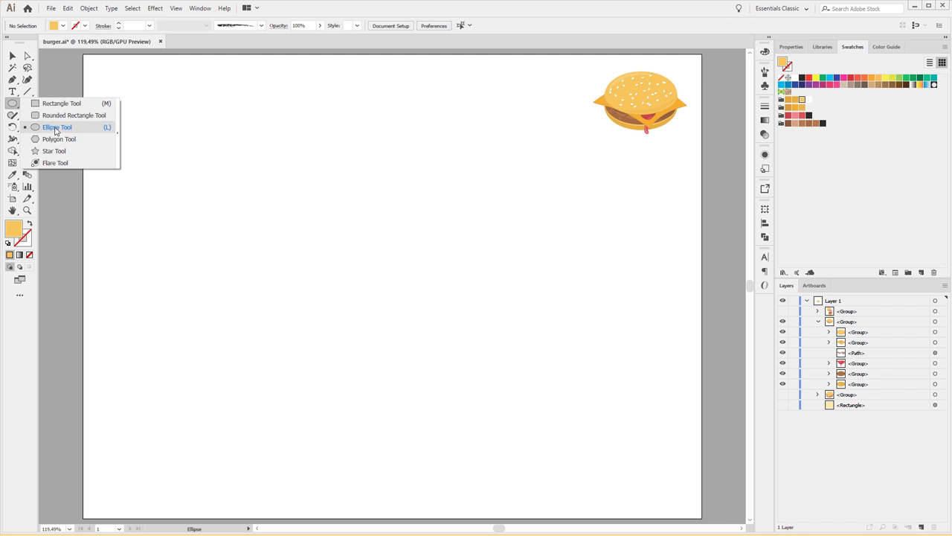
{"action": "left_click", "coordinate": [56, 128]}
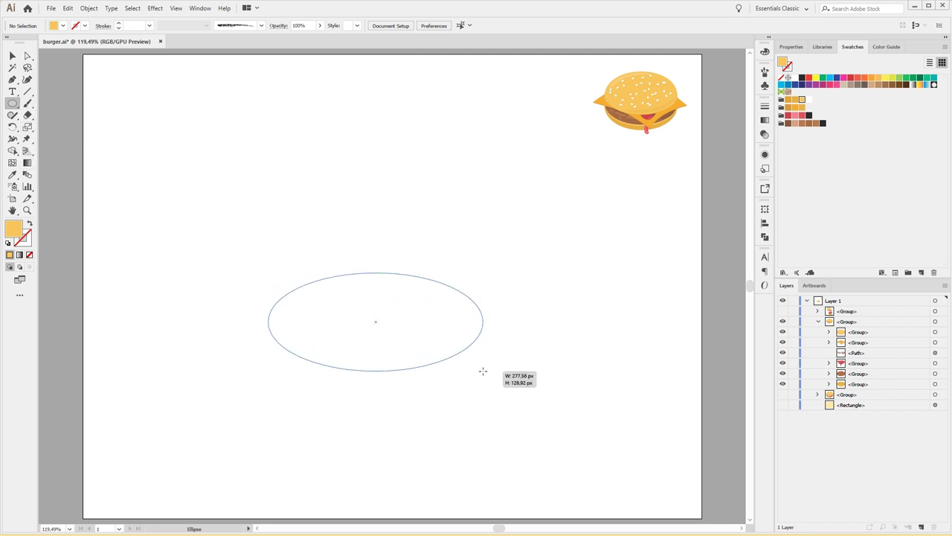
{"action": "mouse_move", "coordinate": [501, 361]}
{"action": "left_mouse_down"}
{"action": "mouse_move", "coordinate": [474, 362]}
{"action": "mouse_move", "coordinate": [502, 370]}
{"action": "mouse_move", "coordinate": [479, 362]}
{"action": "left_mouse_up"}
{"action": "key", "text": "v"}
{"action": "left_click", "coordinate": [529, 382]}
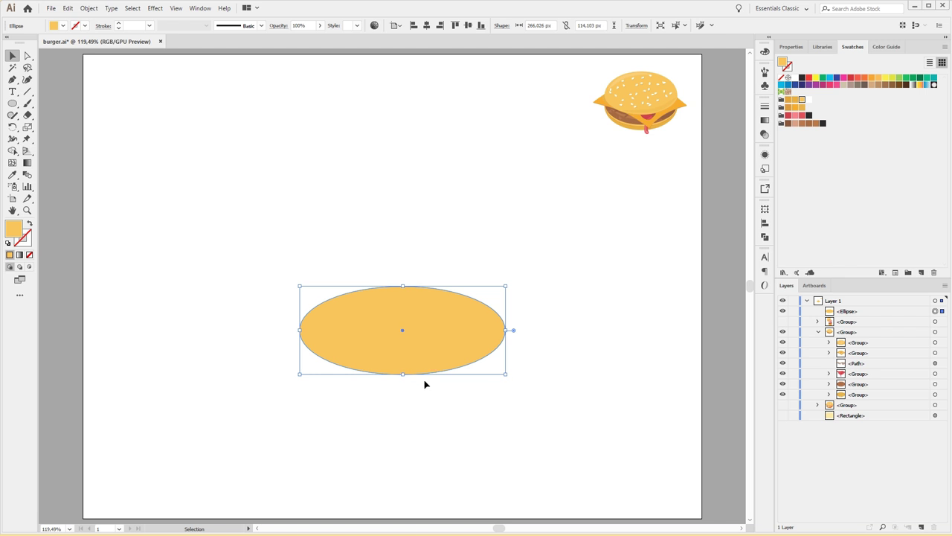
{"action": "left_click_drag", "start_coordinate": [402, 375], "coordinate": [402, 392]}
{"action": "left_click", "coordinate": [543, 316]}
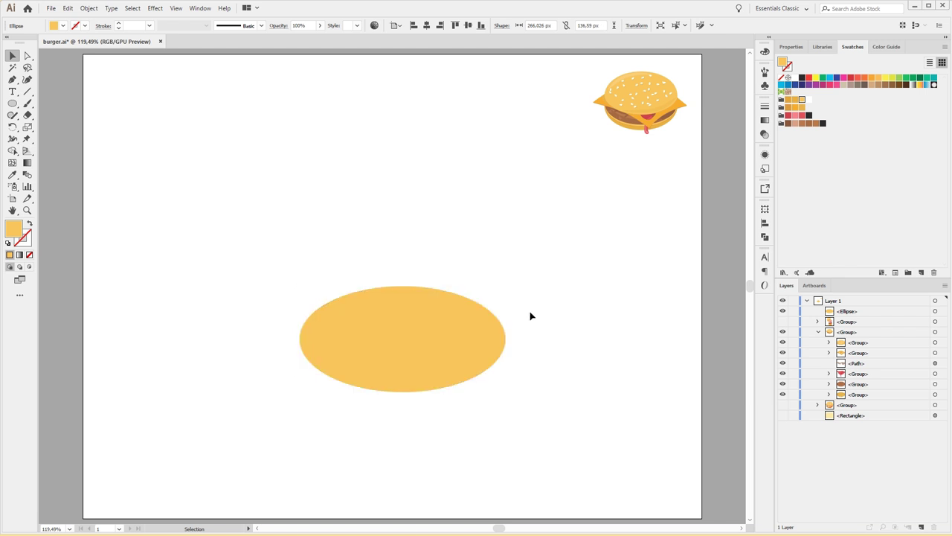
{"action": "left_click_drag", "start_coordinate": [493, 315], "coordinate": [493, 311]}
{"action": "left_click", "coordinate": [581, 343]}
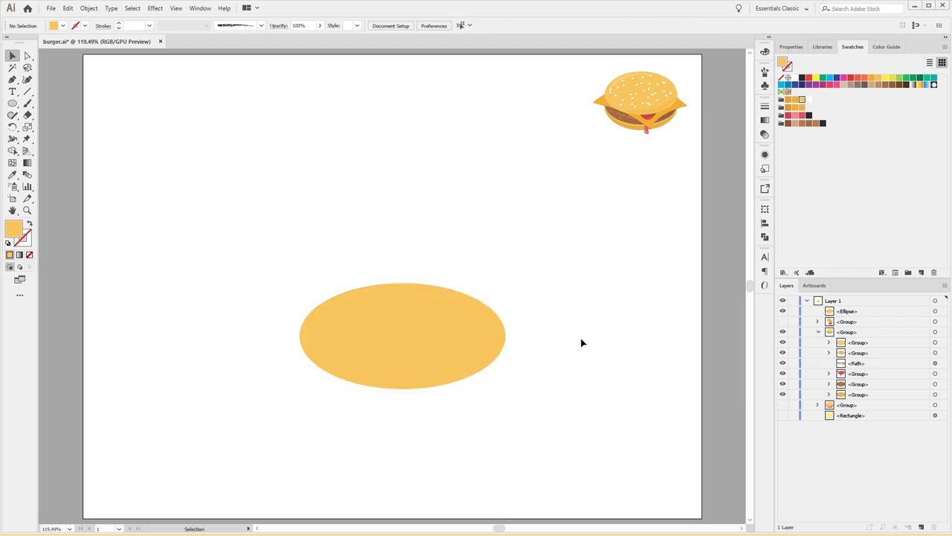
{"action": "key", "text": "ctrl+equal"}
{"action": "key", "text": "ctrl+equal"}
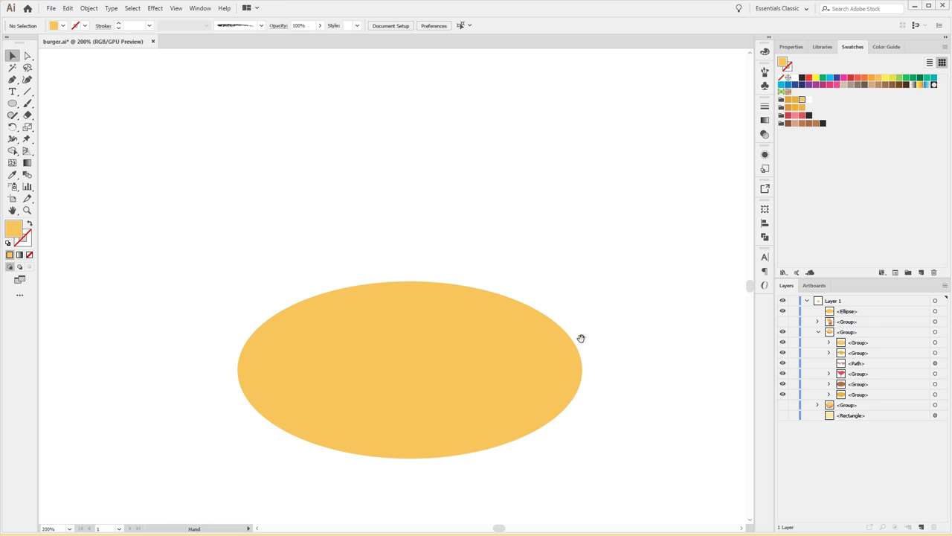
Step: Paste two copies of the orange ellipse in place, making three stacked ellipses
{"action": "left_click_drag", "start_coordinate": [581, 339], "coordinate": [605, 226]}
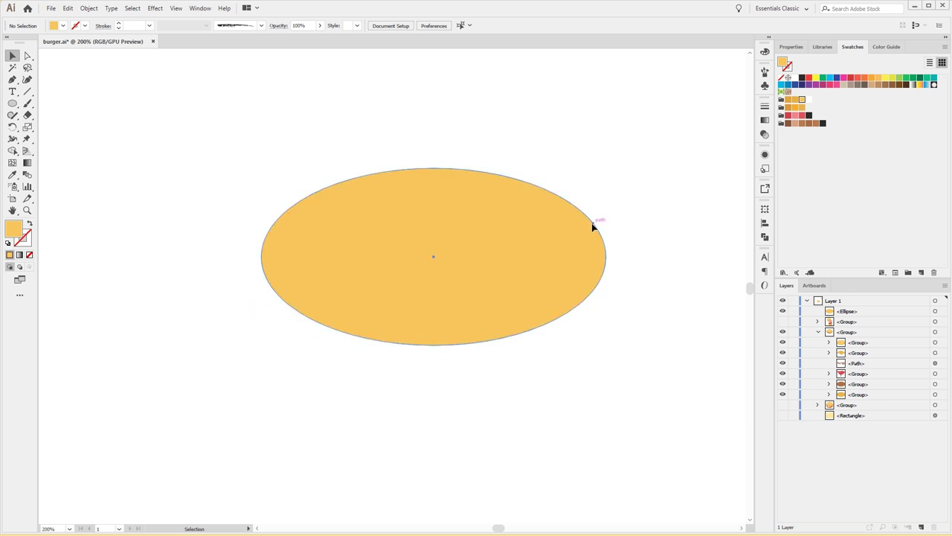
{"action": "left_click", "coordinate": [593, 227]}
{"action": "key", "text": "a"}
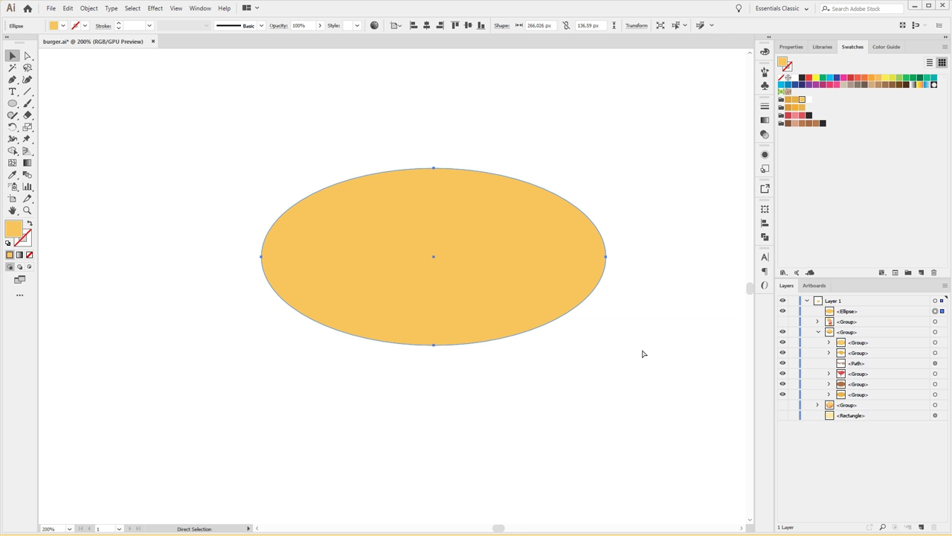
{"action": "key", "text": "ctrl+c"}
{"action": "key", "text": "ctrl+f"}
{"action": "key", "text": "v"}
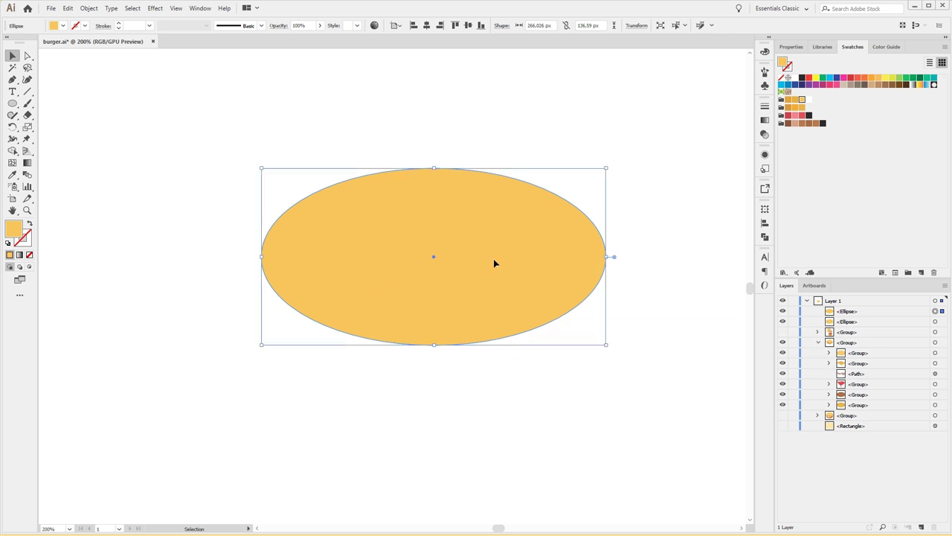
{"action": "key", "text": "a"}
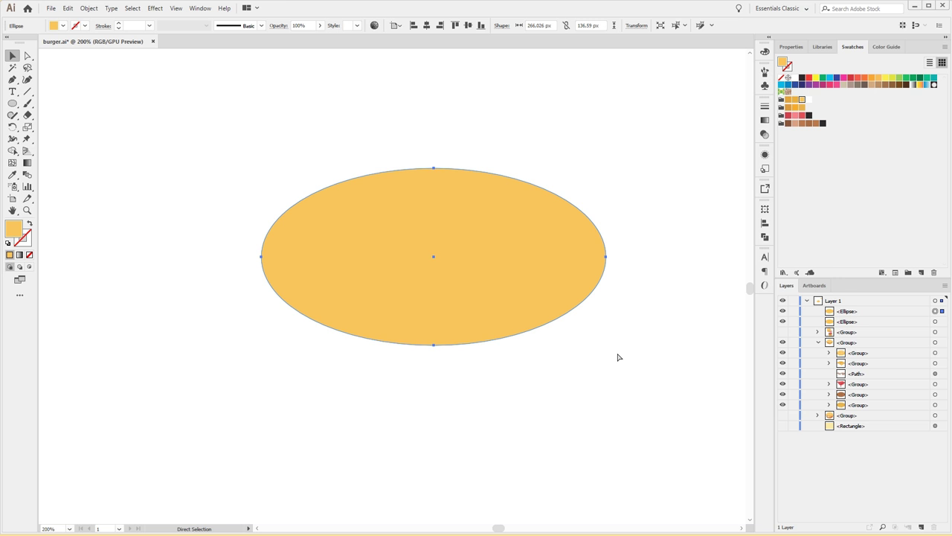
{"action": "key", "text": "ctrl+c"}
{"action": "key", "text": "ctrl+f"}
{"action": "key", "text": "v"}
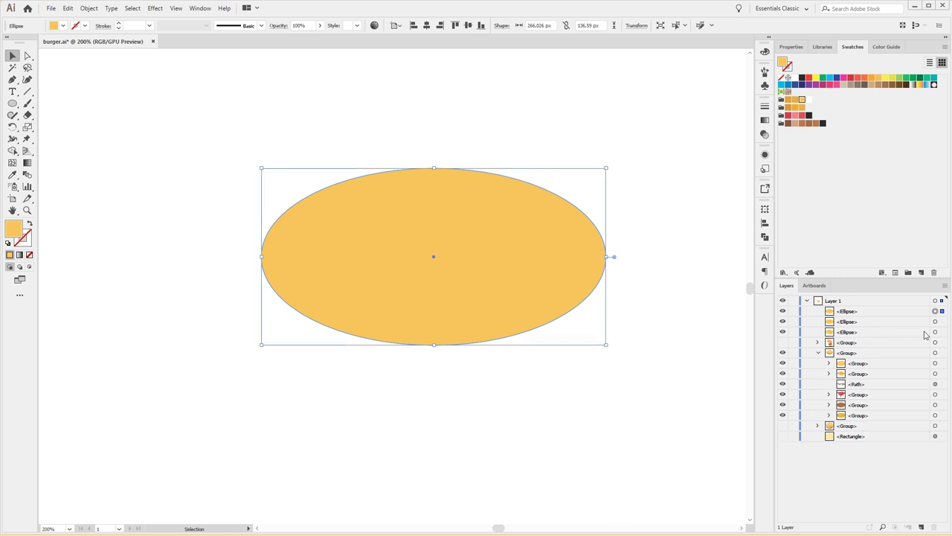
Step: Colour the middle ellipse copy red
{"action": "left_click", "coordinate": [935, 332]}
{"action": "left_click", "coordinate": [935, 321]}
{"action": "left_click", "coordinate": [802, 115]}
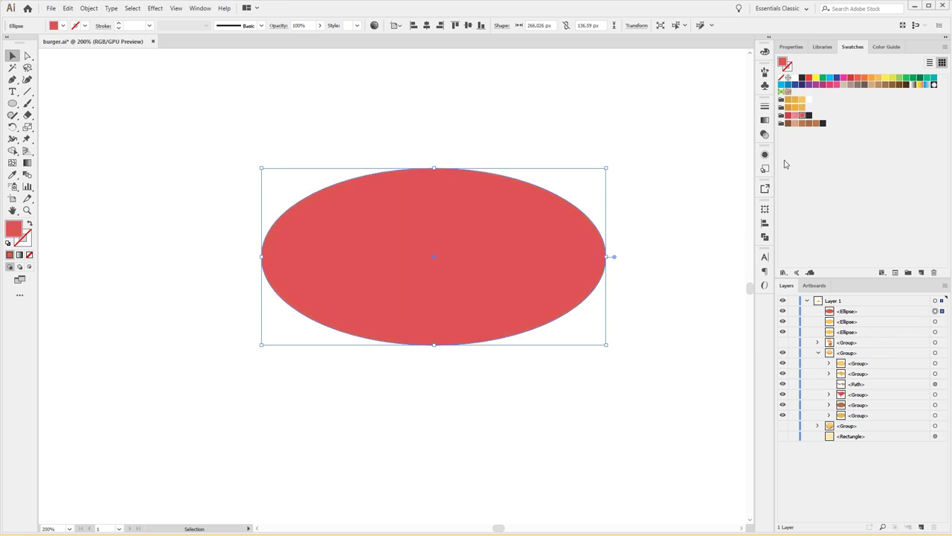
{"action": "key", "text": "ctrl+shift+a"}
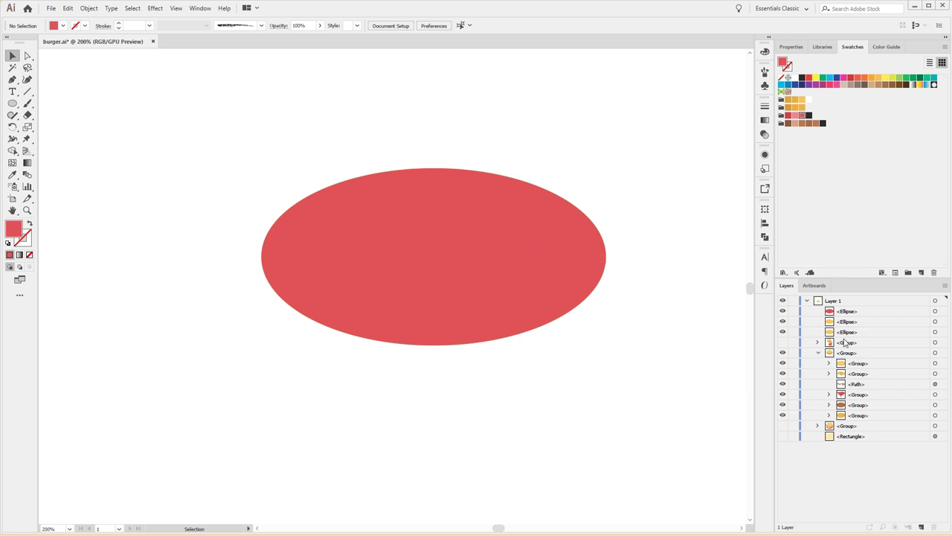
Step: Stretch the orange ellipse to about 156 px tall below the red one, then select both
{"action": "left_click", "coordinate": [935, 322]}
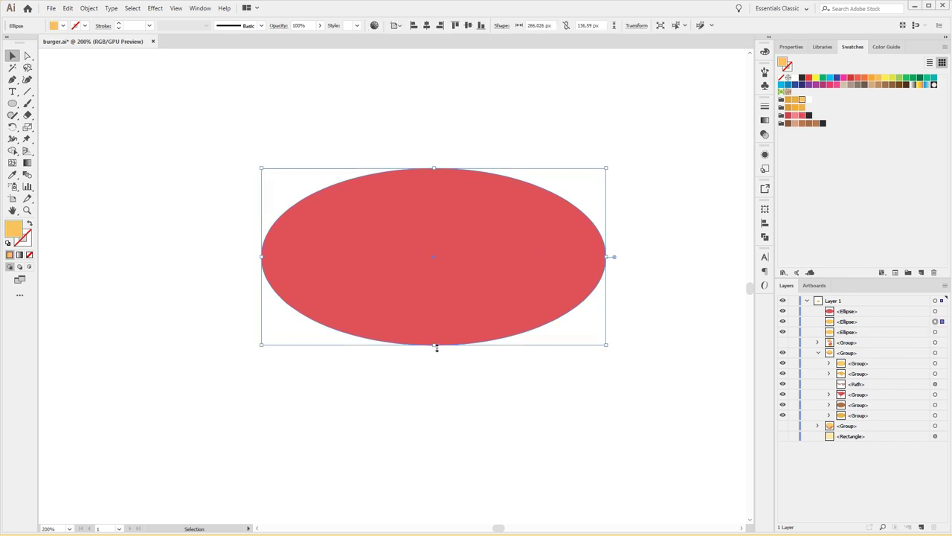
{"action": "left_click_drag", "start_coordinate": [435, 347], "coordinate": [434, 381]}
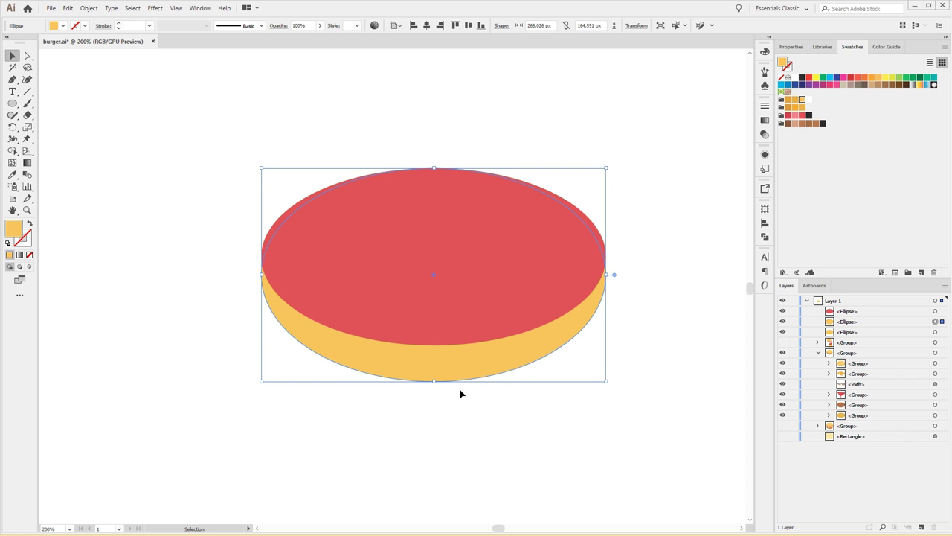
{"action": "left_click_drag", "start_coordinate": [436, 380], "coordinate": [436, 374]}
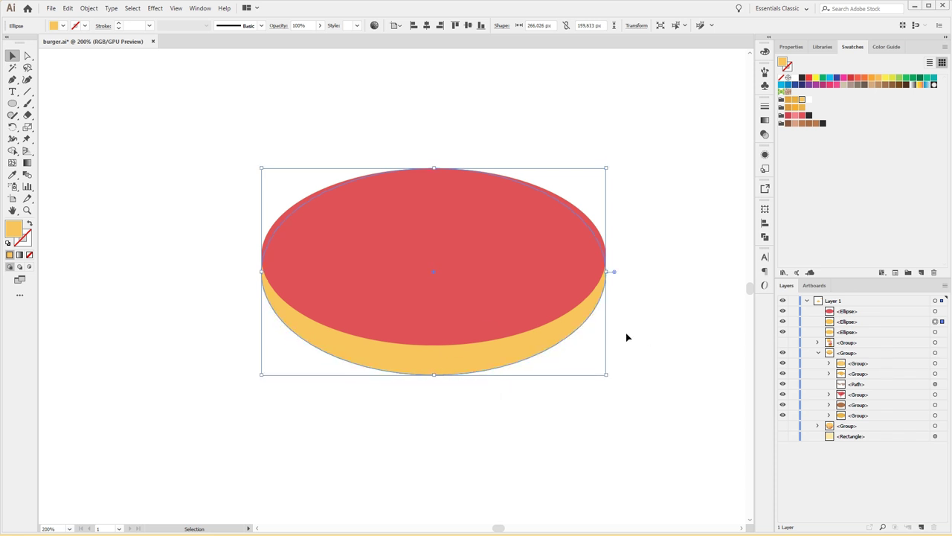
{"action": "left_click_drag", "start_coordinate": [430, 376], "coordinate": [434, 366]}
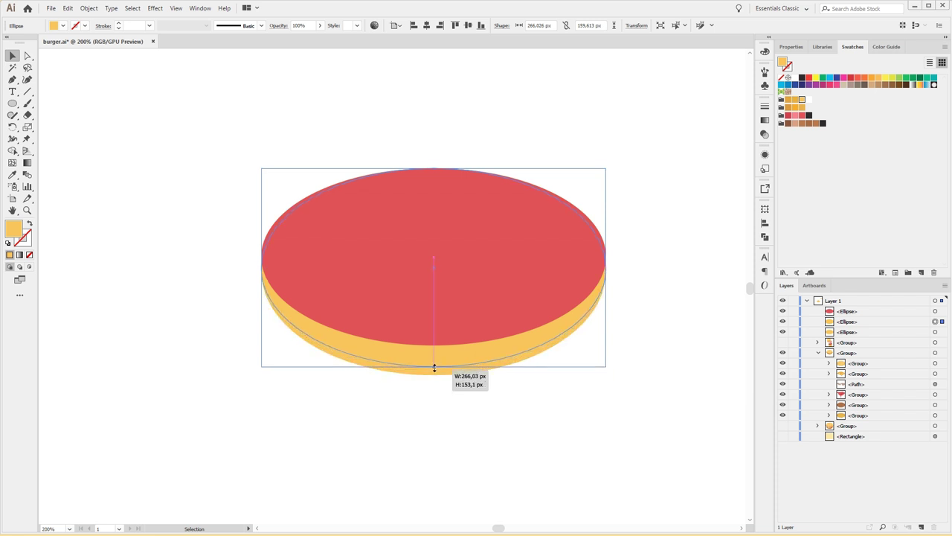
{"action": "left_click_drag", "start_coordinate": [435, 366], "coordinate": [435, 369]}
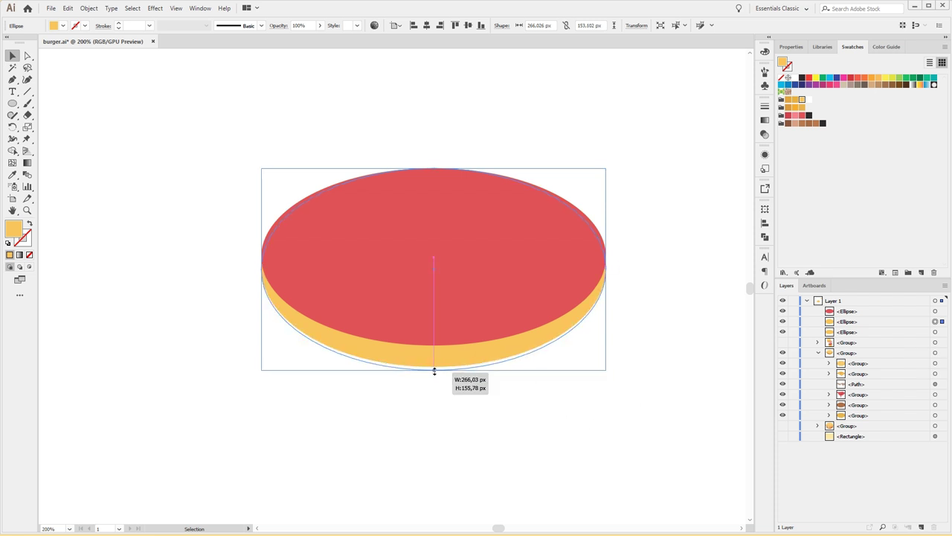
{"action": "left_click", "coordinate": [935, 311], "text": "shift"}
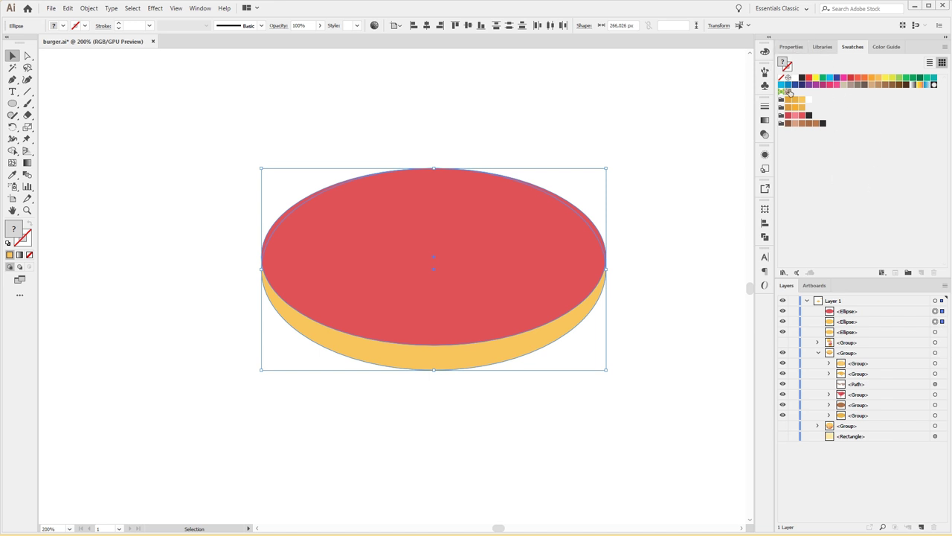
Step: Subtract the red ellipse from the orange one using Pathfinder Minus Front
{"action": "left_click", "coordinate": [788, 47]}
{"action": "scroll", "coordinate": [881, 270], "scroll_direction": "down", "scroll_amount": 2}
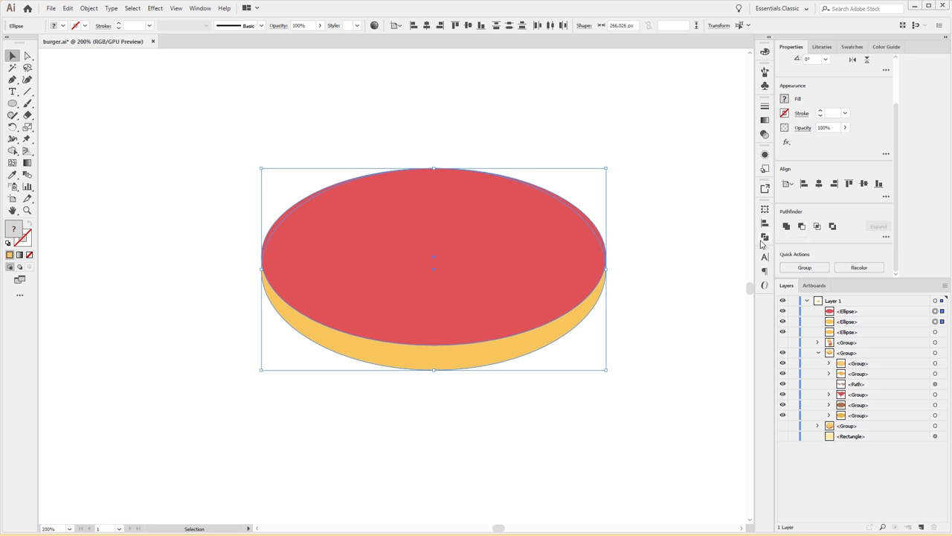
{"action": "left_click", "coordinate": [765, 237]}
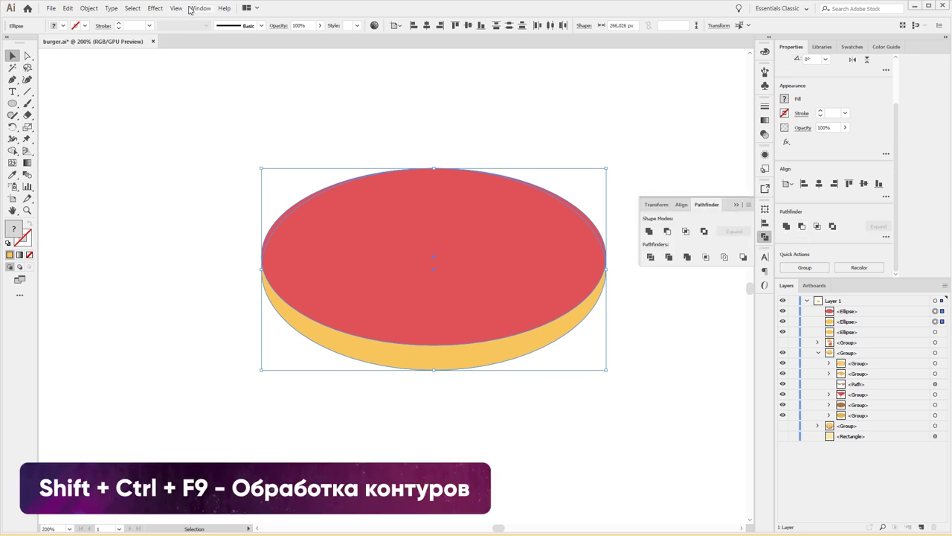
{"action": "left_click", "coordinate": [195, 9]}
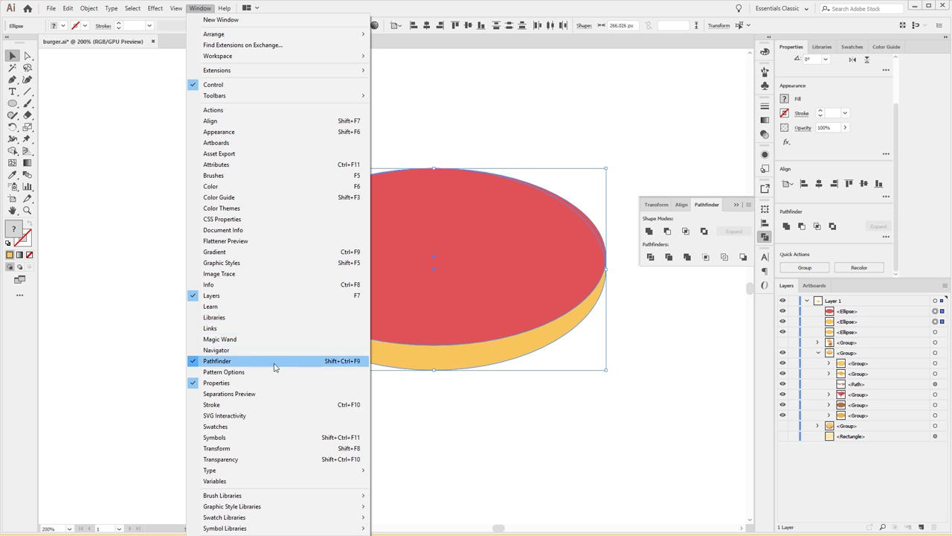
{"action": "left_click", "coordinate": [738, 223]}
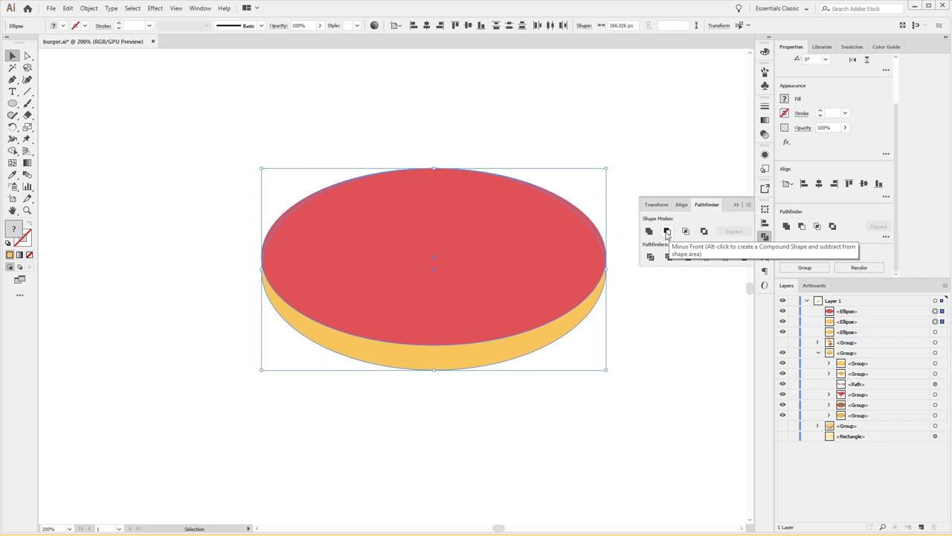
{"action": "left_click", "coordinate": [667, 231]}
{"action": "left_click", "coordinate": [669, 304]}
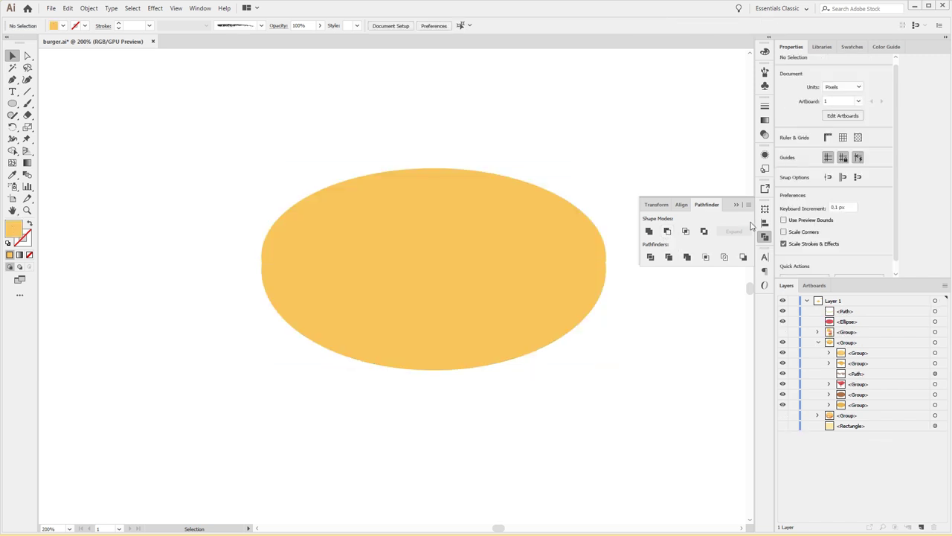
{"action": "left_click", "coordinate": [765, 237]}
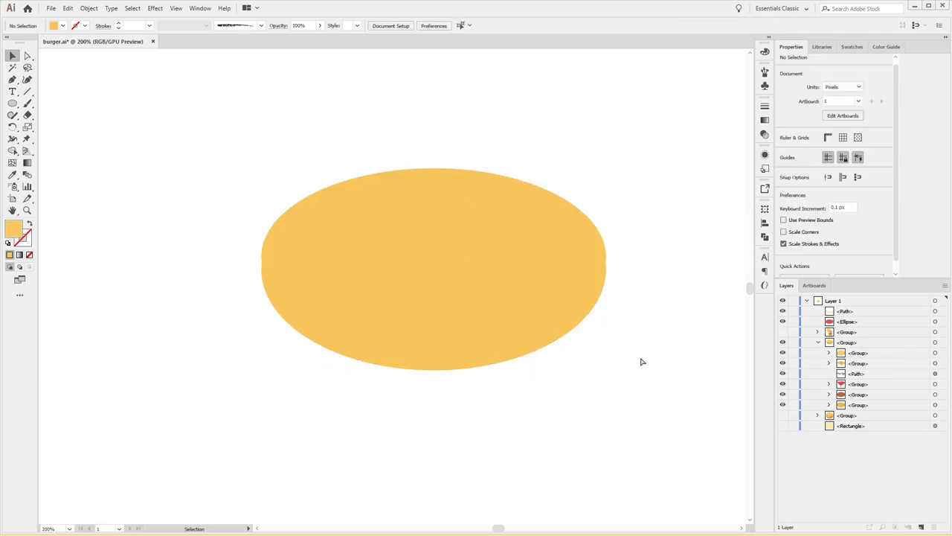
Step: Nudge the resulting side band up 5 px and restack the top ellipse above it
{"action": "key", "text": "ctrl+plus"}
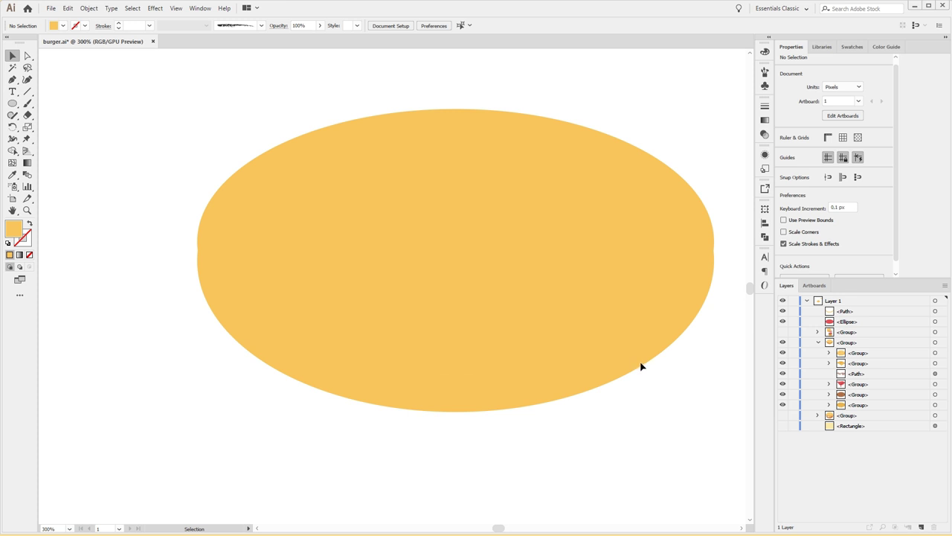
{"action": "left_click", "coordinate": [644, 367]}
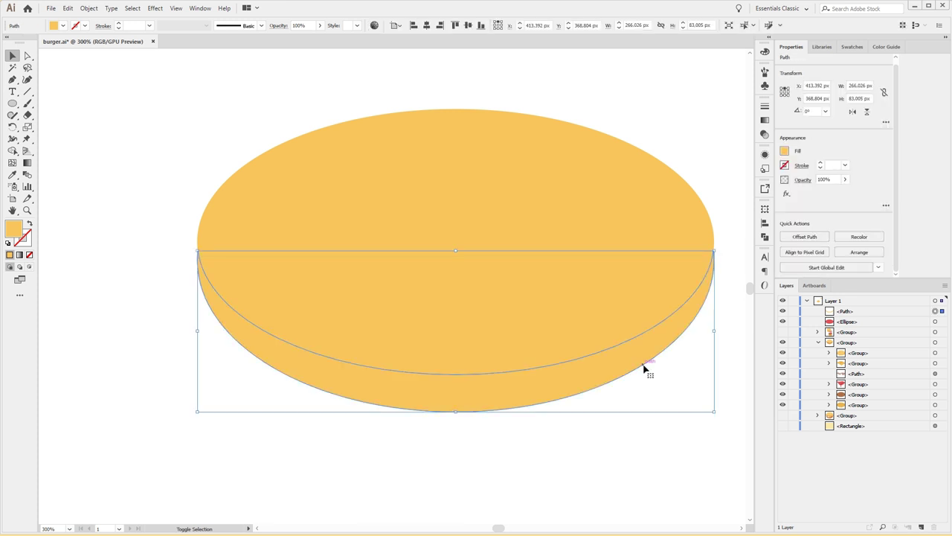
{"action": "key", "text": "ctrl+y"}
{"action": "left_click", "coordinate": [729, 185]}
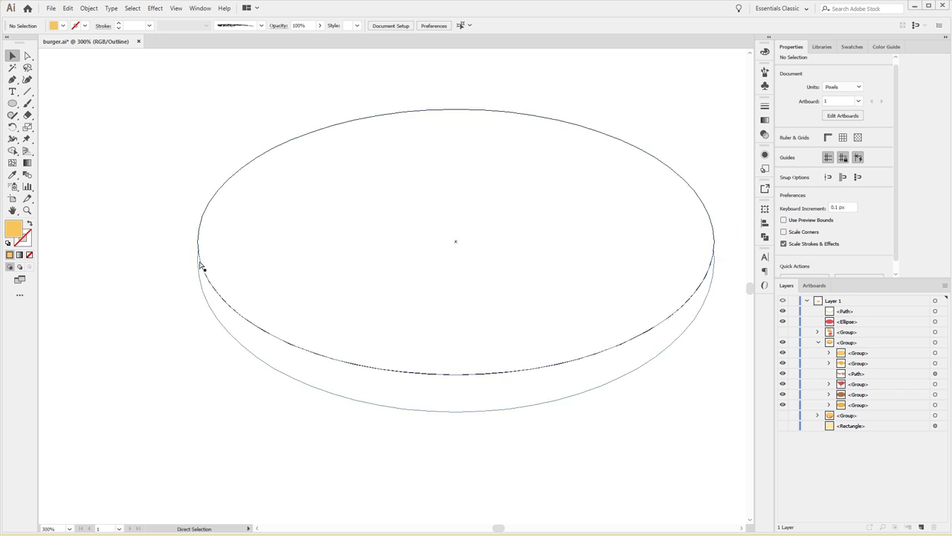
{"action": "key", "text": "ctrl+y"}
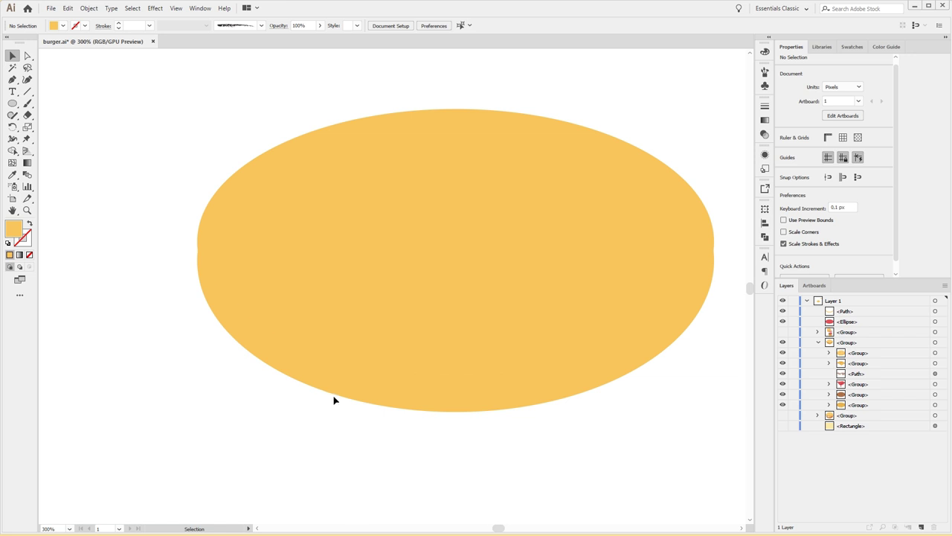
{"action": "left_click", "coordinate": [334, 400]}
{"action": "key", "text": "Up"}
{"action": "key", "text": "Up"}
{"action": "key", "text": "Up"}
{"action": "key", "text": "Up"}
{"action": "key", "text": "Up"}
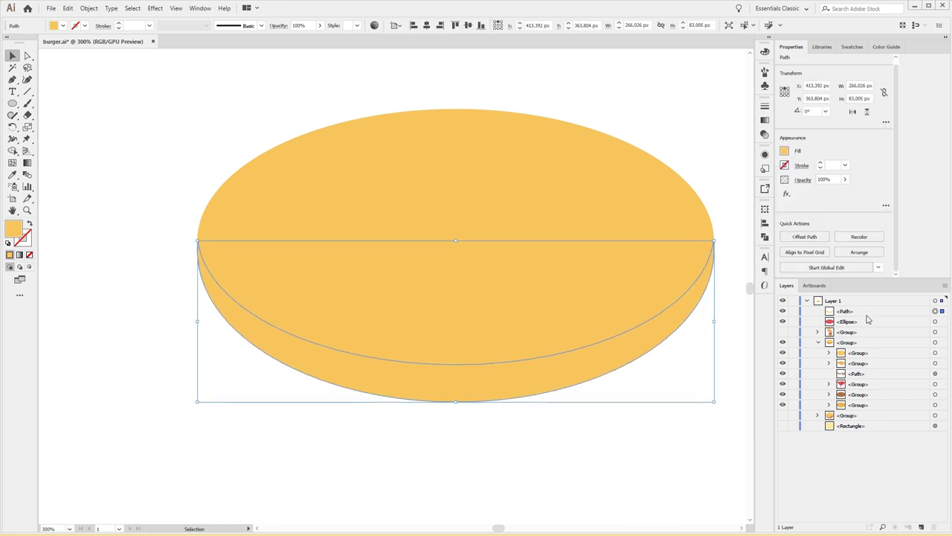
{"action": "left_click_drag", "start_coordinate": [867, 319], "coordinate": [863, 308]}
{"action": "left_click", "coordinate": [934, 311]}
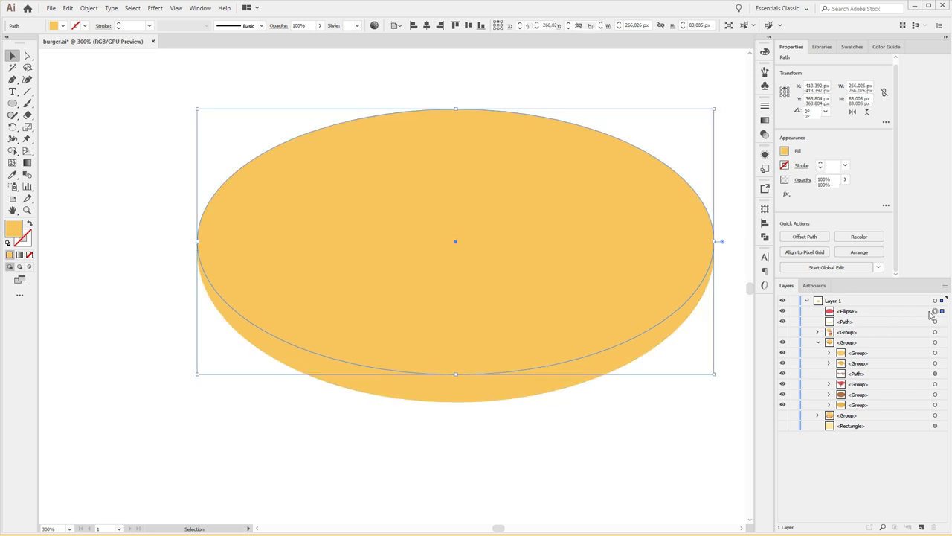
Step: Give the top ellipse an orange 1 pt stroke aligned to the inside
{"action": "left_click", "coordinate": [83, 27]}
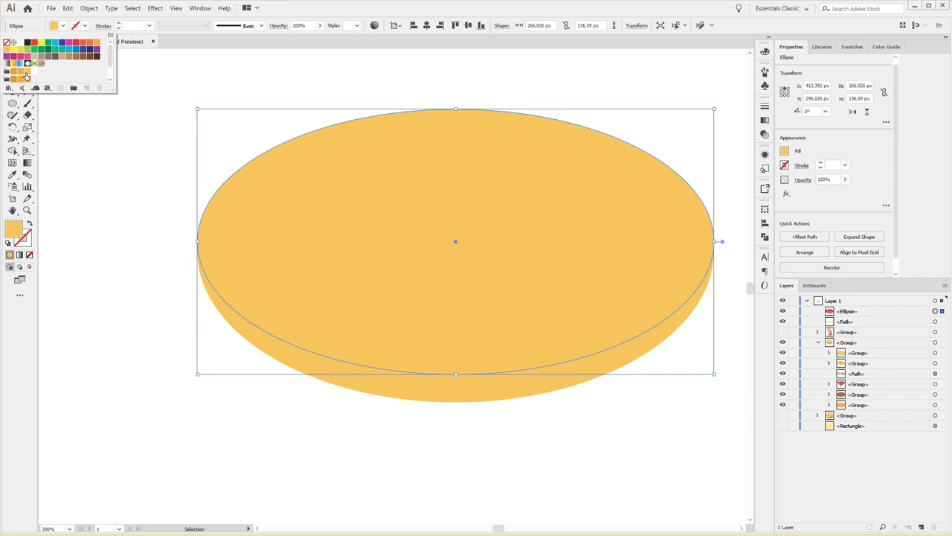
{"action": "left_click", "coordinate": [13, 72]}
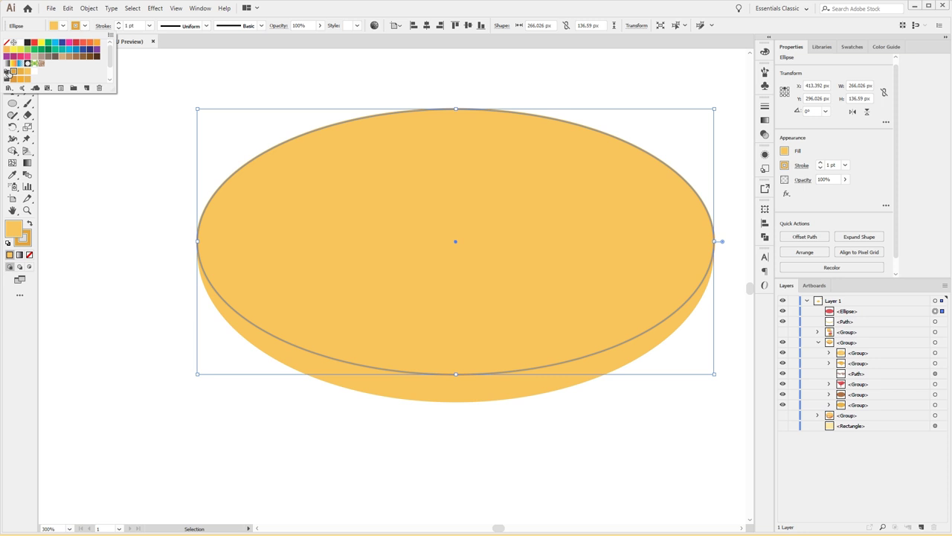
{"action": "left_click", "coordinate": [104, 25]}
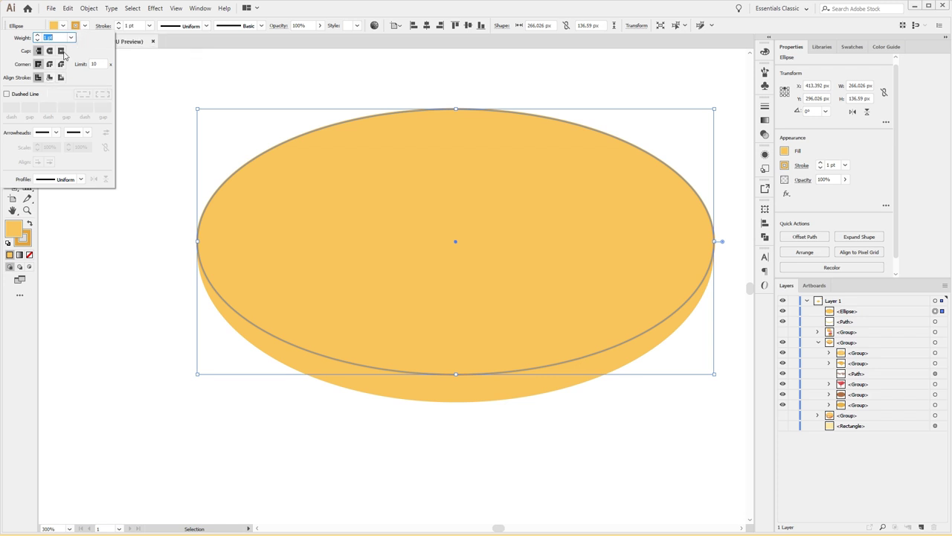
{"action": "left_click", "coordinate": [51, 77]}
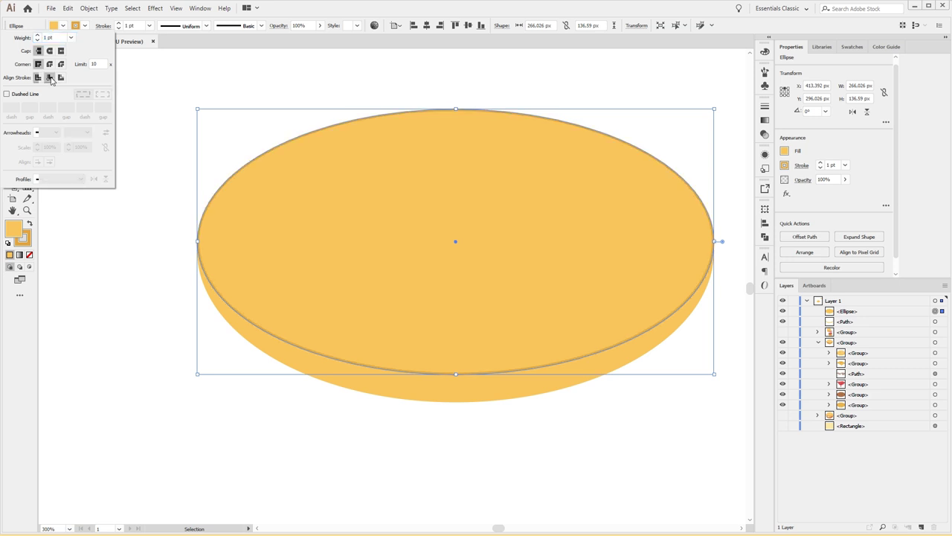
{"action": "left_click", "coordinate": [240, 155]}
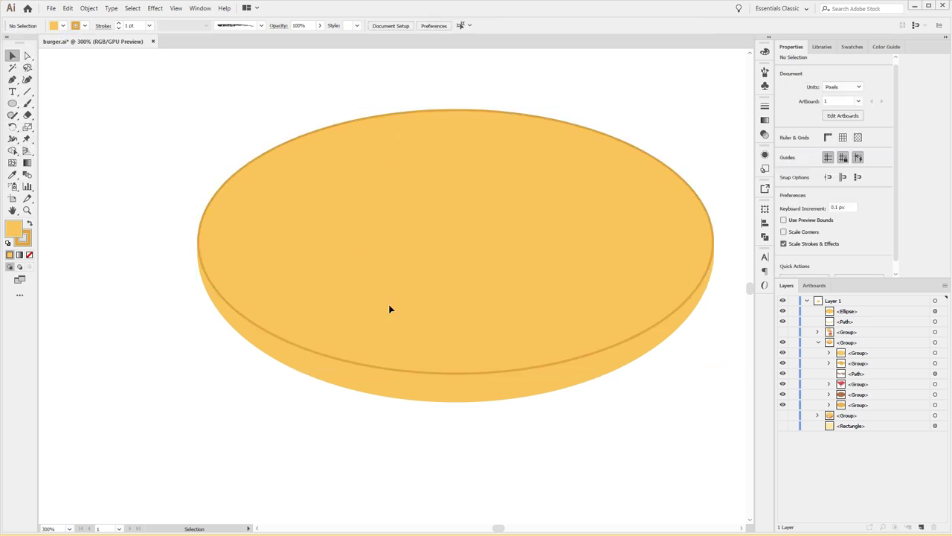
Step: Darken the side band's fill to a deeper orange beneath the pale top ellipse
{"action": "left_click", "coordinate": [389, 397]}
{"action": "left_click", "coordinate": [62, 26]}
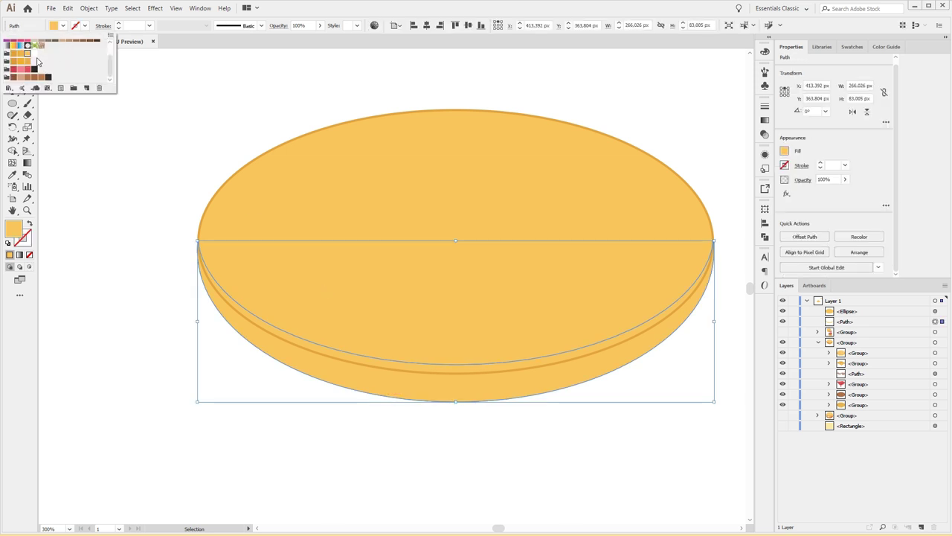
{"action": "left_click", "coordinate": [21, 55]}
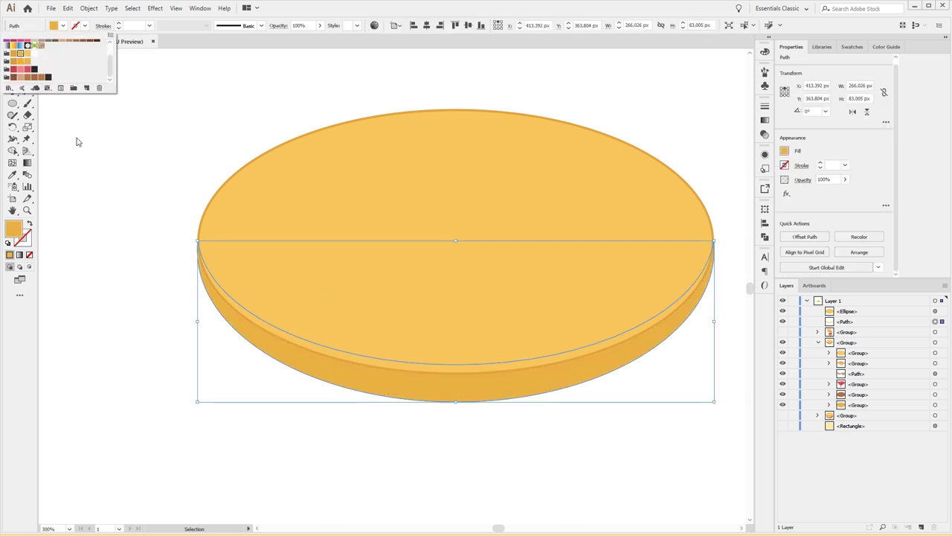
{"action": "left_click", "coordinate": [156, 235]}
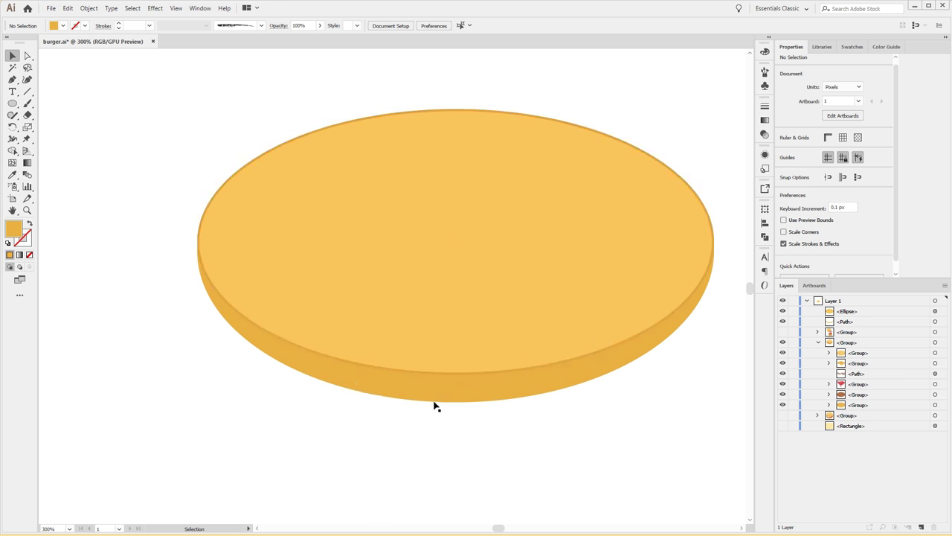
{"action": "left_click", "coordinate": [398, 402]}
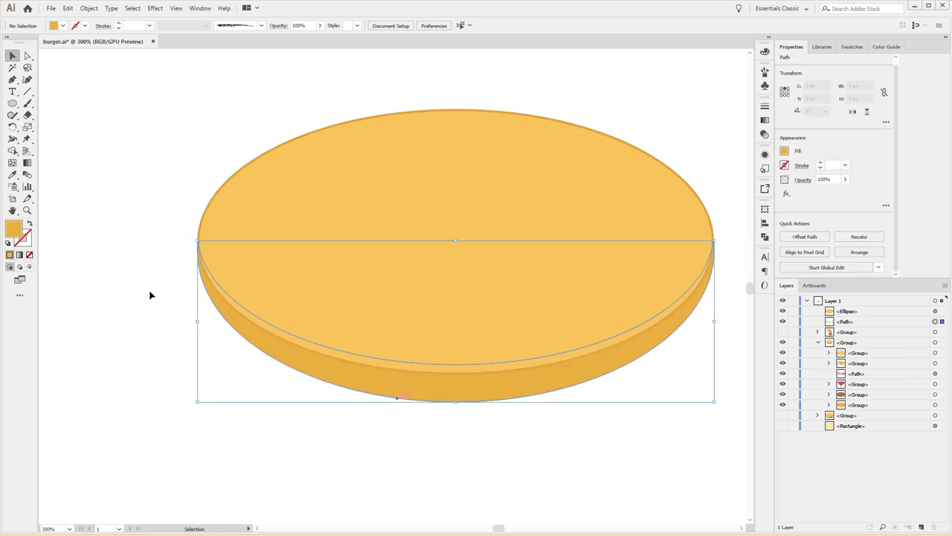
{"action": "double_click", "coordinate": [13, 229]}
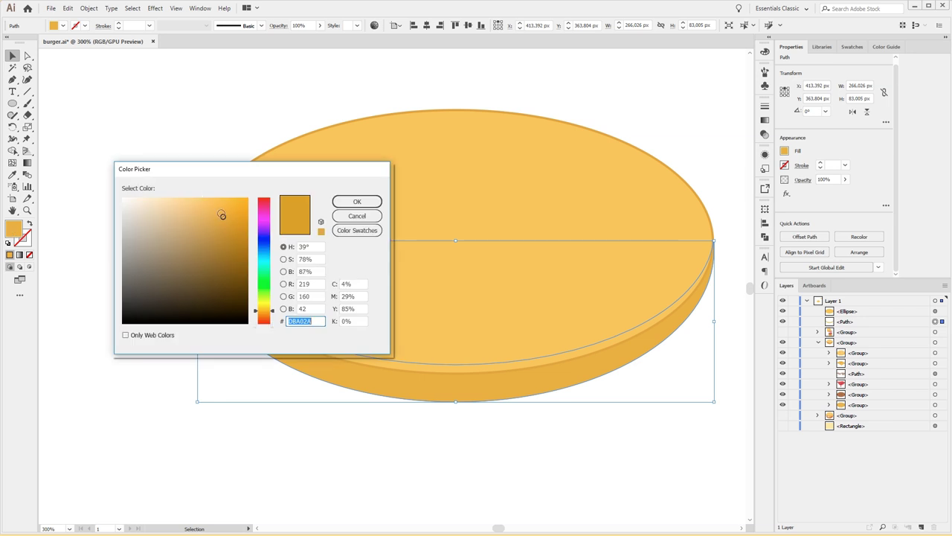
{"action": "left_click", "coordinate": [350, 202]}
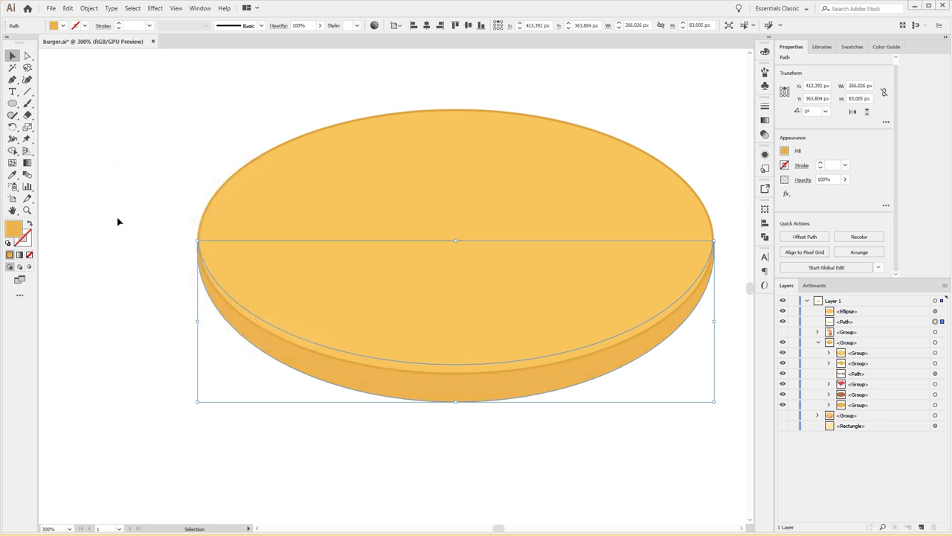
{"action": "left_click", "coordinate": [123, 225]}
{"action": "scroll", "coordinate": [391, 224], "scroll_direction": "up", "scroll_amount": 1}
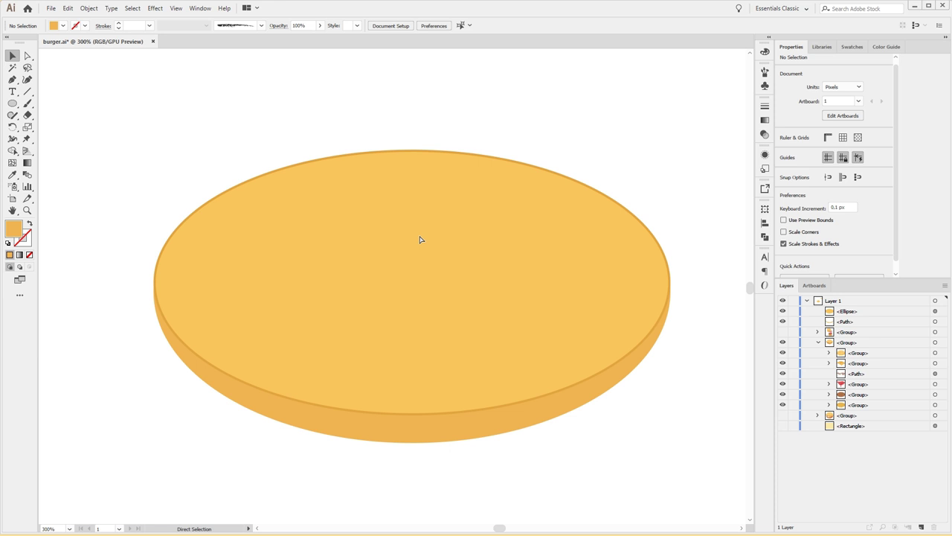
{"action": "scroll", "coordinate": [420, 239], "scroll_direction": "down", "scroll_amount": 3}
{"action": "scroll", "coordinate": [420, 240], "scroll_direction": "up", "scroll_amount": 1}
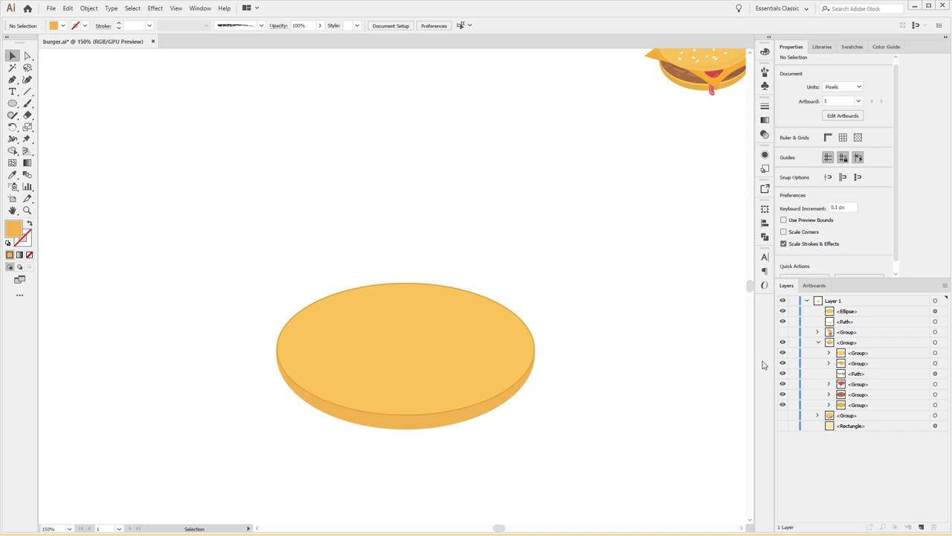
Step: Scroll the view and target the Ellipse and Path layers to select both bun parts
{"action": "scroll", "coordinate": [587, 265], "scroll_direction": "up", "scroll_amount": 2}
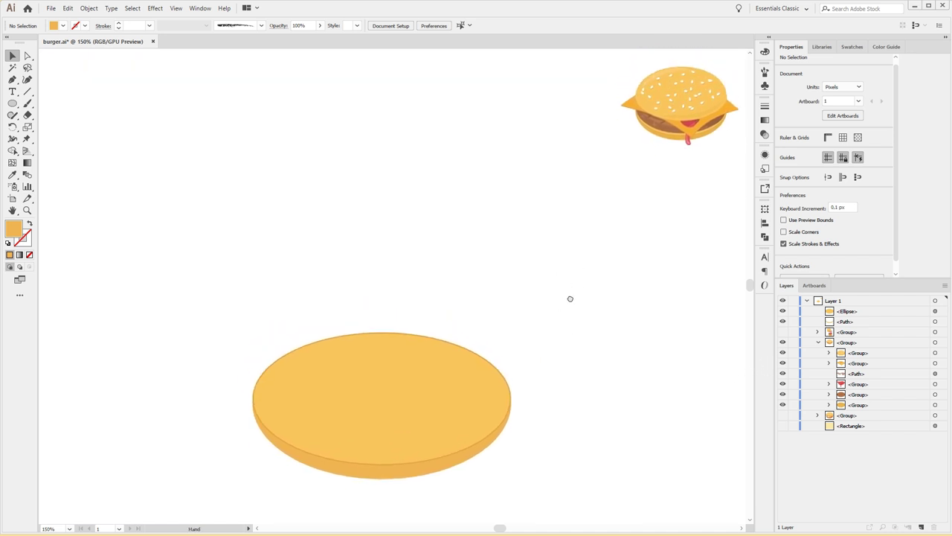
{"action": "left_click", "coordinate": [935, 311]}
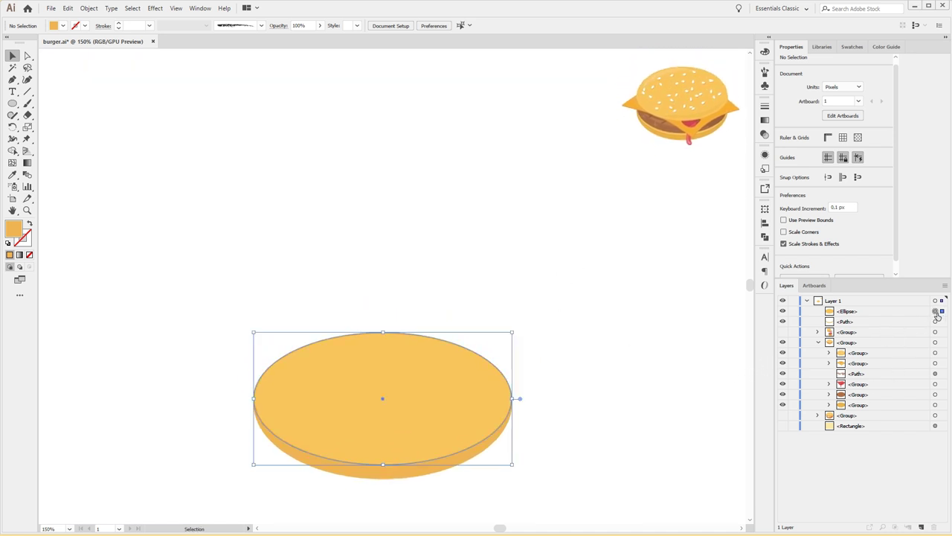
Step: Paste a copy of the bun in front and rotate it 180°
{"action": "left_click", "coordinate": [595, 443]}
{"action": "left_click", "coordinate": [394, 347]}
{"action": "key", "text": "a"}
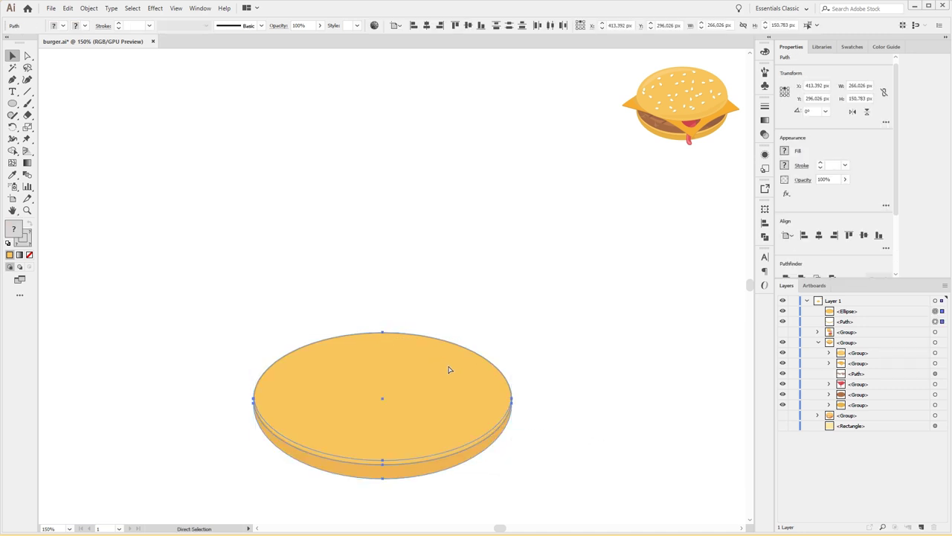
{"action": "key", "text": "ctrl+c"}
{"action": "key", "text": "ctrl+f"}
{"action": "key", "text": "v"}
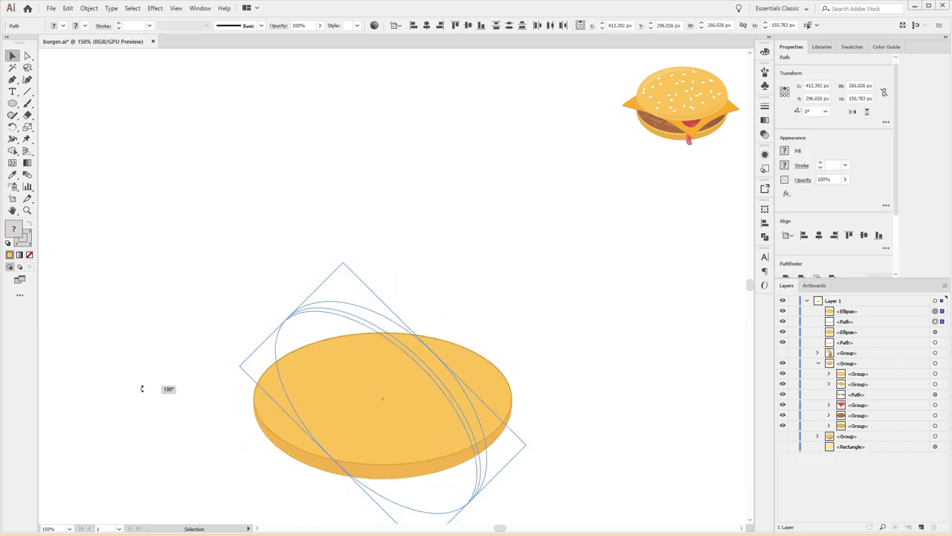
{"action": "left_click_drag", "start_coordinate": [517, 330], "coordinate": [162, 472]}
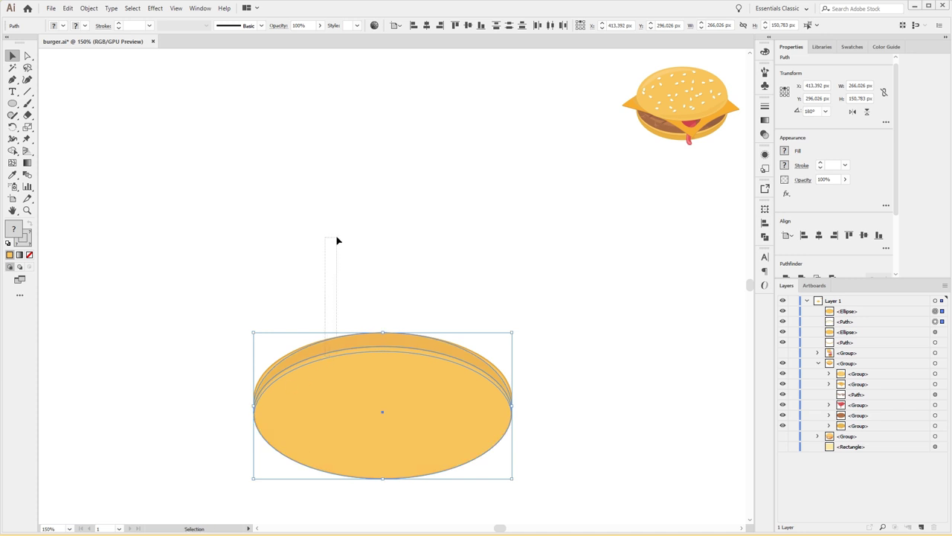
{"action": "key", "text": "ctrl+z"}
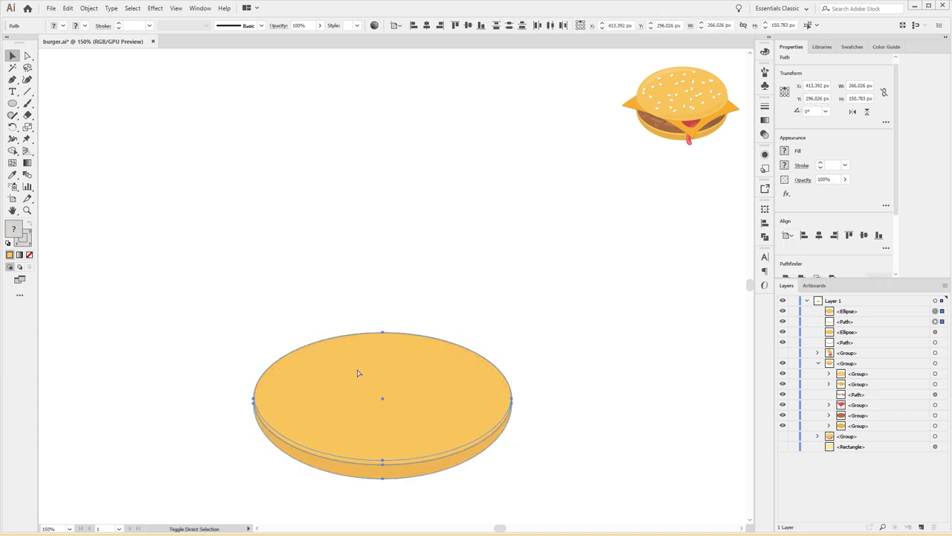
{"action": "key", "text": "ctrl+shift+z"}
Step: Move the flipped copy above the original bun and marquee-select its ellipse and rim
{"action": "left_click_drag", "start_coordinate": [355, 356], "coordinate": [355, 157]}
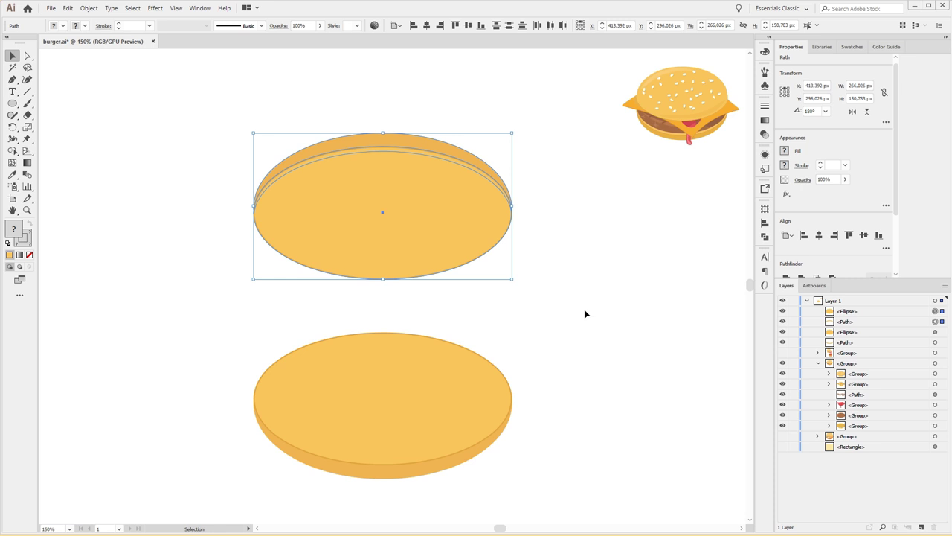
{"action": "left_click", "coordinate": [602, 326]}
{"action": "scroll", "coordinate": [536, 308], "scroll_direction": "right", "scroll_amount": 2}
{"action": "scroll", "coordinate": [535, 308], "scroll_direction": "up", "scroll_amount": 1}
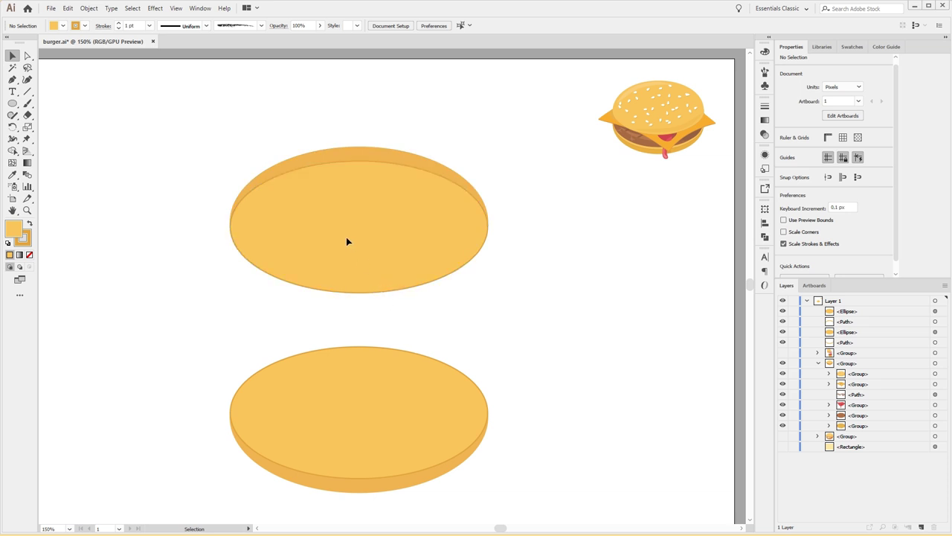
{"action": "left_click_drag", "start_coordinate": [259, 144], "coordinate": [439, 243]}
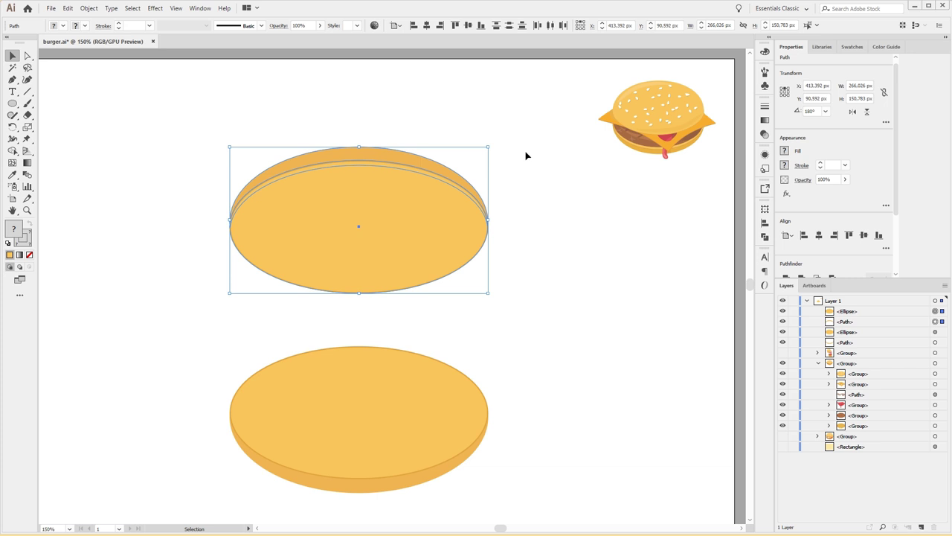
Step: Unite the upper copy's ellipse and rim into one plain ellipse
{"action": "scroll", "coordinate": [817, 237], "scroll_direction": "down", "scroll_amount": 3}
{"action": "left_click", "coordinate": [786, 194]}
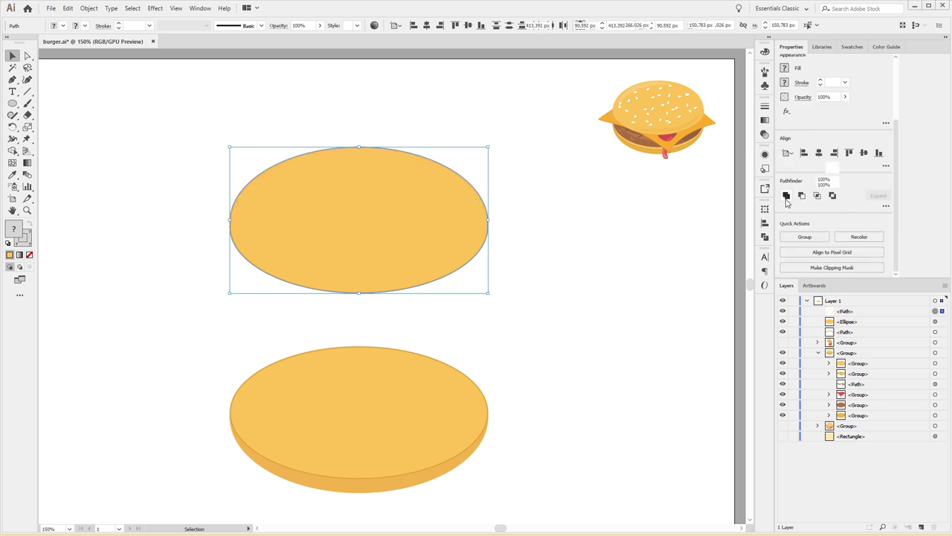
{"action": "left_click", "coordinate": [540, 241]}
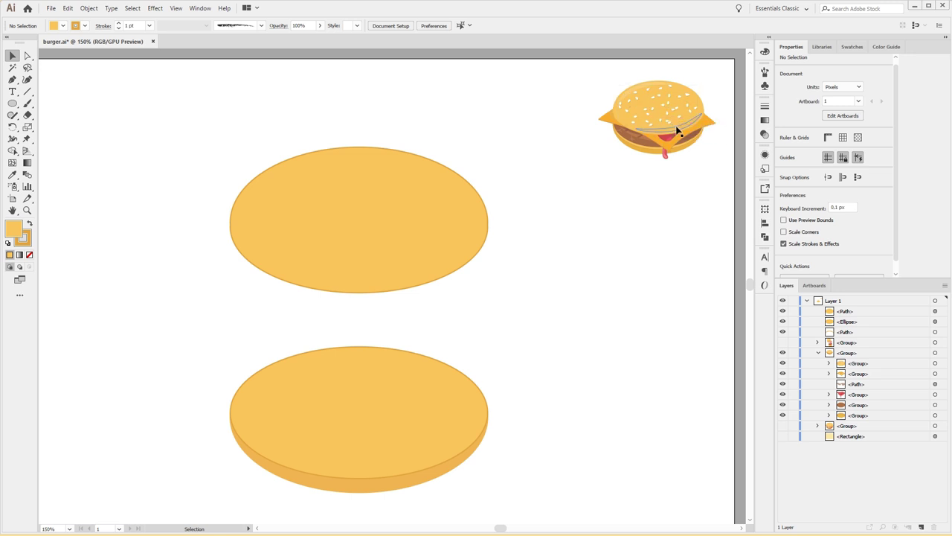
{"action": "left_click", "coordinate": [635, 90]}
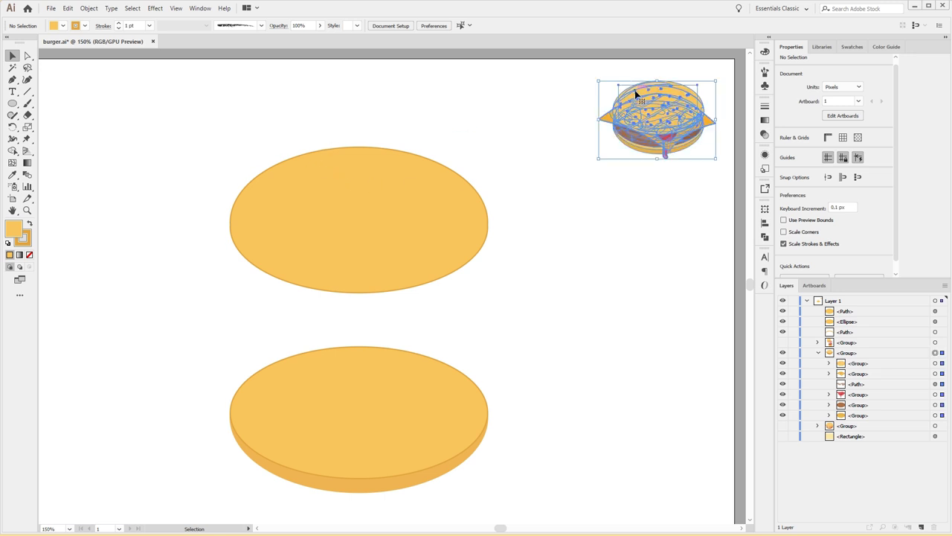
Step: Inspect the reference burger's bun, then pan and zoom back in on the upper bun
{"action": "left_click", "coordinate": [553, 127]}
{"action": "left_click_drag", "start_coordinate": [553, 127], "coordinate": [331, 256]}
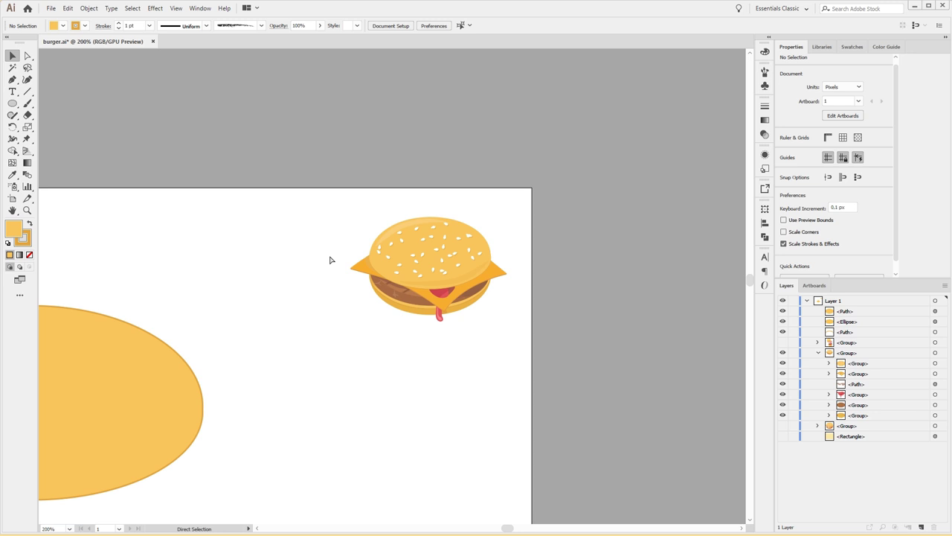
{"action": "scroll", "coordinate": [332, 259], "scroll_direction": "up", "scroll_amount": 5}
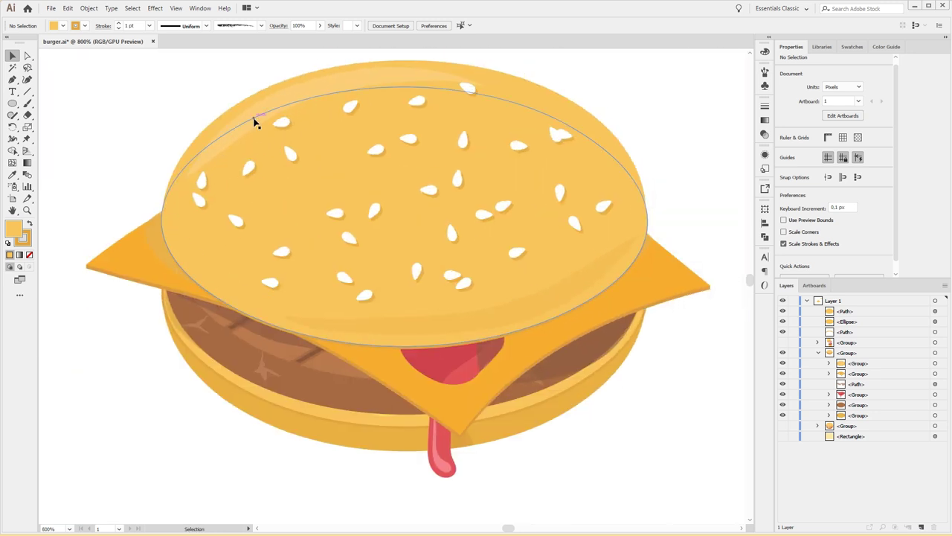
{"action": "key", "text": "a"}
{"action": "scroll", "coordinate": [454, 312], "scroll_direction": "down", "scroll_amount": 4}
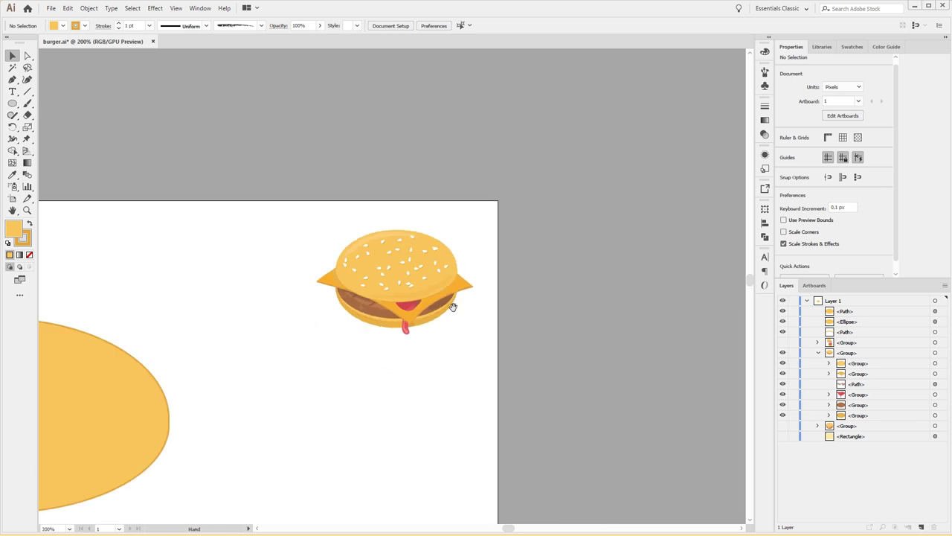
{"action": "scroll", "coordinate": [482, 216], "scroll_direction": "left", "scroll_amount": 3}
{"action": "mouse_move", "coordinate": [485, 230]}
{"action": "left_mouse_down"}
{"action": "mouse_move", "coordinate": [549, 249]}
{"action": "mouse_move", "coordinate": [475, 253]}
{"action": "left_mouse_up"}
{"action": "key", "text": "ctrl+equal"}
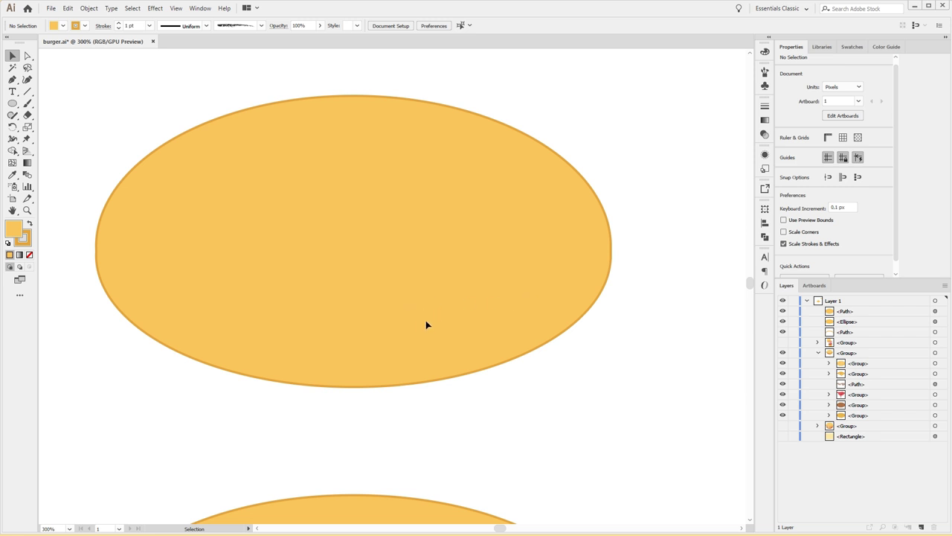
Step: Paint a textured crescent shading stroke along the upper bun's lower right edge, nudged right
{"action": "key", "text": "b"}
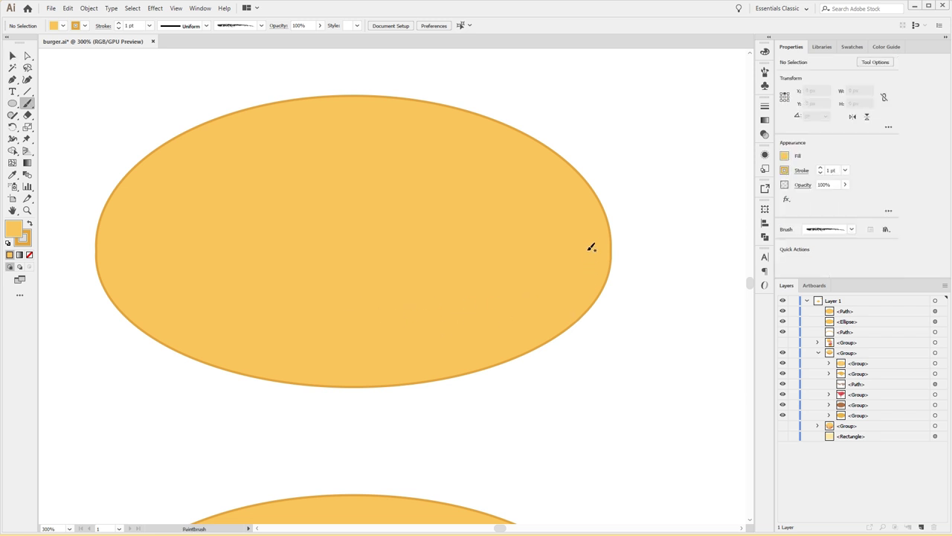
{"action": "left_click", "coordinate": [27, 105]}
{"action": "left_click_drag", "start_coordinate": [572, 267], "coordinate": [525, 299]}
{"action": "left_click_drag", "start_coordinate": [585, 289], "coordinate": [593, 240]}
{"action": "key", "text": "v"}
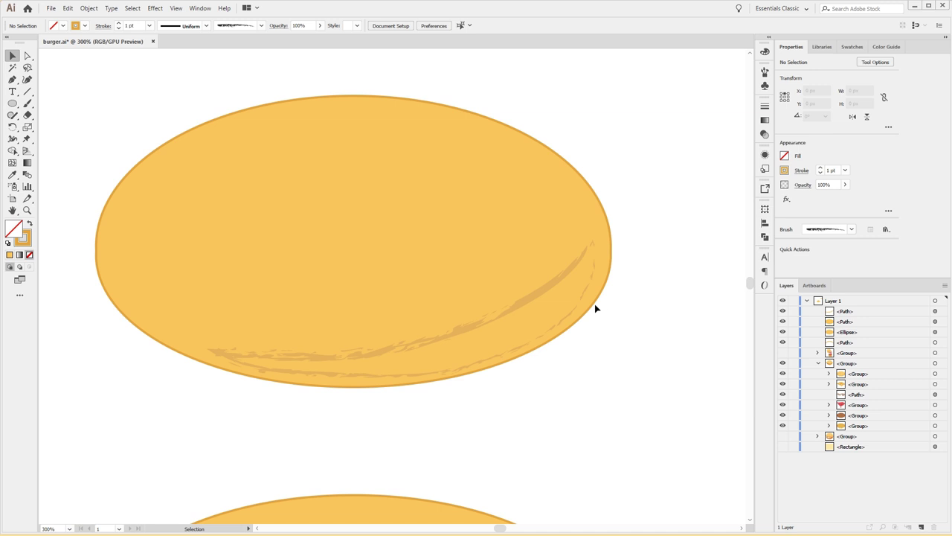
{"action": "left_click", "coordinate": [545, 295]}
{"action": "key", "text": "Right"}
{"action": "key", "text": "Right"}
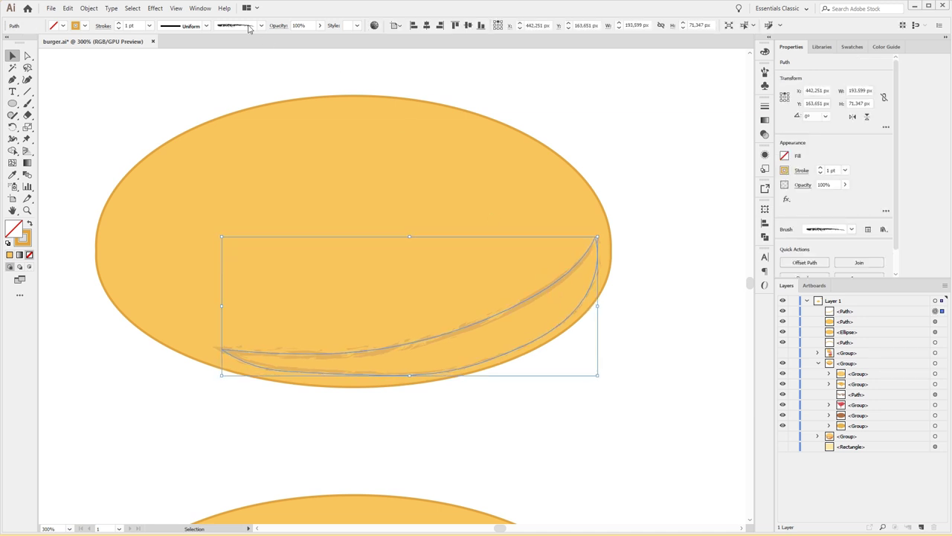
Step: Switch the shading stroke to the Basic brush
{"action": "left_click", "coordinate": [260, 26]}
{"action": "scroll", "coordinate": [232, 67], "scroll_direction": "up", "scroll_amount": 3}
{"action": "scroll", "coordinate": [212, 72], "scroll_direction": "up", "scroll_amount": 2}
{"action": "scroll", "coordinate": [201, 73], "scroll_direction": "down", "scroll_amount": 1}
{"action": "scroll", "coordinate": [208, 74], "scroll_direction": "down", "scroll_amount": 1}
{"action": "scroll", "coordinate": [216, 78], "scroll_direction": "down", "scroll_amount": 1}
{"action": "scroll", "coordinate": [225, 85], "scroll_direction": "up", "scroll_amount": 3}
{"action": "scroll", "coordinate": [224, 85], "scroll_direction": "down", "scroll_amount": 2}
{"action": "left_click", "coordinate": [215, 69]}
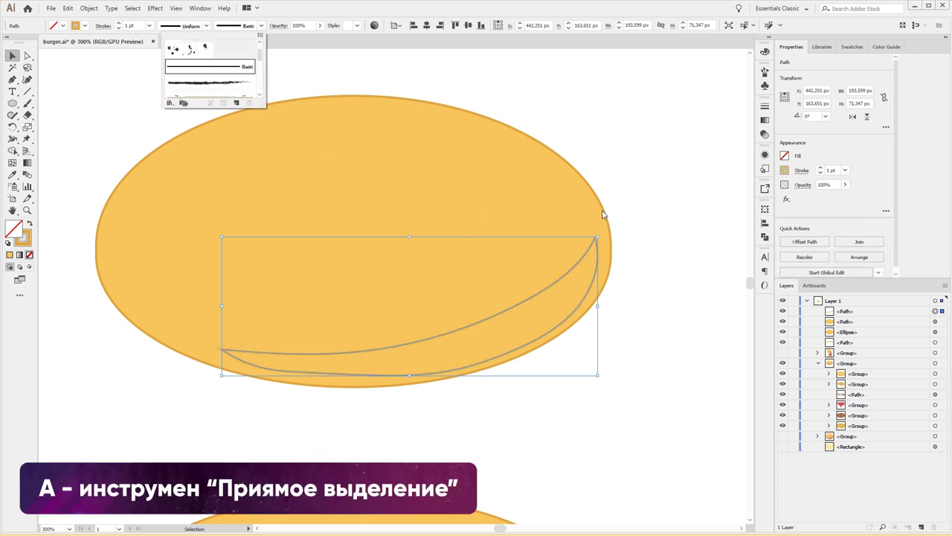
{"action": "left_click", "coordinate": [638, 227]}
Step: Reshape the shading path's lower curve by dragging its segment and an anchor
{"action": "key", "text": "a"}
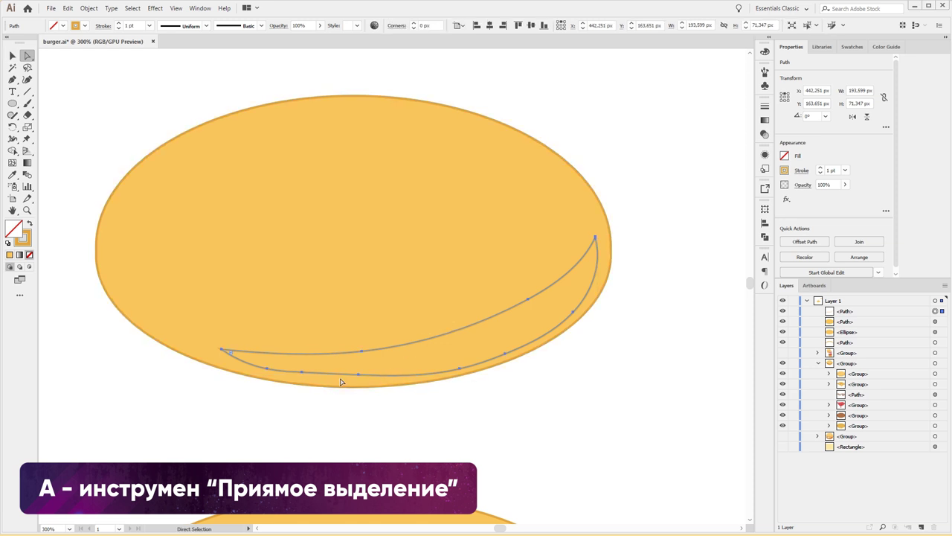
{"action": "left_click_drag", "start_coordinate": [356, 374], "coordinate": [276, 375]}
{"action": "left_click", "coordinate": [279, 371]}
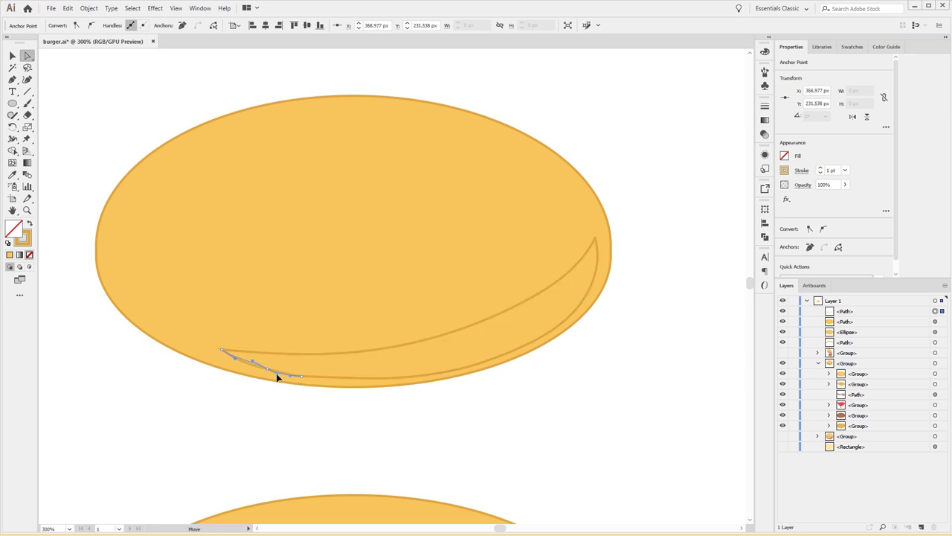
{"action": "left_click_drag", "start_coordinate": [279, 375], "coordinate": [282, 375]}
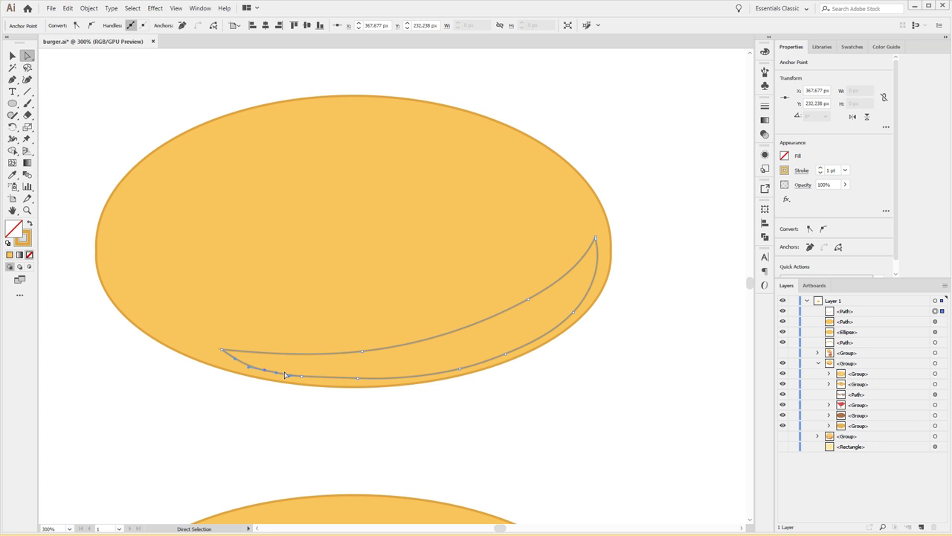
{"action": "key", "text": "v"}
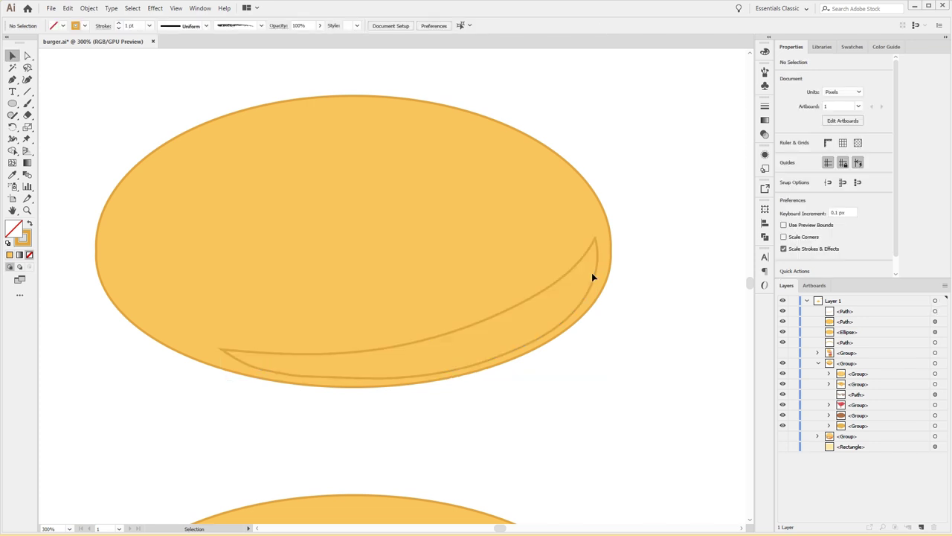
{"action": "left_click", "coordinate": [597, 244]}
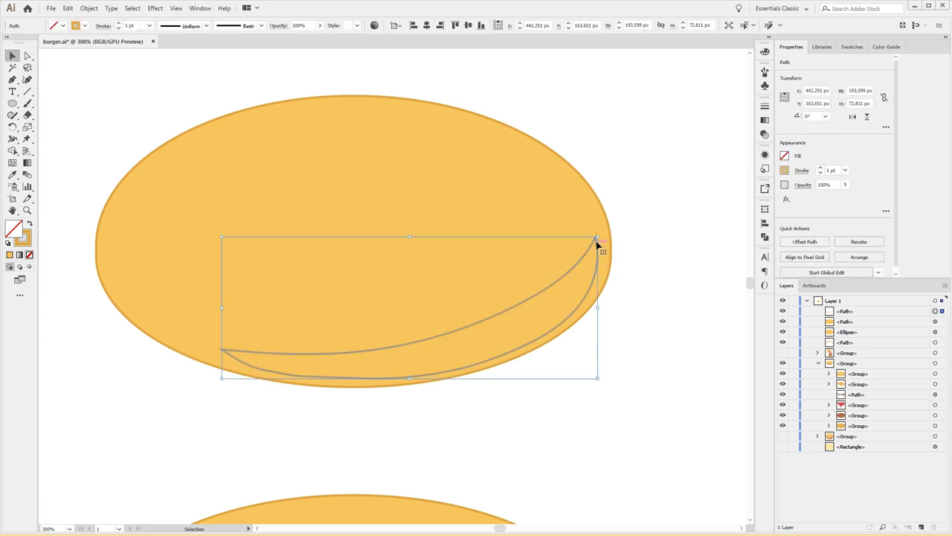
Step: Join the crescent into a closed path with rounded stroke corners and ends
{"action": "key", "text": "ctrl+j"}
{"action": "left_click", "coordinate": [649, 244]}
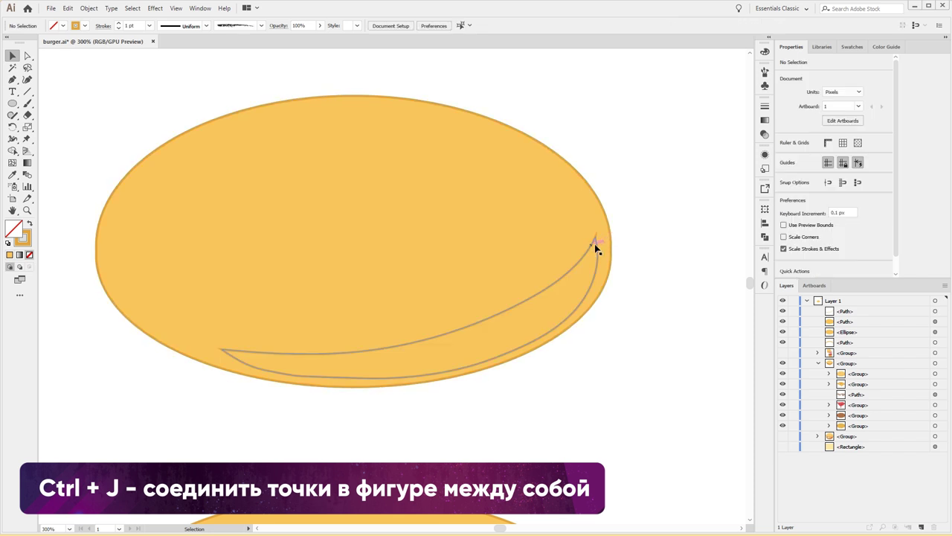
{"action": "left_click", "coordinate": [598, 248]}
{"action": "left_click", "coordinate": [103, 26]}
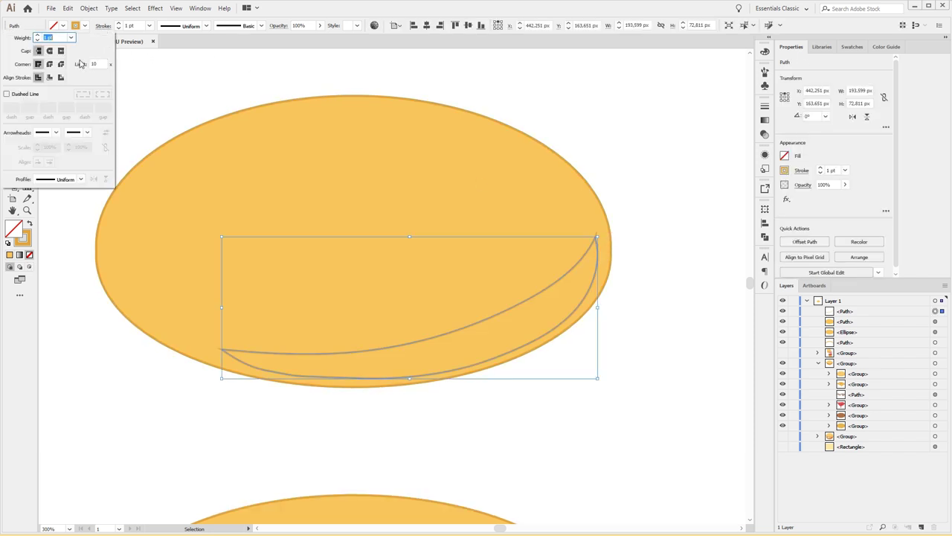
{"action": "left_click", "coordinate": [50, 66]}
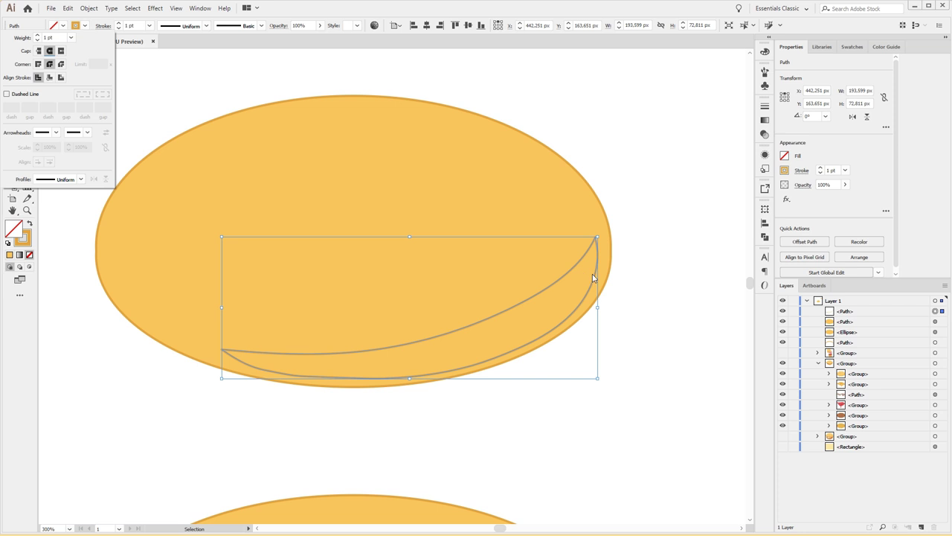
{"action": "left_click", "coordinate": [623, 311]}
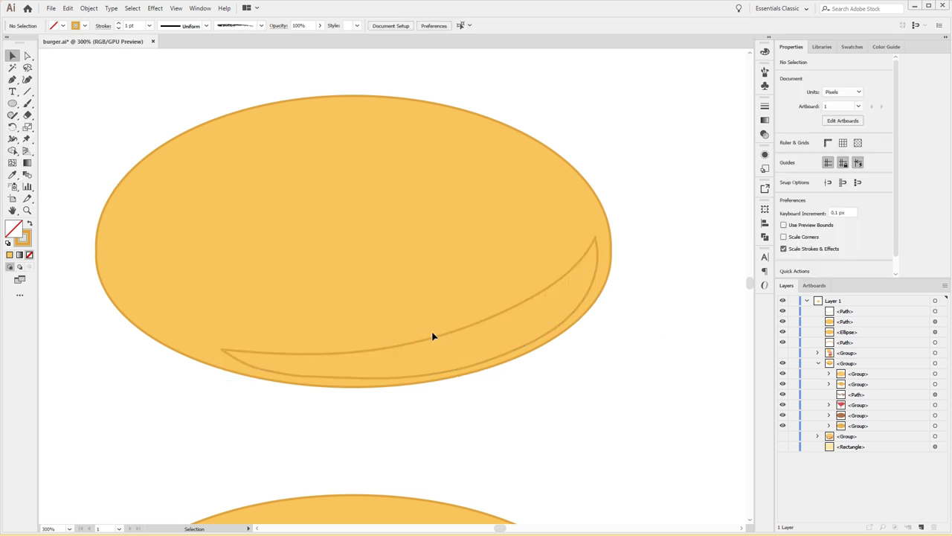
Step: Tilt the crescent slightly and drag its left tip and lower anchors along the bun edge
{"action": "left_click", "coordinate": [452, 335]}
{"action": "left_click_drag", "start_coordinate": [603, 233], "coordinate": [616, 236]}
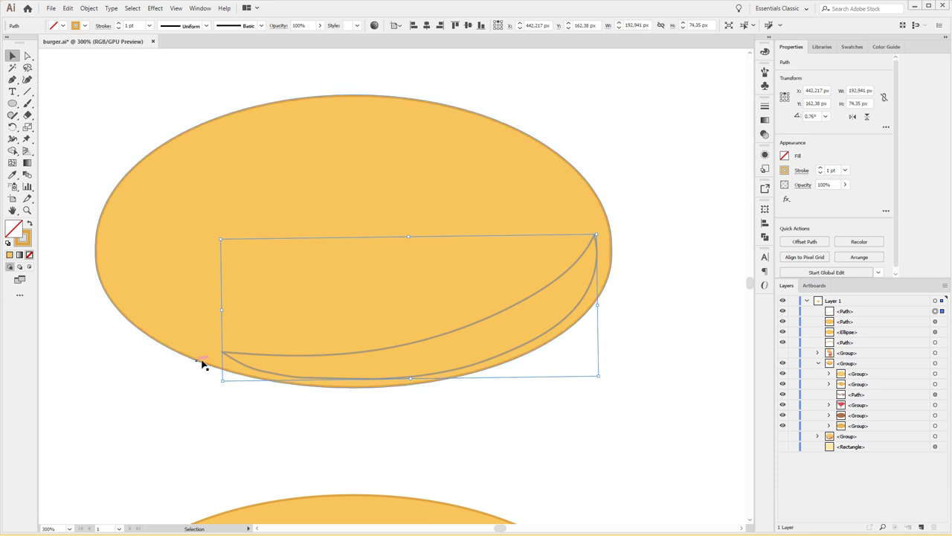
{"action": "key", "text": "a"}
{"action": "mouse_move", "coordinate": [223, 352]}
{"action": "left_mouse_down"}
{"action": "mouse_move", "coordinate": [217, 359]}
{"action": "mouse_move", "coordinate": [331, 385]}
{"action": "left_mouse_up"}
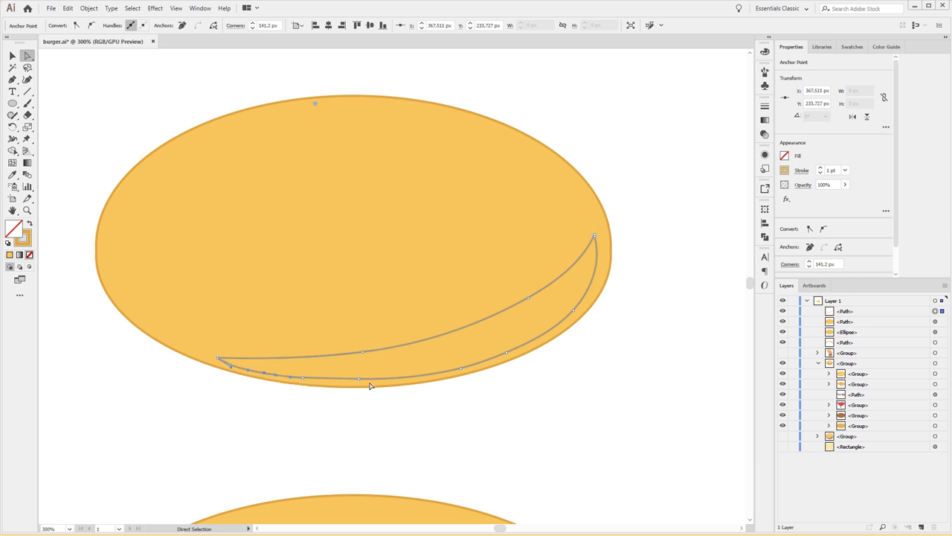
{"action": "left_click_drag", "start_coordinate": [289, 377], "coordinate": [332, 382]}
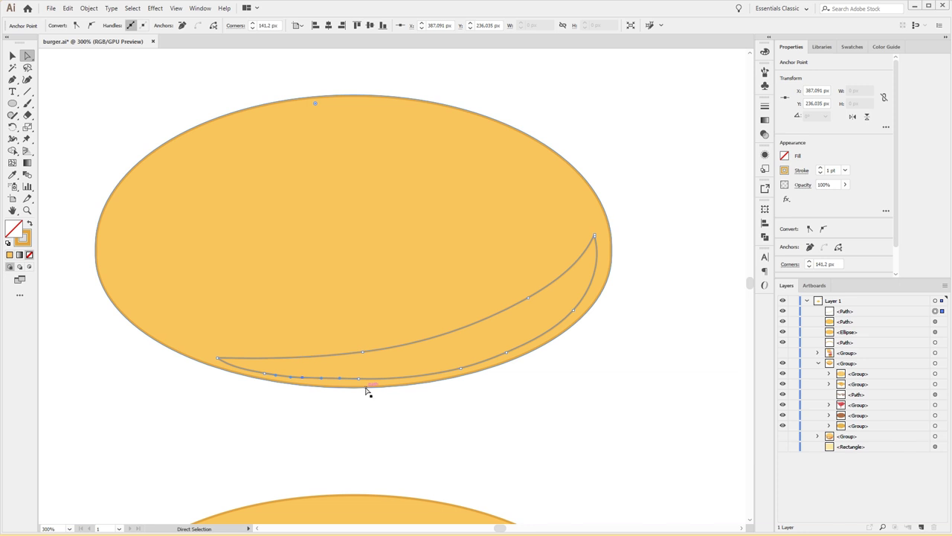
{"action": "left_click_drag", "start_coordinate": [362, 380], "coordinate": [427, 377]}
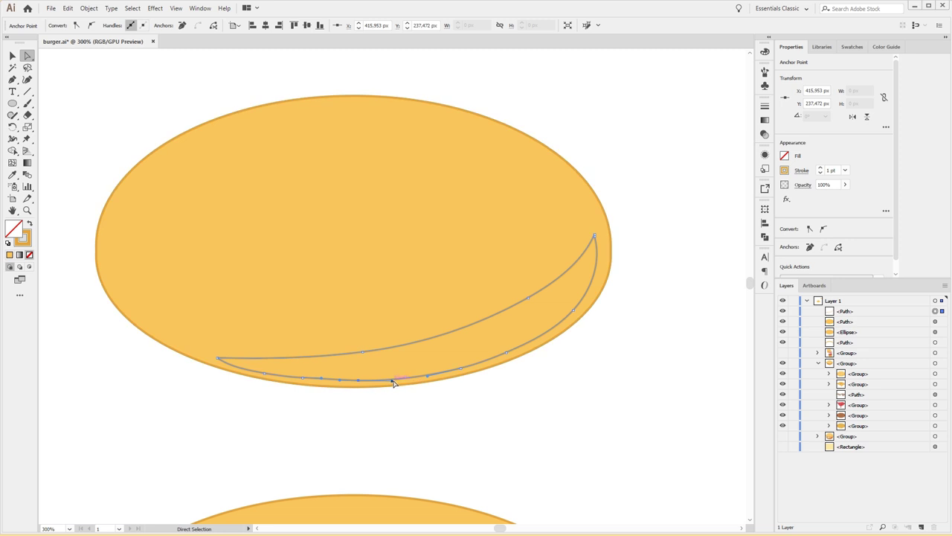
{"action": "left_click_drag", "start_coordinate": [394, 382], "coordinate": [324, 384]}
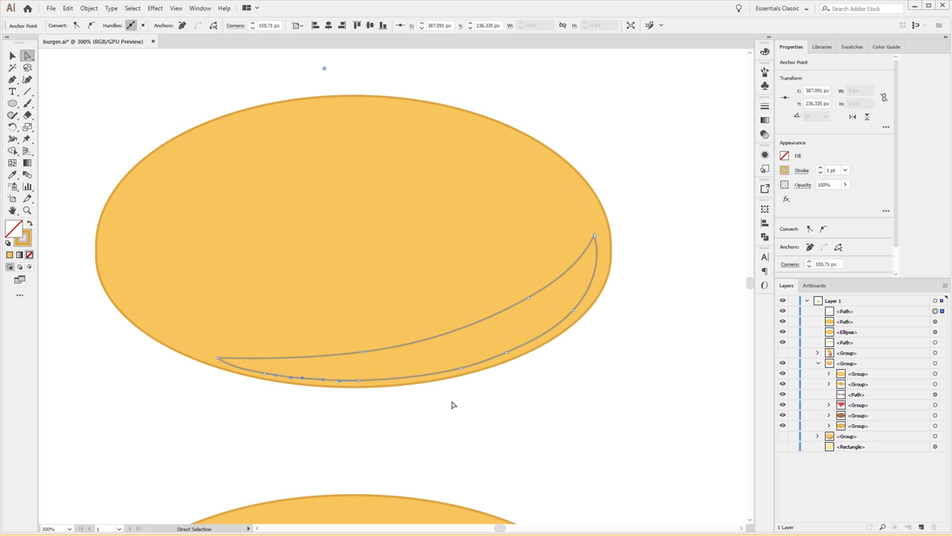
{"action": "left_click", "coordinate": [546, 380]}
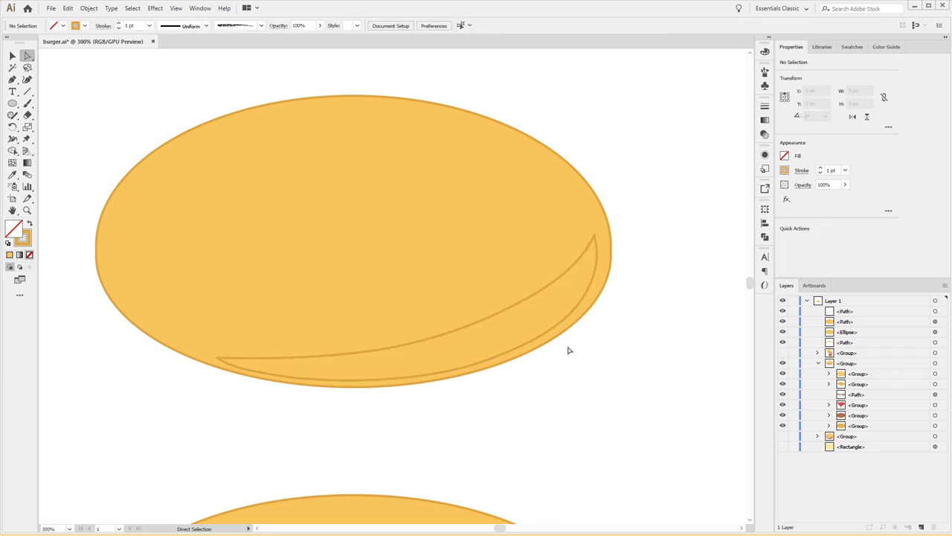
{"action": "key", "text": "v"}
{"action": "left_click", "coordinate": [593, 288]}
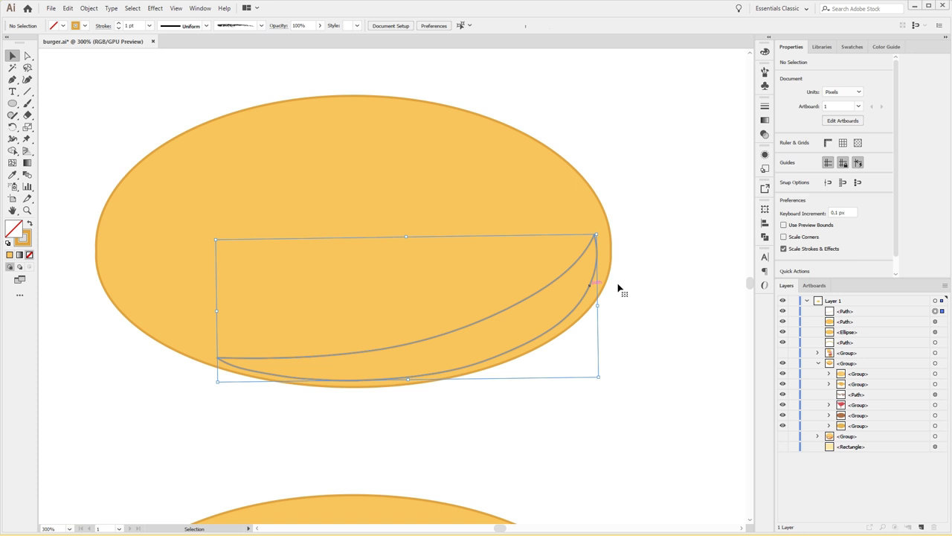
Step: Nudge the crescent slightly right against the bun's edge
{"action": "key", "text": "Right"}
{"action": "key", "text": "Right"}
{"action": "key", "text": "Right"}
{"action": "key", "text": "Right"}
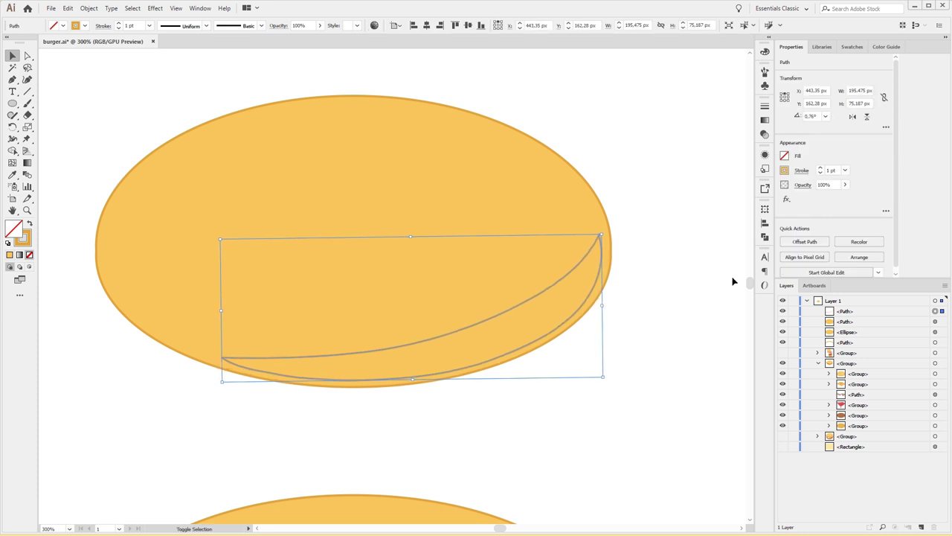
{"action": "key", "text": "Right"}
{"action": "key", "text": "Left"}
Step: Try a Keyboard Increment value of 1 in General preferences
{"action": "key", "text": "a"}
{"action": "key", "text": "ctrl+k"}
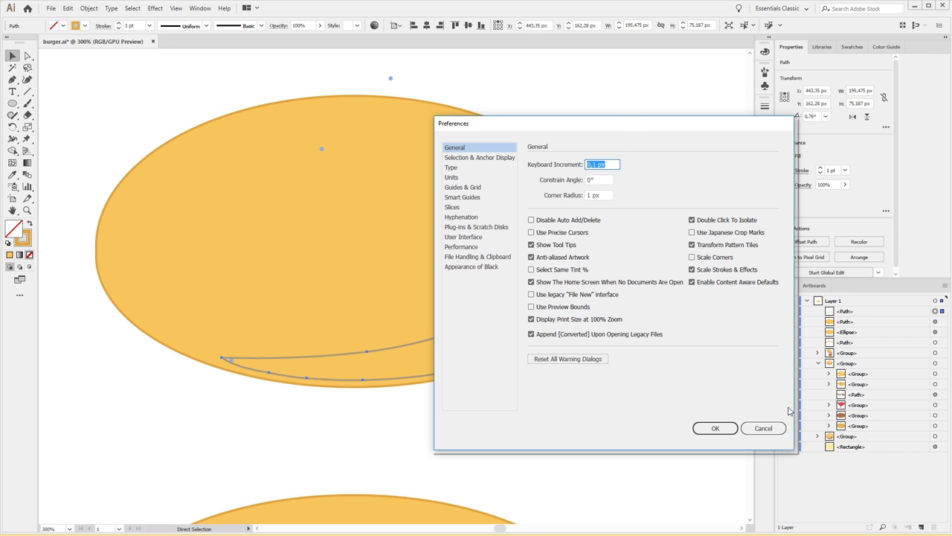
{"action": "type", "text": "10"}
{"action": "left_click", "coordinate": [714, 428]}
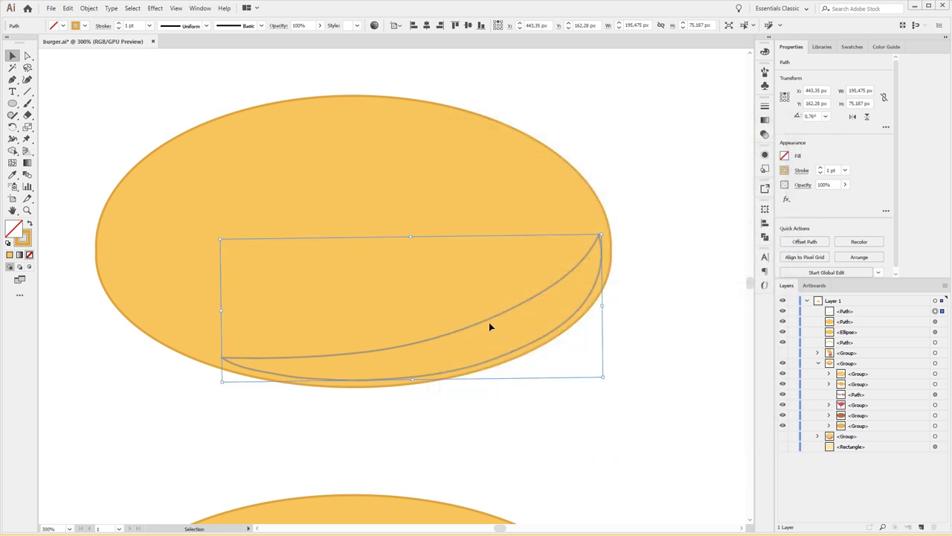
Step: Reselect the crescent and test normal and Shift nudges right and back
{"action": "left_click", "coordinate": [665, 348]}
{"action": "left_click", "coordinate": [492, 317]}
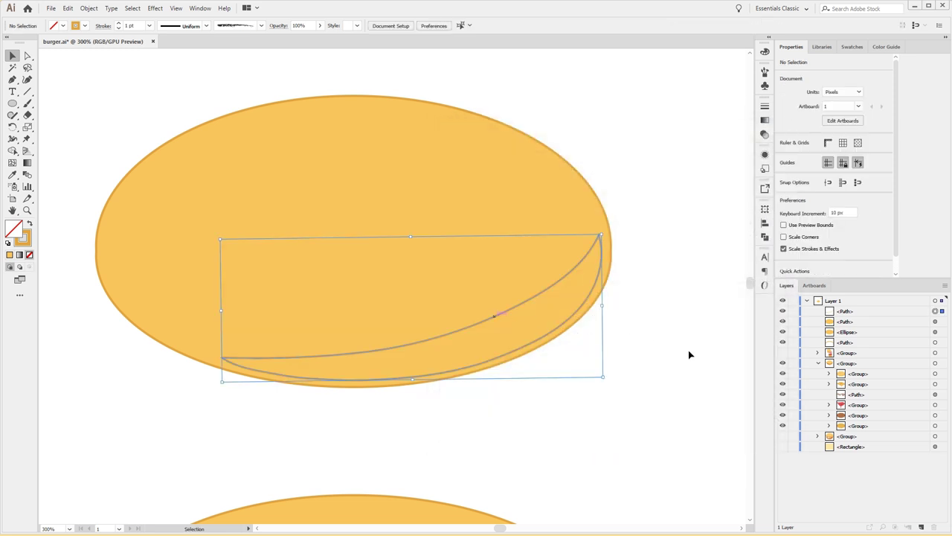
{"action": "key", "text": "Right"}
{"action": "key", "text": "Left"}
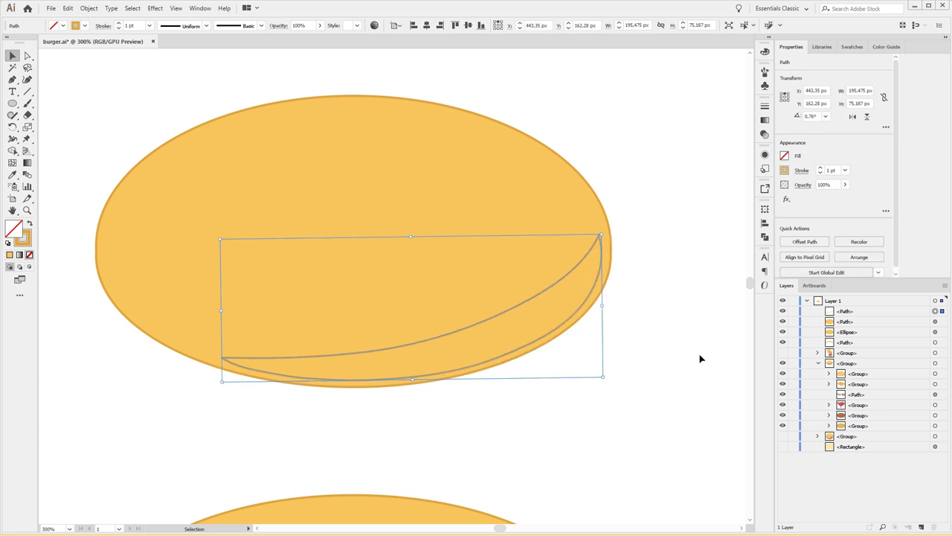
{"action": "key", "text": "shift+Right"}
{"action": "key", "text": "shift+Left"}
Step: Restore the General preferences Keyboard Increment to 0.1 px
{"action": "key", "text": "a"}
{"action": "key", "text": "ctrl+k"}
{"action": "type", "text": "0"}
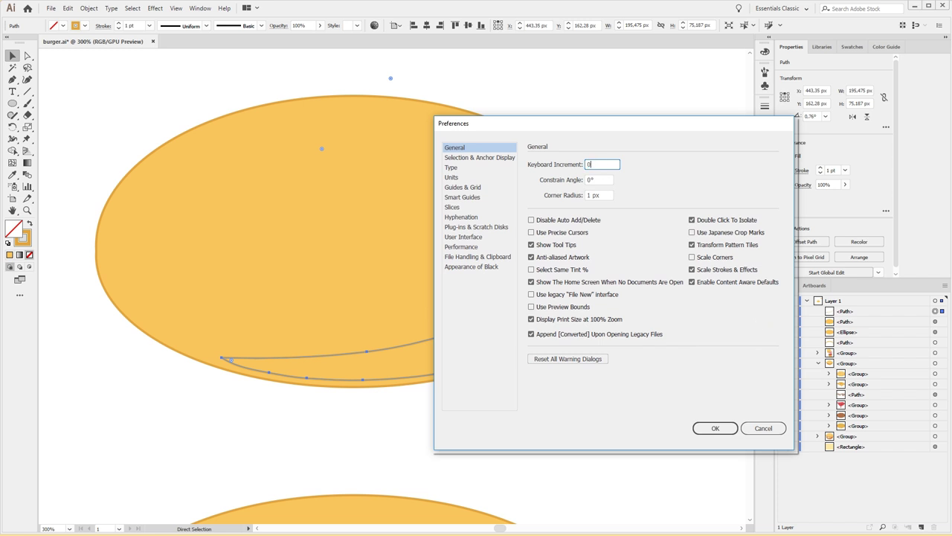
{"action": "key", "text": "Return"}
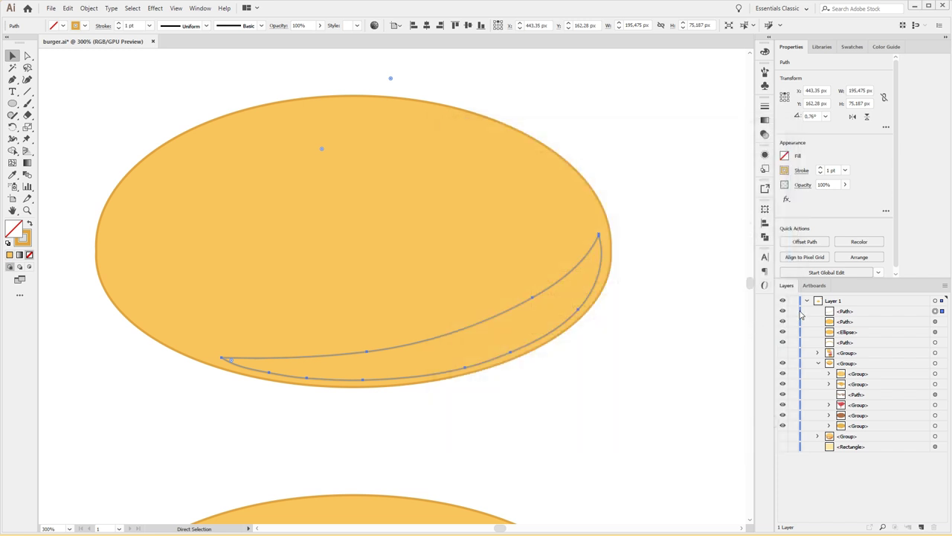
{"action": "key", "text": "ctrl+k"}
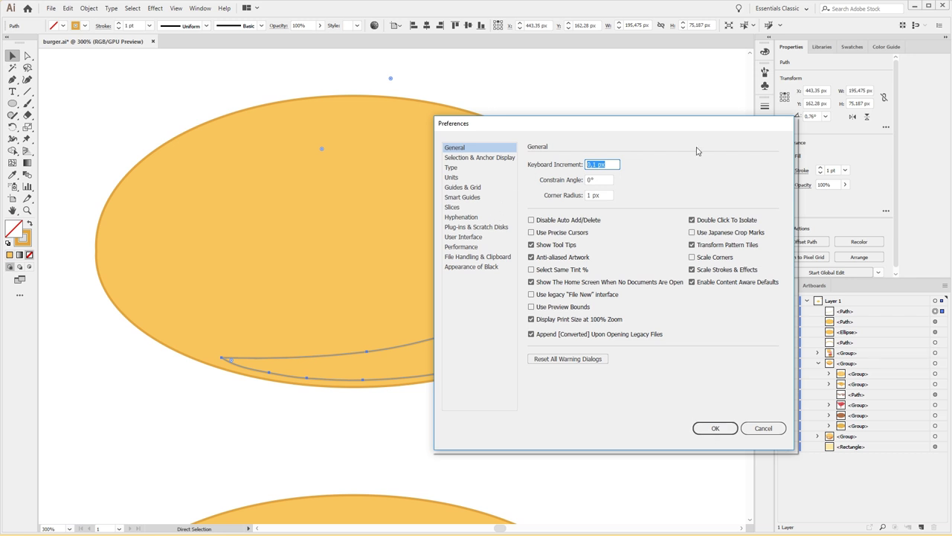
{"action": "left_click_drag", "start_coordinate": [639, 125], "coordinate": [588, 122]}
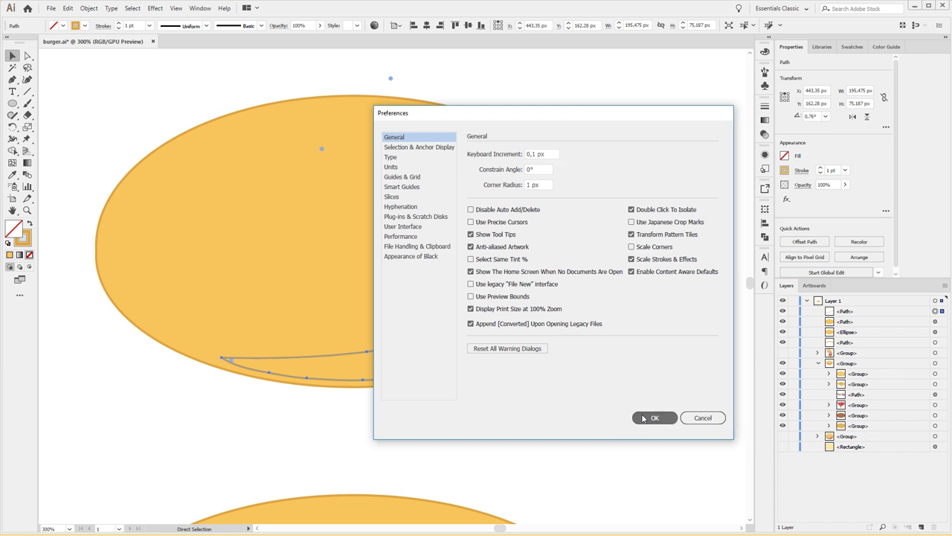
{"action": "left_click", "coordinate": [644, 418]}
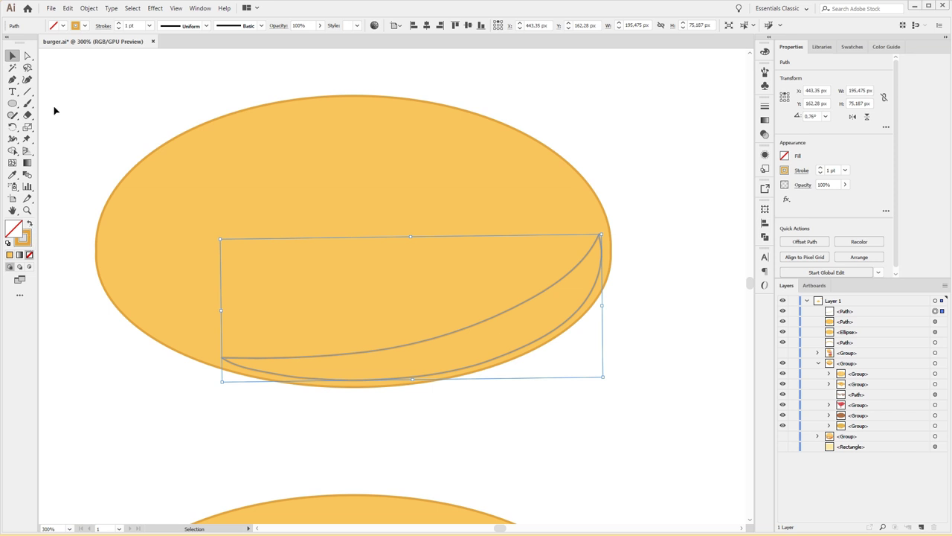
Step: Swap the crescent's fill and stroke to a darker orange fill and lower its opacity
{"action": "left_click", "coordinate": [30, 224]}
{"action": "left_click", "coordinate": [631, 383]}
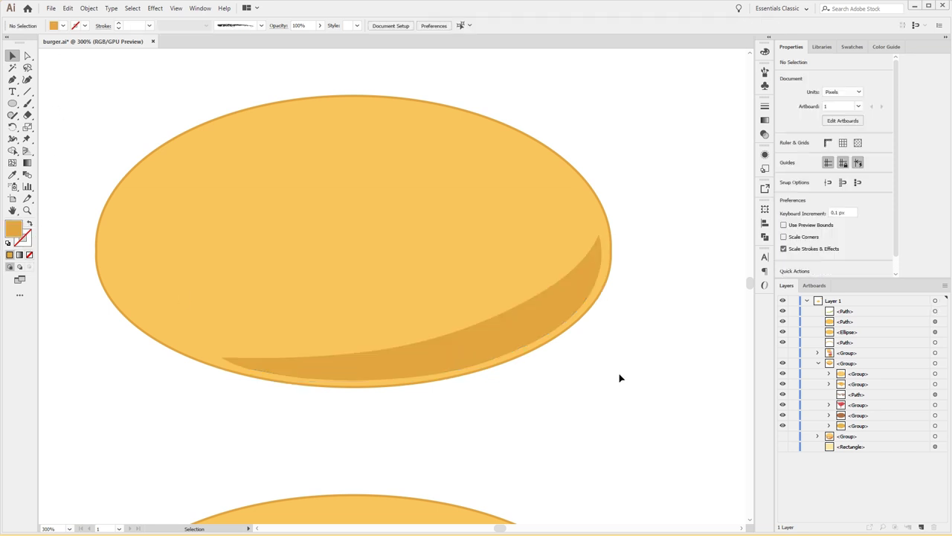
{"action": "left_click", "coordinate": [516, 326]}
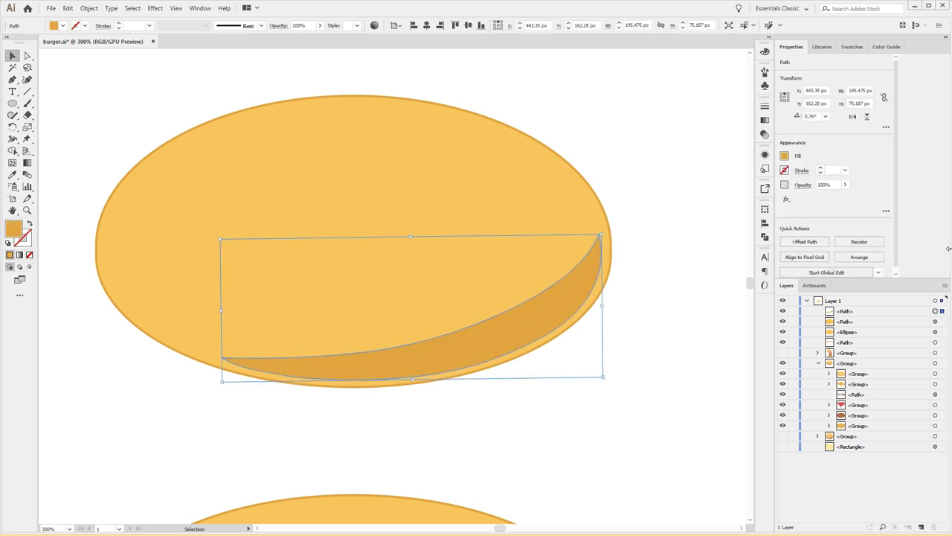
{"action": "left_click", "coordinate": [824, 185]}
{"action": "type", "text": "50"}
{"action": "key", "text": "Return"}
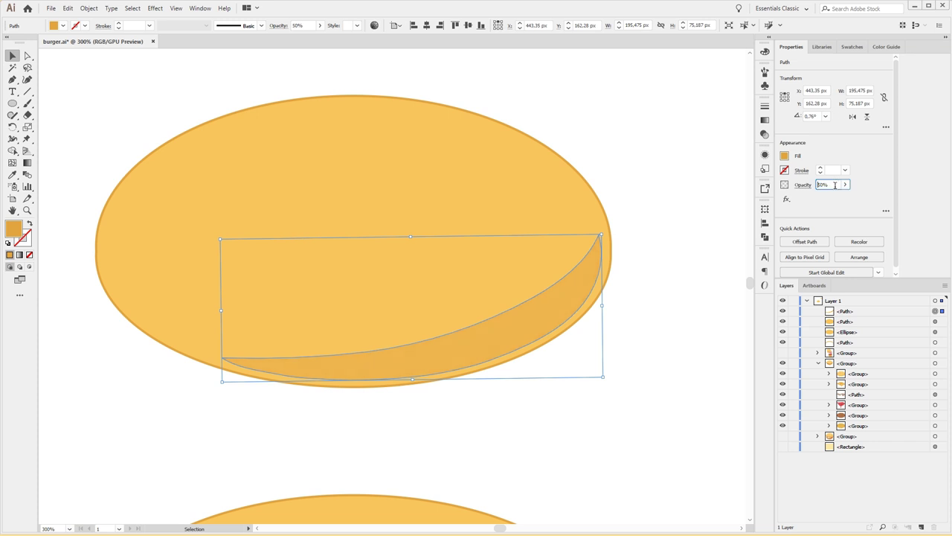
{"action": "type", "text": "30"}
Step: Check the shading, then copy the crescent and paste a copy in front
{"action": "left_click", "coordinate": [703, 279]}
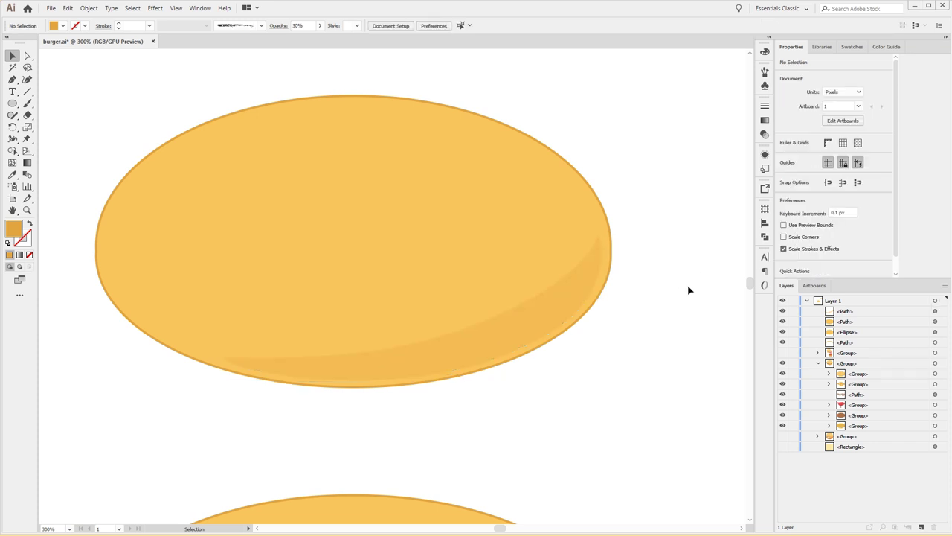
{"action": "left_click", "coordinate": [531, 301]}
{"action": "left_click", "coordinate": [645, 334]}
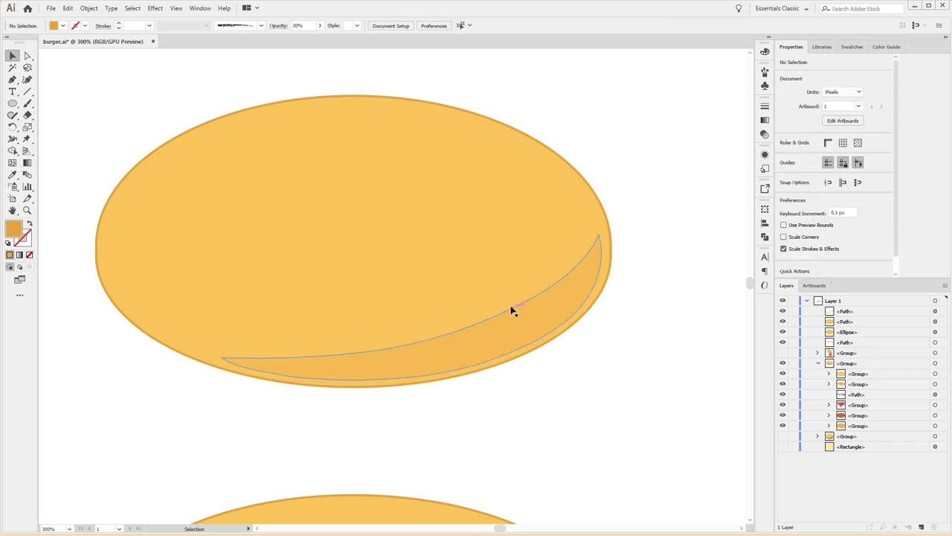
{"action": "left_click", "coordinate": [514, 311]}
{"action": "key", "text": "ctrl+c"}
{"action": "key", "text": "ctrl+f"}
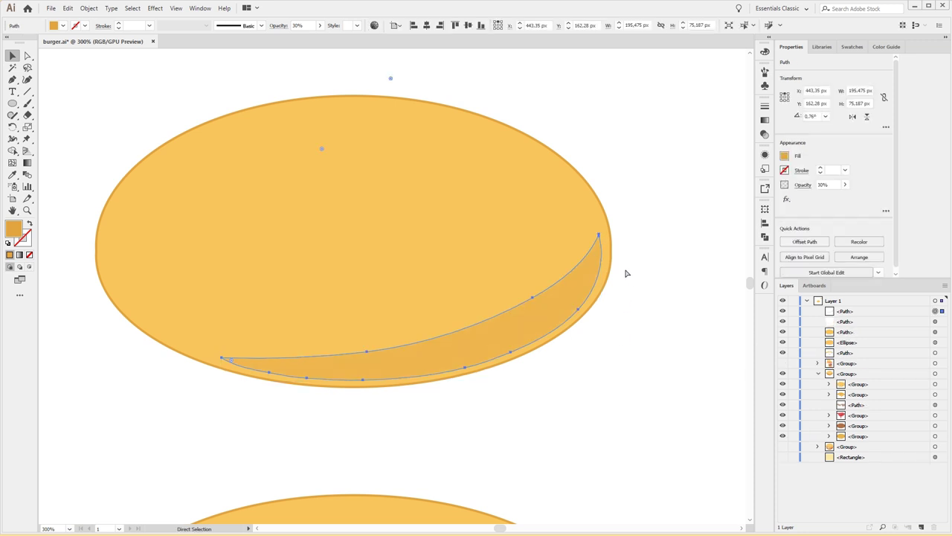
Step: Rotate the pasted copy 180° and move it up to the bun's top-left edge
{"action": "left_click_drag", "start_coordinate": [603, 229], "coordinate": [323, 347]}
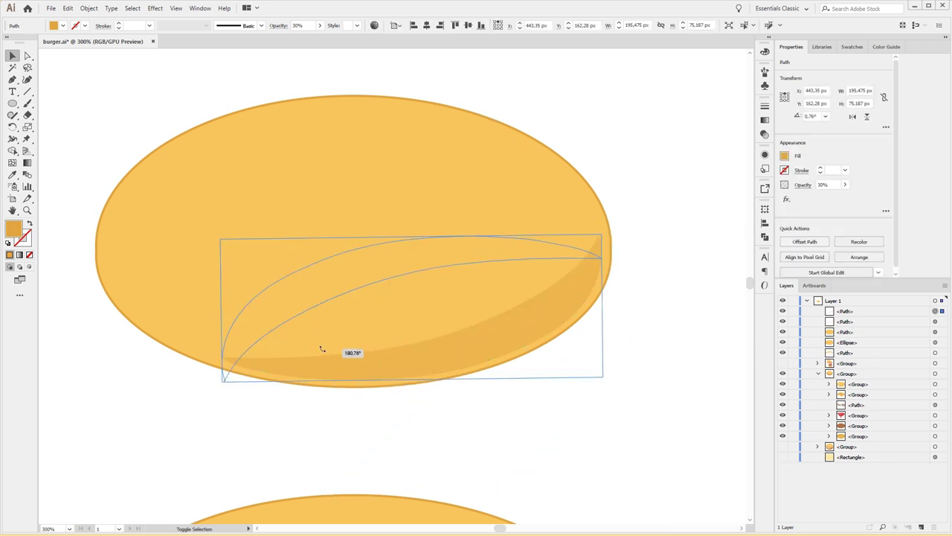
{"action": "left_click_drag", "start_coordinate": [370, 294], "coordinate": [247, 161]}
{"action": "left_click_drag", "start_coordinate": [489, 106], "coordinate": [488, 96]}
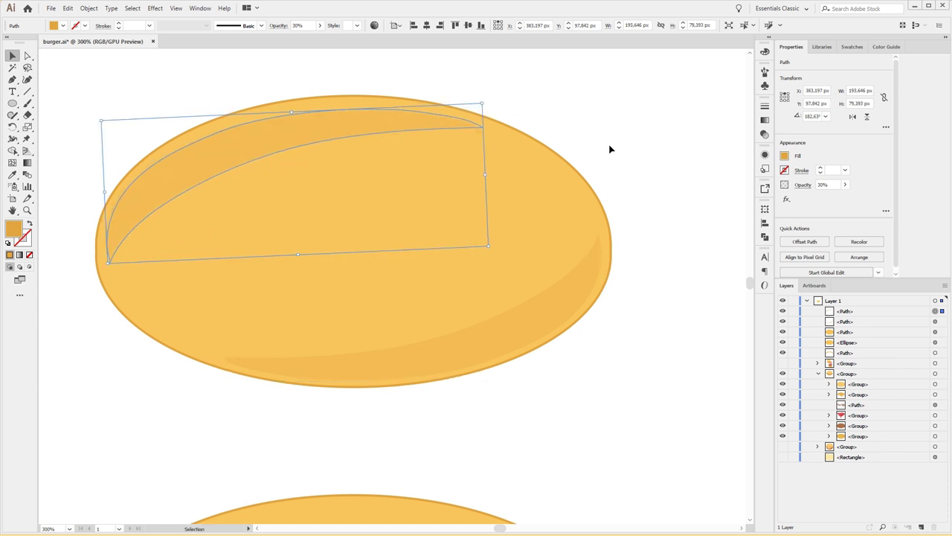
{"action": "key", "text": "Up"}
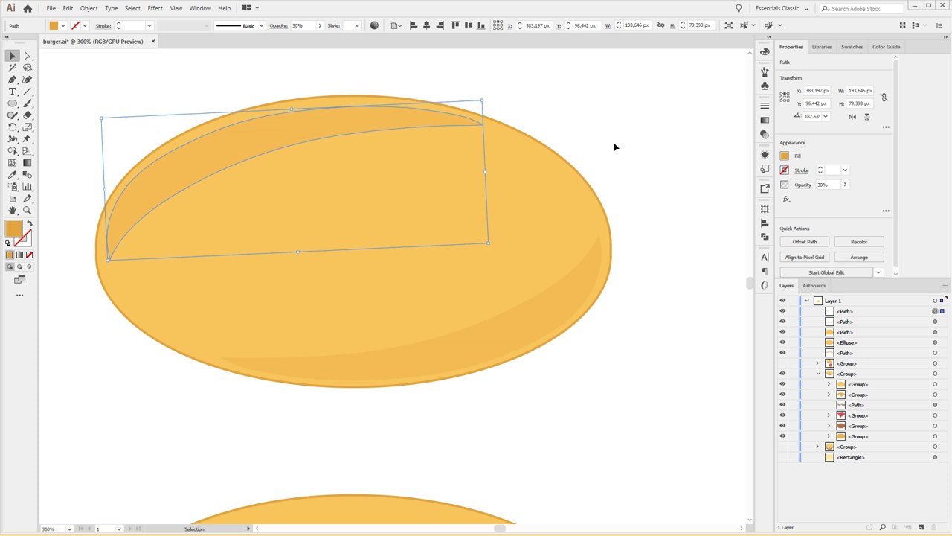
Step: Adjust the copy's left tip and upper-left anchors to follow the rim
{"action": "key", "text": "a"}
{"action": "left_click_drag", "start_coordinate": [109, 269], "coordinate": [128, 251]}
{"action": "key", "text": "Left"}
{"action": "key", "text": "Left"}
{"action": "key", "text": "Left"}
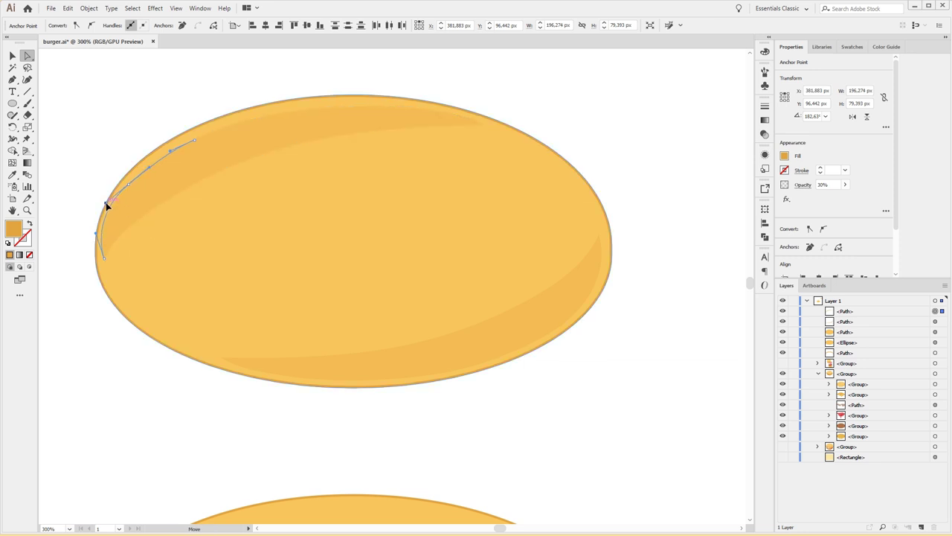
{"action": "left_click", "coordinate": [130, 185]}
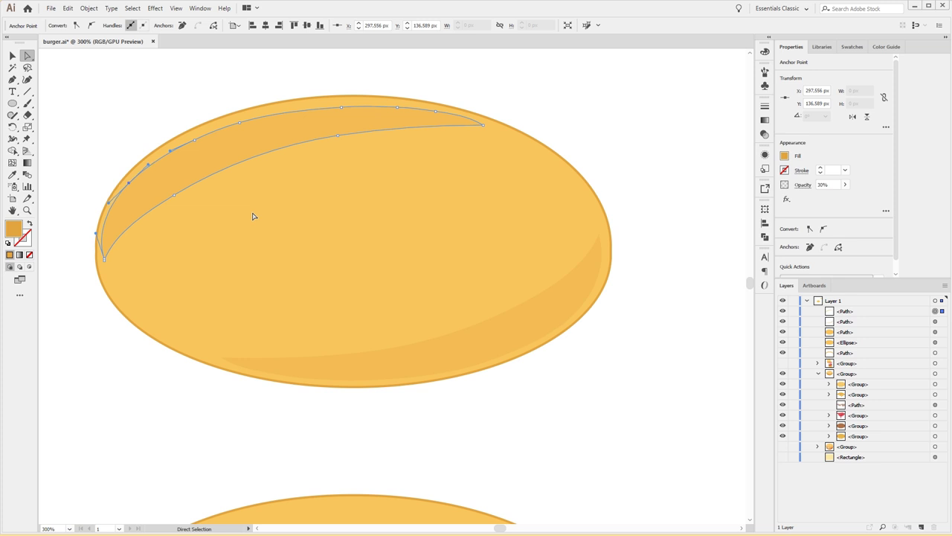
{"action": "left_click_drag", "start_coordinate": [195, 146], "coordinate": [223, 130]}
{"action": "left_click", "coordinate": [240, 122]}
{"action": "key", "text": "Up"}
{"action": "key", "text": "Right"}
Step: Slide the top-edge and right-end anchors along the rim to thin the highlight
{"action": "left_click_drag", "start_coordinate": [336, 106], "coordinate": [358, 104]}
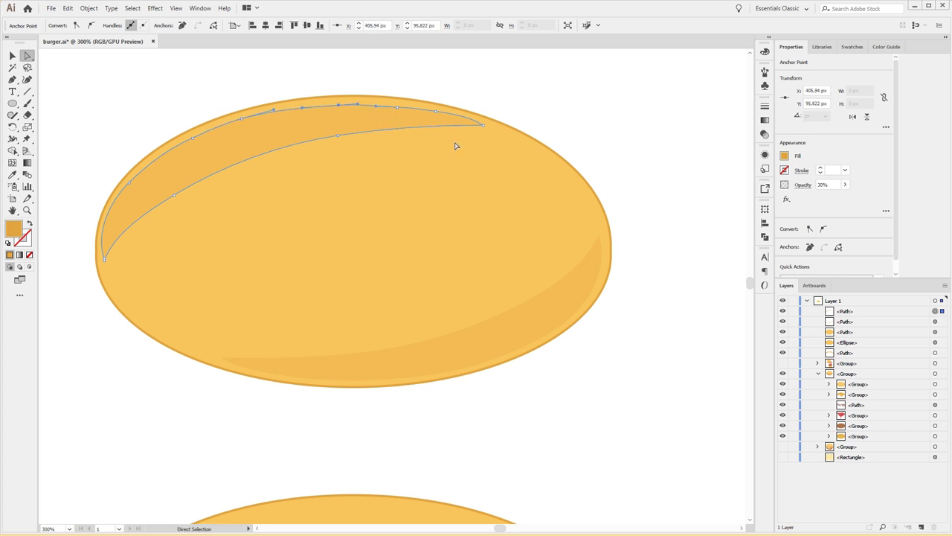
{"action": "left_click", "coordinate": [397, 106]}
{"action": "left_click_drag", "start_coordinate": [396, 106], "coordinate": [435, 110]}
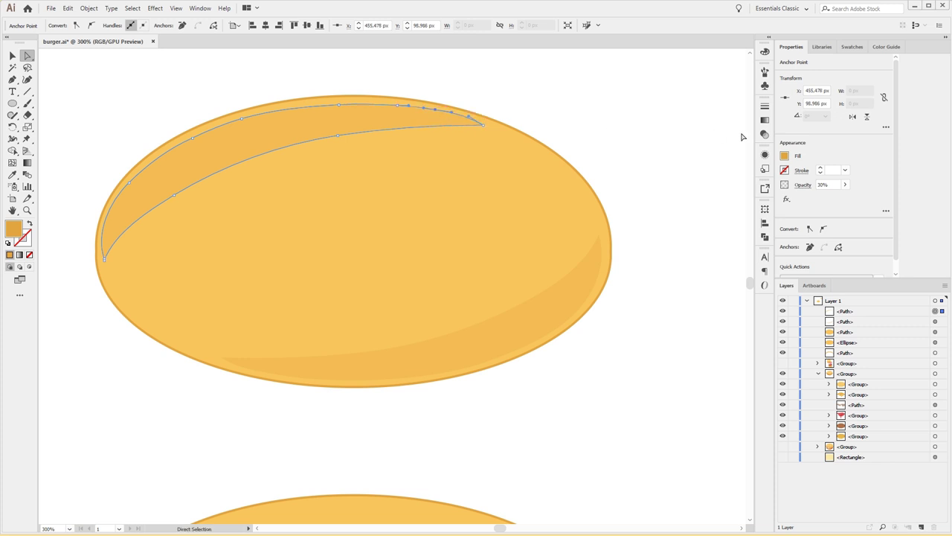
{"action": "left_click_drag", "start_coordinate": [337, 137], "coordinate": [328, 128]}
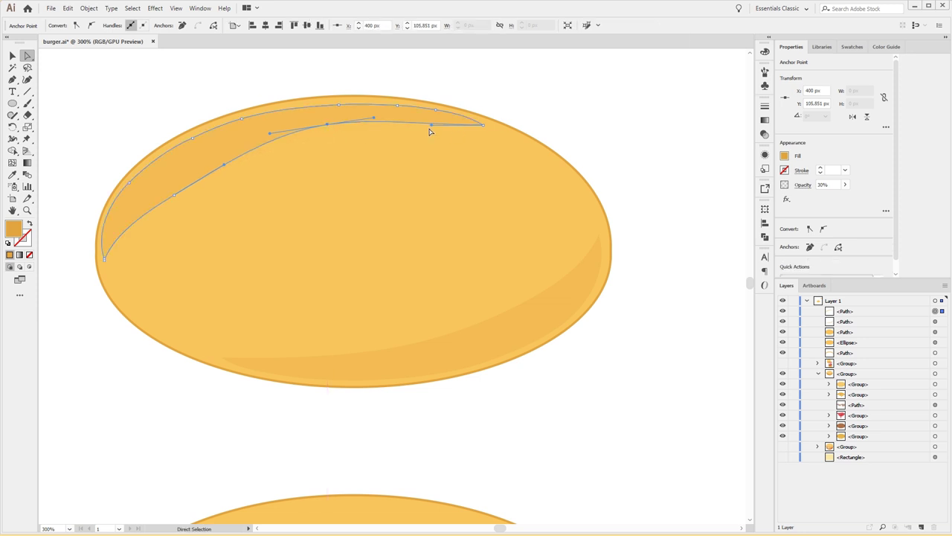
{"action": "left_click_drag", "start_coordinate": [430, 127], "coordinate": [419, 120]}
{"action": "left_click_drag", "start_coordinate": [330, 128], "coordinate": [330, 120]}
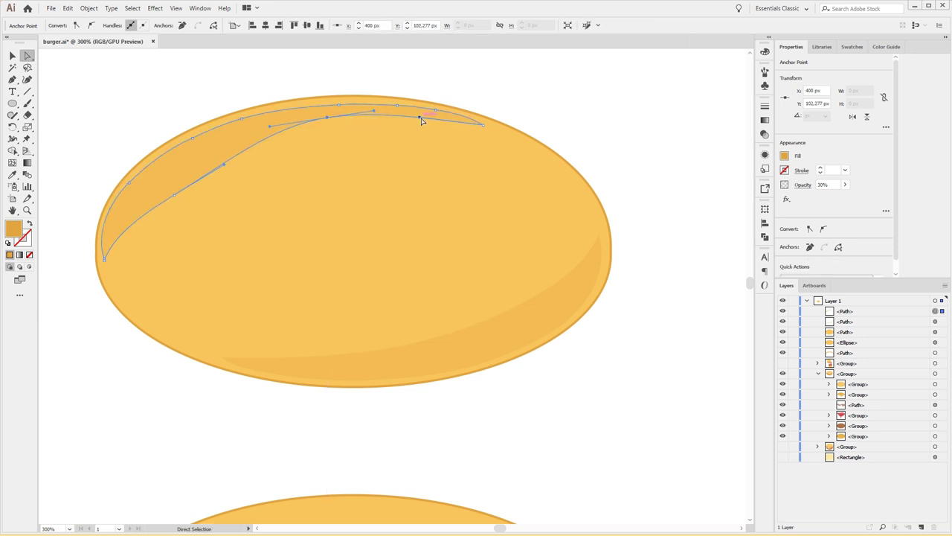
{"action": "left_click_drag", "start_coordinate": [433, 116], "coordinate": [463, 119]}
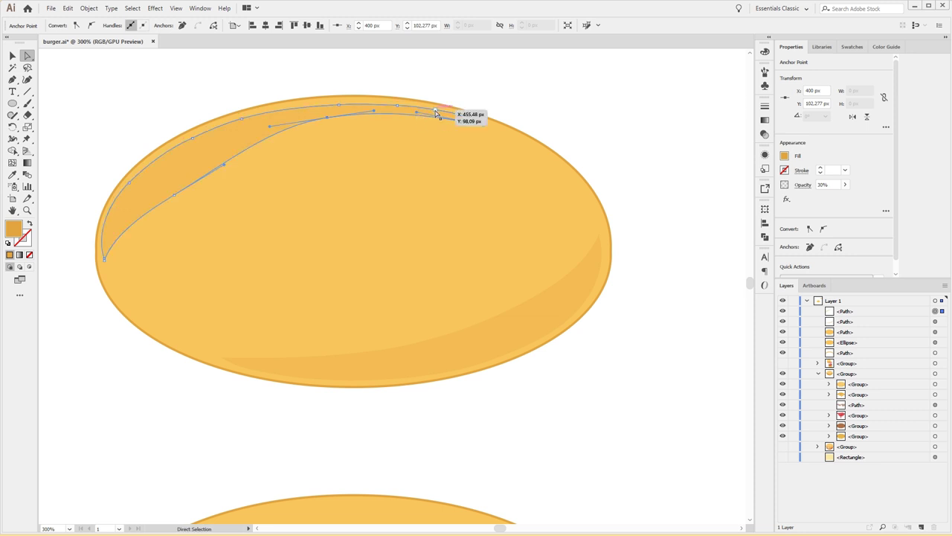
{"action": "left_click_drag", "start_coordinate": [175, 198], "coordinate": [170, 176]}
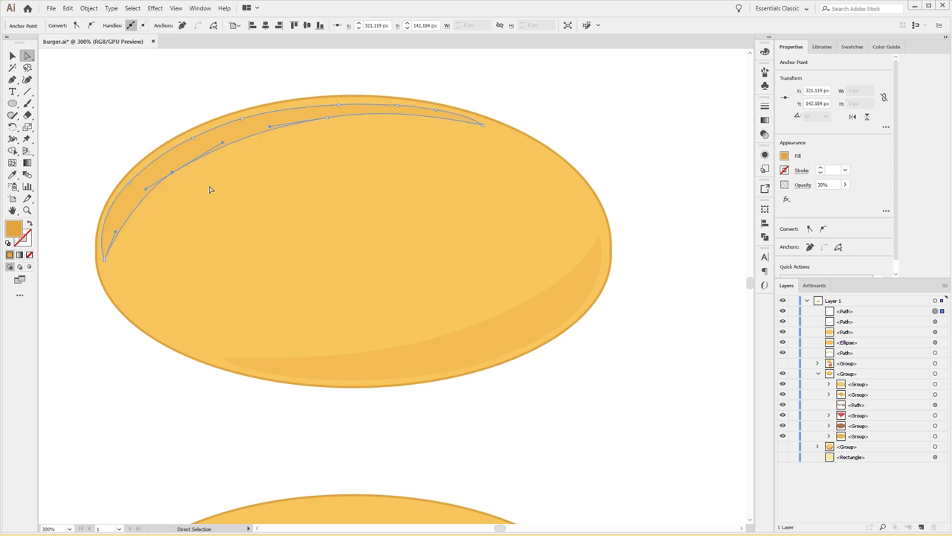
{"action": "key", "text": "ctrl+shift+a"}
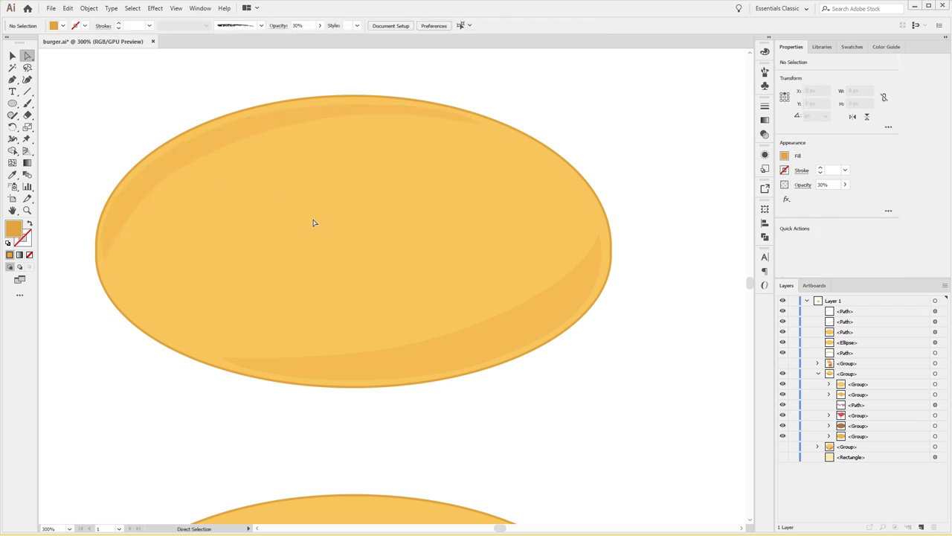
Step: Give the top-edge highlight a pale cream fill from the Fill swatches
{"action": "key", "text": "v"}
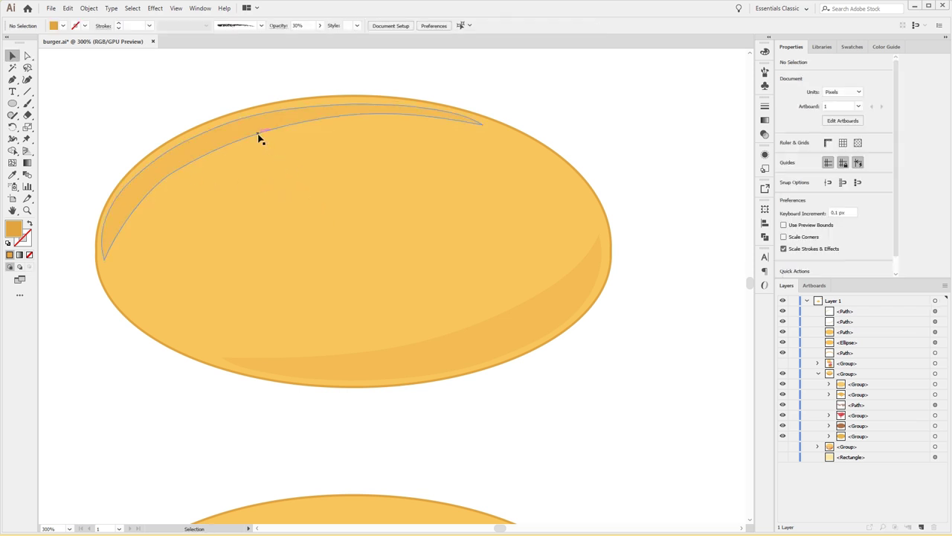
{"action": "left_click", "coordinate": [261, 137]}
{"action": "left_click", "coordinate": [785, 156]}
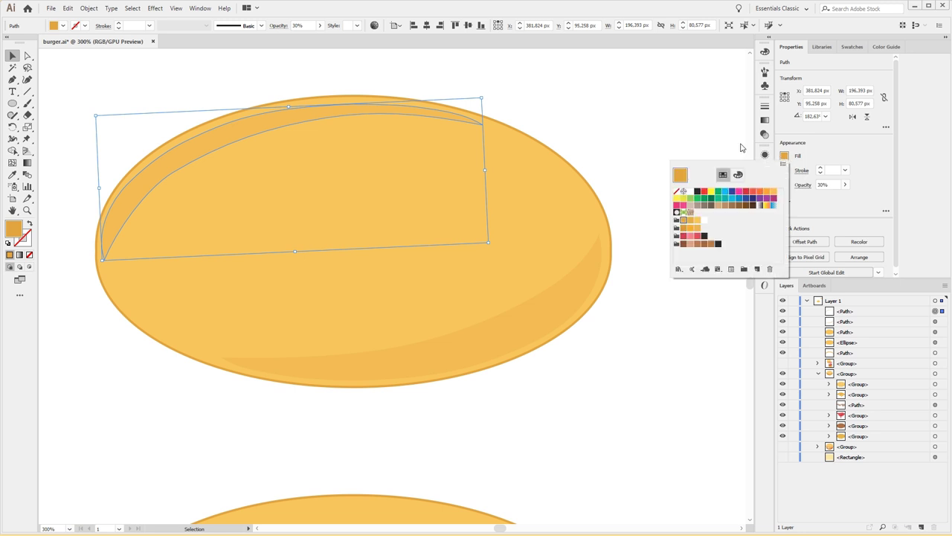
{"action": "left_click", "coordinate": [705, 225]}
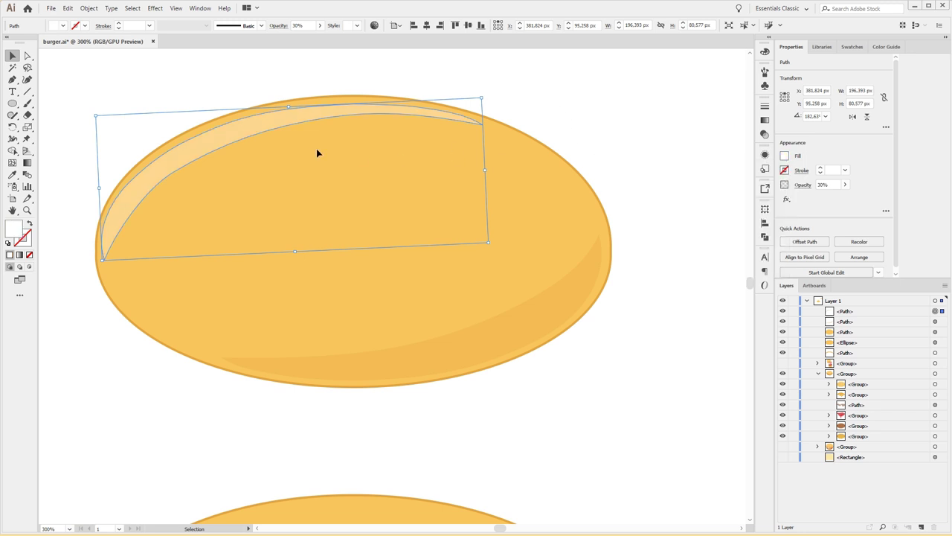
{"action": "key", "text": "ctrl+shift+a"}
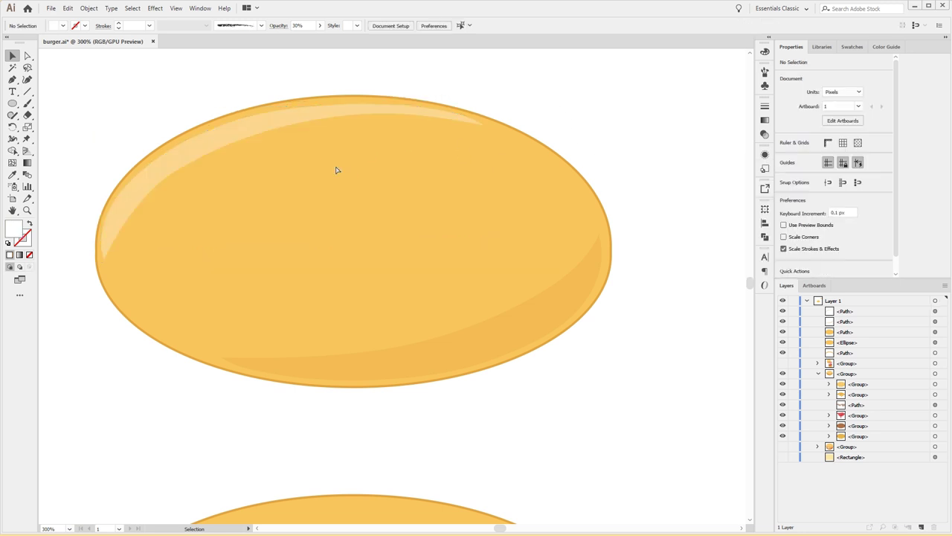
Step: Inspect the highlight path's anchors, then deselect it
{"action": "key", "text": "a"}
{"action": "left_click", "coordinate": [244, 146]}
{"action": "left_click", "coordinate": [174, 173]}
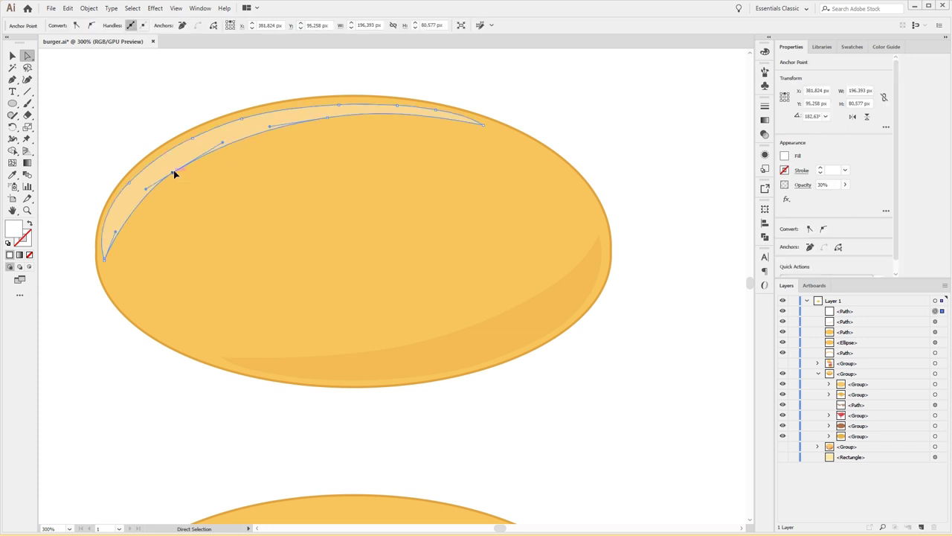
{"action": "left_click", "coordinate": [143, 192]}
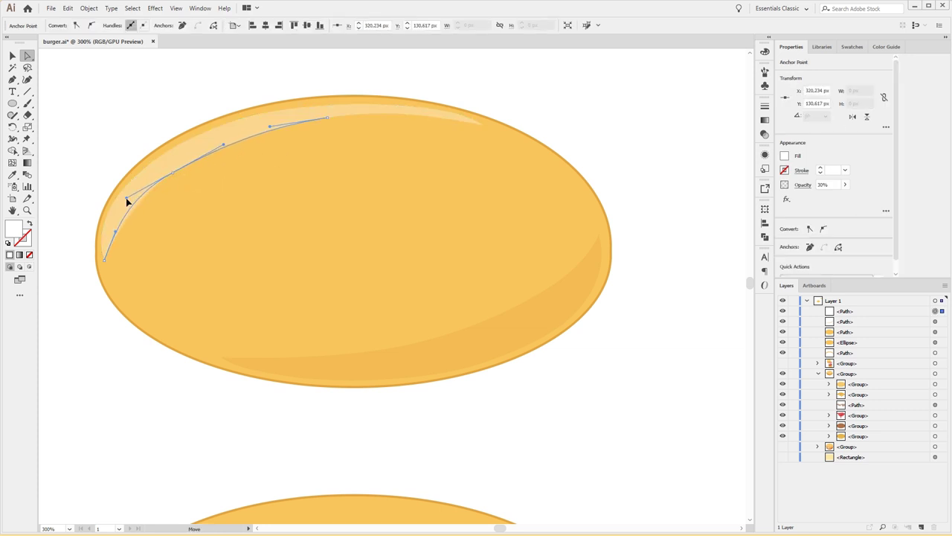
{"action": "key", "text": "ctrl+shift+a"}
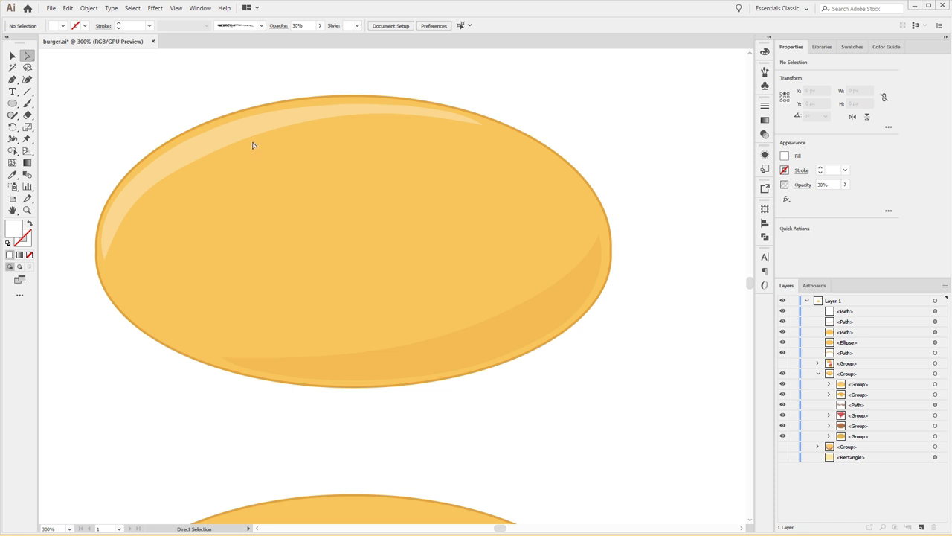
{"action": "key", "text": "v"}
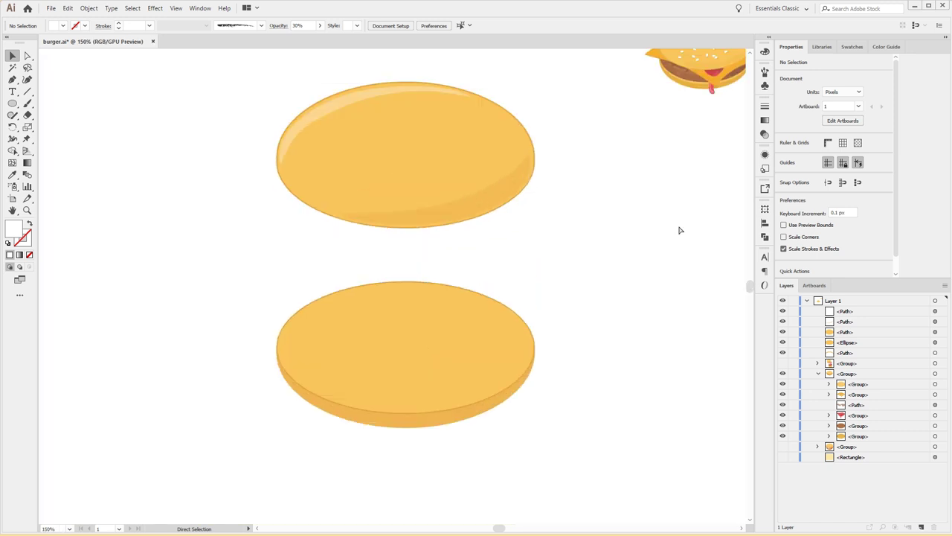
{"action": "left_click_drag", "start_coordinate": [571, 204], "coordinate": [522, 250]}
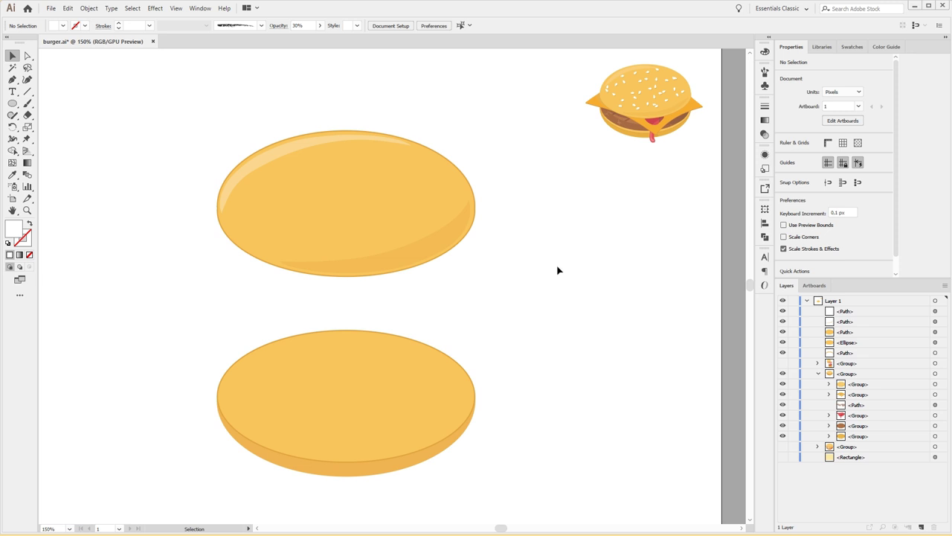
{"action": "key", "text": "shift"}
{"action": "scroll", "coordinate": [495, 230], "scroll_direction": "up", "scroll_amount": 1, "text": "alt"}
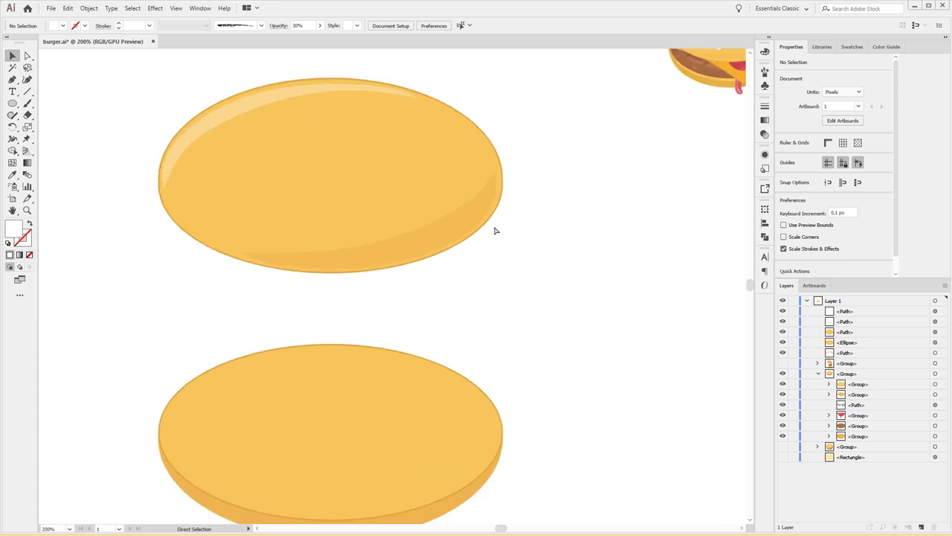
{"action": "scroll", "coordinate": [496, 230], "scroll_direction": "up", "scroll_amount": 1, "text": "alt"}
{"action": "scroll", "coordinate": [572, 183], "scroll_direction": "up", "scroll_amount": 2}
{"action": "scroll", "coordinate": [584, 139], "scroll_direction": "up", "scroll_amount": 3}
{"action": "scroll", "coordinate": [585, 140], "scroll_direction": "up", "scroll_amount": 3}
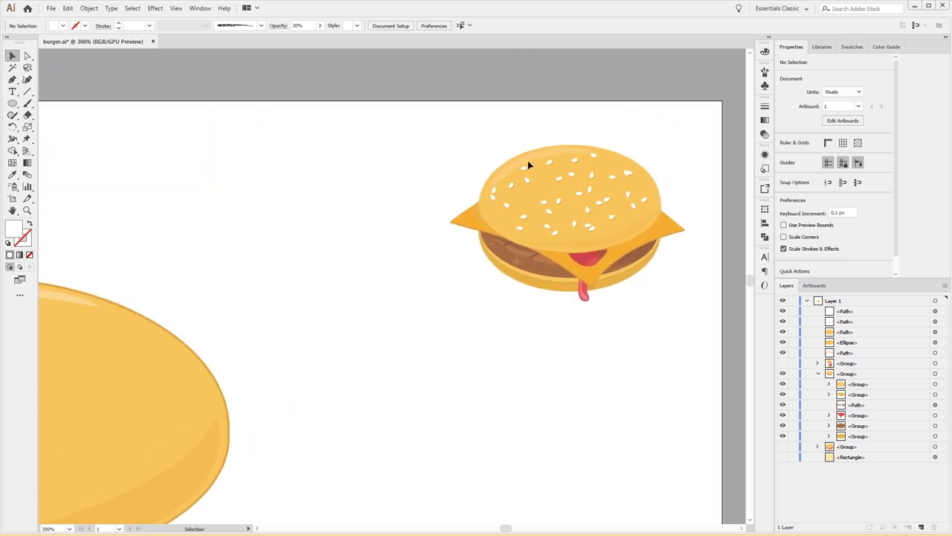
{"action": "scroll", "coordinate": [550, 168], "scroll_direction": "left", "scroll_amount": 5}
{"action": "scroll", "coordinate": [657, 144], "scroll_direction": "left", "scroll_amount": 4}
{"action": "key", "text": "ctrl+plus"}
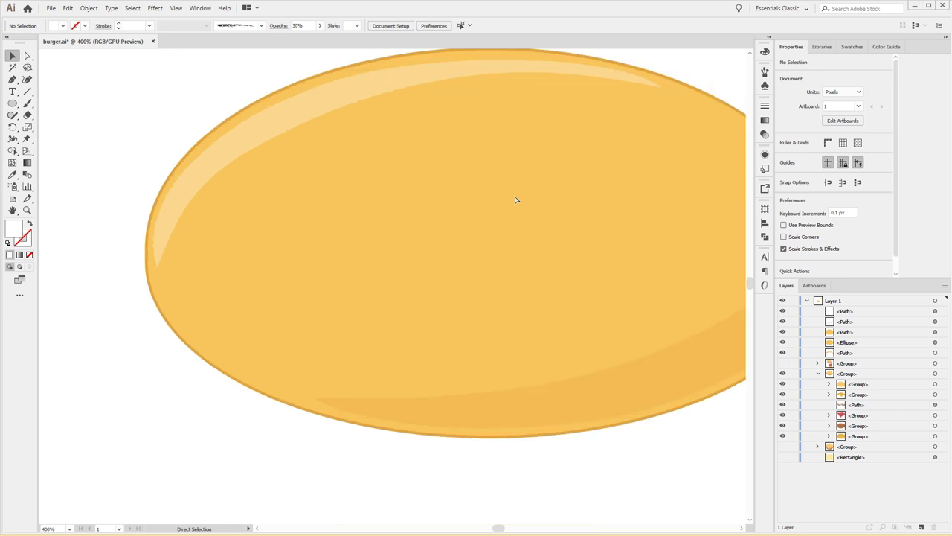
{"action": "left_click_drag", "start_coordinate": [514, 196], "coordinate": [449, 227]}
{"action": "key", "text": "l"}
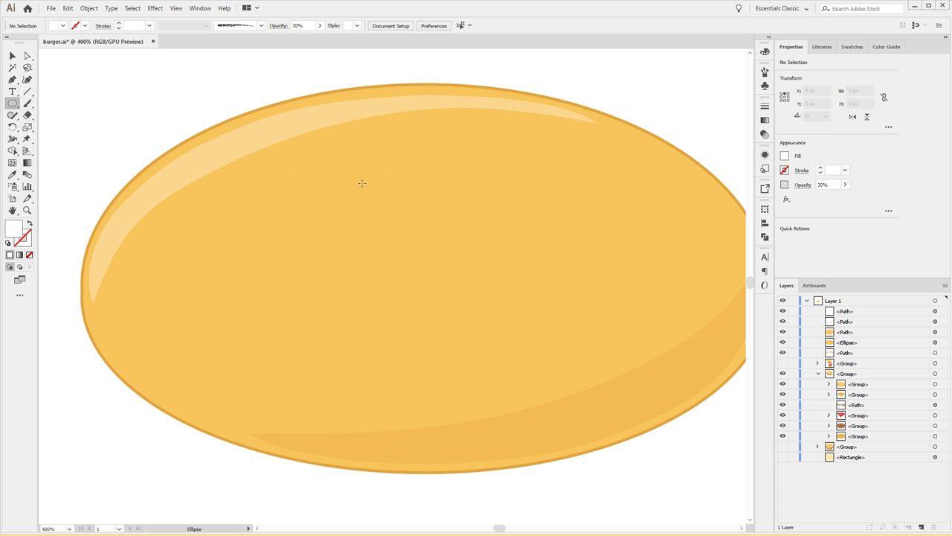
Step: Draw a white half-teardrop path with the Pen tool at the bun's centre
{"action": "key", "text": "p"}
{"action": "left_click_drag", "start_coordinate": [410, 218], "coordinate": [405, 231]}
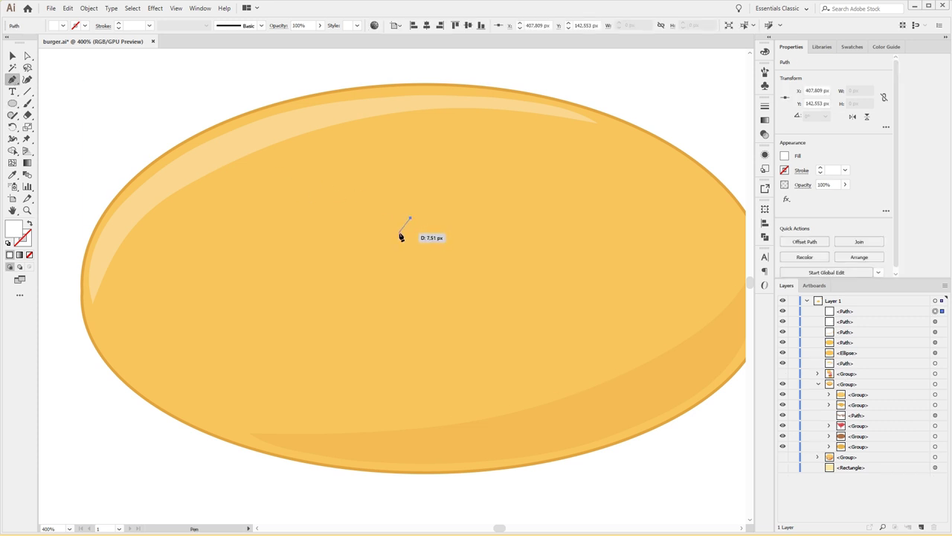
{"action": "key", "text": "ctrl+plus"}
{"action": "key", "text": "ctrl+plus"}
{"action": "key", "text": "ctrl+plus"}
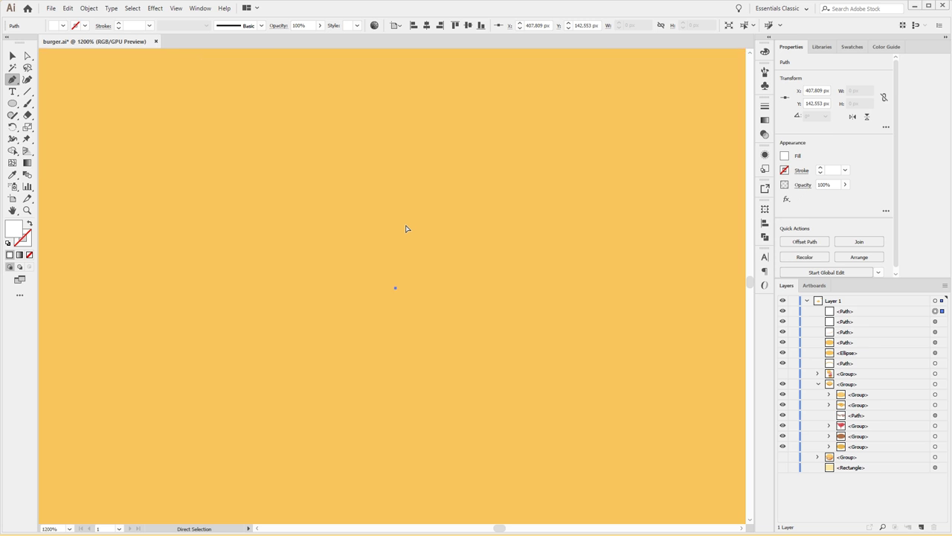
{"action": "left_click_drag", "start_coordinate": [416, 218], "coordinate": [414, 103]}
{"action": "mouse_move", "coordinate": [376, 208]}
{"action": "left_mouse_down"}
{"action": "mouse_move", "coordinate": [392, 246]}
{"action": "mouse_move", "coordinate": [396, 230]}
{"action": "left_mouse_up"}
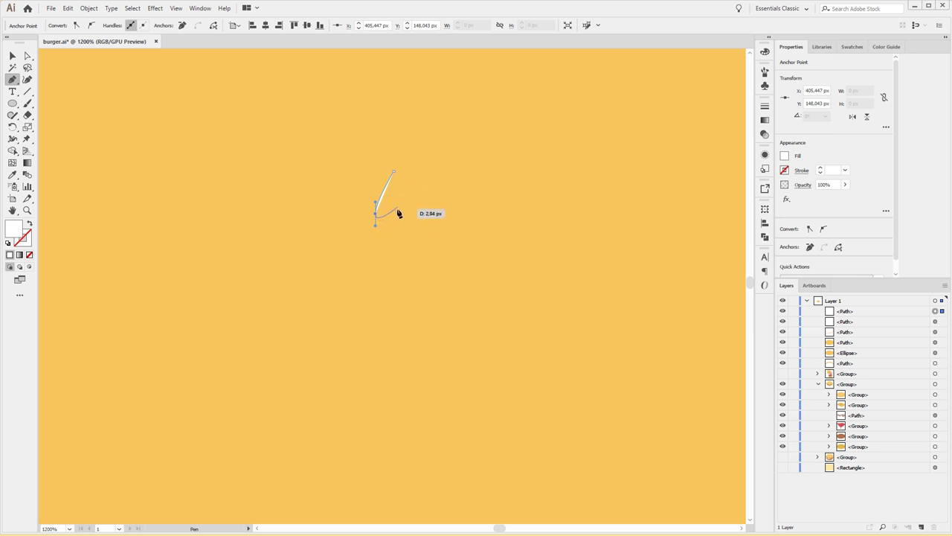
{"action": "left_click_drag", "start_coordinate": [396, 230], "coordinate": [405, 241]}
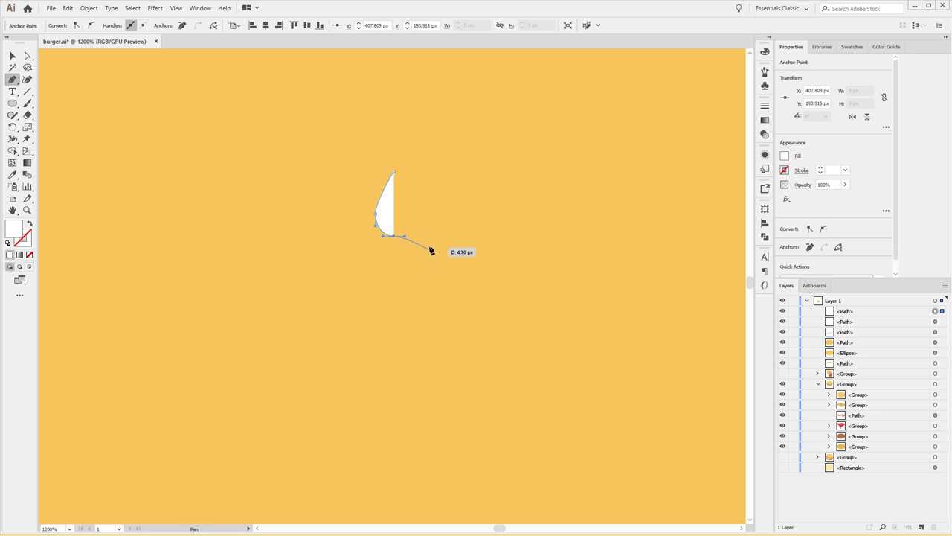
{"action": "left_click", "coordinate": [408, 221], "text": "ctrl"}
Step: Zoom in on the seed, try the Reflect dialog at its top point, then cancel
{"action": "left_click", "coordinate": [382, 201]}
{"action": "key", "text": "a"}
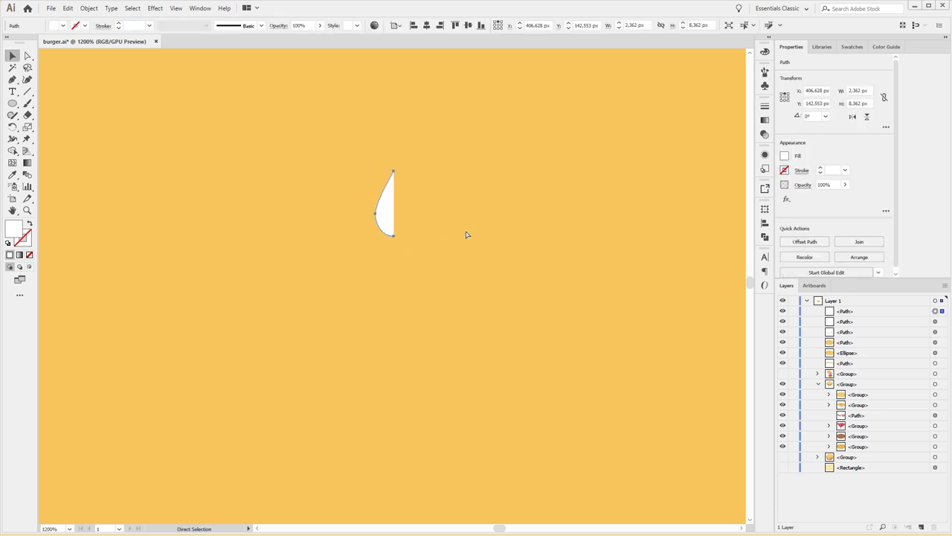
{"action": "key", "text": "ctrl+plus"}
{"action": "key", "text": "ctrl+plus"}
{"action": "key", "text": "v"}
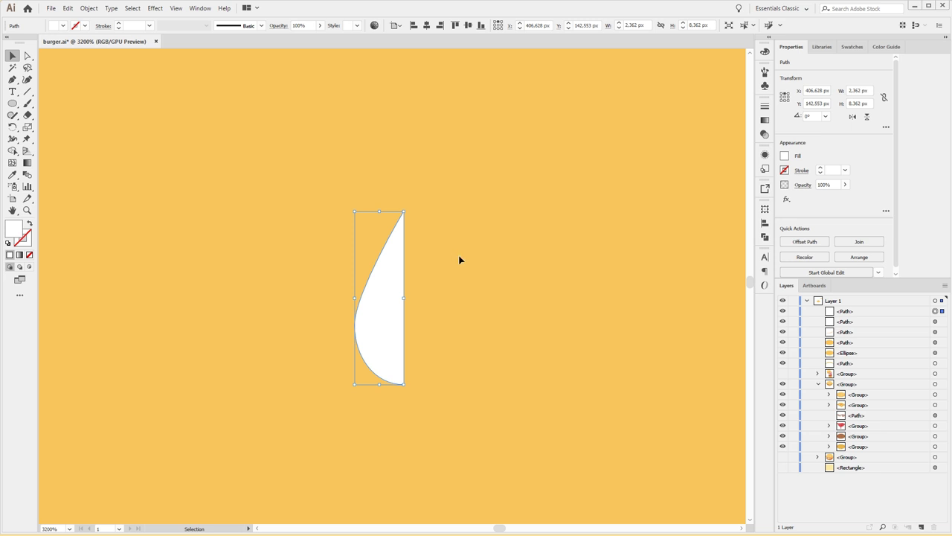
{"action": "key", "text": "ctrl+plus"}
{"action": "key", "text": "o"}
{"action": "left_click", "coordinate": [403, 211], "text": "alt"}
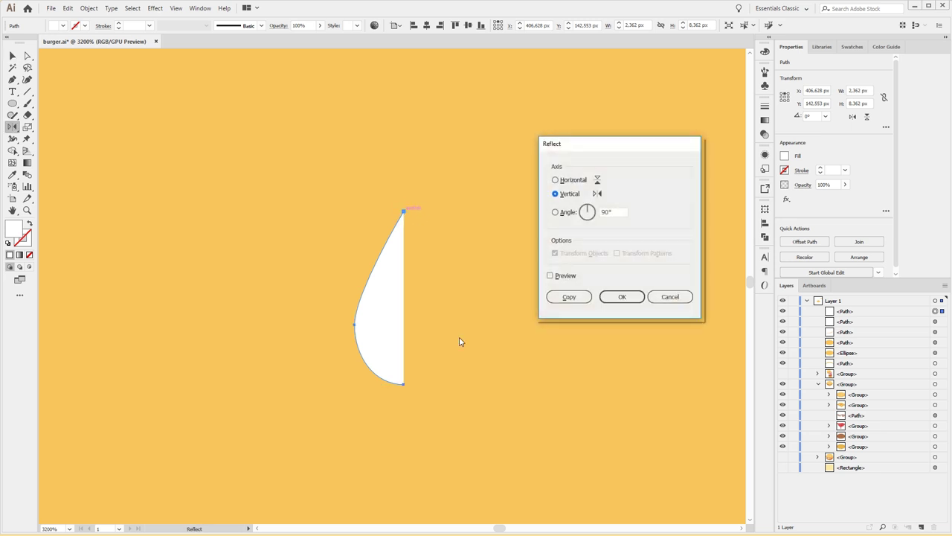
{"action": "left_click", "coordinate": [669, 294]}
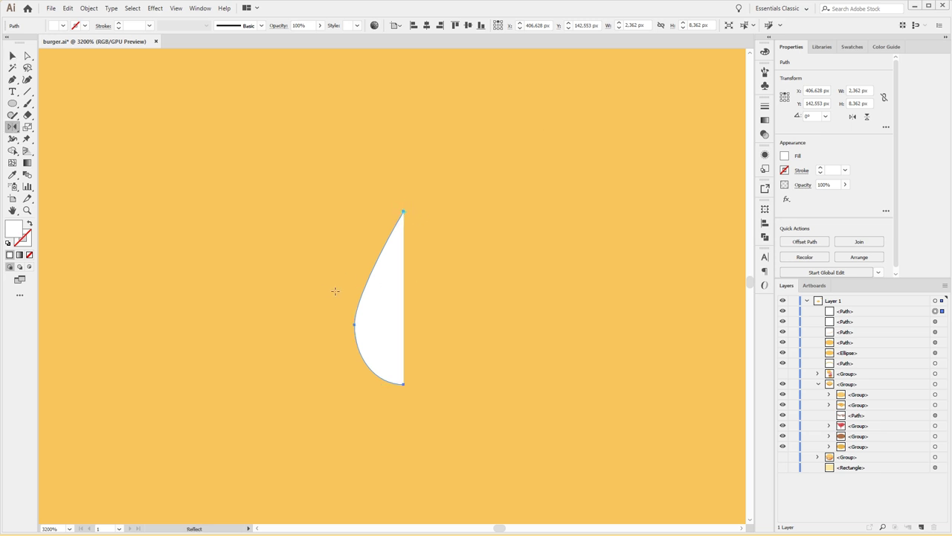
{"action": "key", "text": "v"}
{"action": "left_click", "coordinate": [429, 285]}
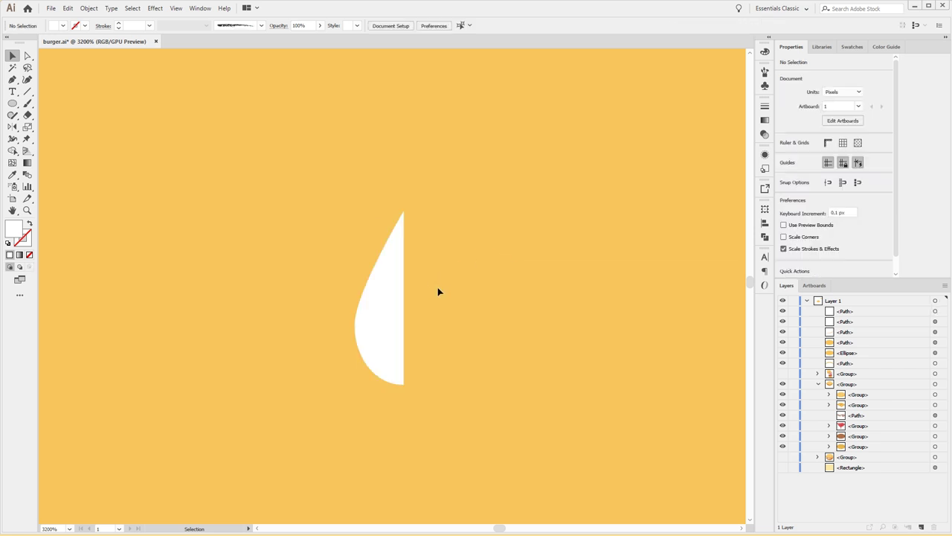
Step: Draw a second half-drop path to the right of the seed
{"action": "key", "text": "p"}
{"action": "left_click", "coordinate": [503, 211]}
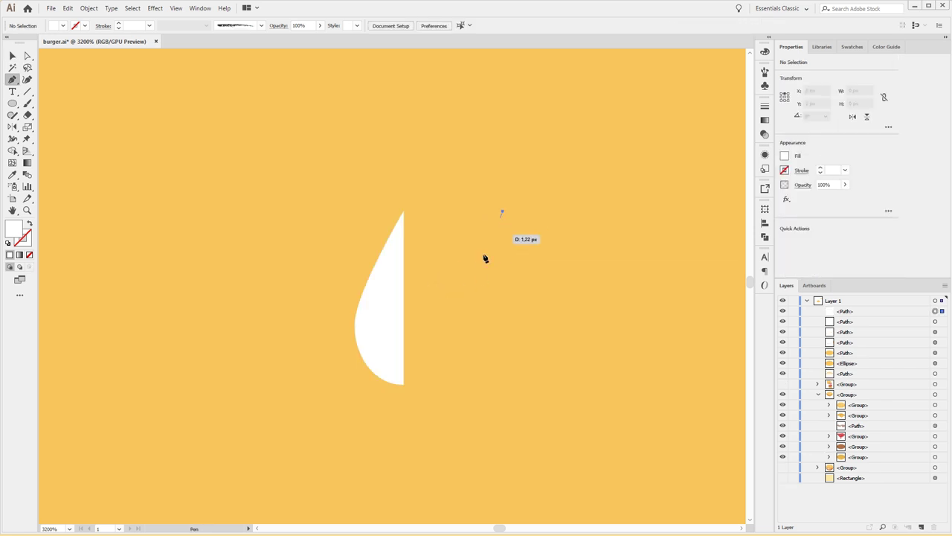
{"action": "left_click", "coordinate": [475, 316]}
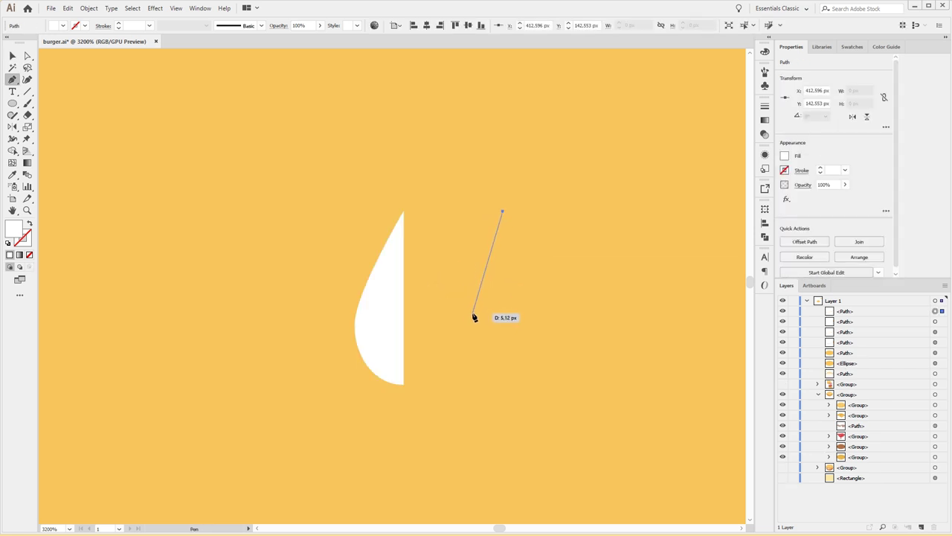
{"action": "left_click_drag", "start_coordinate": [474, 315], "coordinate": [477, 355]}
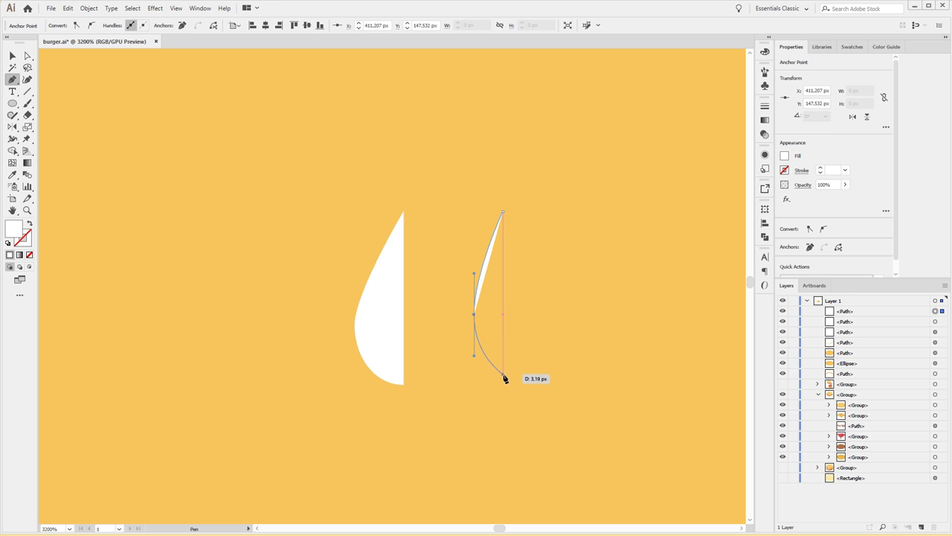
{"action": "left_click", "coordinate": [503, 379]}
{"action": "left_click_drag", "start_coordinate": [518, 378], "coordinate": [515, 379]}
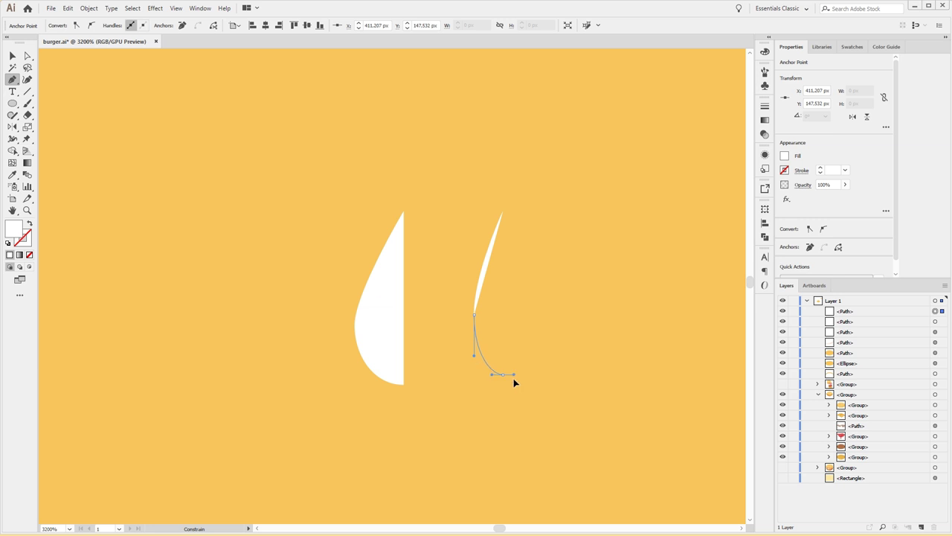
{"action": "key", "text": "v"}
{"action": "left_click", "coordinate": [525, 372]}
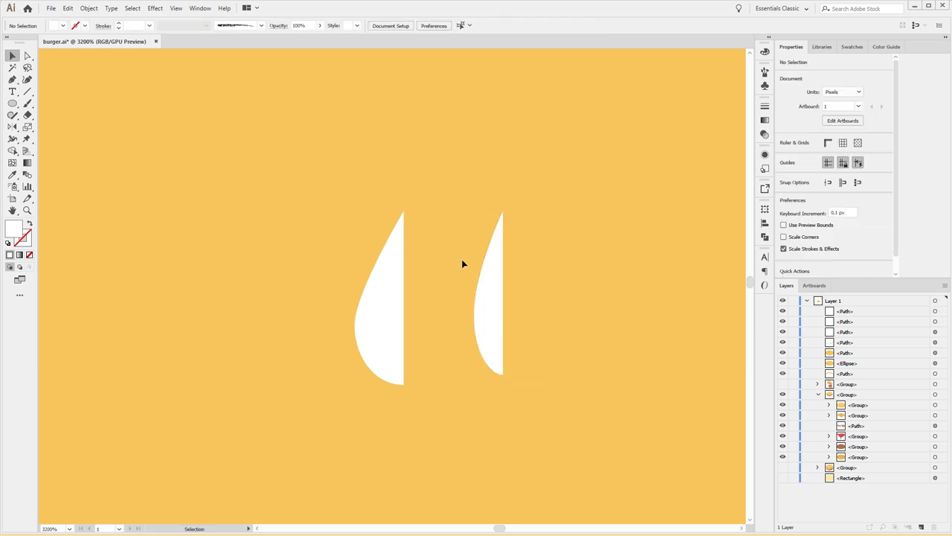
Step: Delete the redrawn half-drop and reselect the original half-teardrop
{"action": "left_click", "coordinate": [477, 279]}
{"action": "key", "text": "Delete"}
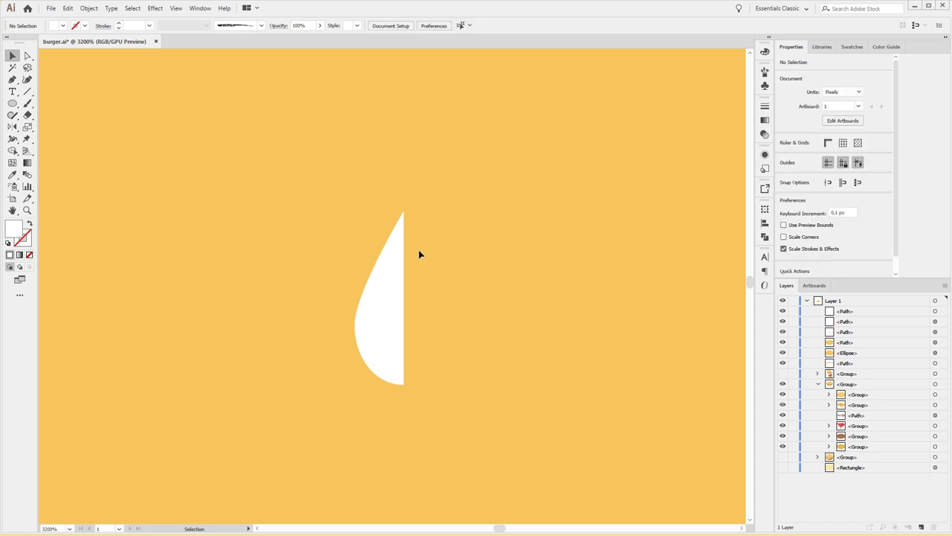
{"action": "left_click", "coordinate": [380, 262]}
{"action": "key", "text": "o"}
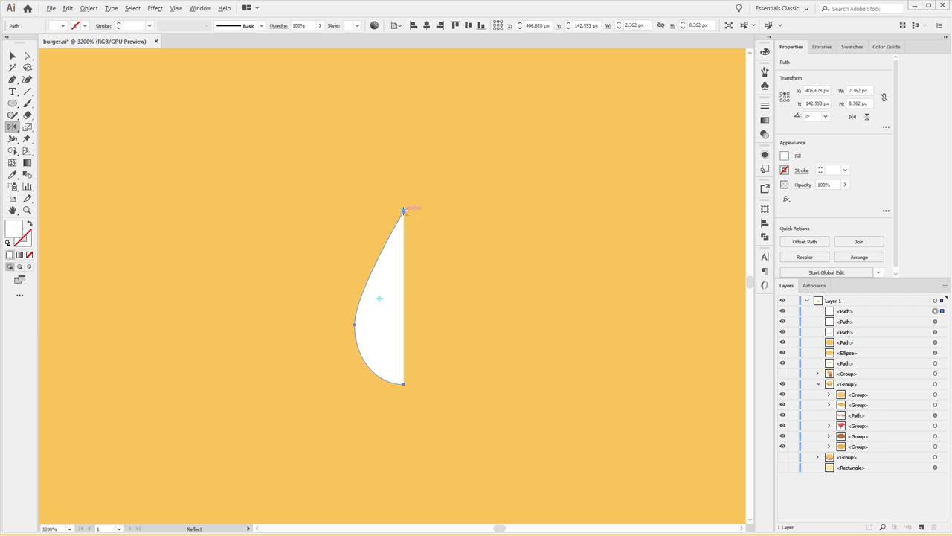
Step: Reflect a vertical copy of the half-teardrop around its top anchor
{"action": "left_click", "coordinate": [402, 210], "text": "alt"}
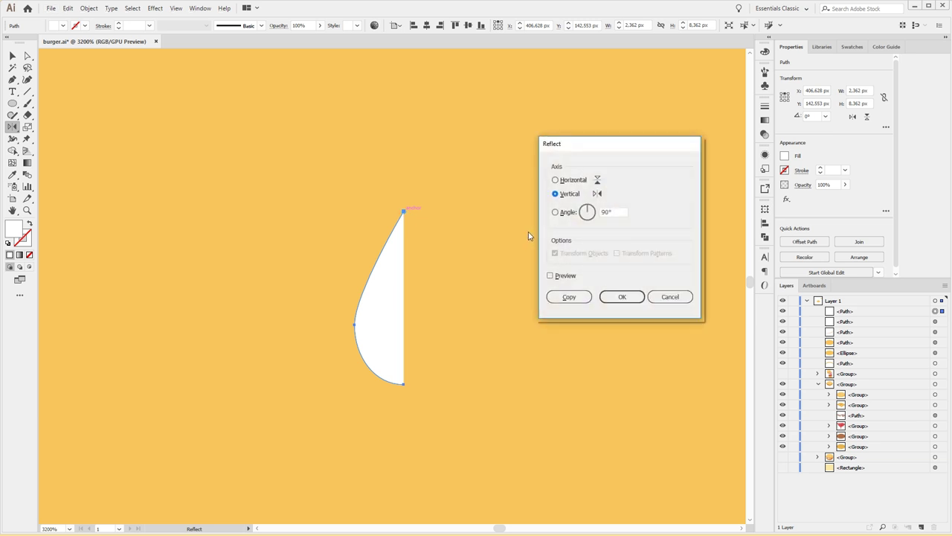
{"action": "left_click", "coordinate": [554, 276]}
{"action": "left_click", "coordinate": [550, 276]}
{"action": "left_click", "coordinate": [550, 276]}
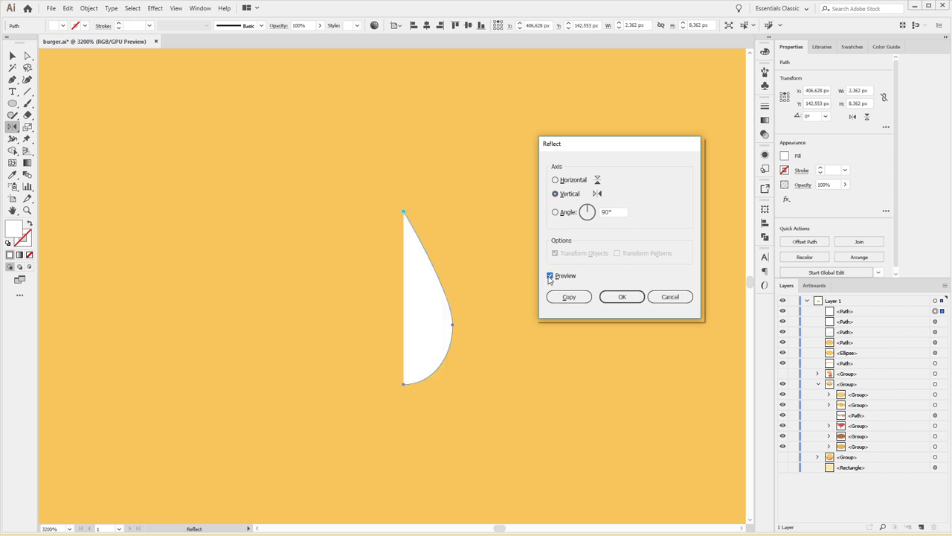
{"action": "left_click", "coordinate": [558, 296]}
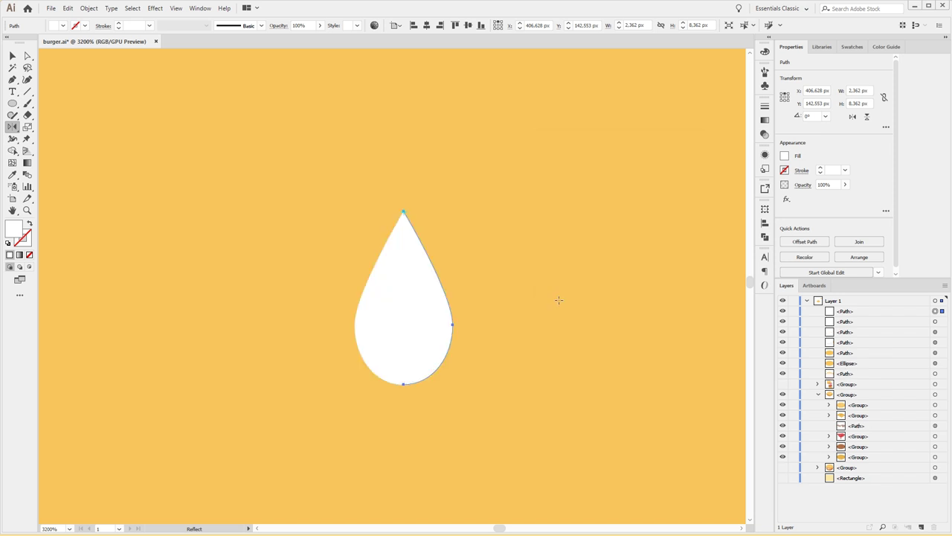
Step: Select both halves and join them into one path, dismissing a join alert
{"action": "key", "text": "v"}
{"action": "left_click", "coordinate": [469, 250]}
{"action": "left_click_drag", "start_coordinate": [369, 183], "coordinate": [490, 283]}
{"action": "key", "text": "a"}
{"action": "key", "text": "v"}
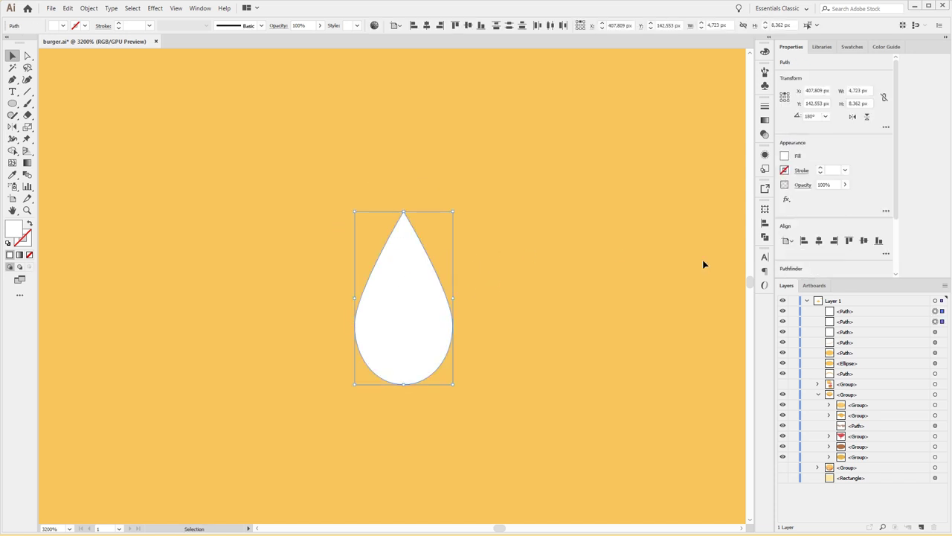
{"action": "key", "text": "a"}
{"action": "key", "text": "ctrl+j"}
{"action": "key", "text": "v"}
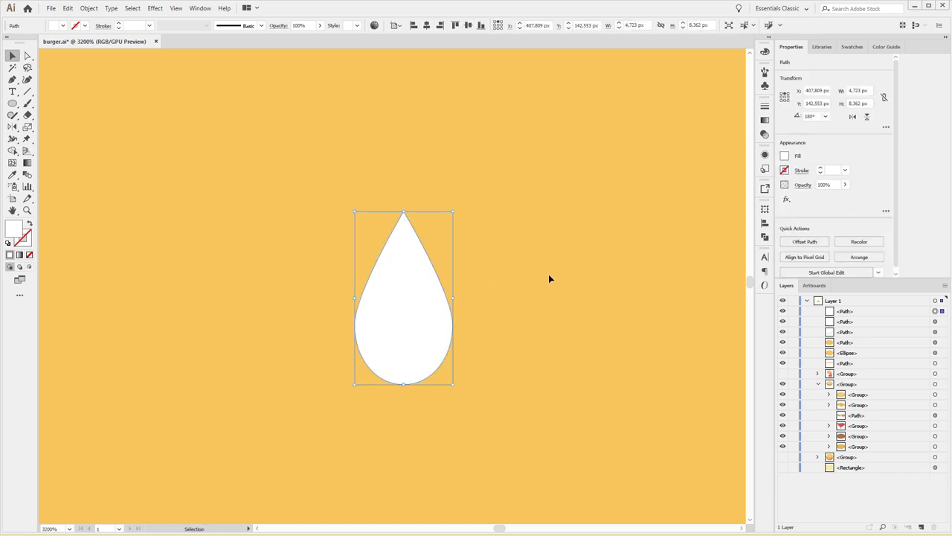
{"action": "key", "text": "a"}
{"action": "key", "text": "ctrl+j"}
{"action": "left_click", "coordinate": [564, 291]}
{"action": "key", "text": "v"}
{"action": "left_click", "coordinate": [520, 273]}
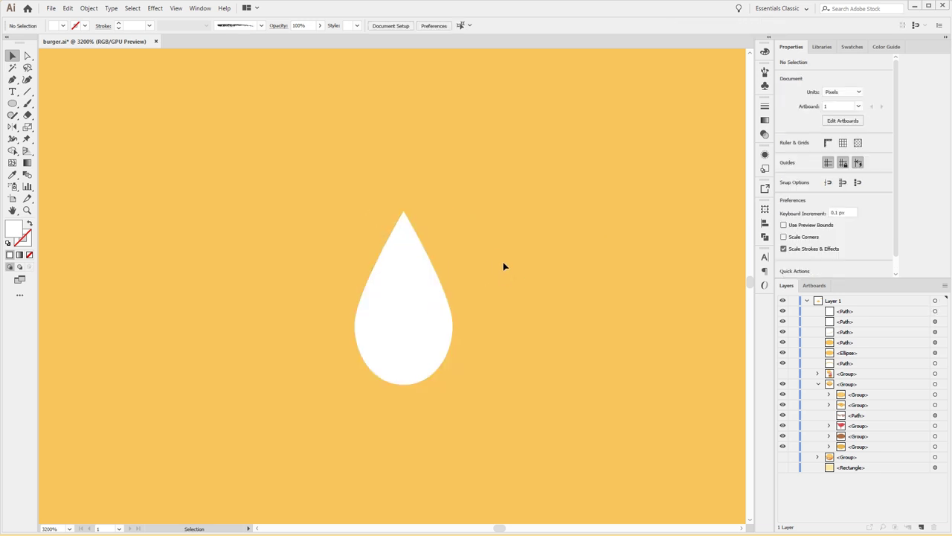
Step: Round the teardrop's tip live corner to 0.17 px
{"action": "key", "text": "a"}
{"action": "left_click", "coordinate": [409, 229]}
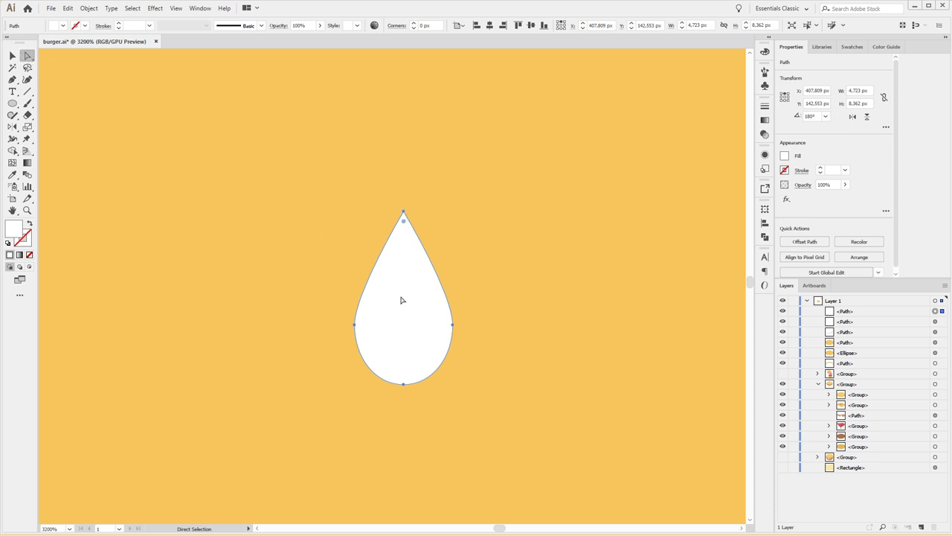
{"action": "key", "text": "a"}
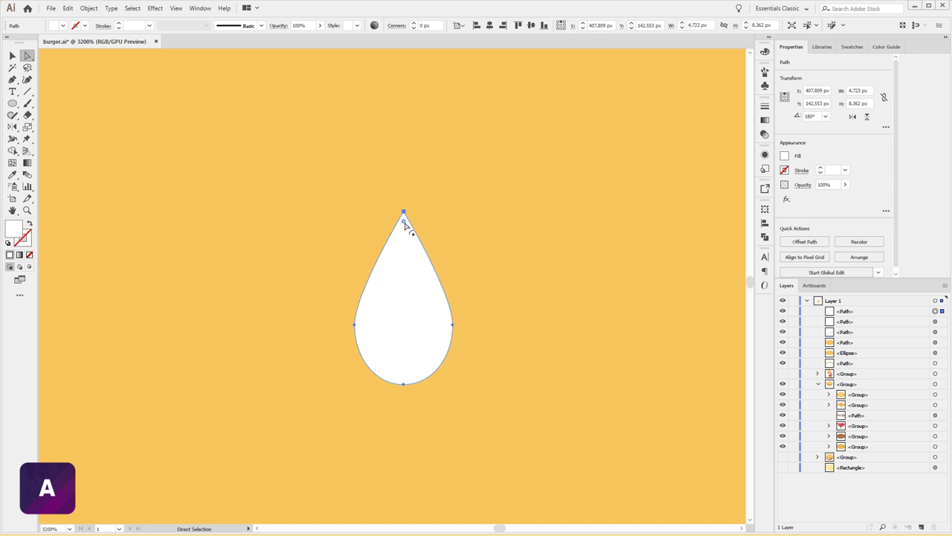
{"action": "mouse_move", "coordinate": [405, 223]}
{"action": "left_mouse_down"}
{"action": "mouse_move", "coordinate": [403, 260]}
{"action": "mouse_move", "coordinate": [422, 334]}
{"action": "left_mouse_up"}
{"action": "key", "text": "ctrl+z"}
{"action": "left_click_drag", "start_coordinate": [404, 225], "coordinate": [404, 221]}
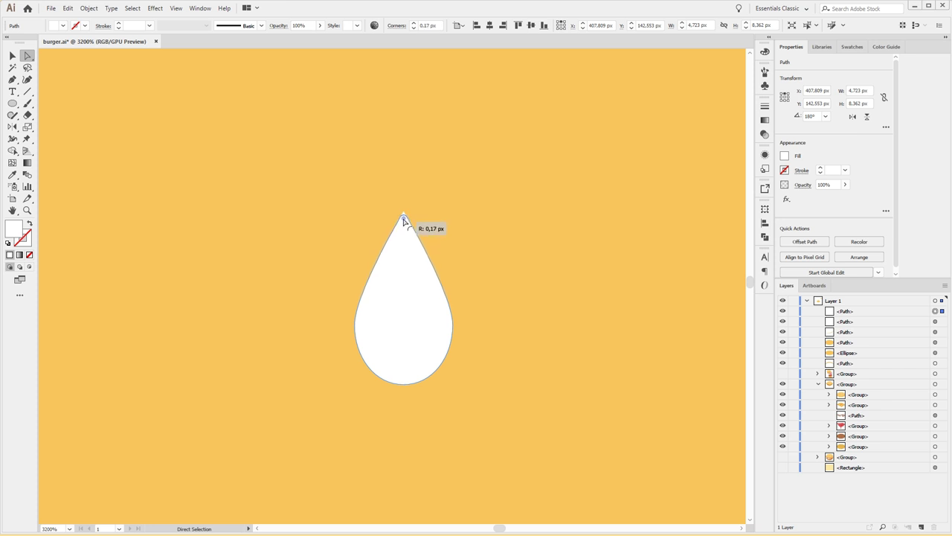
{"action": "left_click", "coordinate": [513, 272]}
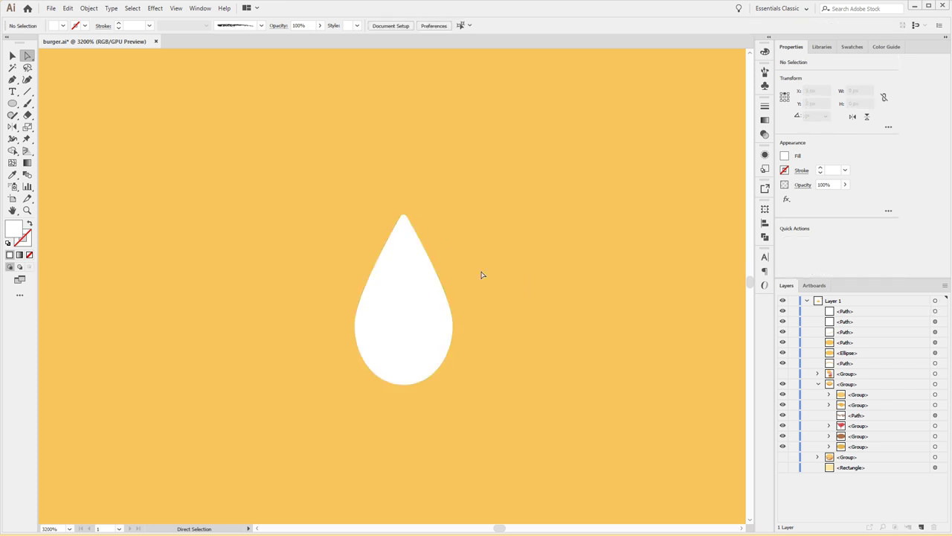
{"action": "key", "text": "v"}
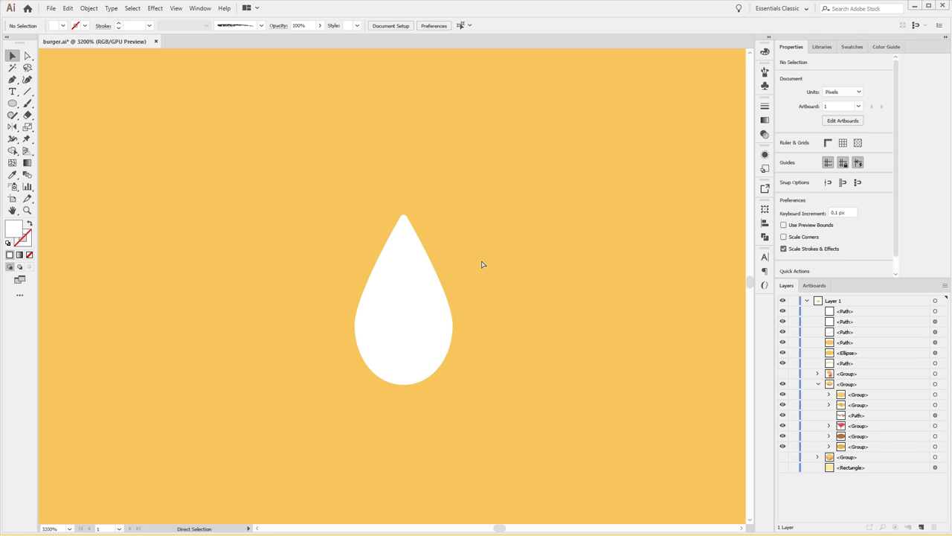
{"action": "key", "text": "ctrl+minus"}
{"action": "key", "text": "ctrl+minus"}
{"action": "key", "text": "ctrl+minus"}
Step: Zoom to 200%, select the white seed and show the Symbols panel
{"action": "key", "text": "ctrl+minus"}
{"action": "key", "text": "ctrl+minus"}
{"action": "key", "text": "ctrl+minus"}
{"action": "key", "text": "ctrl+minus"}
{"action": "key", "text": "ctrl+minus"}
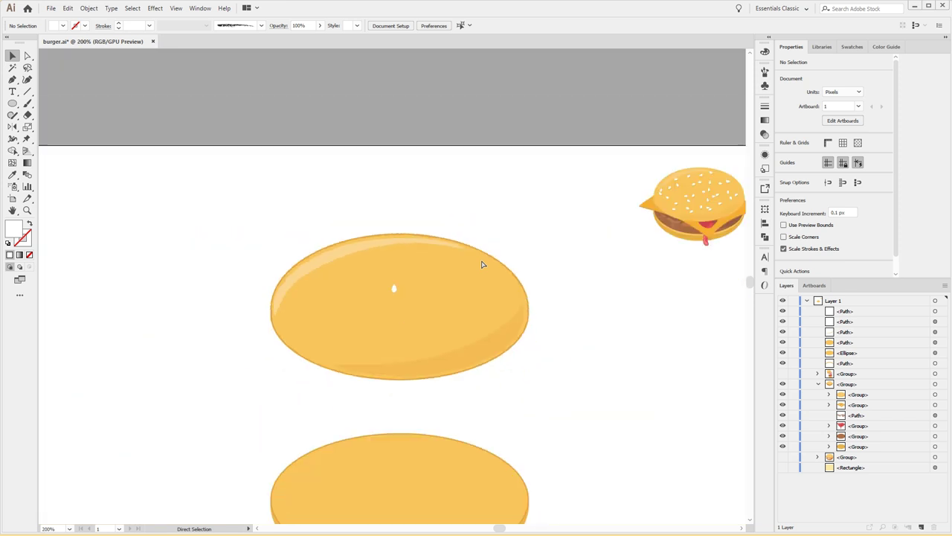
{"action": "key", "text": "ctrl+minus"}
{"action": "key", "text": "ctrl+plus"}
{"action": "key", "text": "ctrl+plus"}
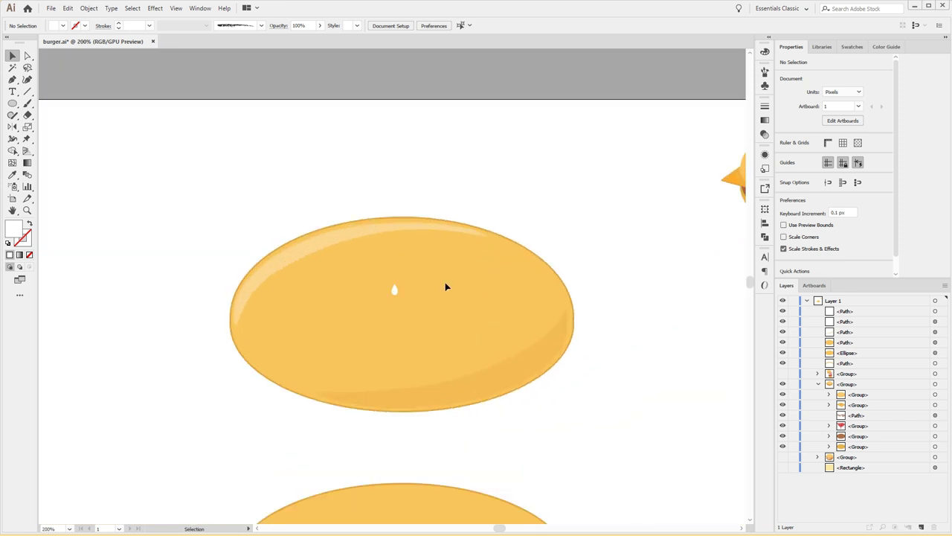
{"action": "left_click", "coordinate": [394, 290]}
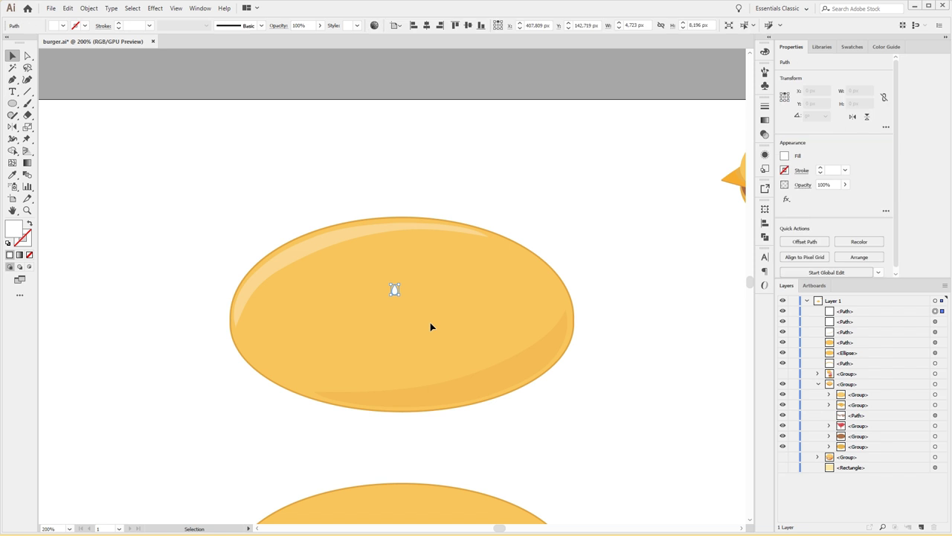
{"action": "left_click", "coordinate": [764, 88]}
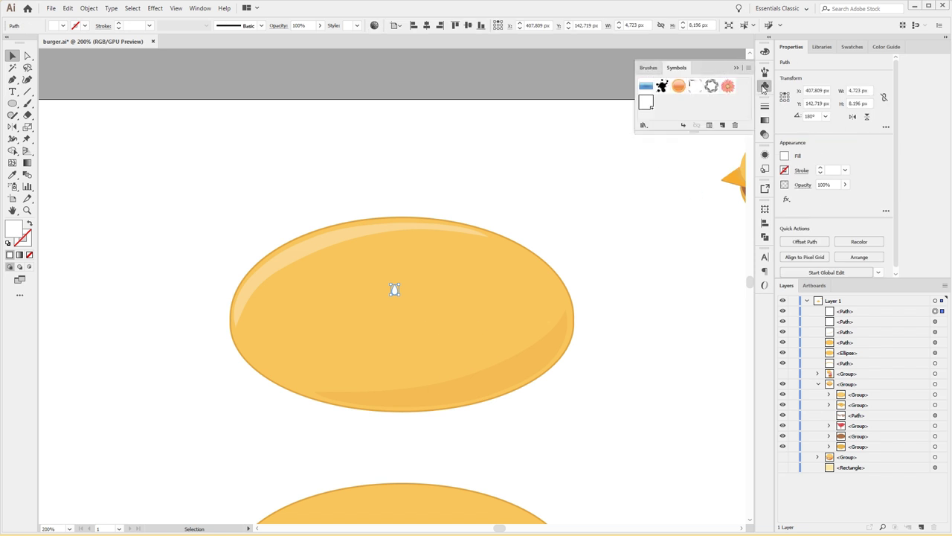
{"action": "left_click", "coordinate": [764, 88]}
{"action": "left_click", "coordinate": [198, 8]}
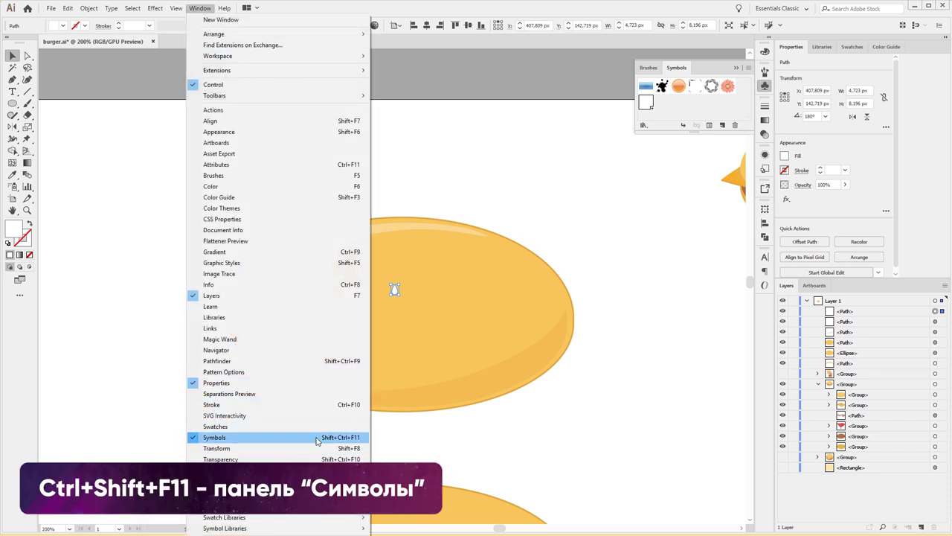
{"action": "left_click", "coordinate": [679, 121]}
Step: Select all of the top bun's parts
{"action": "left_click_drag", "start_coordinate": [394, 289], "coordinate": [395, 291]}
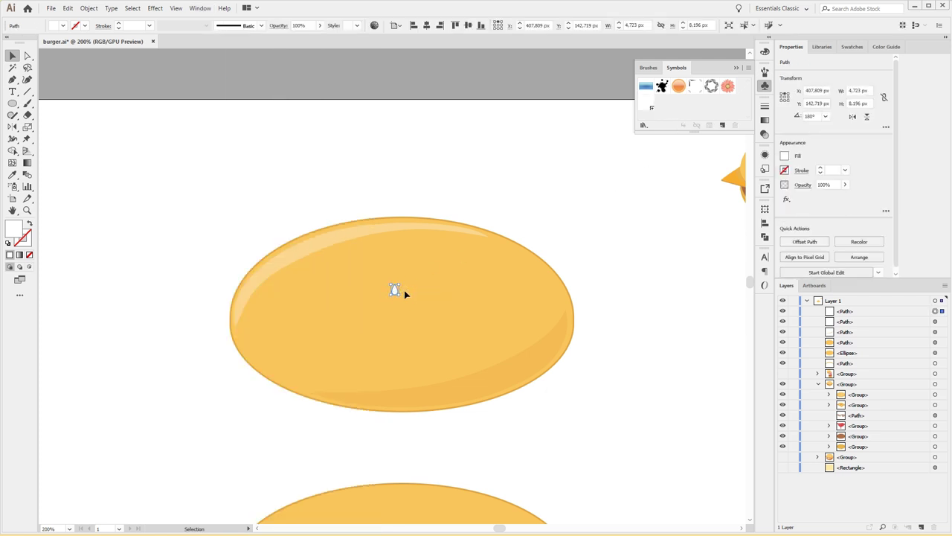
{"action": "left_click", "coordinate": [935, 322]}
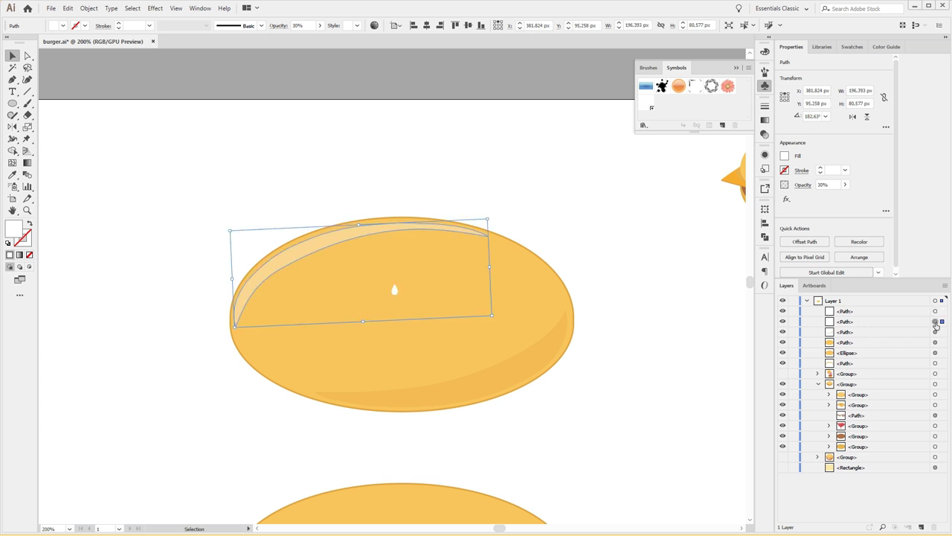
{"action": "left_click", "coordinate": [279, 200]}
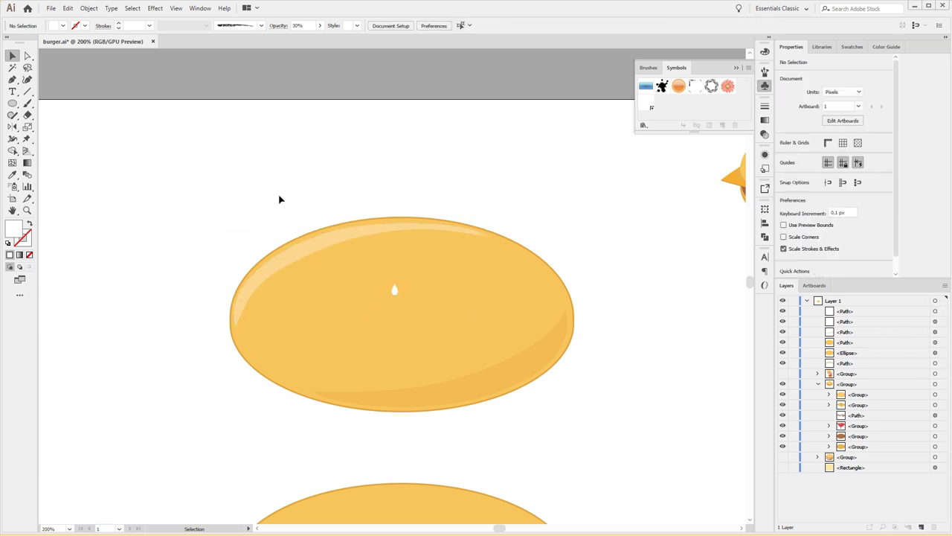
{"action": "left_click", "coordinate": [304, 276]}
Step: Group the top bun's parts and name the group 'burger-top'
{"action": "key", "text": "a"}
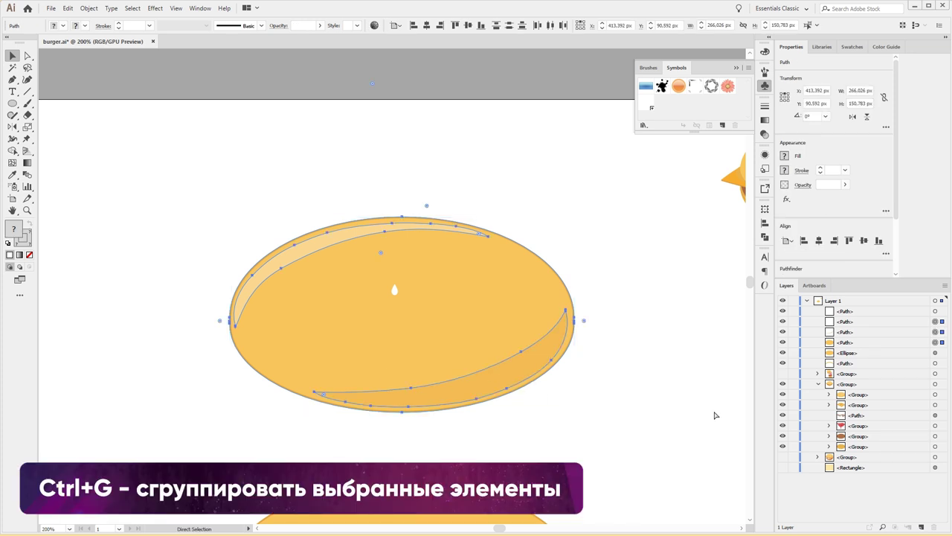
{"action": "key", "text": "ctrl+g"}
{"action": "key", "text": "v"}
{"action": "double_click", "coordinate": [850, 321]}
{"action": "type", "text": "bur"}
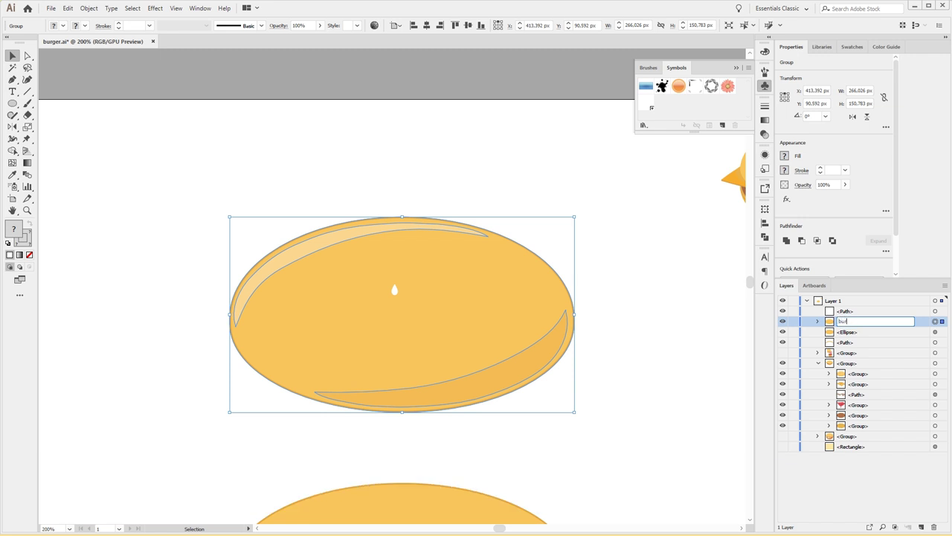
{"action": "type", "text": "ger-top"}
{"action": "key", "text": "Return"}
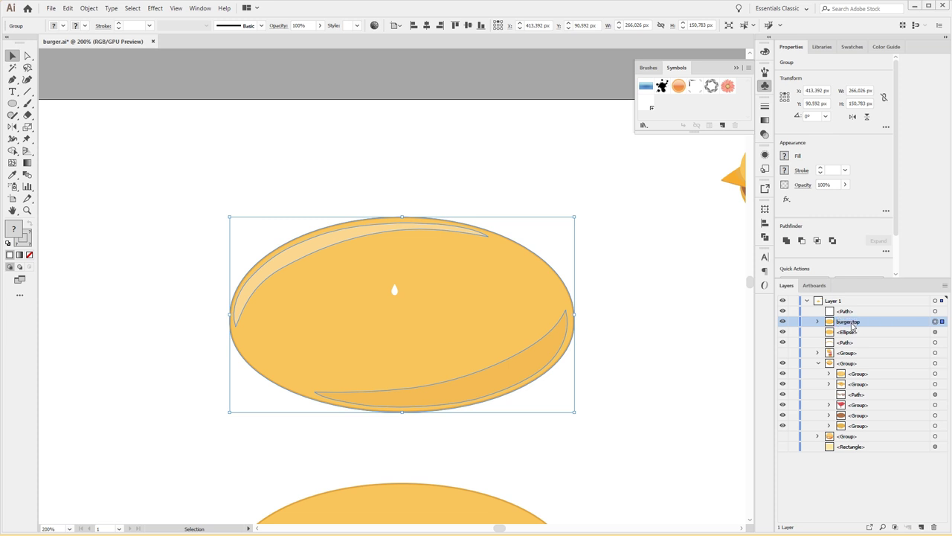
Step: Group the bottom bun's pieces and name the group 'burger-bottom'
{"action": "mouse_move", "coordinate": [250, 331]}
{"action": "left_mouse_down"}
{"action": "mouse_move", "coordinate": [448, 514]}
{"action": "mouse_move", "coordinate": [583, 515]}
{"action": "left_mouse_up"}
{"action": "key", "text": "a"}
{"action": "key", "text": "ctrl+g"}
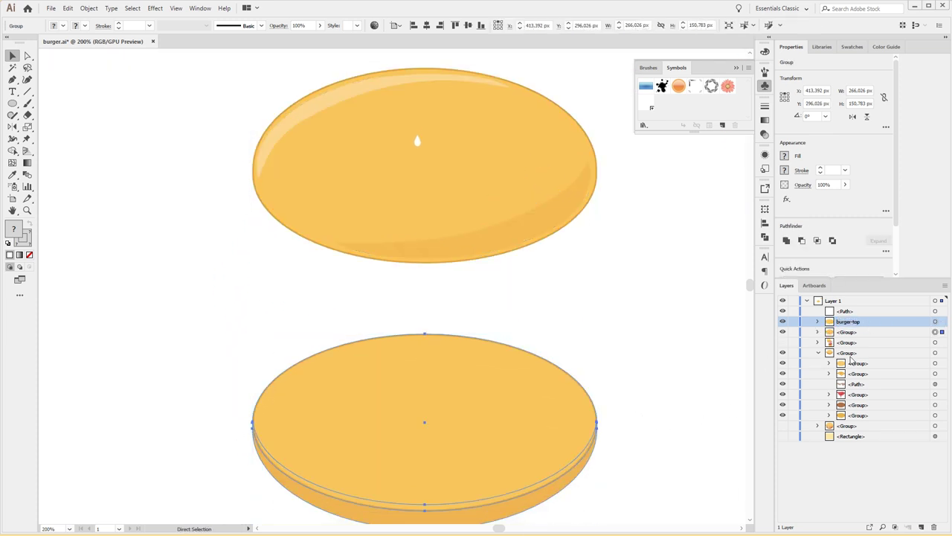
{"action": "double_click", "coordinate": [846, 331]}
{"action": "type", "text": "bo"}
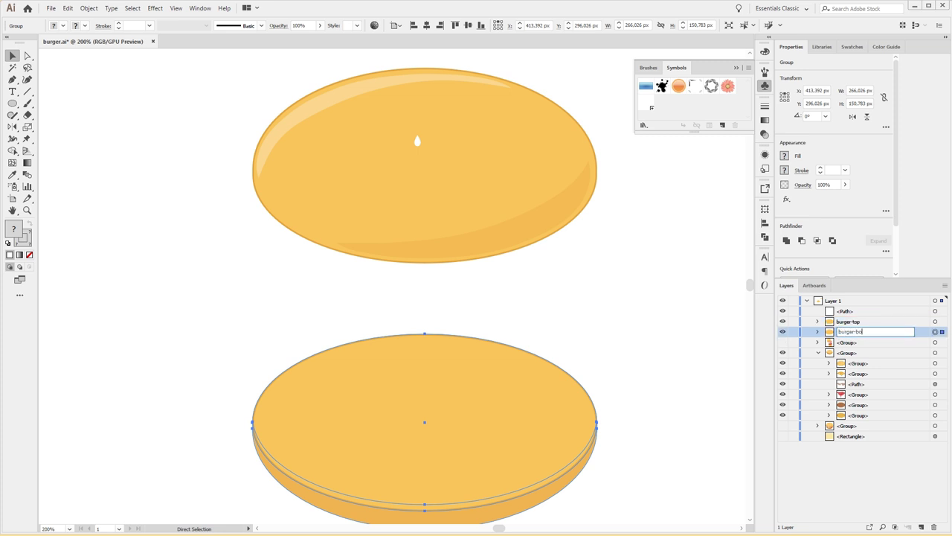
{"action": "type", "text": "ttom"}
{"action": "key", "text": "Return"}
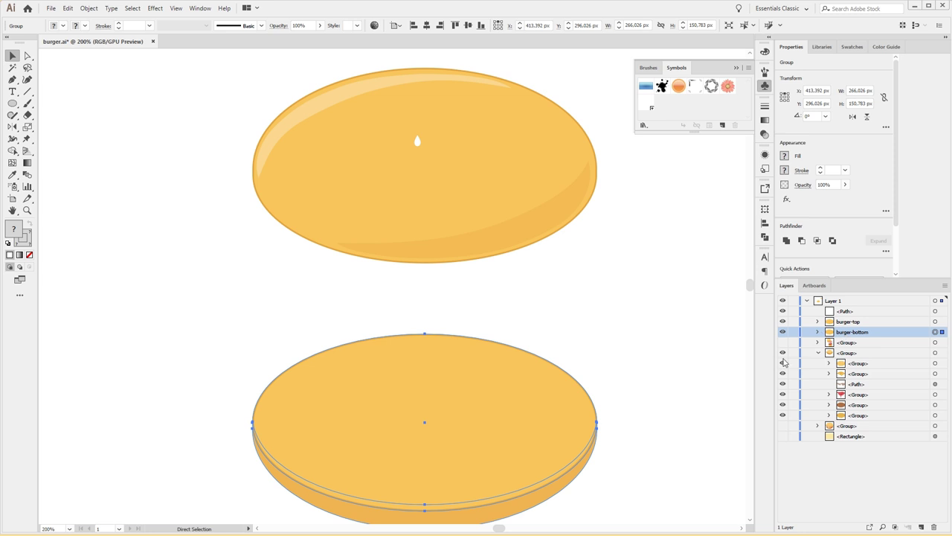
Step: Delete the leftover cheese, tomato, patty and extra sesame bun groups
{"action": "left_click", "coordinate": [783, 342]}
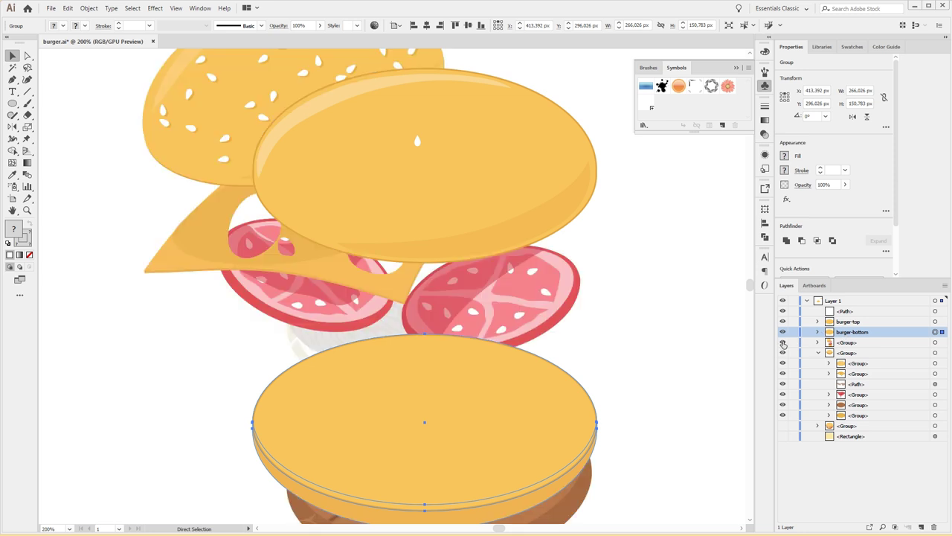
{"action": "left_click", "coordinate": [935, 342]}
{"action": "key", "text": "ctrl+3"}
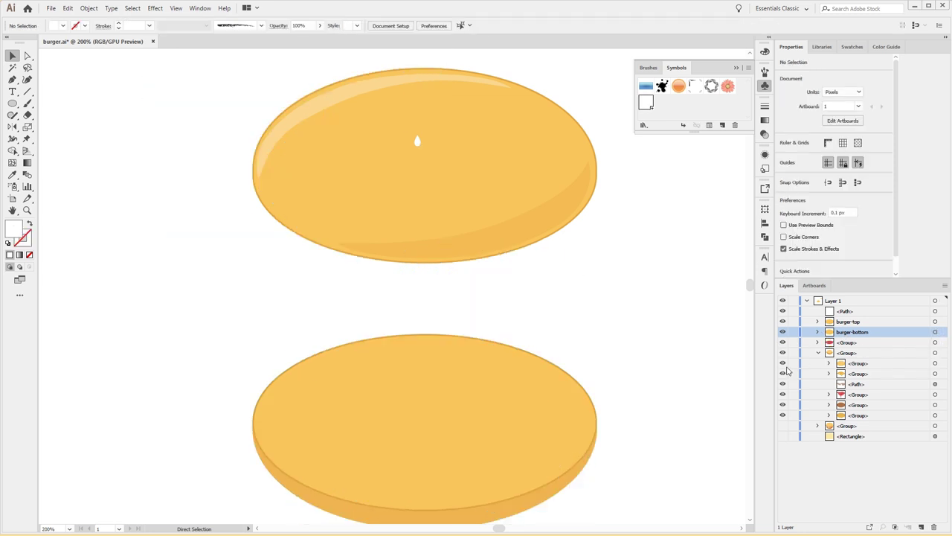
{"action": "left_click", "coordinate": [818, 352]}
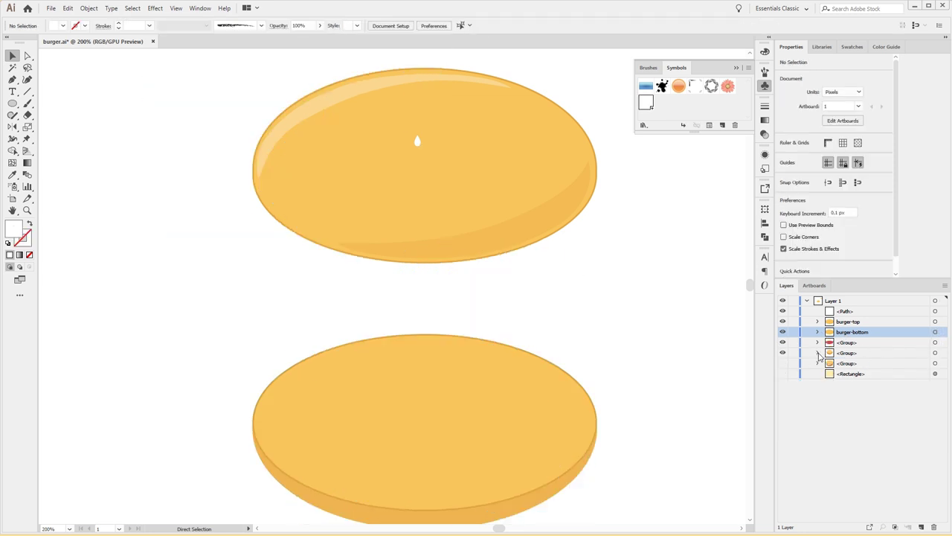
{"action": "left_click", "coordinate": [782, 363]}
{"action": "left_click", "coordinate": [934, 364]}
{"action": "key", "text": "Delete"}
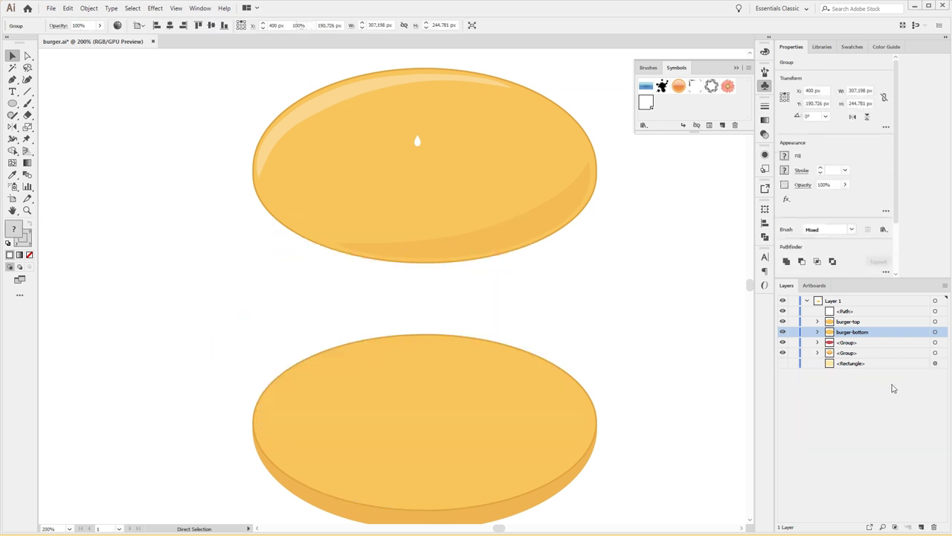
{"action": "left_click", "coordinate": [783, 365]}
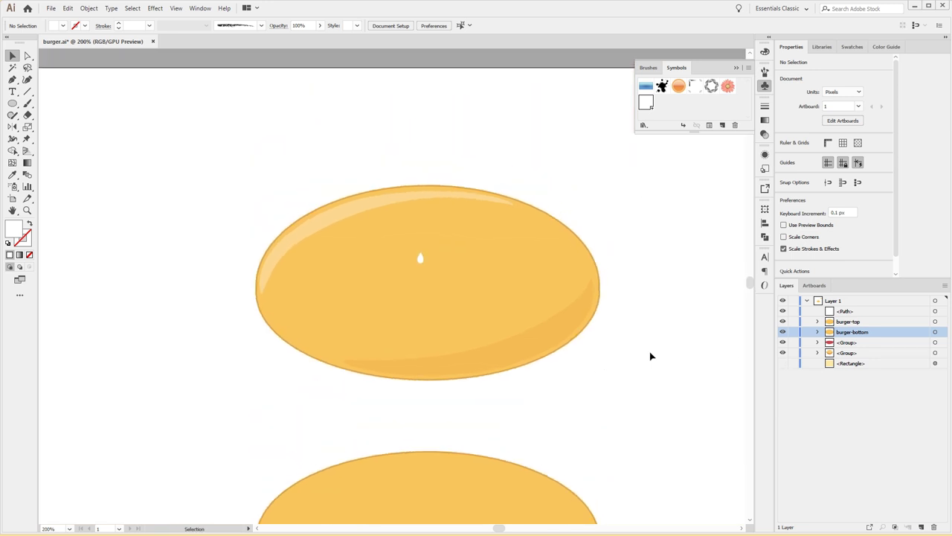
Step: Zoom to 300% and select the white teardrop seed on the top bun
{"action": "key", "text": "ctrl+plus"}
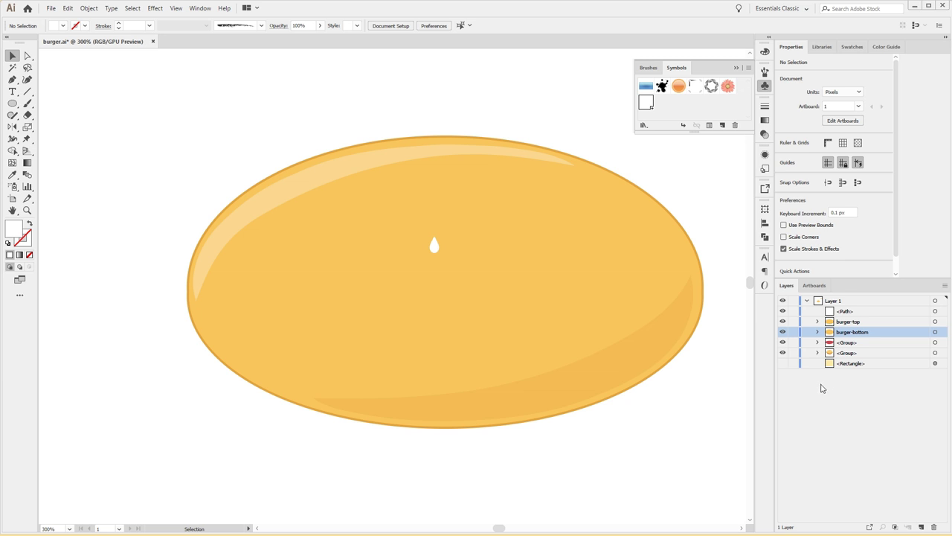
{"action": "left_click", "coordinate": [935, 311]}
{"action": "key", "text": "b"}
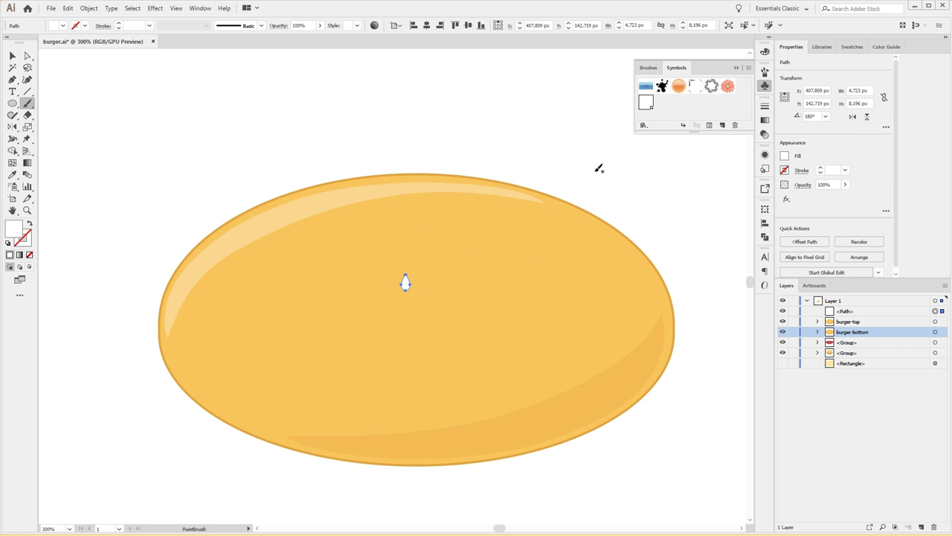
{"action": "key", "text": "v"}
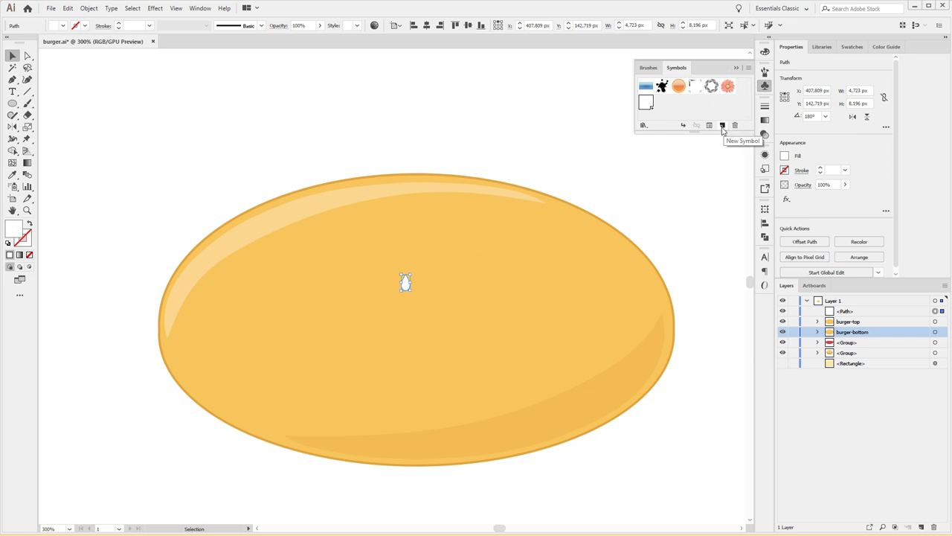
Step: Make the teardrop a new Movie Clip symbol named 'seed'
{"action": "left_click", "coordinate": [722, 125]}
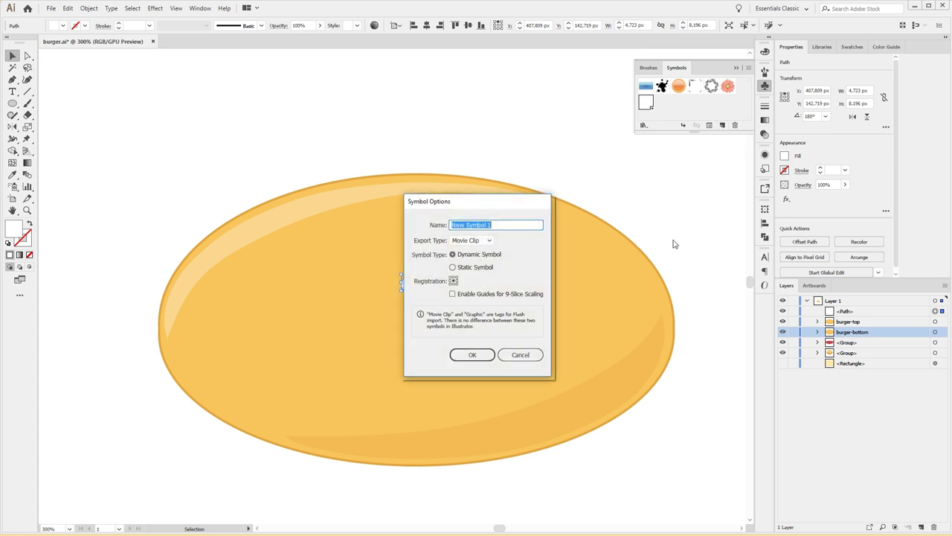
{"action": "type", "text": "seed"}
{"action": "left_click", "coordinate": [489, 242]}
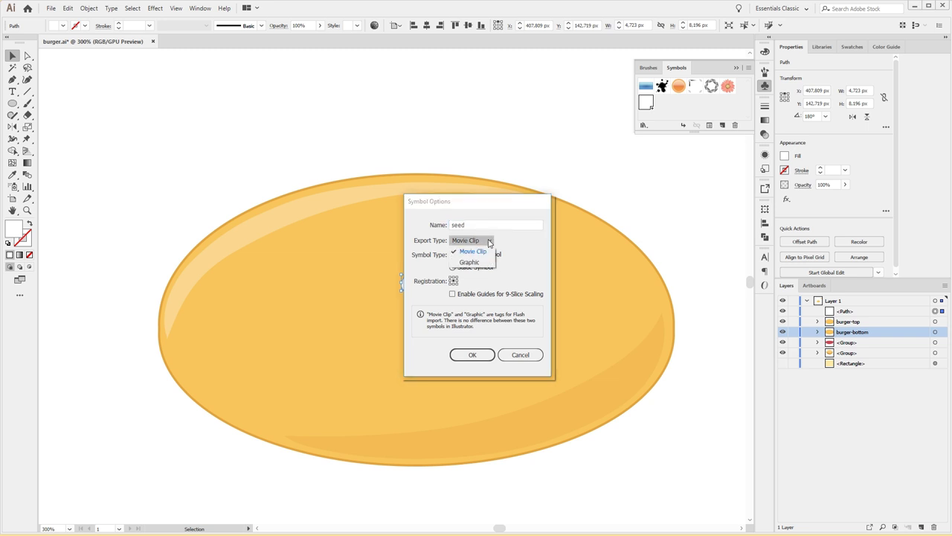
{"action": "key", "text": "Down"}
{"action": "key", "text": "Return"}
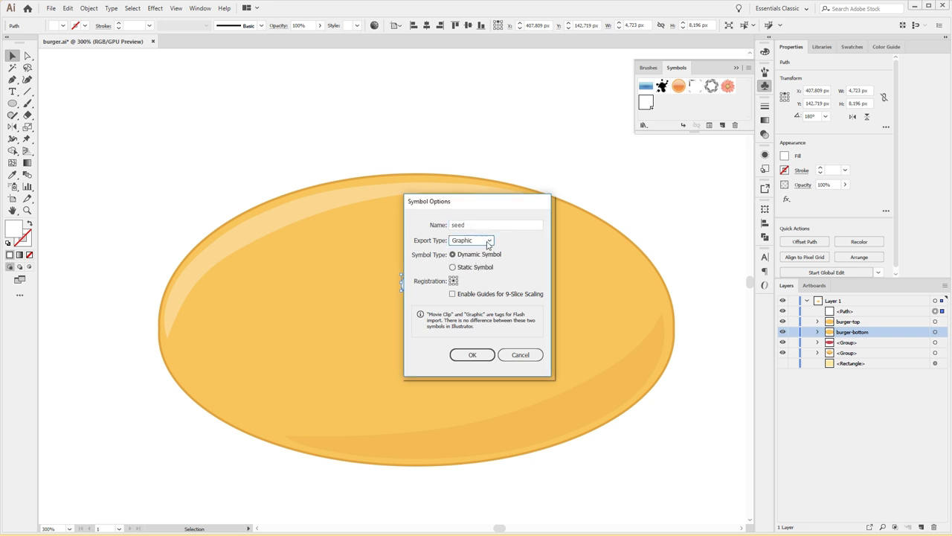
{"action": "left_click", "coordinate": [489, 242]}
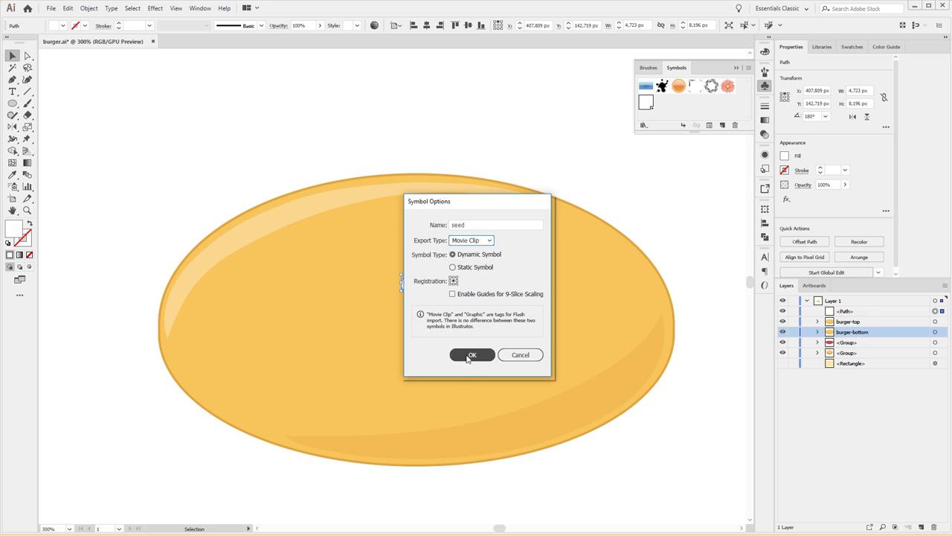
{"action": "left_click", "coordinate": [467, 240]}
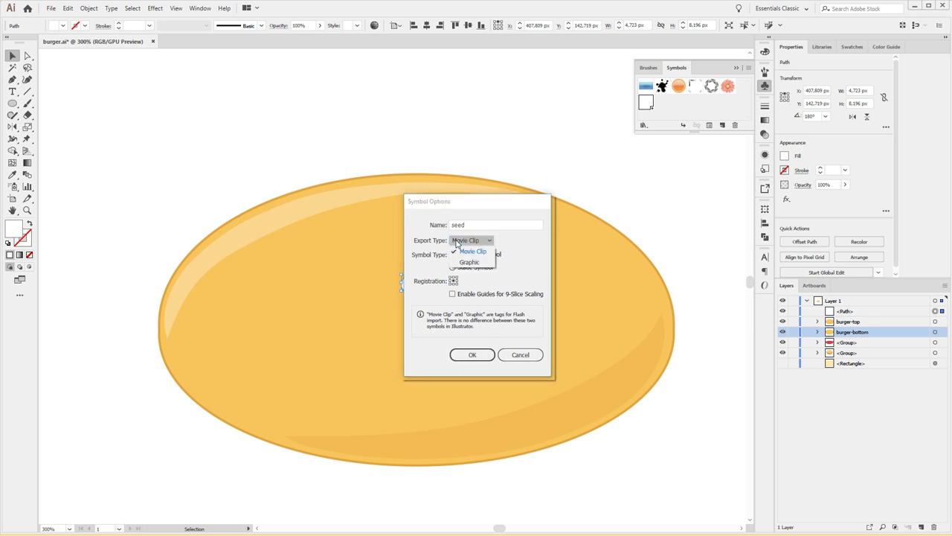
{"action": "left_click", "coordinate": [471, 360]}
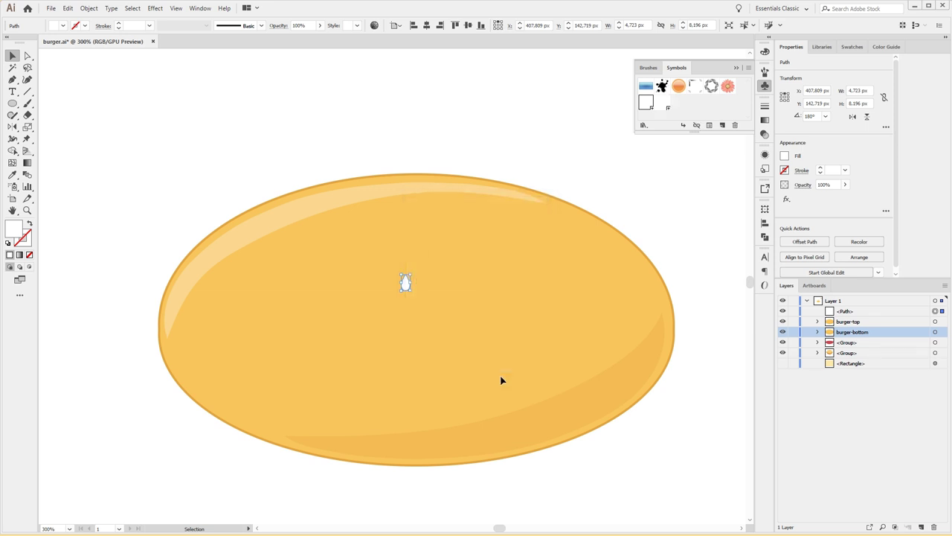
Step: Delete the placed seed instance from the top bun
{"action": "left_click", "coordinate": [387, 261]}
{"action": "left_click", "coordinate": [405, 283]}
{"action": "key", "text": "Delete"}
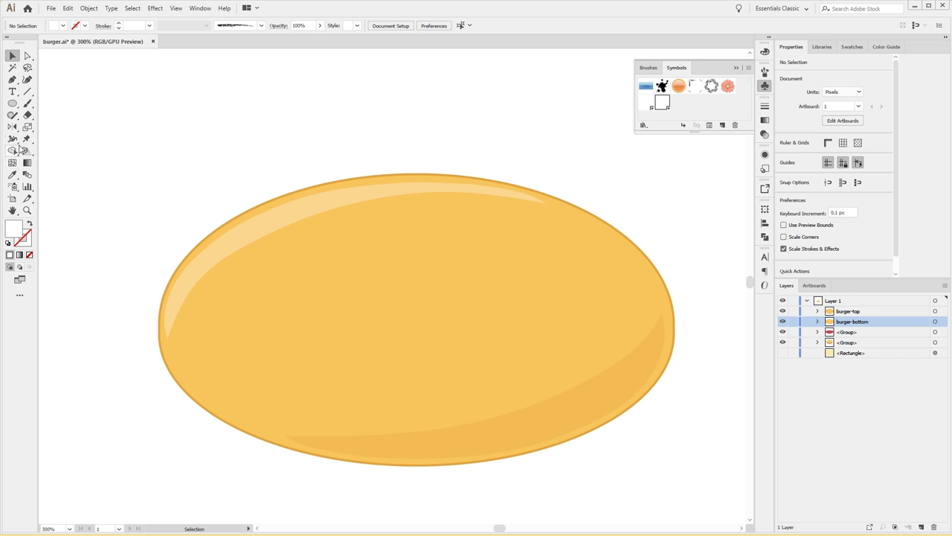
Step: Test-spray seeds on the bun with the Symbol Sprayer, including at diameter 87, and undo them
{"action": "left_click", "coordinate": [13, 190]}
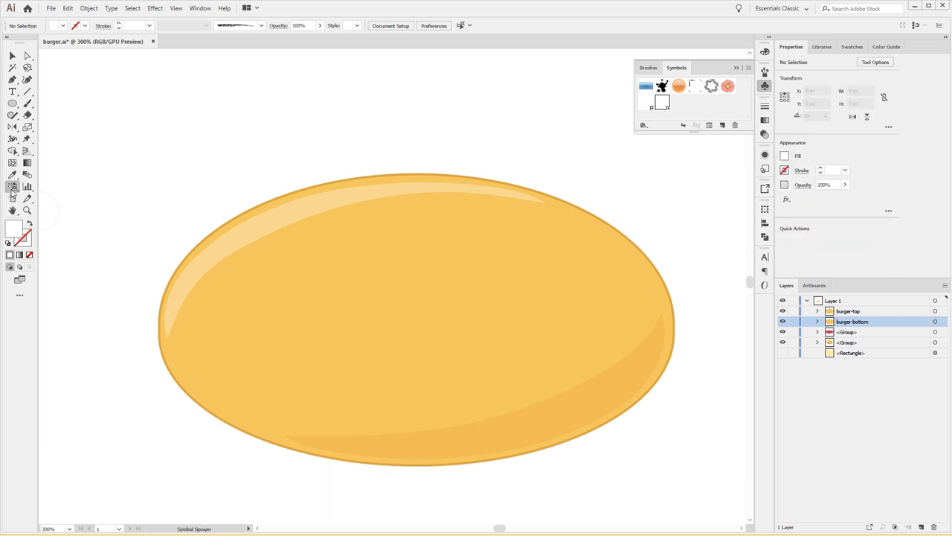
{"action": "mouse_move", "coordinate": [466, 273]}
{"action": "left_mouse_down"}
{"action": "mouse_move", "coordinate": [453, 268]}
{"action": "mouse_move", "coordinate": [373, 320]}
{"action": "mouse_move", "coordinate": [534, 340]}
{"action": "mouse_move", "coordinate": [553, 276]}
{"action": "mouse_move", "coordinate": [425, 206]}
{"action": "mouse_move", "coordinate": [310, 246]}
{"action": "mouse_move", "coordinate": [255, 346]}
{"action": "mouse_move", "coordinate": [408, 389]}
{"action": "mouse_move", "coordinate": [300, 314]}
{"action": "mouse_move", "coordinate": [359, 340]}
{"action": "left_mouse_up"}
{"action": "key", "text": "ctrl+z"}
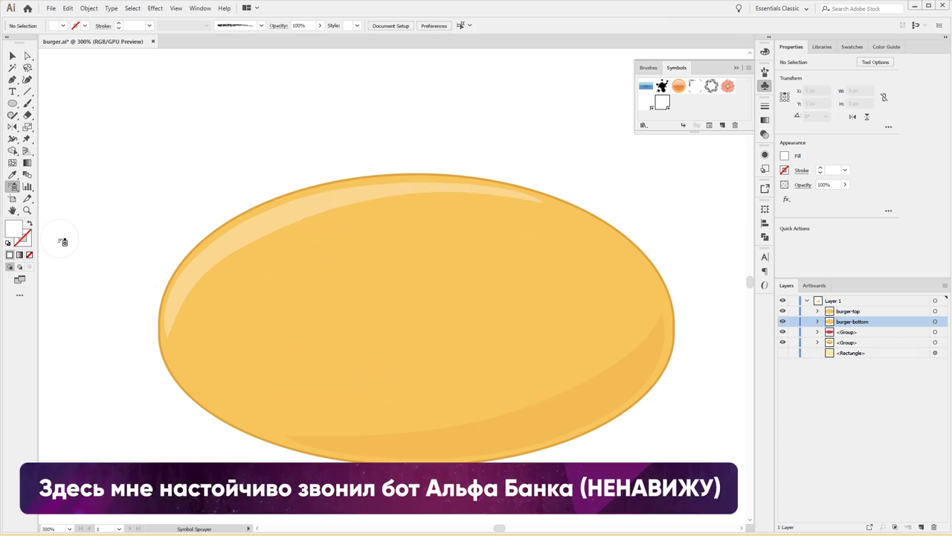
{"action": "double_click", "coordinate": [13, 186]}
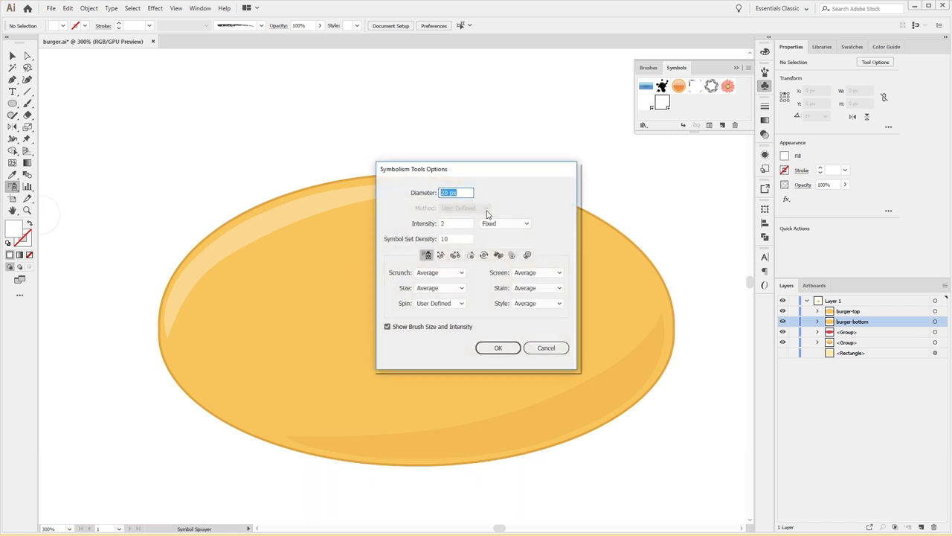
{"action": "type", "text": "87"}
{"action": "key", "text": "Return"}
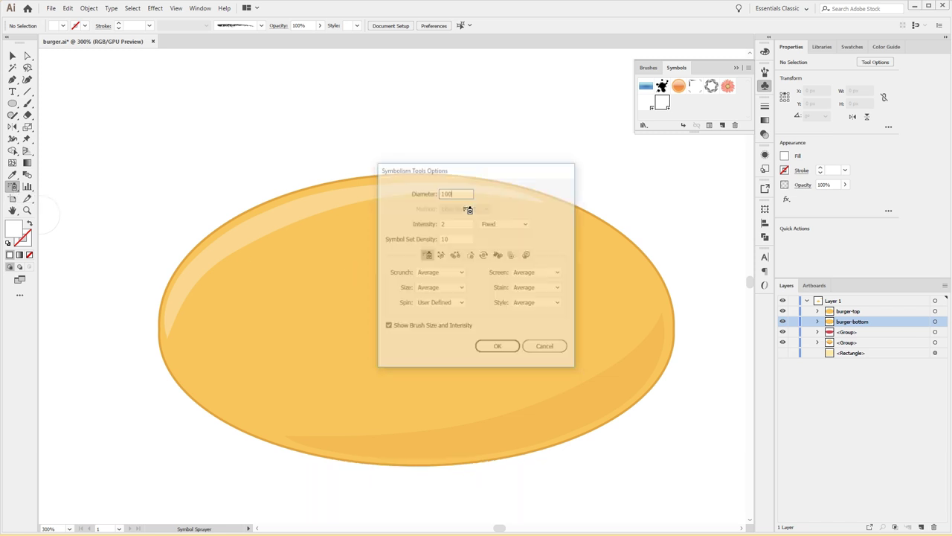
{"action": "left_click_drag", "start_coordinate": [408, 276], "coordinate": [517, 298]}
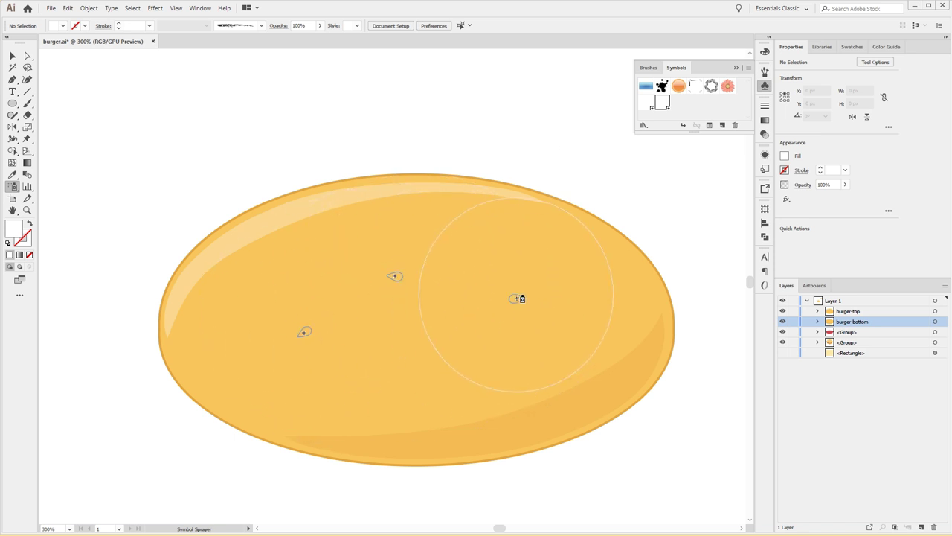
{"action": "key", "text": "ctrl+shift+a"}
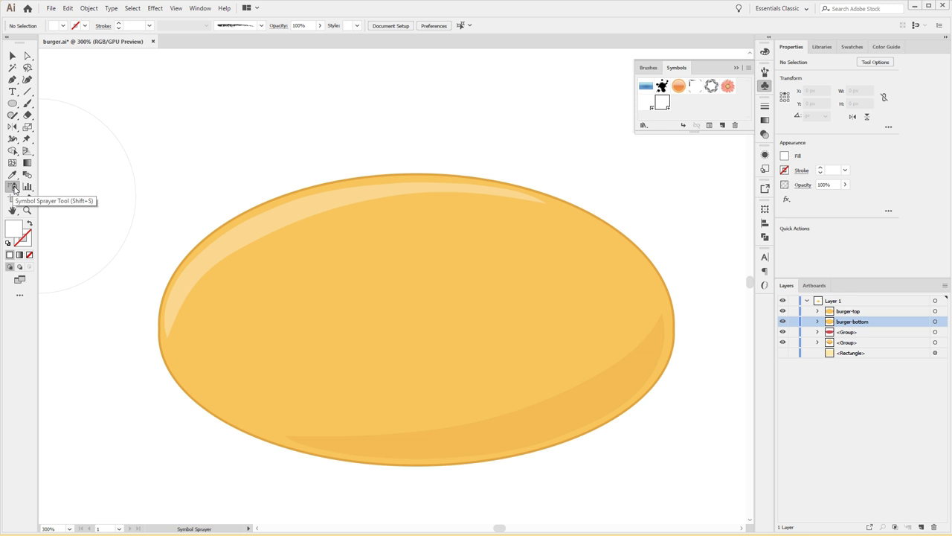
Step: Set the Symbol Sprayer to 20 px diameter and intensity 2, keeping spin User Defined
{"action": "double_click", "coordinate": [14, 190]}
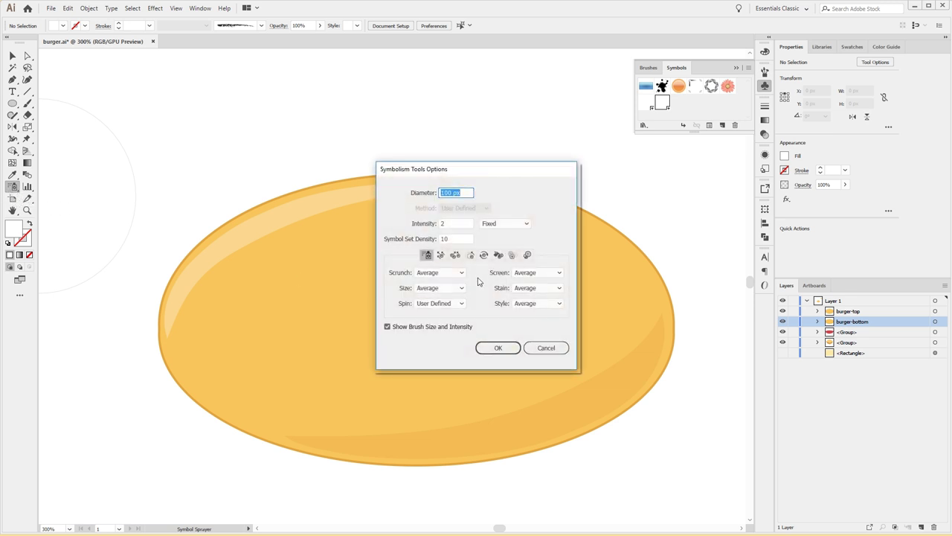
{"action": "type", "text": "20"}
{"action": "key", "text": "Tab"}
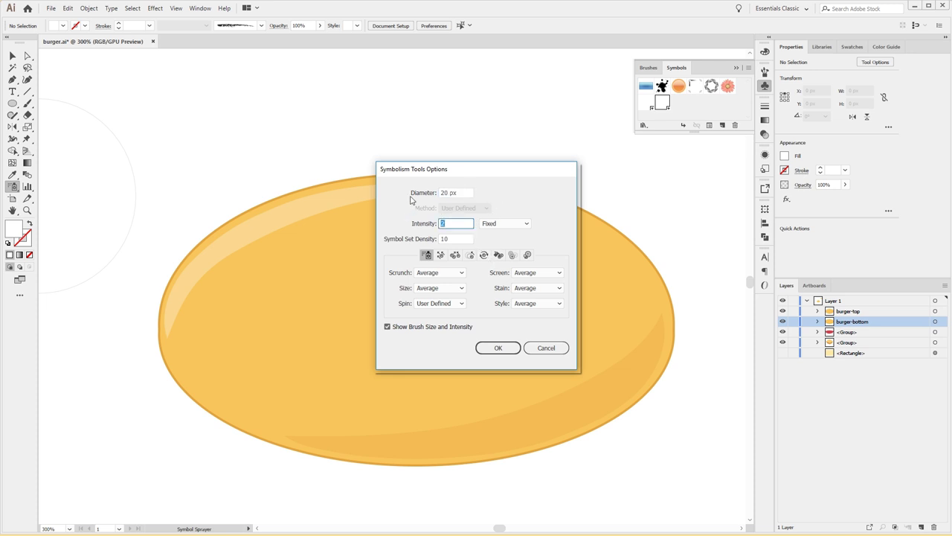
{"action": "left_click", "coordinate": [439, 288]}
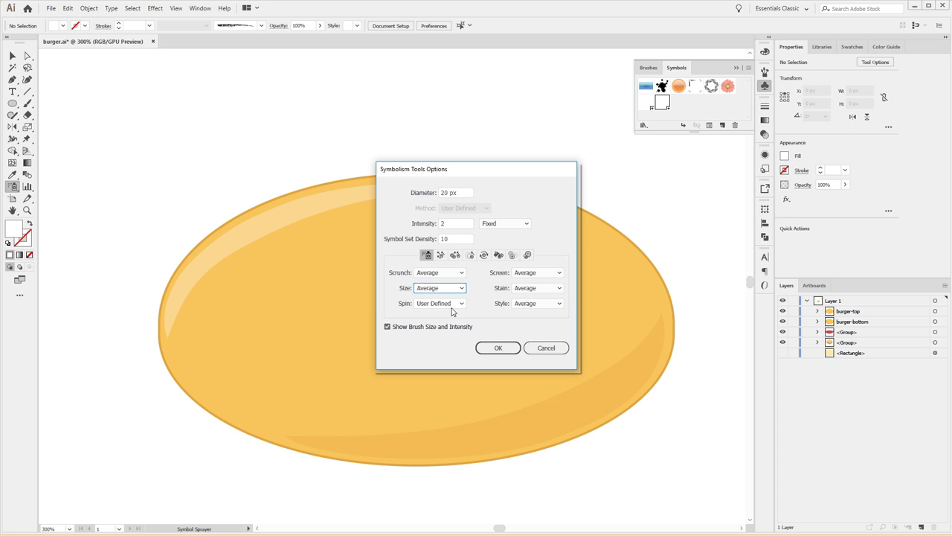
{"action": "left_click", "coordinate": [450, 305]}
{"action": "left_click", "coordinate": [445, 305]}
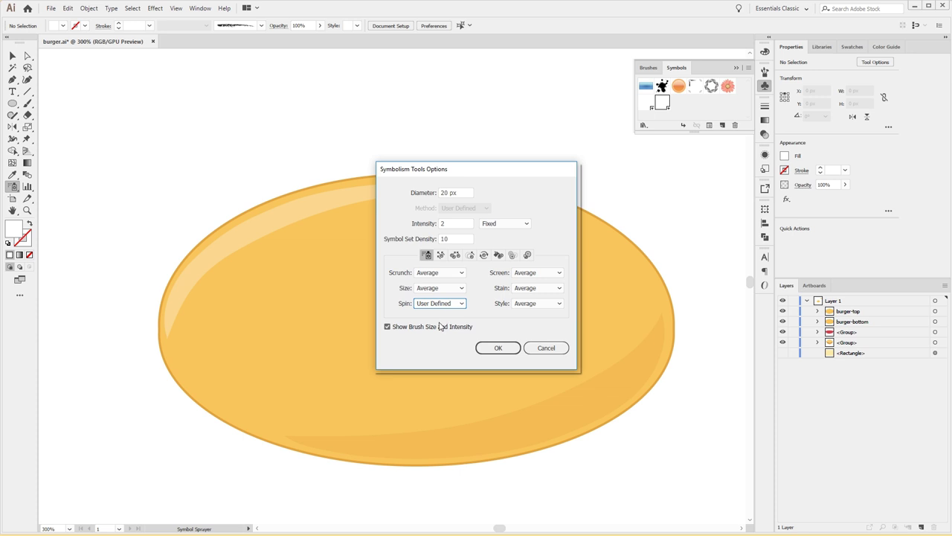
Step: Spray a first batch of sesame seeds across the top bun with the Symbol Sprayer
{"action": "left_click", "coordinate": [496, 347]}
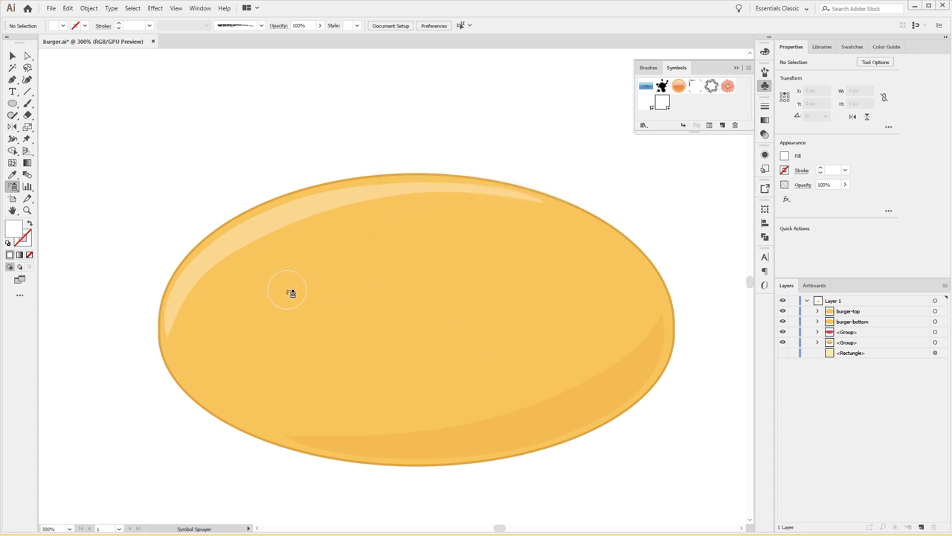
{"action": "double_click", "coordinate": [13, 186]}
{"action": "left_click", "coordinate": [418, 305]}
{"action": "left_click", "coordinate": [442, 325]}
{"action": "left_click", "coordinate": [499, 347]}
{"action": "left_click", "coordinate": [339, 294]}
{"action": "left_click", "coordinate": [355, 328]}
{"action": "mouse_move", "coordinate": [387, 339]}
{"action": "left_mouse_down"}
{"action": "mouse_move", "coordinate": [489, 312]}
{"action": "mouse_move", "coordinate": [410, 245]}
{"action": "mouse_move", "coordinate": [320, 249]}
{"action": "mouse_move", "coordinate": [275, 299]}
{"action": "left_mouse_up"}
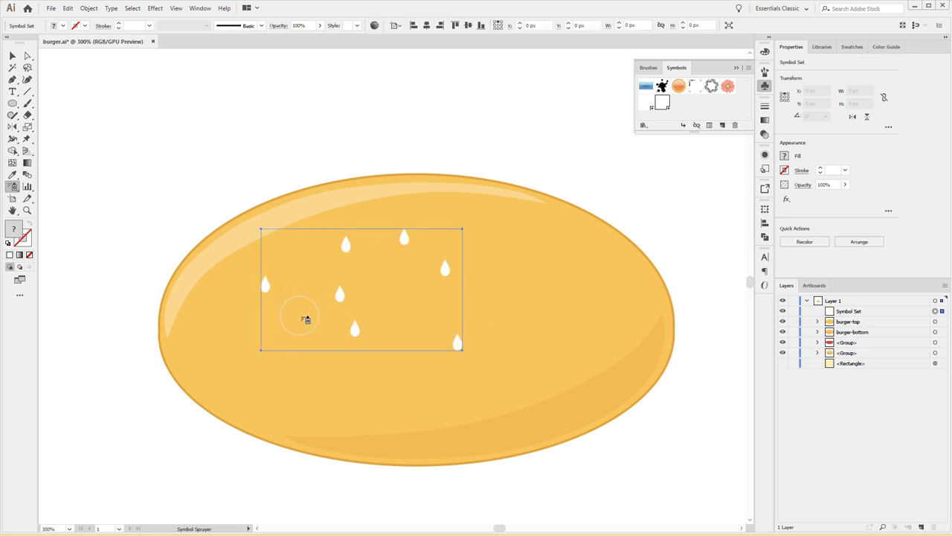
Step: Delete the first batch and set the Symbol Sprayer's Spin to User Defined
{"action": "key", "text": "Delete"}
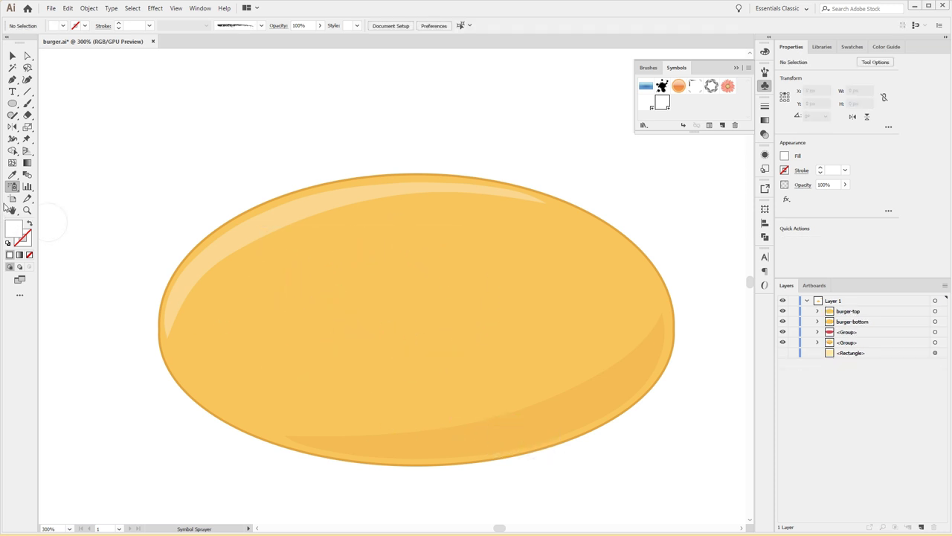
{"action": "double_click", "coordinate": [12, 186]}
{"action": "left_click", "coordinate": [439, 303]}
{"action": "left_click", "coordinate": [439, 326]}
{"action": "left_click", "coordinate": [491, 348]}
Step: Stamp white sesame seeds at varied angles all over the top bun
{"action": "left_click", "coordinate": [465, 255]}
{"action": "left_click", "coordinate": [404, 301]}
{"action": "left_click", "coordinate": [334, 358]}
{"action": "left_click", "coordinate": [252, 325]}
{"action": "left_click", "coordinate": [260, 260]}
{"action": "left_click", "coordinate": [318, 228]}
{"action": "left_click", "coordinate": [360, 346]}
{"action": "left_click", "coordinate": [496, 370]}
{"action": "left_click", "coordinate": [599, 290]}
{"action": "left_click", "coordinate": [505, 221]}
{"action": "left_click", "coordinate": [395, 225]}
{"action": "left_click", "coordinate": [337, 294]}
{"action": "left_click", "coordinate": [267, 361]}
{"action": "left_click", "coordinate": [194, 330]}
{"action": "left_click", "coordinate": [211, 380]}
{"action": "left_click", "coordinate": [282, 408]}
{"action": "left_click", "coordinate": [378, 422]}
{"action": "left_click", "coordinate": [439, 340]}
{"action": "left_click", "coordinate": [530, 299]}
{"action": "left_click", "coordinate": [569, 349]}
{"action": "left_click", "coordinate": [636, 321]}
{"action": "left_click", "coordinate": [588, 248]}
{"action": "left_click", "coordinate": [533, 264]}
{"action": "left_click", "coordinate": [467, 321]}
{"action": "left_click", "coordinate": [452, 394]}
{"action": "left_click", "coordinate": [394, 363]}
{"action": "left_click", "coordinate": [431, 287]}
{"action": "left_click", "coordinate": [382, 261]}
{"action": "left_click", "coordinate": [297, 266]}
{"action": "left_click", "coordinate": [245, 289]}
{"action": "left_click", "coordinate": [272, 298]}
{"action": "left_click", "coordinate": [303, 325]}
{"action": "left_click", "coordinate": [360, 218]}
{"action": "left_click", "coordinate": [425, 200]}
{"action": "left_click", "coordinate": [451, 221]}
{"action": "left_click", "coordinate": [500, 286]}
{"action": "left_click", "coordinate": [509, 354]}
{"action": "left_click", "coordinate": [550, 384]}
{"action": "left_click", "coordinate": [570, 303]}
{"action": "left_click", "coordinate": [607, 346]}
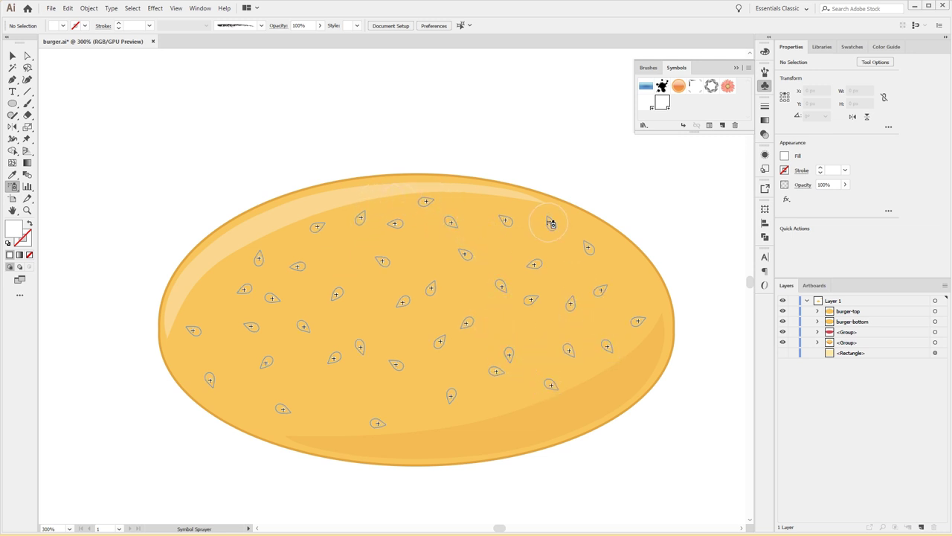
{"action": "left_click_drag", "start_coordinate": [552, 223], "coordinate": [637, 302]}
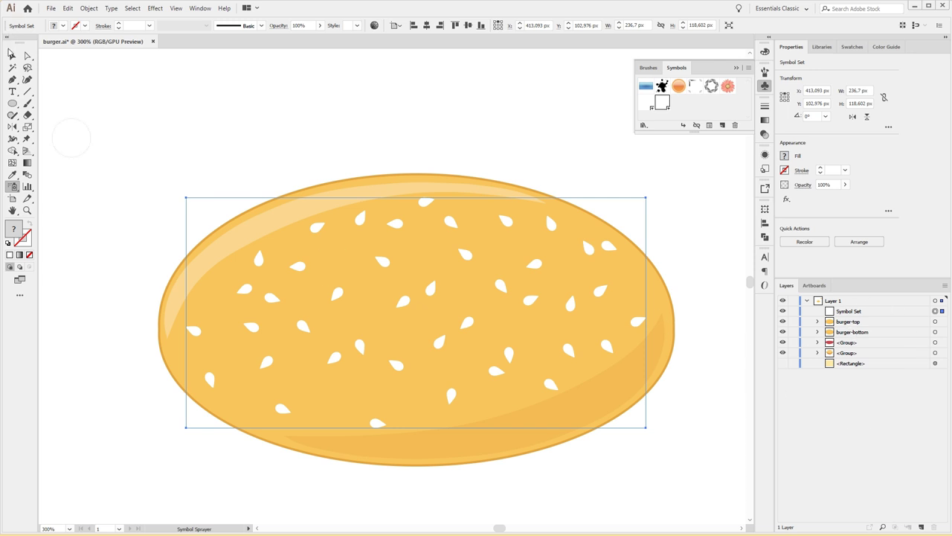
Step: Paste a copy of the seed Symbol Set in front, expand it, and nudge it down
{"action": "left_click", "coordinate": [12, 56]}
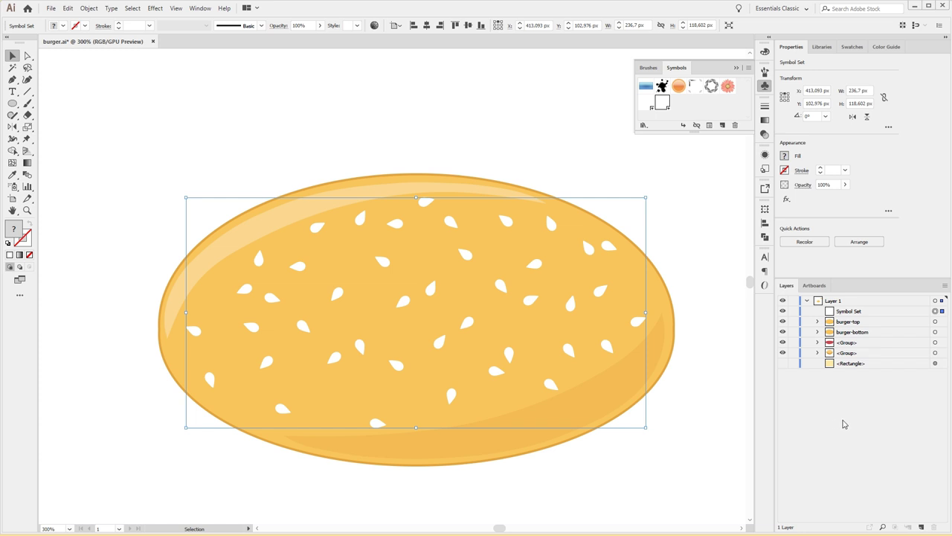
{"action": "key", "text": "ctrl+c"}
{"action": "key", "text": "ctrl+f"}
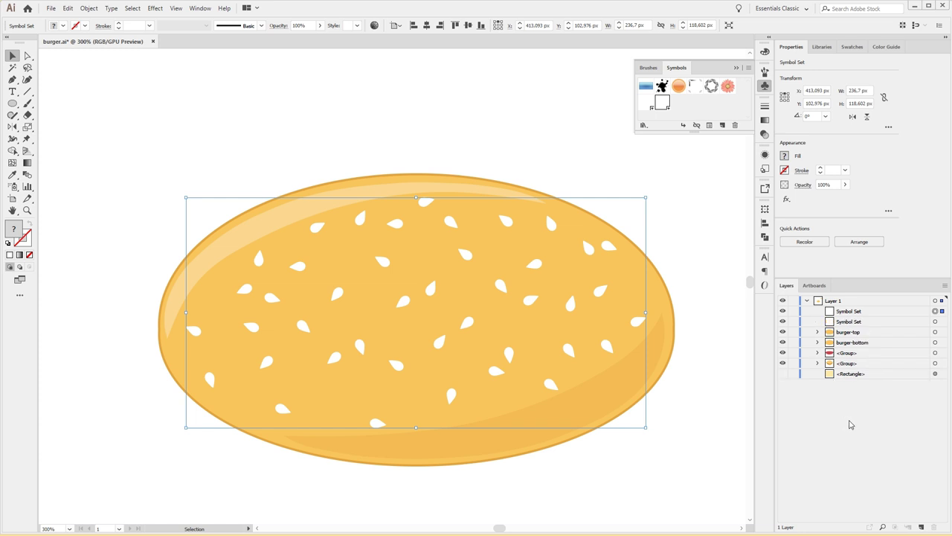
{"action": "left_click", "coordinate": [89, 8]}
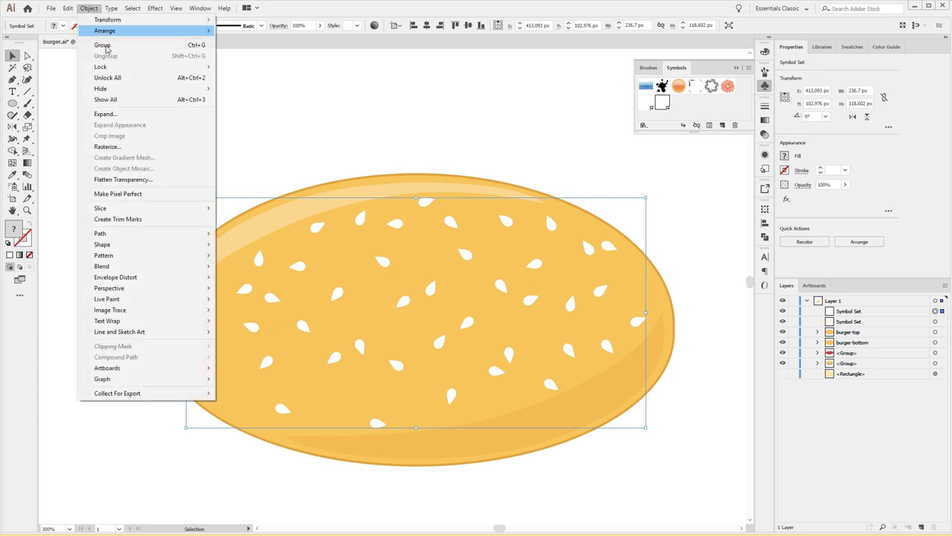
{"action": "left_click", "coordinate": [107, 114]}
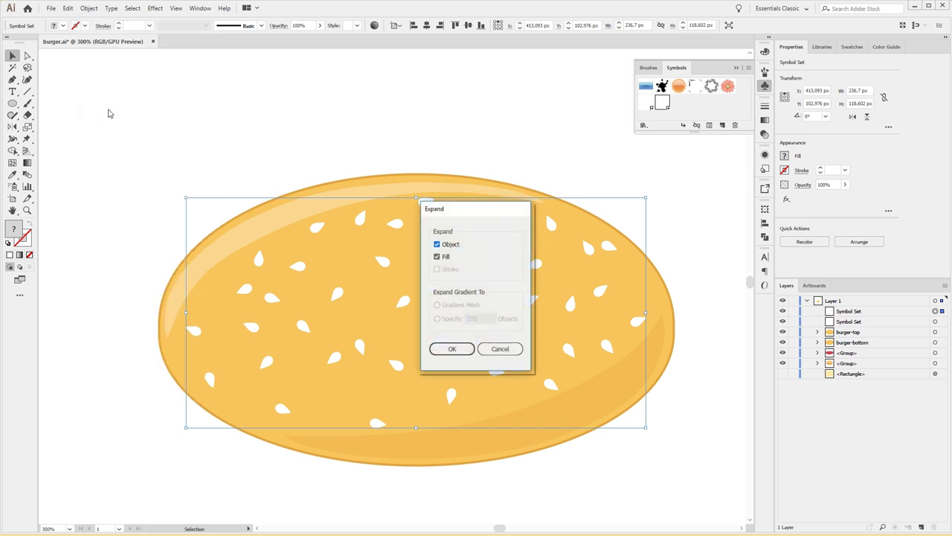
{"action": "key", "text": "Return"}
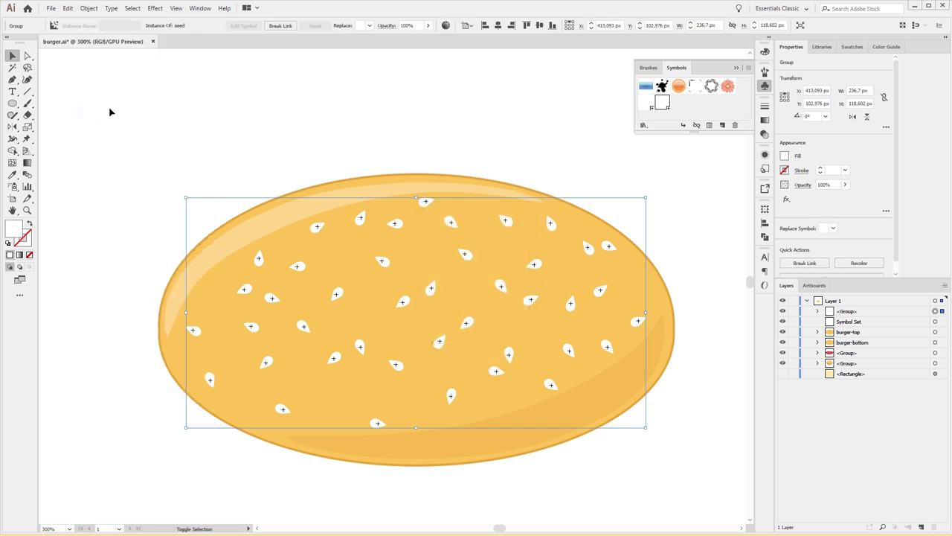
{"action": "key", "text": "Down"}
{"action": "key", "text": "Down"}
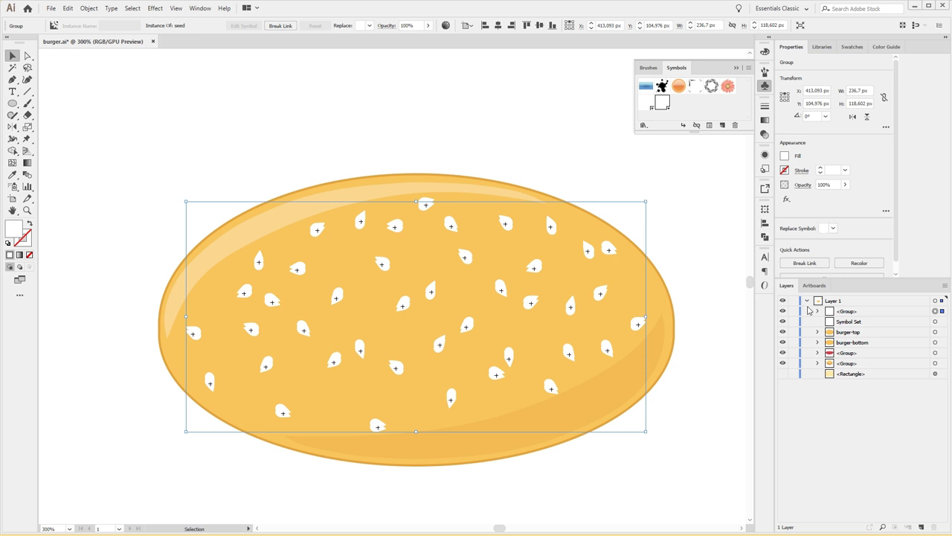
Step: Expand the seed copy group again into plain editable shapes
{"action": "left_click", "coordinate": [818, 311]}
{"action": "left_click", "coordinate": [929, 322]}
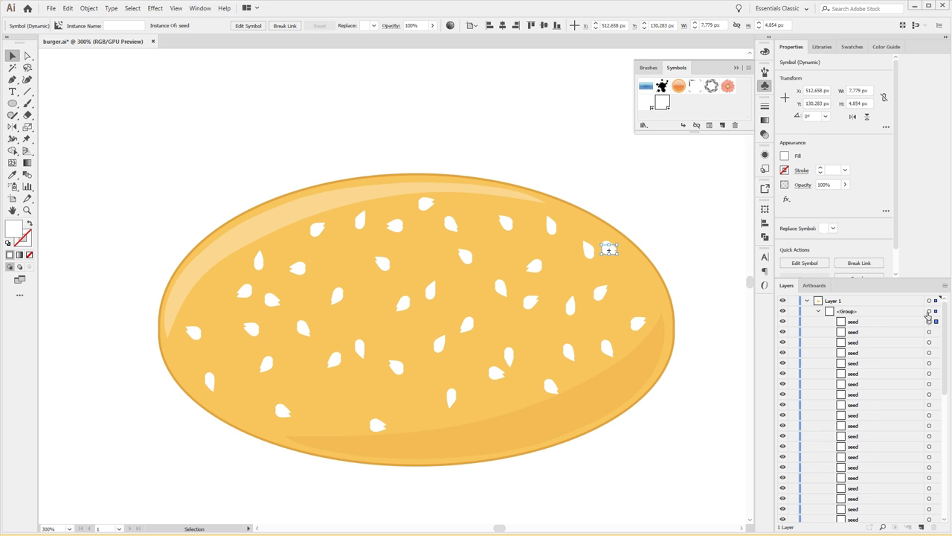
{"action": "left_click", "coordinate": [928, 313]}
{"action": "left_click", "coordinate": [89, 8]}
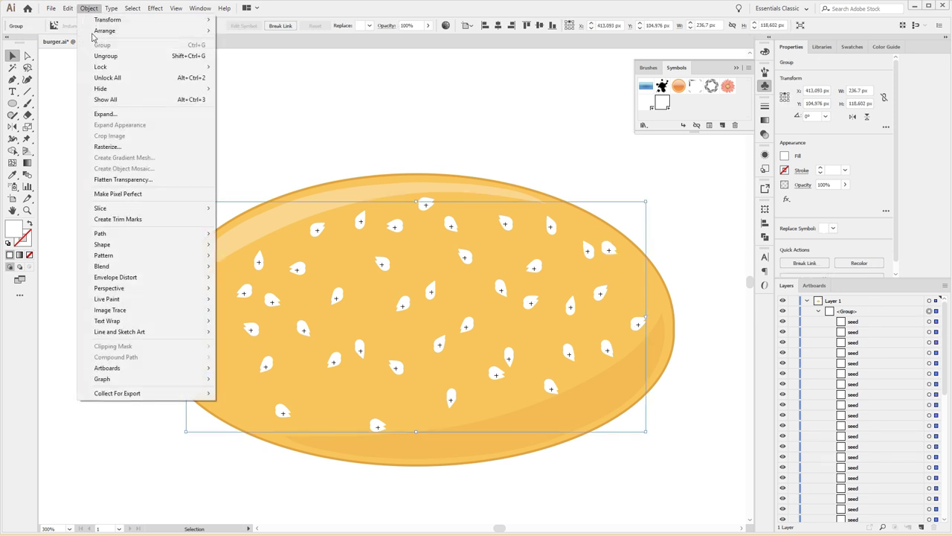
{"action": "left_click", "coordinate": [105, 114]}
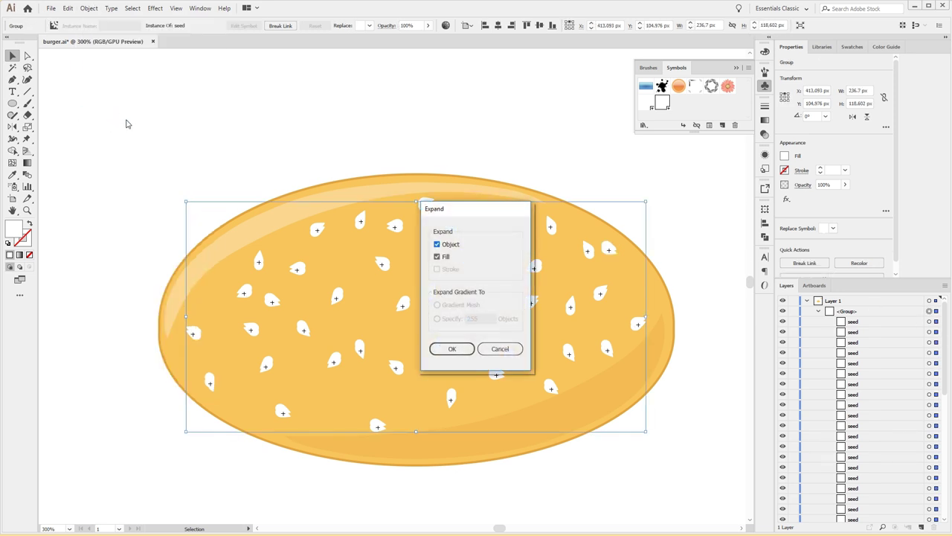
{"action": "left_click", "coordinate": [469, 356]}
Step: Check the expanded seed group in Layers and move it beneath the Symbol Set
{"action": "left_click", "coordinate": [829, 321]}
{"action": "left_click", "coordinate": [842, 331]}
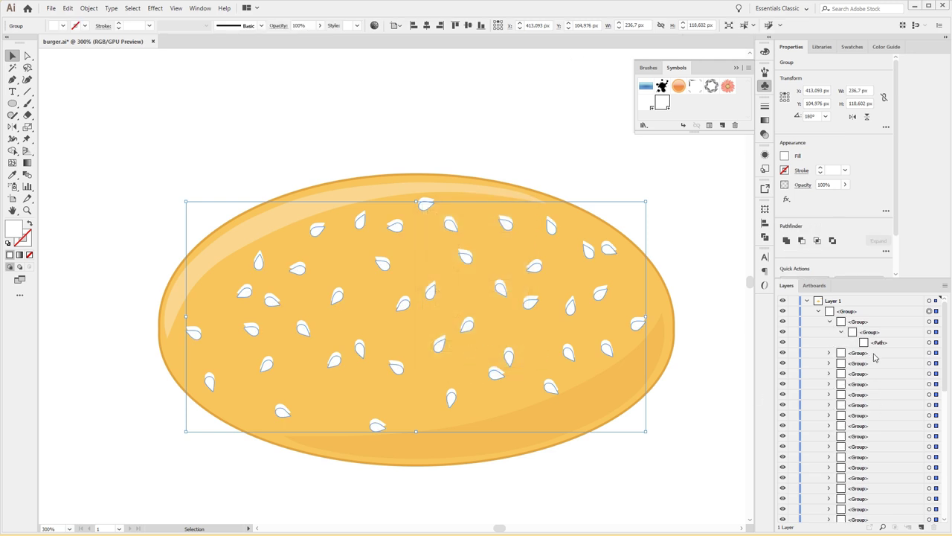
{"action": "left_click", "coordinate": [929, 342]}
{"action": "left_click", "coordinate": [929, 311]}
{"action": "left_click", "coordinate": [818, 312]}
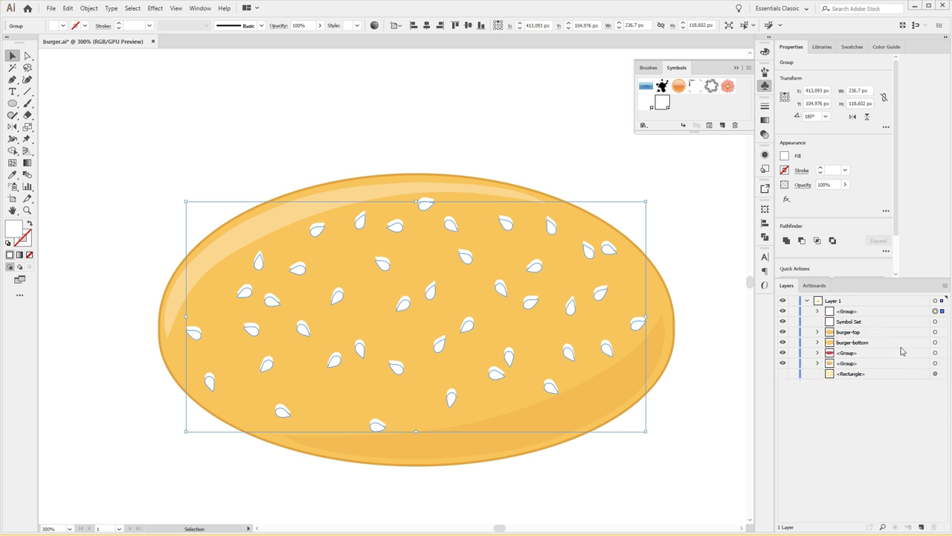
{"action": "key", "text": "ctrl+shift+g"}
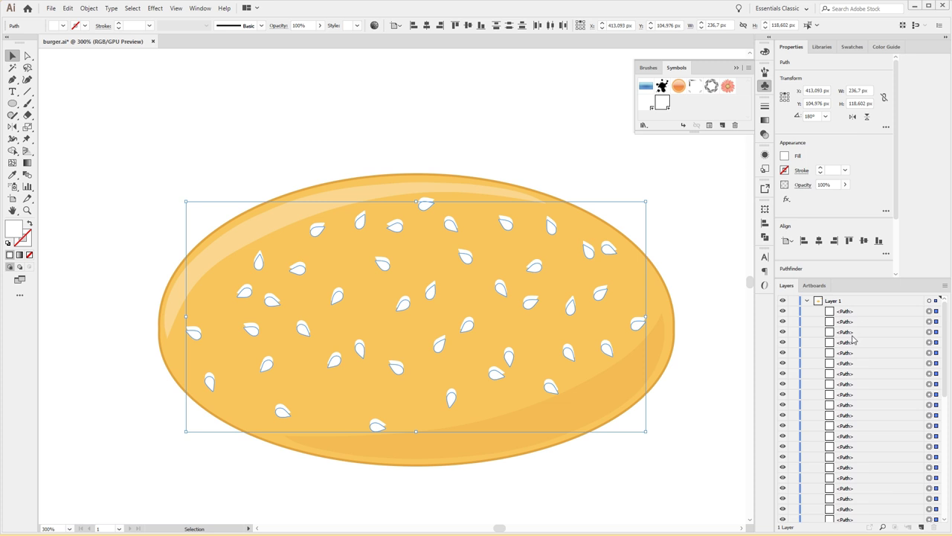
{"action": "key", "text": "ctrl+z"}
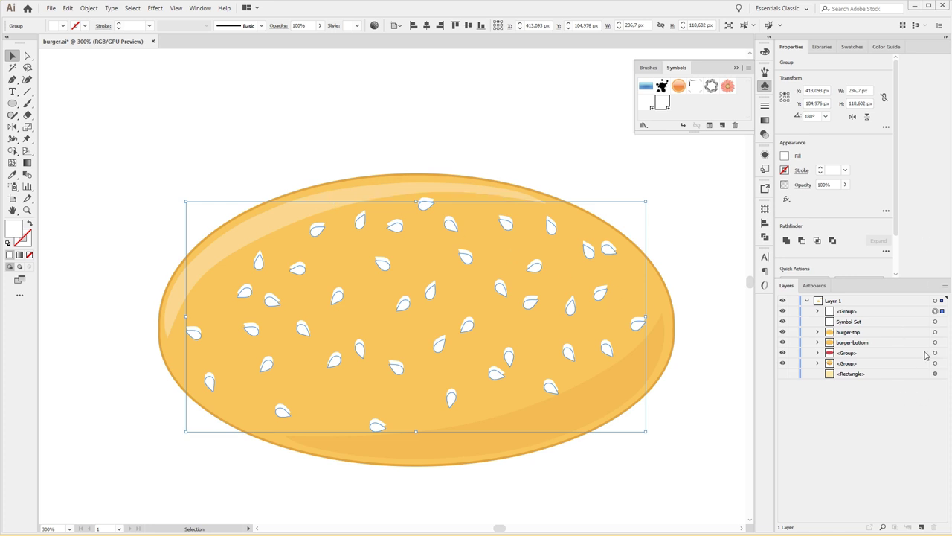
{"action": "left_click_drag", "start_coordinate": [850, 312], "coordinate": [848, 329]}
Step: Fill the seed copy with an orange swatch
{"action": "left_click", "coordinate": [63, 26]}
{"action": "left_click", "coordinate": [16, 76]}
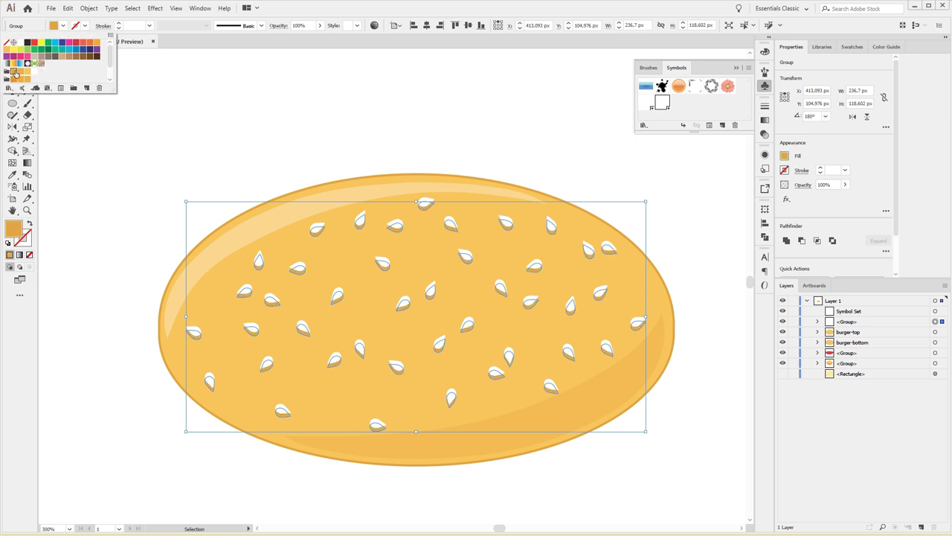
{"action": "left_click", "coordinate": [513, 138]}
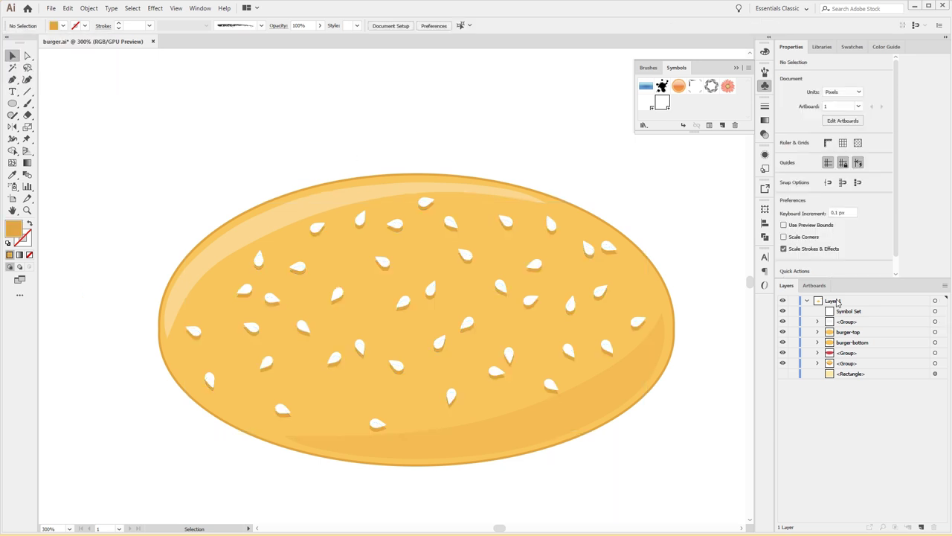
Step: Nudge the orange seed shadows up and right, then deselect
{"action": "left_click", "coordinate": [936, 322]}
{"action": "key", "text": "Up"}
{"action": "key", "text": "Up"}
{"action": "key", "text": "Up"}
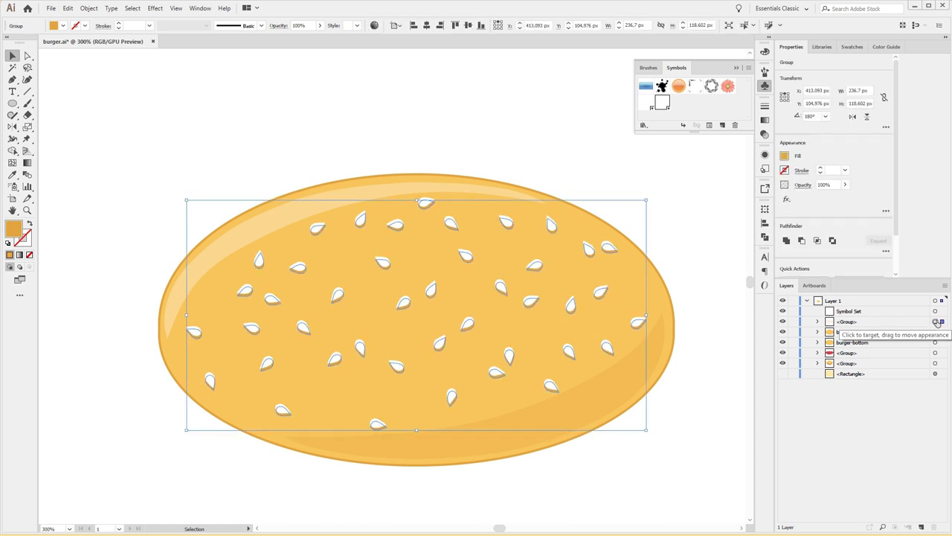
{"action": "key", "text": "Right"}
{"action": "key", "text": "Right"}
{"action": "key", "text": "Right"}
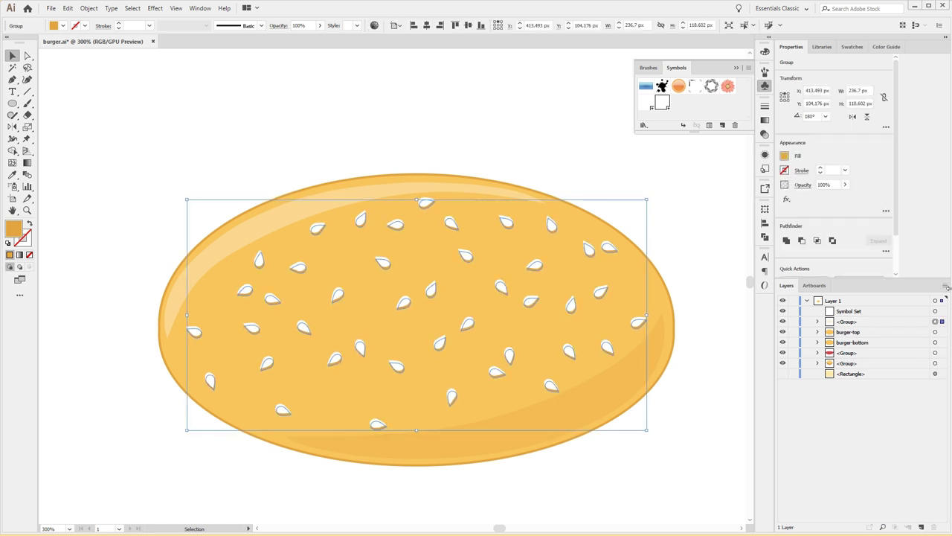
{"action": "left_click", "coordinate": [649, 158]}
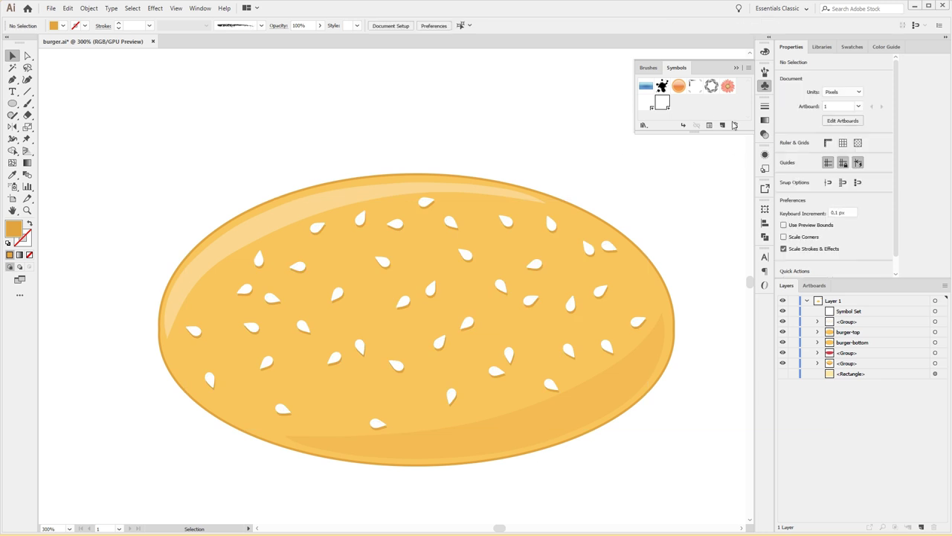
{"action": "key", "text": "ctrl+minus"}
{"action": "key", "text": "ctrl+minus"}
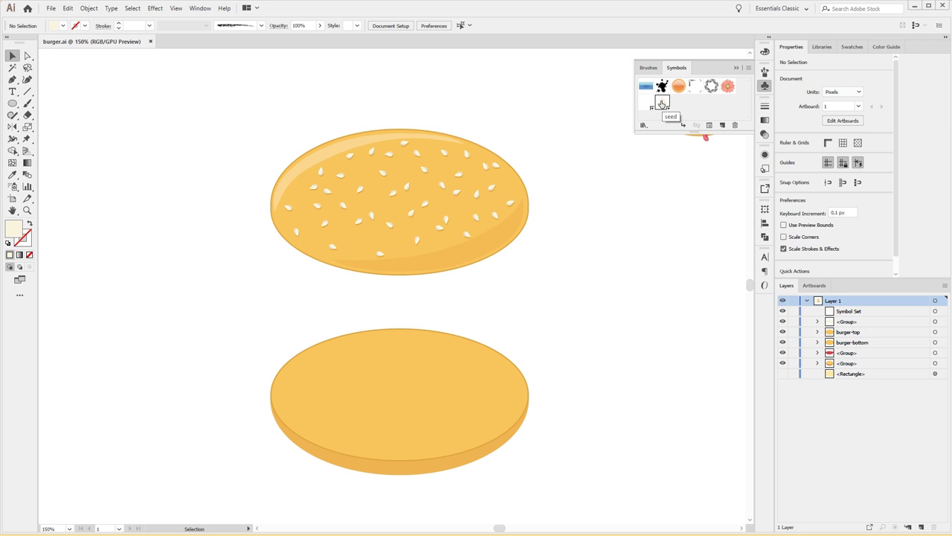
Step: Close the Symbols panel and scroll both bun halves into view
{"action": "left_click", "coordinate": [662, 105]}
{"action": "left_click", "coordinate": [764, 86]}
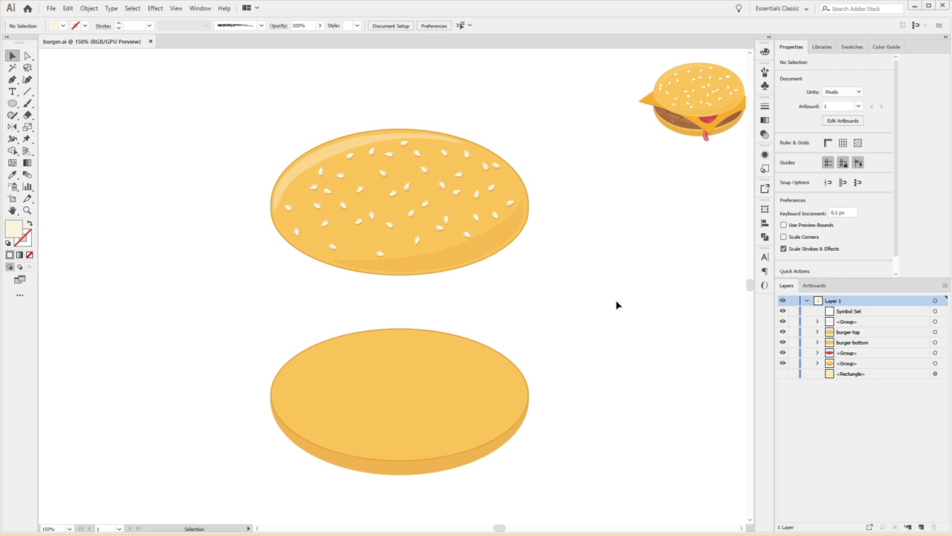
{"action": "scroll", "coordinate": [616, 310], "scroll_direction": "up", "scroll_amount": 1}
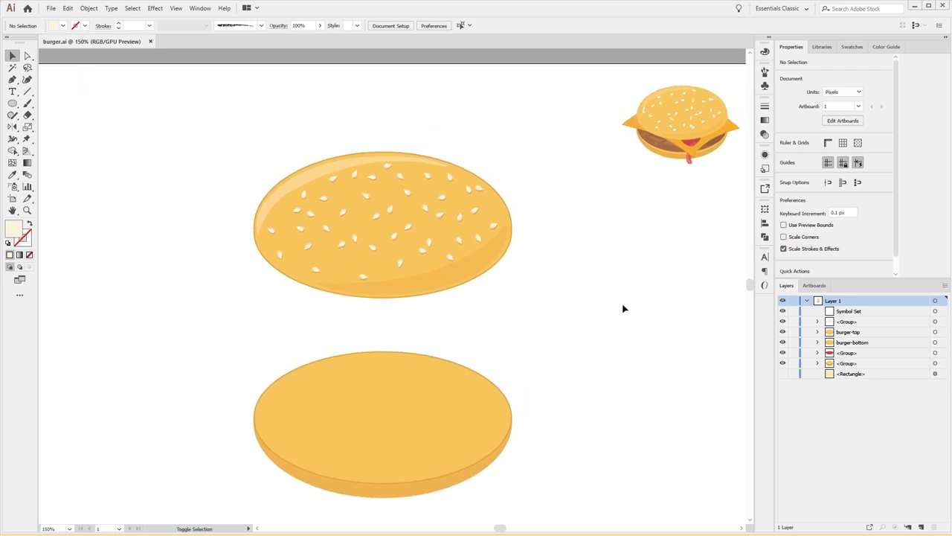
Step: Select the bottom bun's top ellipse in Isolation Mode and paste a copy in front
{"action": "double_click", "coordinate": [282, 379]}
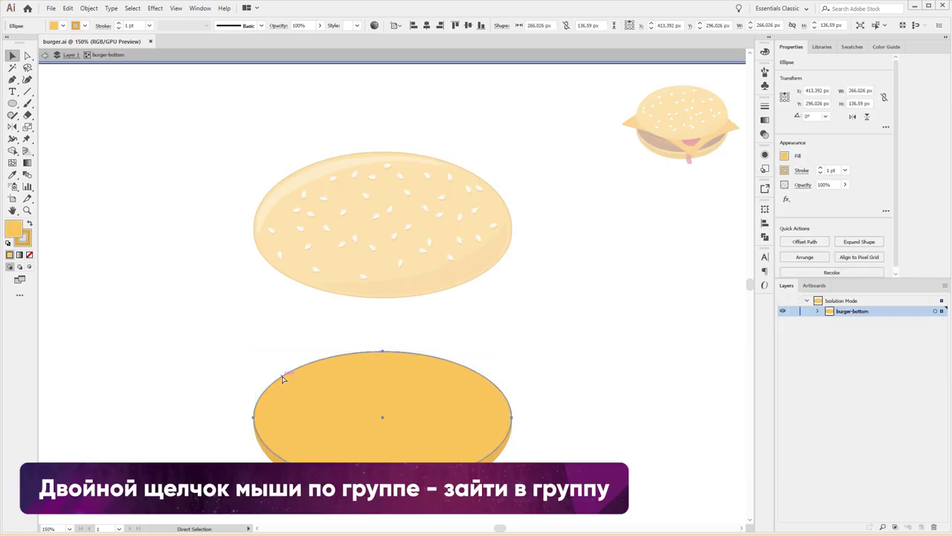
{"action": "left_click", "coordinate": [312, 405]}
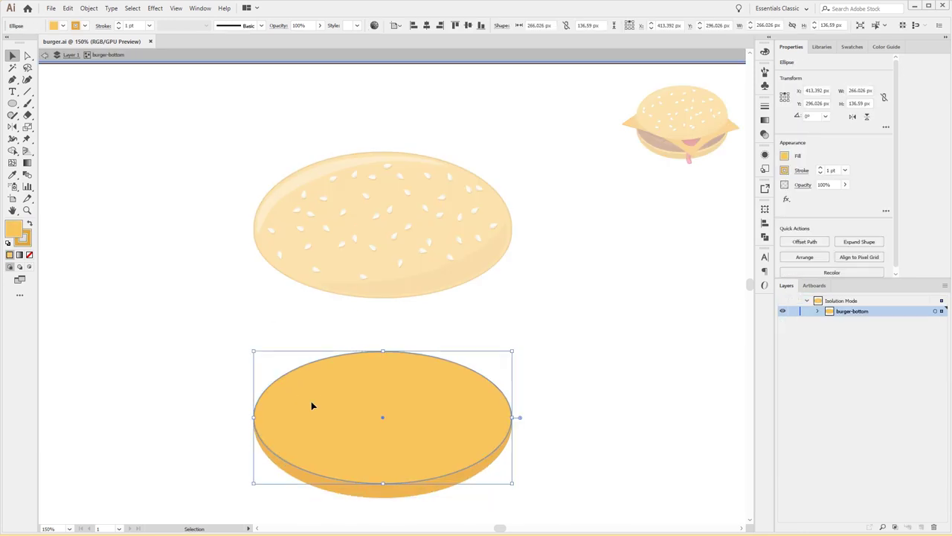
{"action": "left_click", "coordinate": [817, 311]}
{"action": "left_click", "coordinate": [584, 347]}
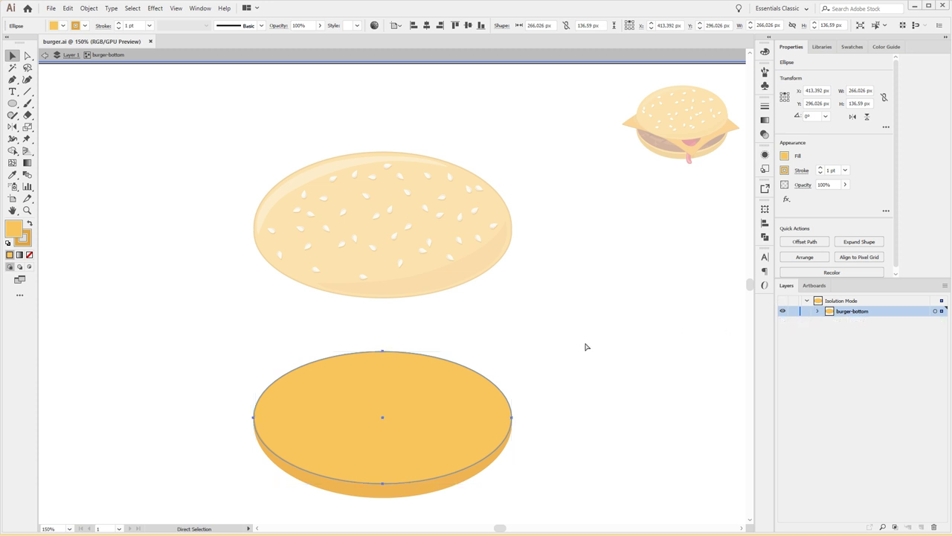
{"action": "double_click", "coordinate": [524, 342]}
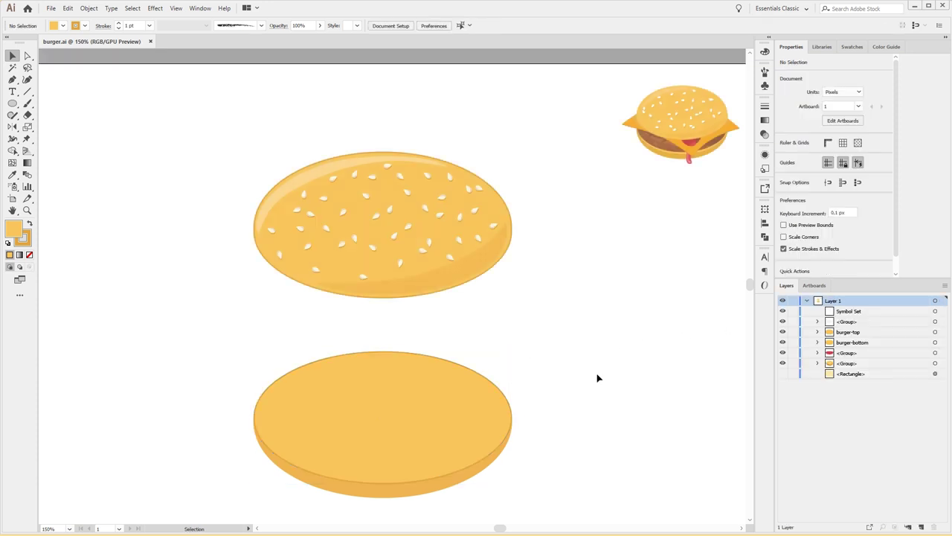
{"action": "key", "text": "ctrl+f"}
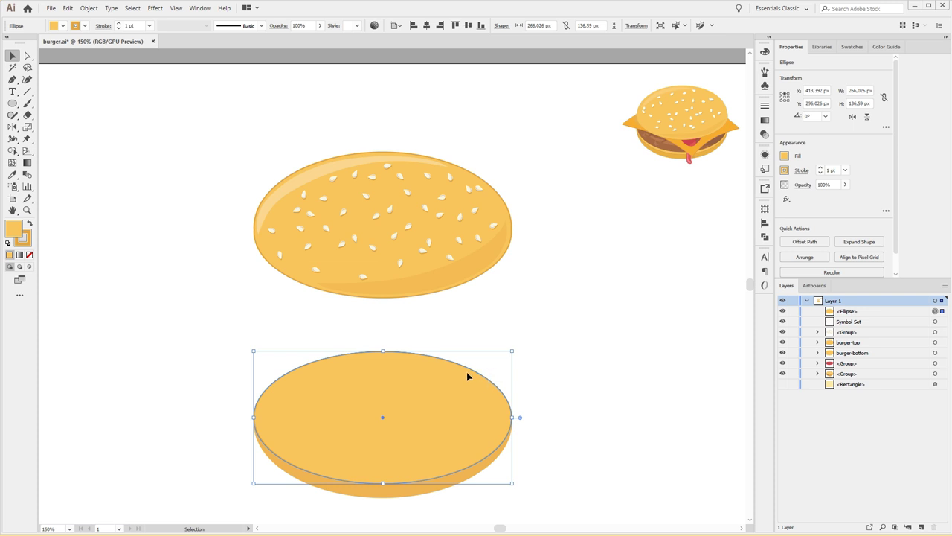
Step: Duplicate the bottom bun's top ellipse and shift the copy down about 13.5 px
{"action": "left_click_drag", "start_coordinate": [467, 375], "coordinate": [497, 328]}
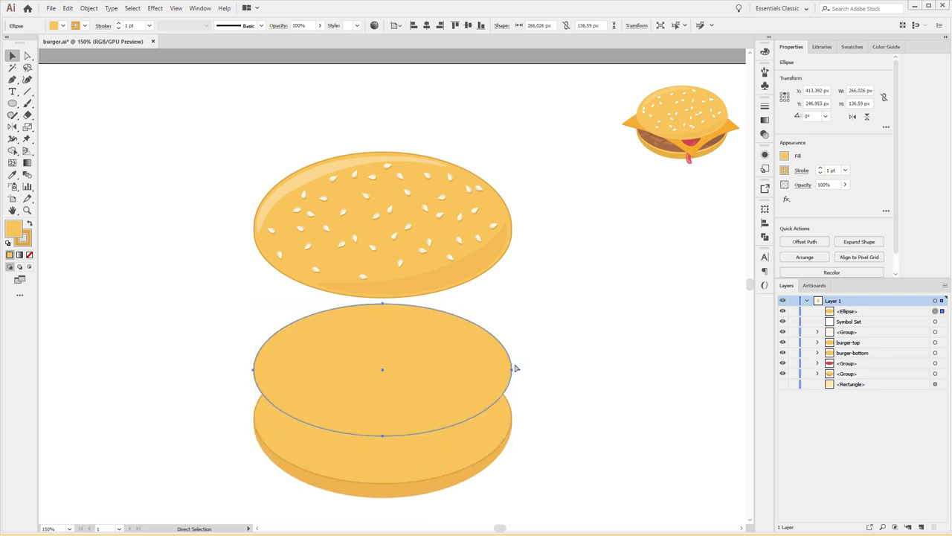
{"action": "key", "text": "ctrl+c"}
{"action": "key", "text": "ctrl+f"}
{"action": "left_click_drag", "start_coordinate": [504, 346], "coordinate": [502, 361]}
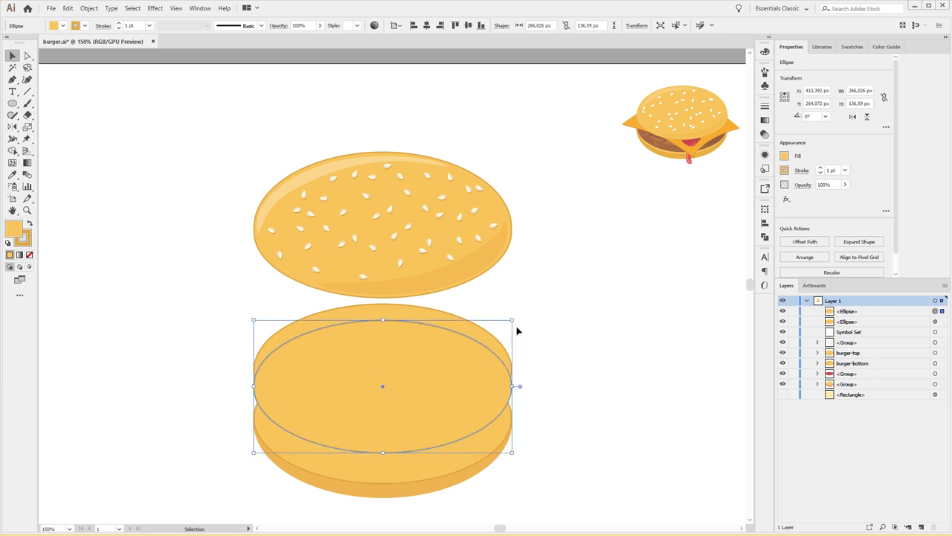
Step: Fill the shifted ellipse copy with a darker orange
{"action": "key", "text": "ctrl+bracketleft"}
{"action": "key", "text": "ctrl+bracketright"}
{"action": "key", "text": "ctrl+bracketleft"}
{"action": "key", "text": "ctrl+bracketright"}
{"action": "key", "text": "ctrl+bracketleft"}
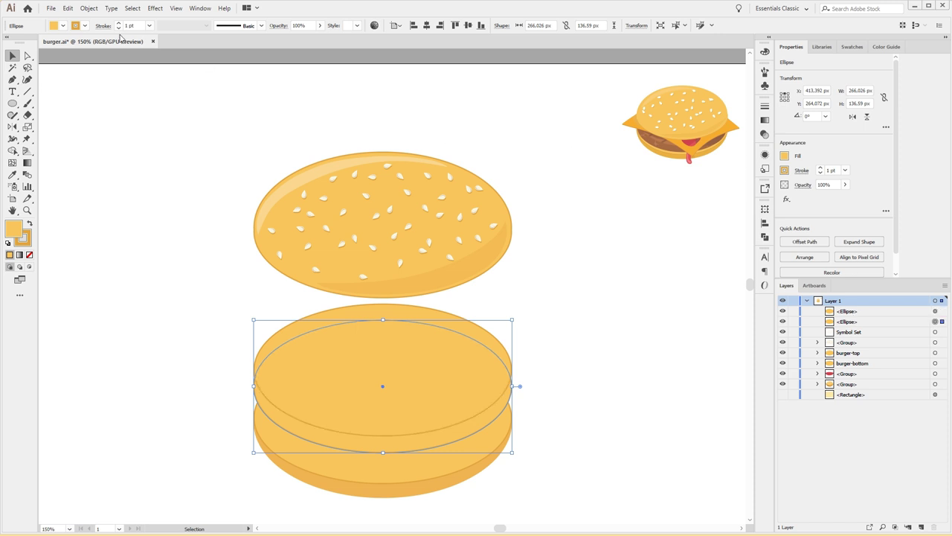
{"action": "left_click", "coordinate": [64, 26]}
{"action": "left_click", "coordinate": [12, 69]}
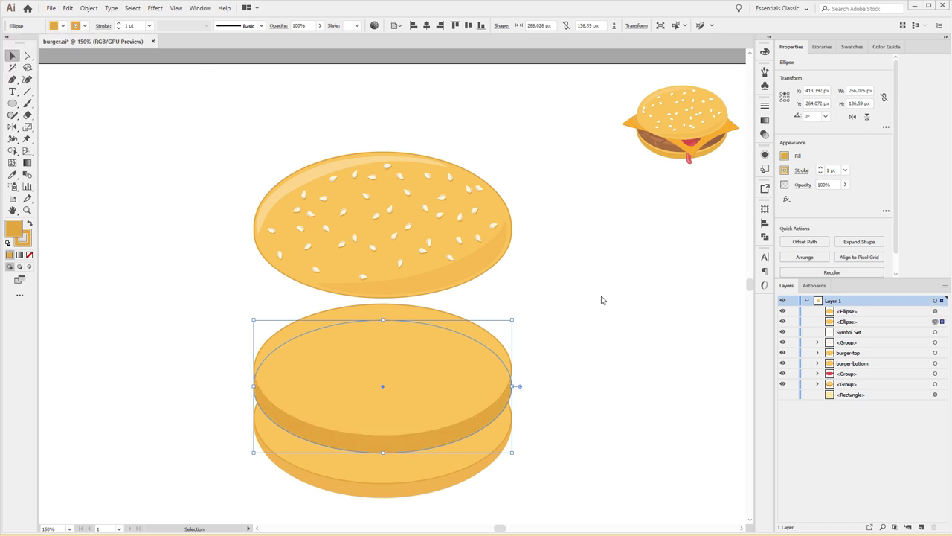
{"action": "key", "text": "a"}
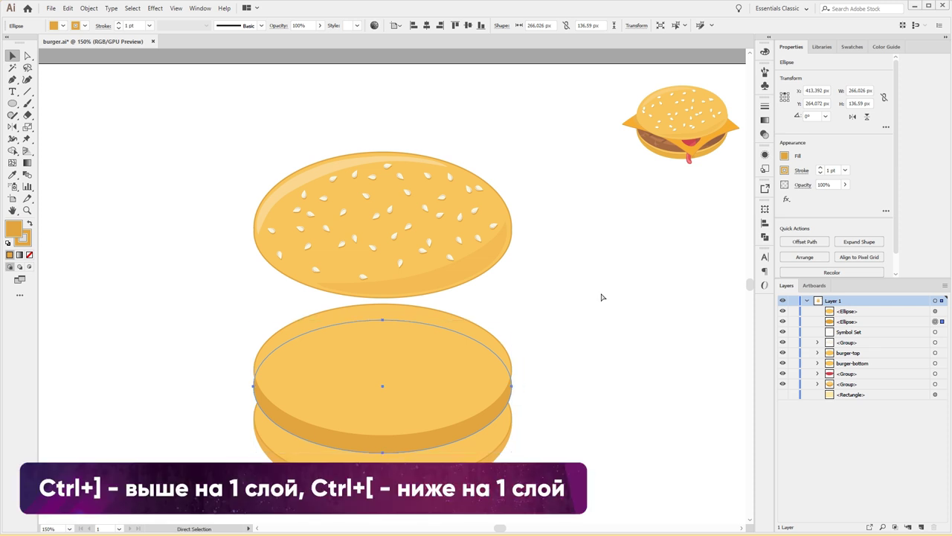
Step: Demonstrate moving the darker ellipse forward and backward with Ctrl+] and Ctrl+[
{"action": "key", "text": "ctrl+bracketright"}
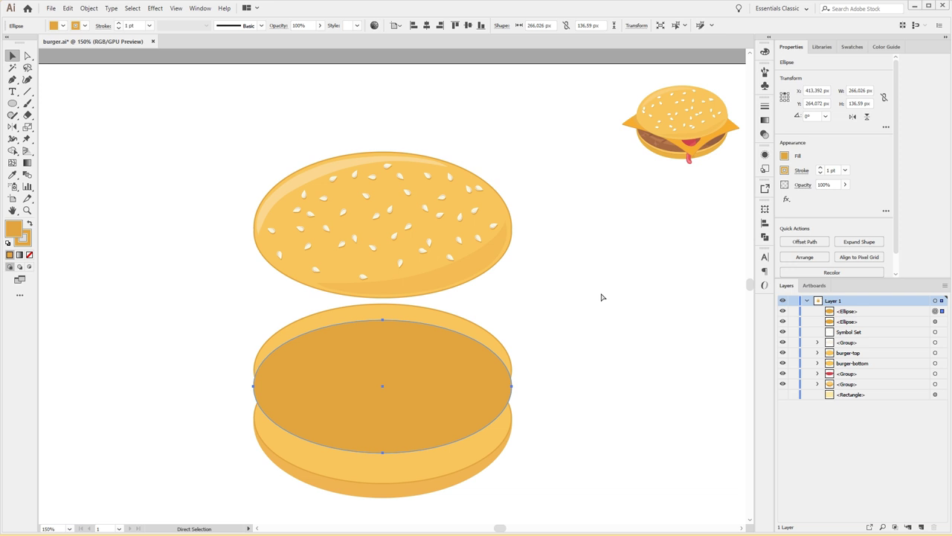
{"action": "key", "text": "ctrl+bracketleft"}
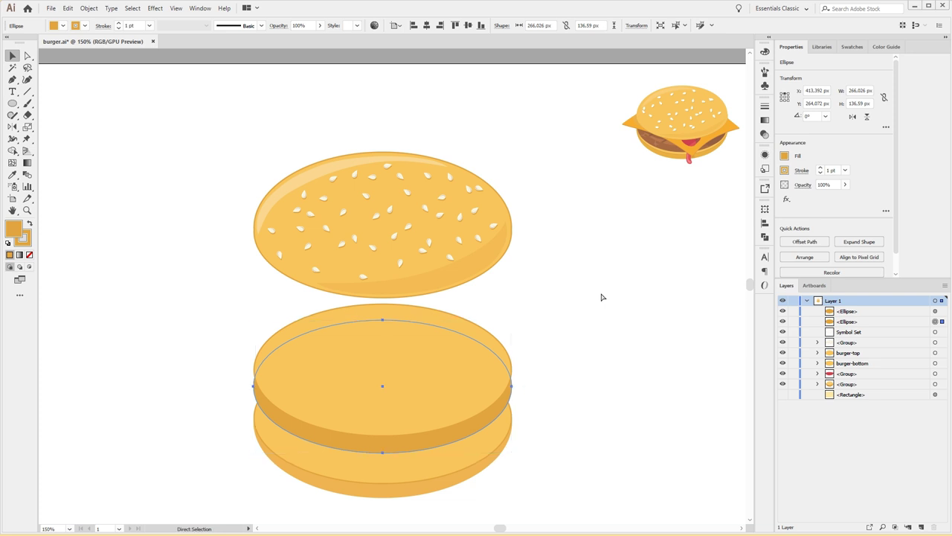
{"action": "key", "text": "ctrl+bracketright"}
{"action": "key", "text": "ctrl+bracketleft"}
{"action": "key", "text": "ctrl+bracketright"}
{"action": "key", "text": "ctrl+bracketleft"}
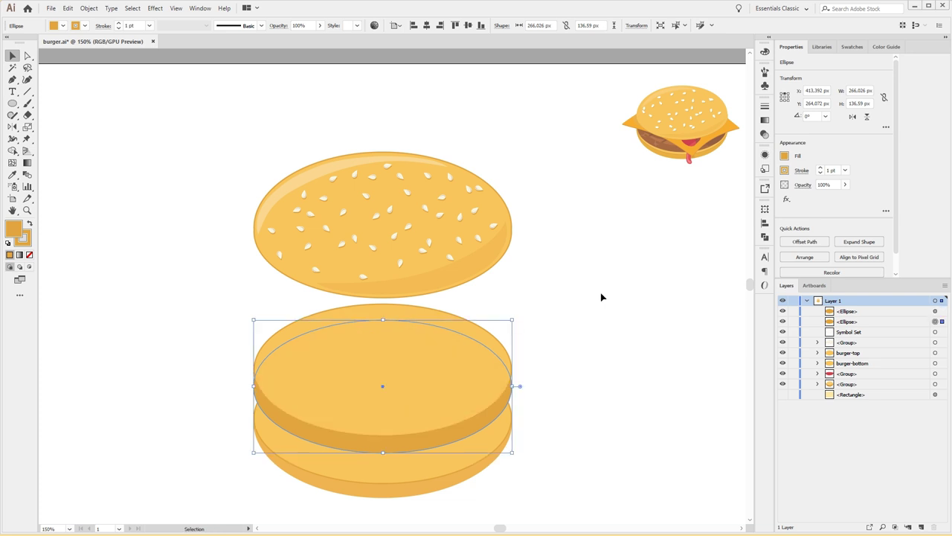
{"action": "key", "text": "ctrl+bracketleft"}
{"action": "key", "text": "ctrl+bracketleft"}
{"action": "key", "text": "ctrl+bracketleft"}
{"action": "key", "text": "ctrl+bracketleft"}
{"action": "key", "text": "ctrl+bracketleft"}
{"action": "key", "text": "ctrl+bracketleft"}
{"action": "key", "text": "ctrl+bracketleft"}
{"action": "key", "text": "ctrl+bracketright"}
{"action": "key", "text": "ctrl+bracketright"}
{"action": "key", "text": "ctrl+bracketright"}
{"action": "key", "text": "ctrl+bracketright"}
{"action": "key", "text": "ctrl+bracketright"}
{"action": "key", "text": "ctrl+bracketright"}
{"action": "key", "text": "ctrl+bracketright"}
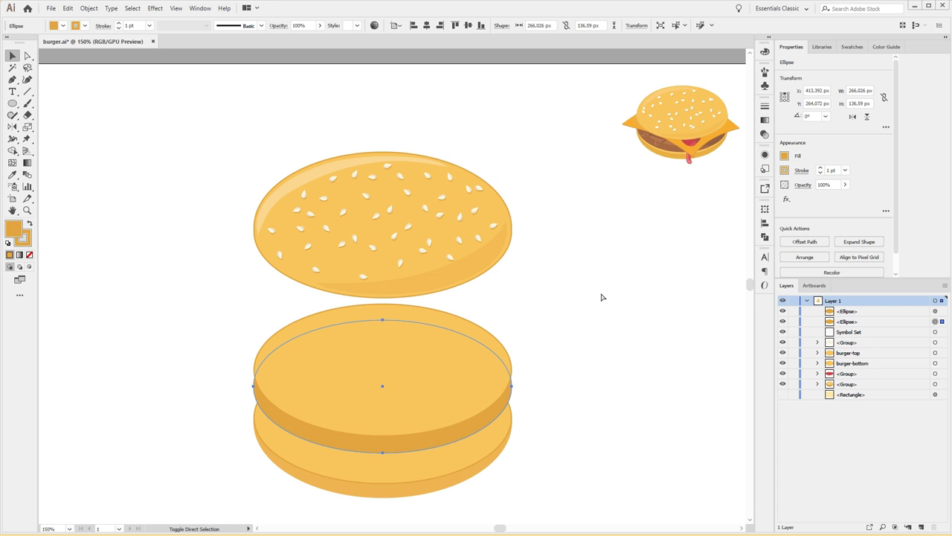
Step: Try Send to Back and Bring to Front, then leave the darker ellipse just behind the lighter one
{"action": "key", "text": "ctrl+shift+bracketleft"}
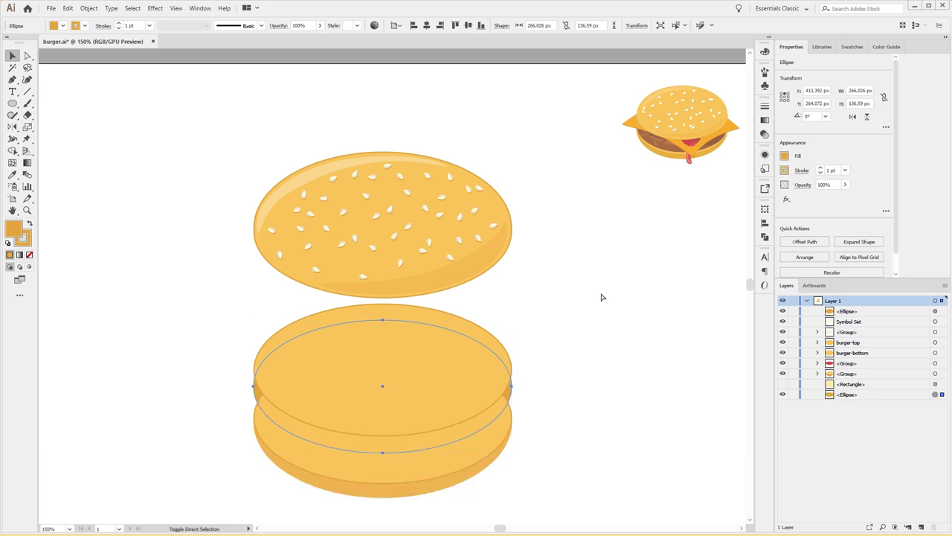
{"action": "key", "text": "ctrl+shift+bracketright"}
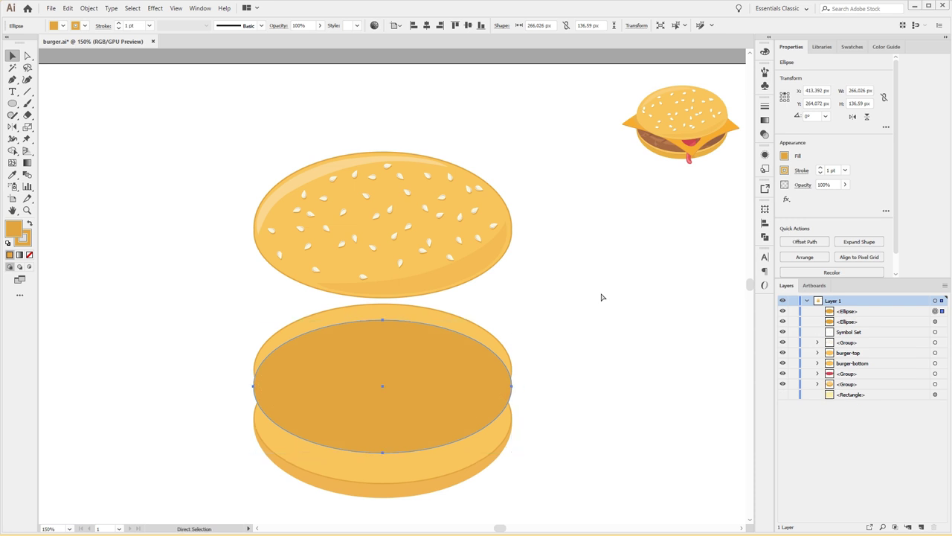
{"action": "key", "text": "ctrl+bracketleft"}
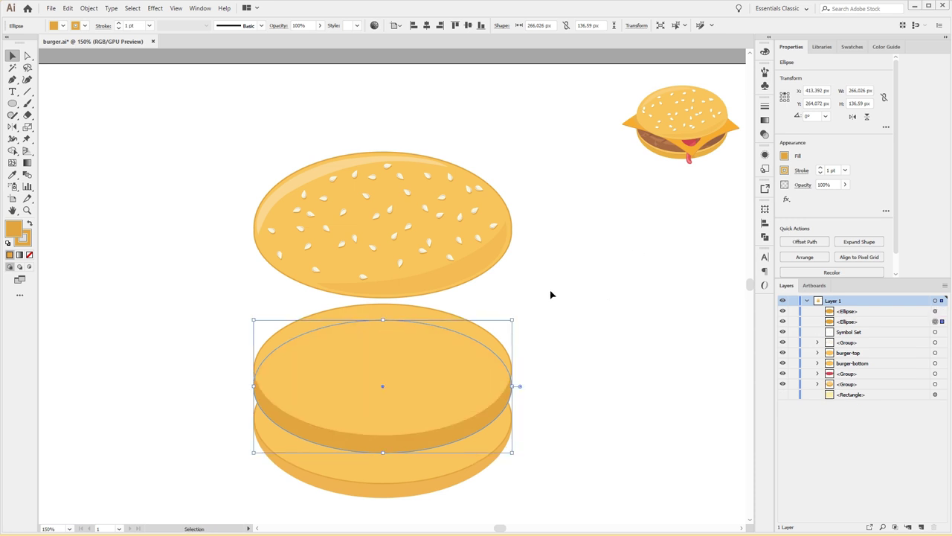
{"action": "left_click", "coordinate": [518, 354]}
{"action": "scroll", "coordinate": [516, 350], "scroll_direction": "up", "scroll_amount": 2}
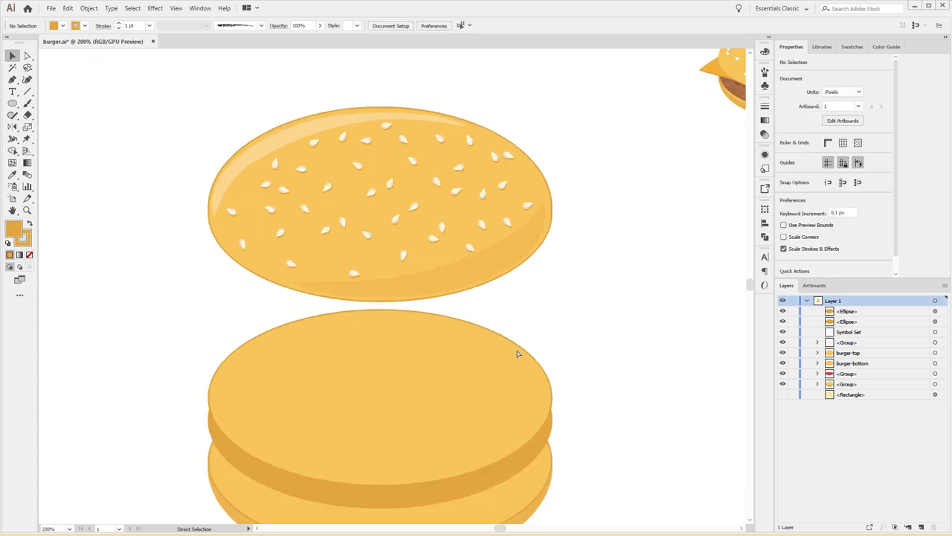
{"action": "scroll", "coordinate": [517, 348], "scroll_direction": "up", "scroll_amount": 1}
{"action": "scroll", "coordinate": [234, 217], "scroll_direction": "down", "scroll_amount": 5}
{"action": "scroll", "coordinate": [240, 276], "scroll_direction": "left", "scroll_amount": 3}
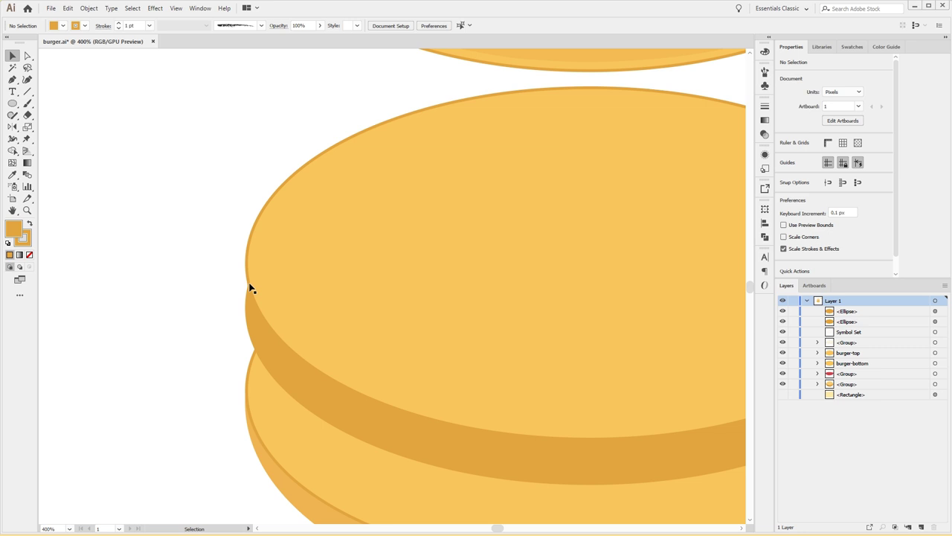
Step: Draw a closed four-point Pen path joining the left and right edges of both bottom-bun ellipses
{"action": "key", "text": "p"}
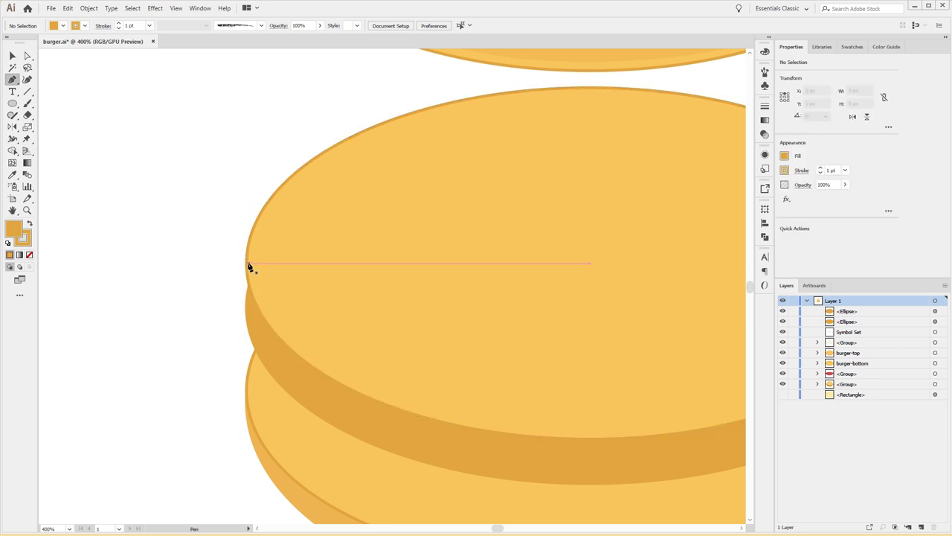
{"action": "left_click", "coordinate": [247, 263]}
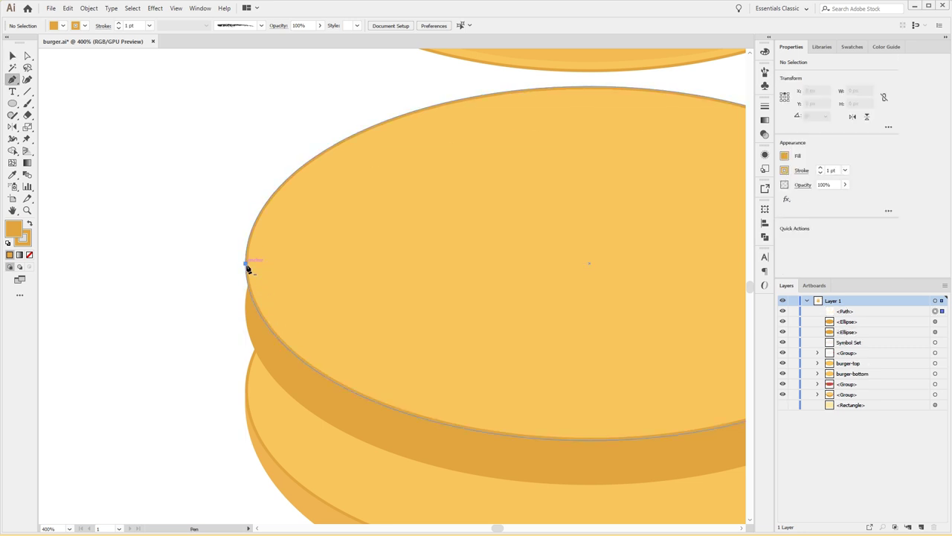
{"action": "left_click", "coordinate": [247, 323]}
{"action": "left_click_drag", "start_coordinate": [427, 334], "coordinate": [308, 278]}
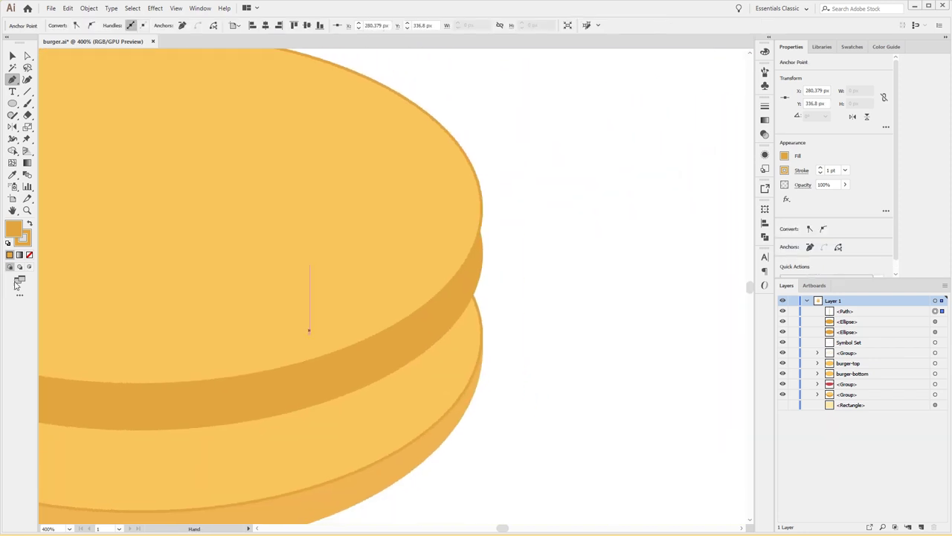
{"action": "left_click", "coordinate": [482, 265]}
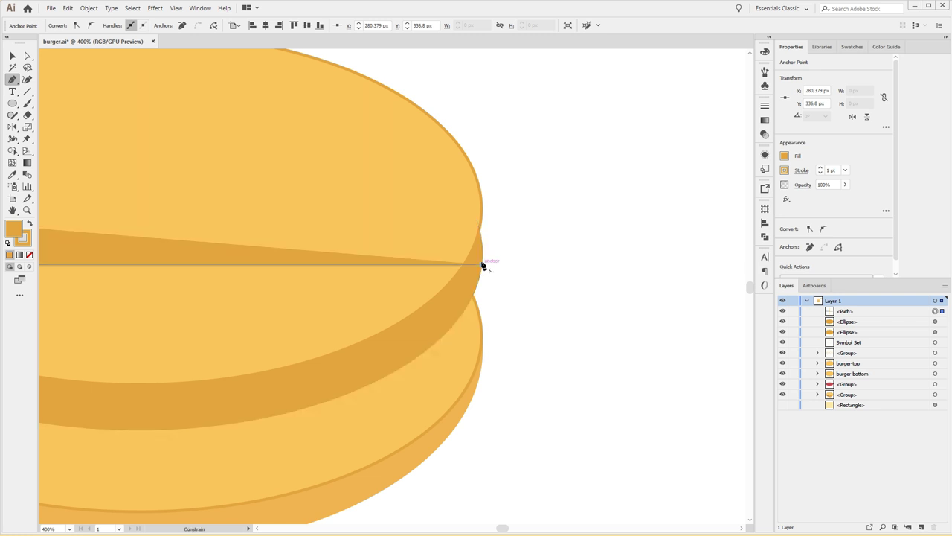
{"action": "left_click", "coordinate": [483, 207]}
{"action": "left_click_drag", "start_coordinate": [364, 213], "coordinate": [803, 229]}
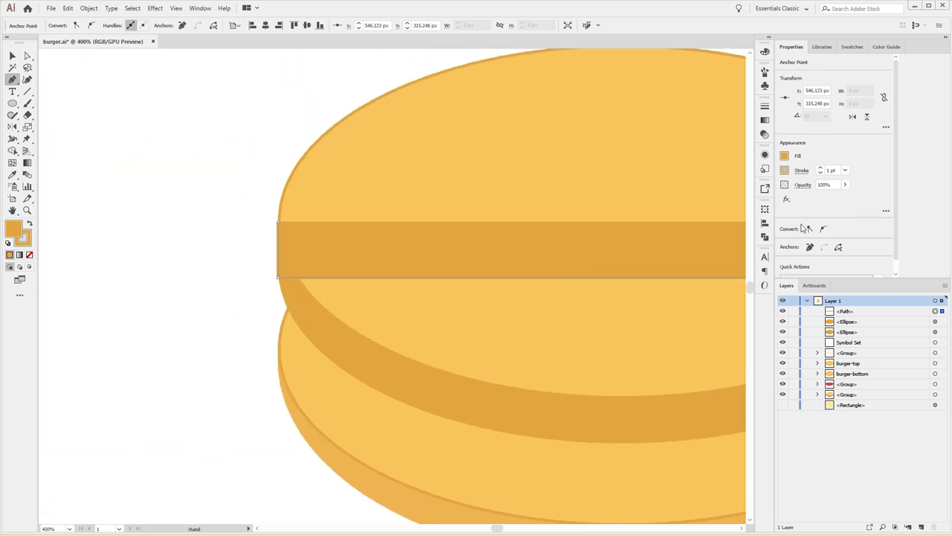
{"action": "left_click", "coordinate": [278, 221]}
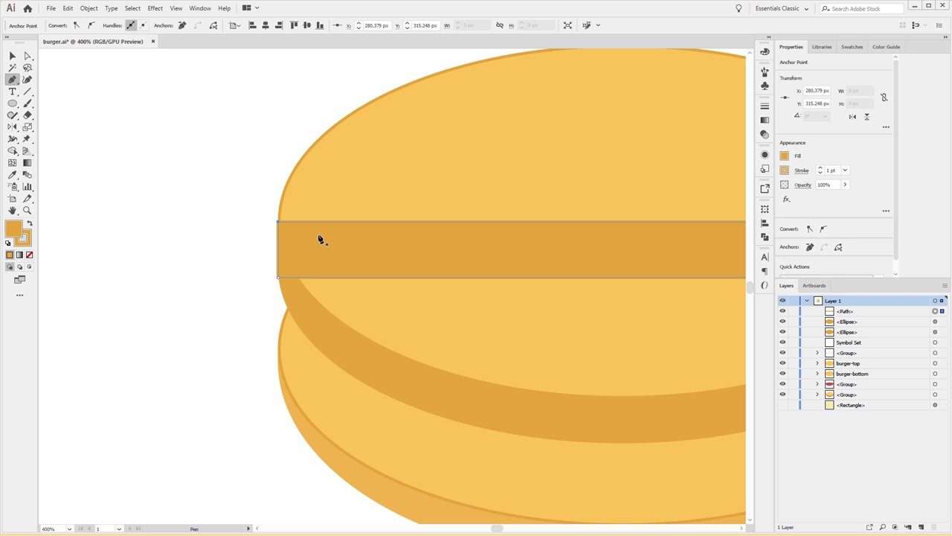
{"action": "key", "text": "v"}
{"action": "left_click", "coordinate": [219, 221]}
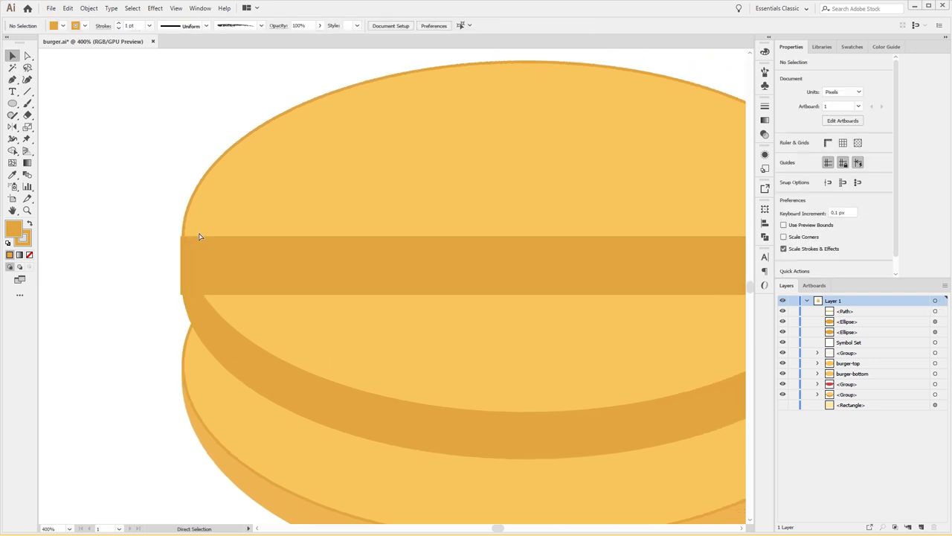
{"action": "key", "text": "ctrl+minus"}
{"action": "key", "text": "ctrl+minus"}
{"action": "key", "text": "ctrl+minus"}
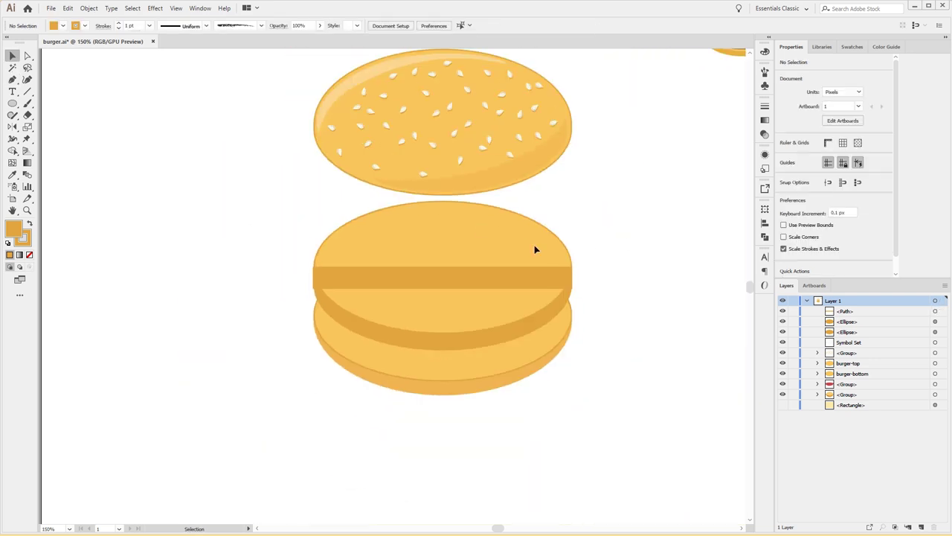
{"action": "left_click", "coordinate": [419, 273]}
Step: Send the side band behind the lower bun's top oval and set its stroke to None
{"action": "key", "text": "ctrl+bracketleft"}
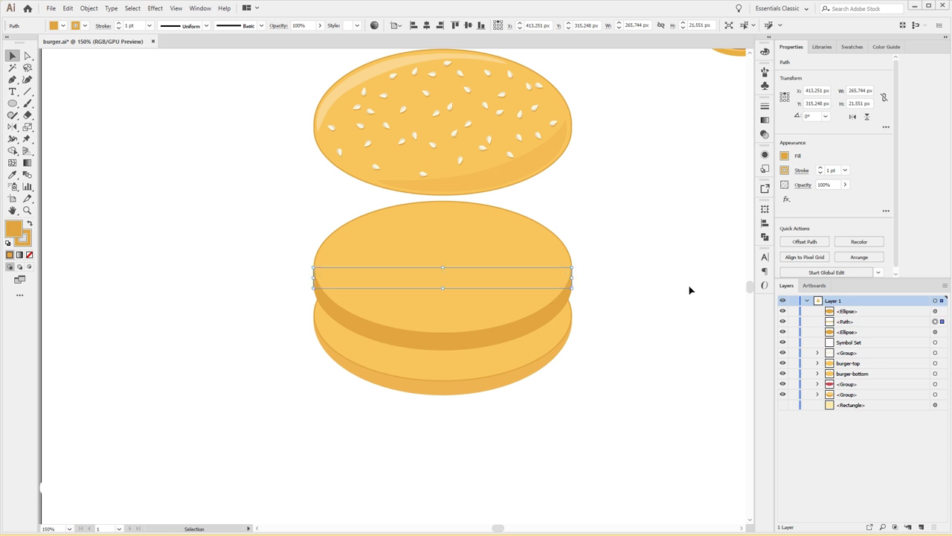
{"action": "left_click", "coordinate": [659, 256]}
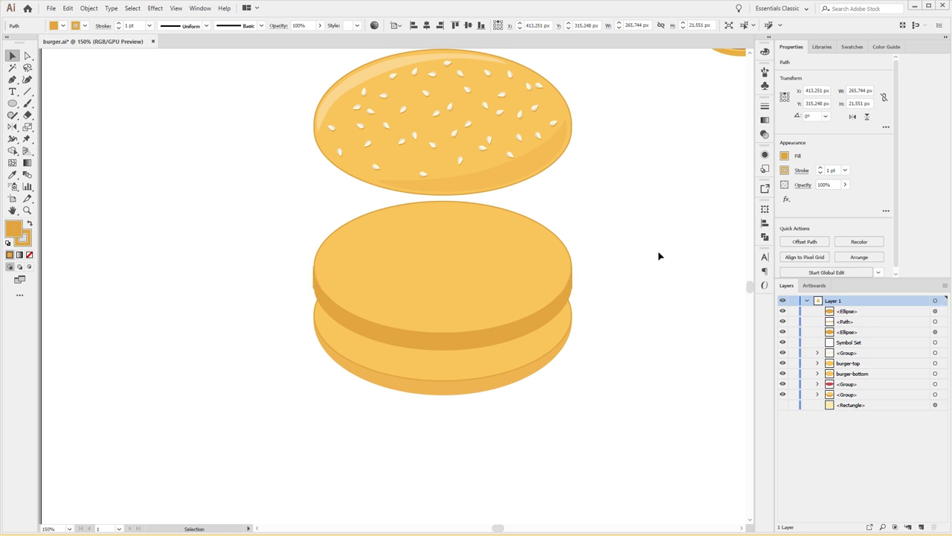
{"action": "key", "text": "ctrl+equal"}
{"action": "key", "text": "ctrl+equal"}
{"action": "key", "text": "ctrl+equal"}
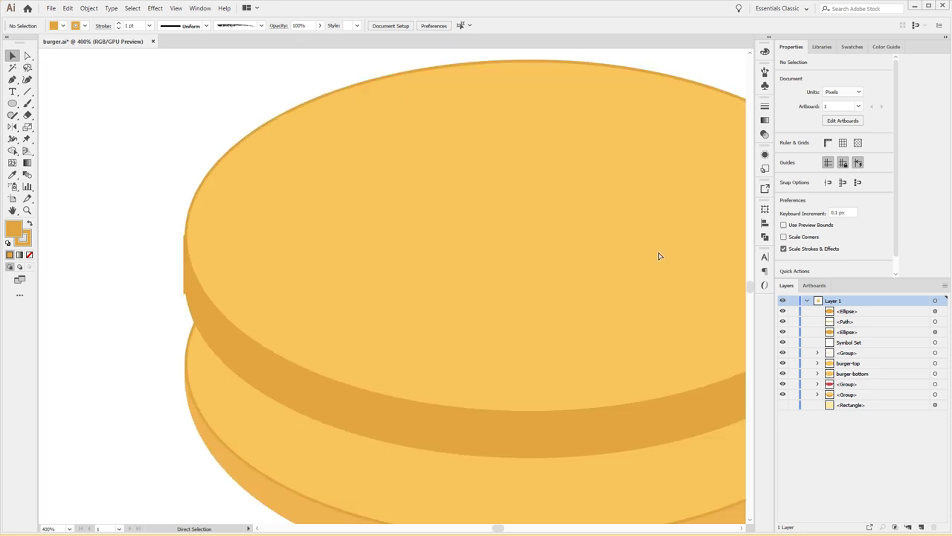
{"action": "left_click", "coordinate": [186, 279]}
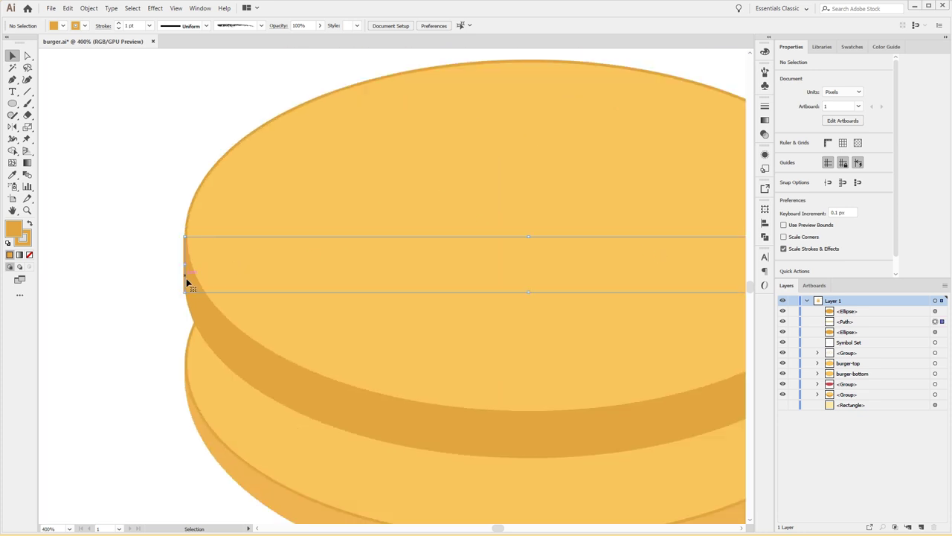
{"action": "left_click", "coordinate": [85, 27]}
{"action": "left_click", "coordinate": [7, 43]}
{"action": "left_click", "coordinate": [95, 195]}
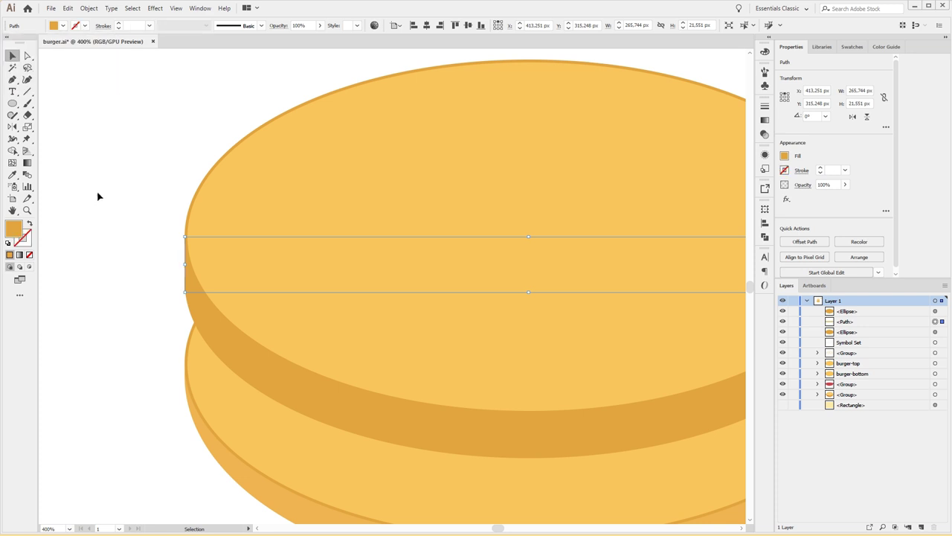
{"action": "mouse_move", "coordinate": [462, 216]}
{"action": "left_mouse_down"}
{"action": "mouse_move", "coordinate": [319, 227]}
{"action": "mouse_move", "coordinate": [487, 219]}
{"action": "mouse_move", "coordinate": [319, 223]}
{"action": "mouse_move", "coordinate": [517, 225]}
{"action": "mouse_move", "coordinate": [175, 215]}
{"action": "mouse_move", "coordinate": [191, 227]}
{"action": "left_mouse_up"}
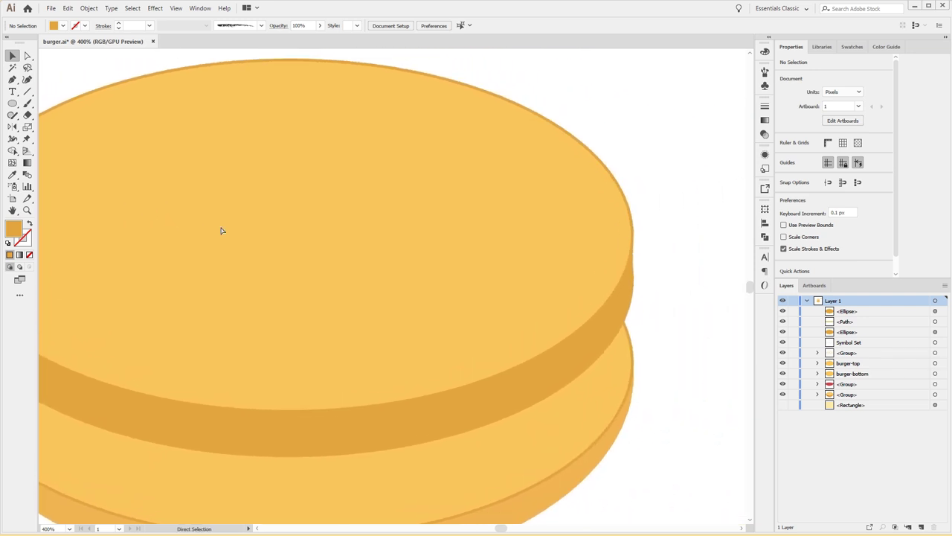
{"action": "key", "text": "ctrl+minus"}
{"action": "key", "text": "ctrl+minus"}
{"action": "key", "text": "ctrl+minus"}
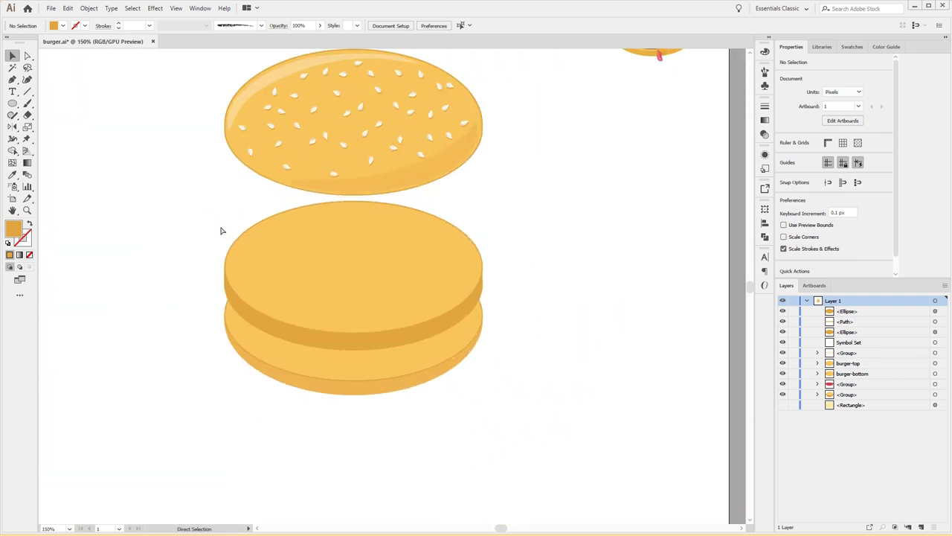
{"action": "key", "text": "ctrl+plus"}
{"action": "key", "text": "ctrl+plus"}
{"action": "mouse_move", "coordinate": [221, 231]}
{"action": "left_mouse_down"}
{"action": "mouse_move", "coordinate": [287, 206]}
{"action": "mouse_move", "coordinate": [306, 211]}
{"action": "left_mouse_up"}
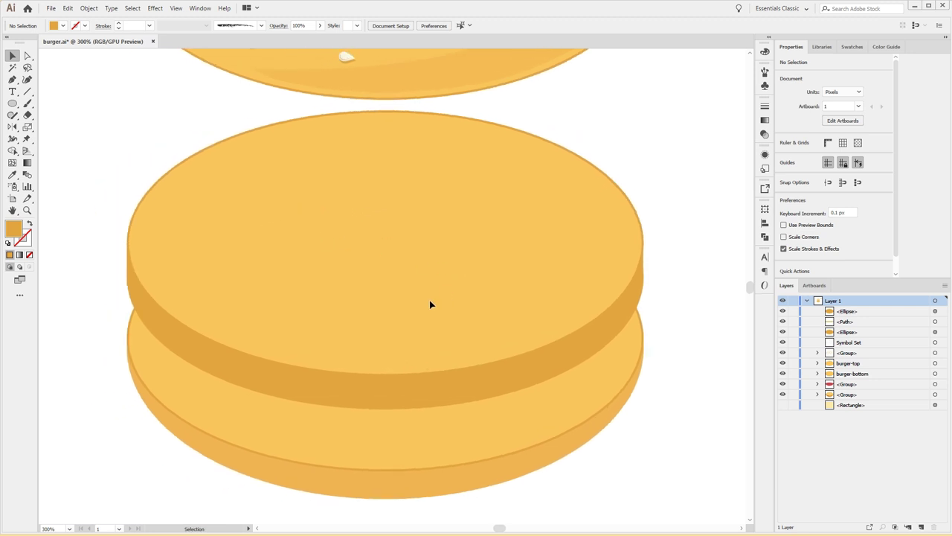
Step: Give the patty's top oval a dark brown outline
{"action": "left_click", "coordinate": [935, 311]}
{"action": "left_click", "coordinate": [62, 26]}
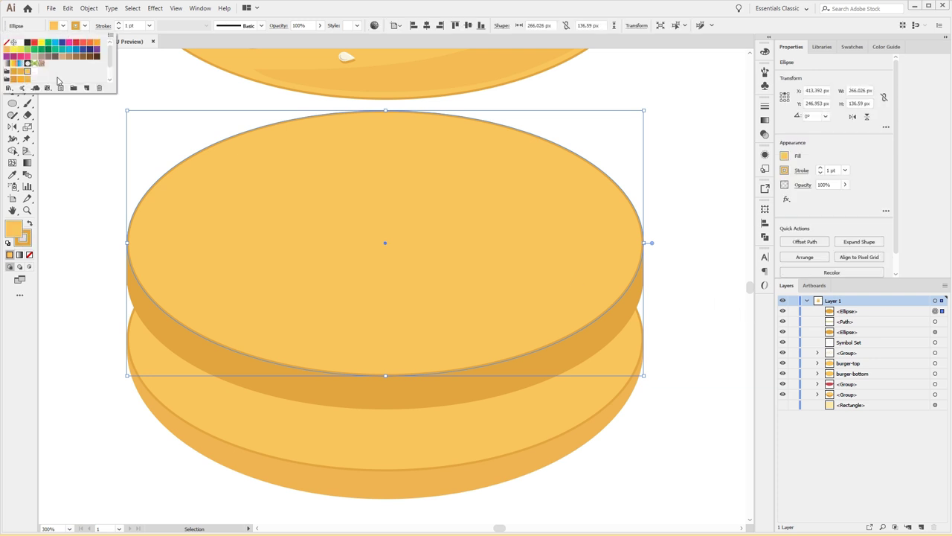
{"action": "scroll", "coordinate": [58, 78], "scroll_direction": "down", "scroll_amount": 2}
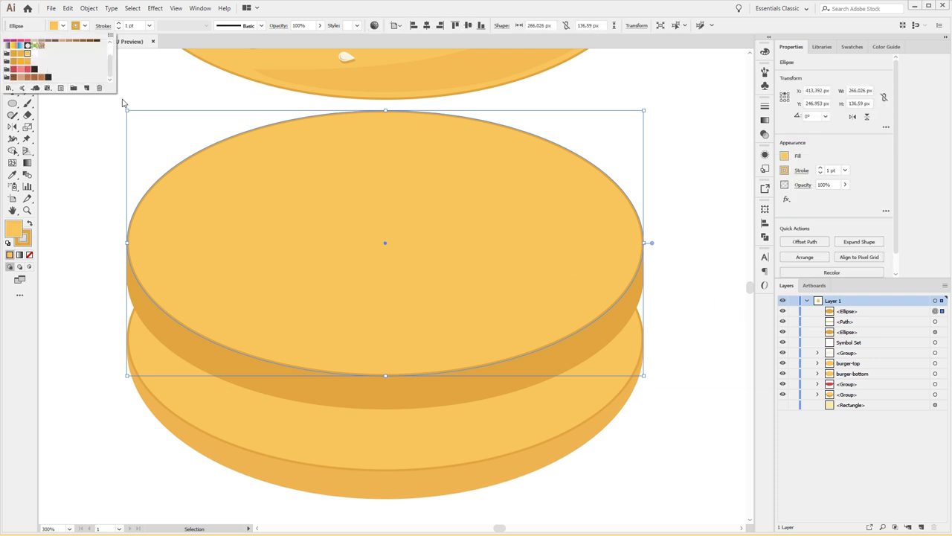
{"action": "left_click_drag", "start_coordinate": [113, 90], "coordinate": [127, 169]}
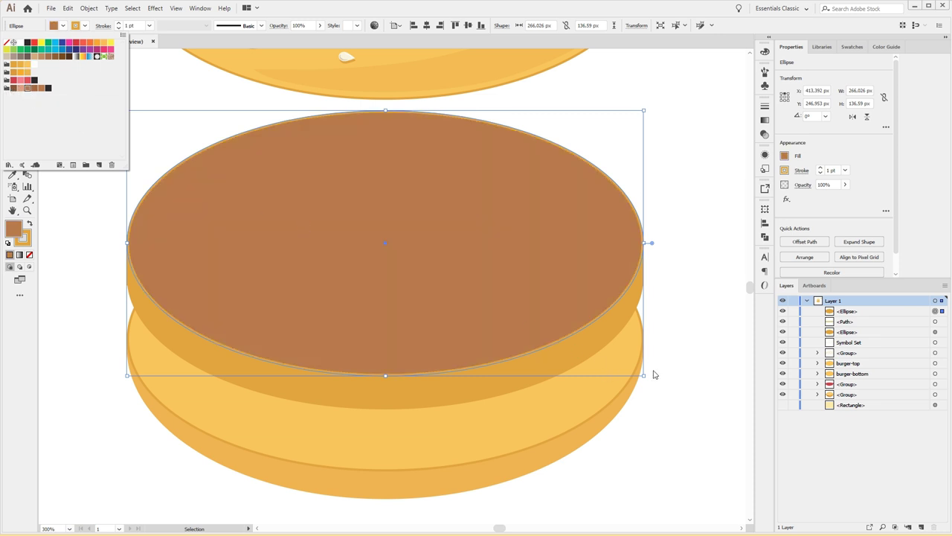
{"action": "left_click", "coordinate": [85, 25]}
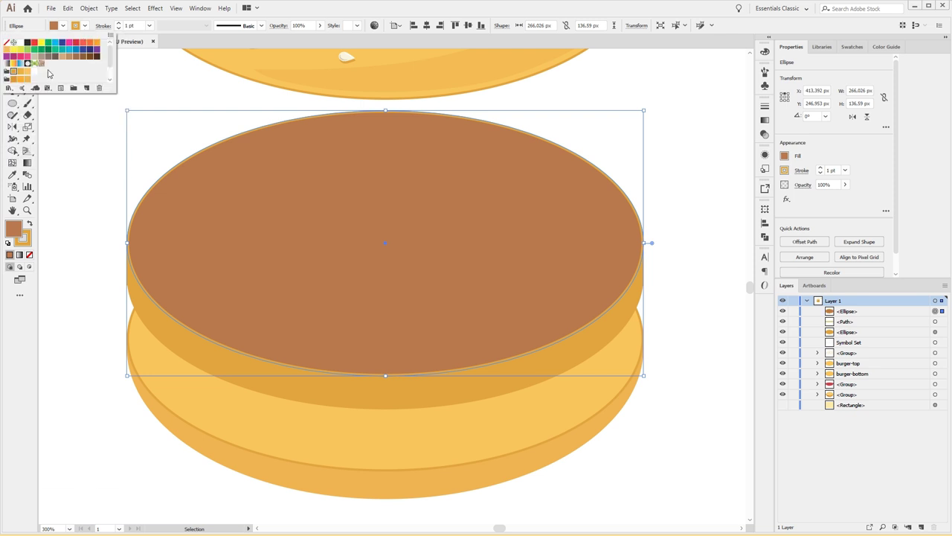
{"action": "scroll", "coordinate": [18, 67], "scroll_direction": "down", "scroll_amount": 2}
{"action": "left_click", "coordinate": [13, 77]}
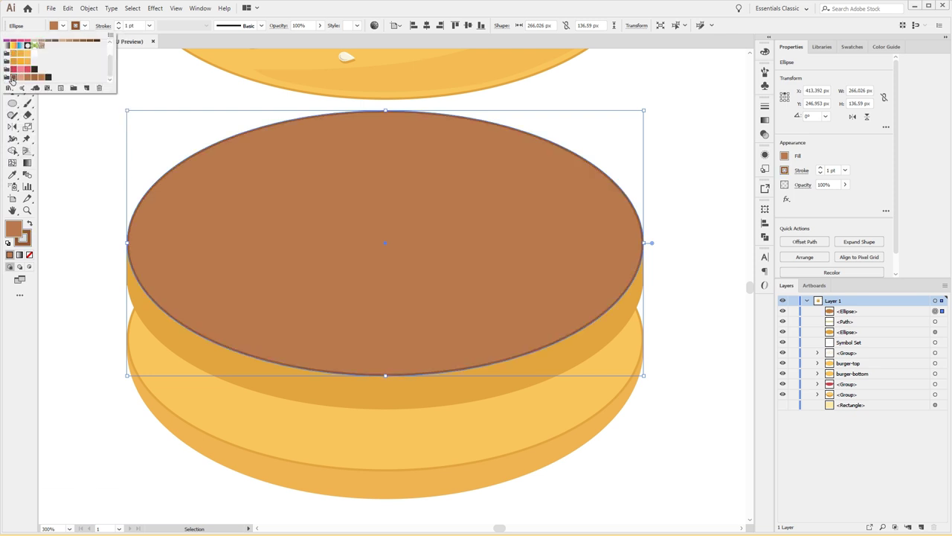
{"action": "left_click", "coordinate": [634, 251]}
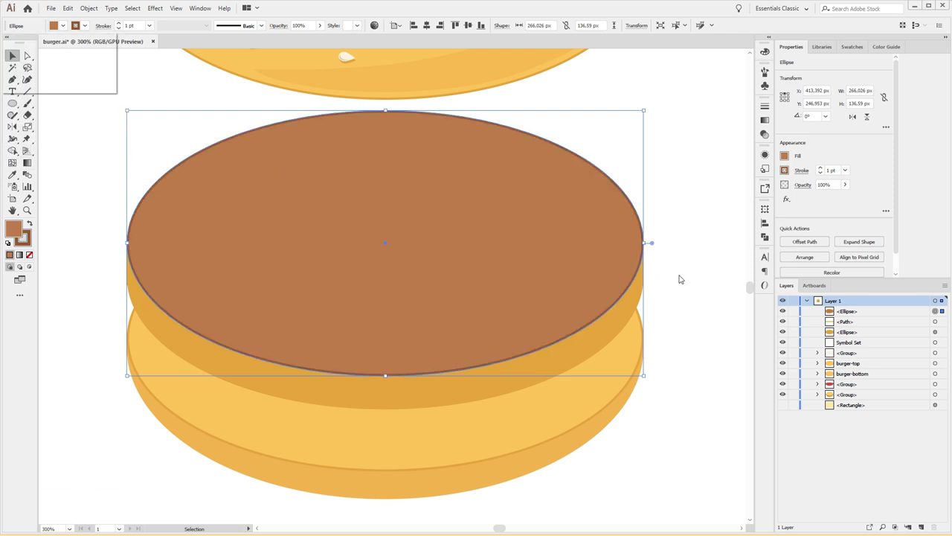
Step: Fill the patty's lower oval lighter brown and give it a dark brown outline
{"action": "left_click", "coordinate": [633, 316]}
{"action": "left_click", "coordinate": [61, 28]}
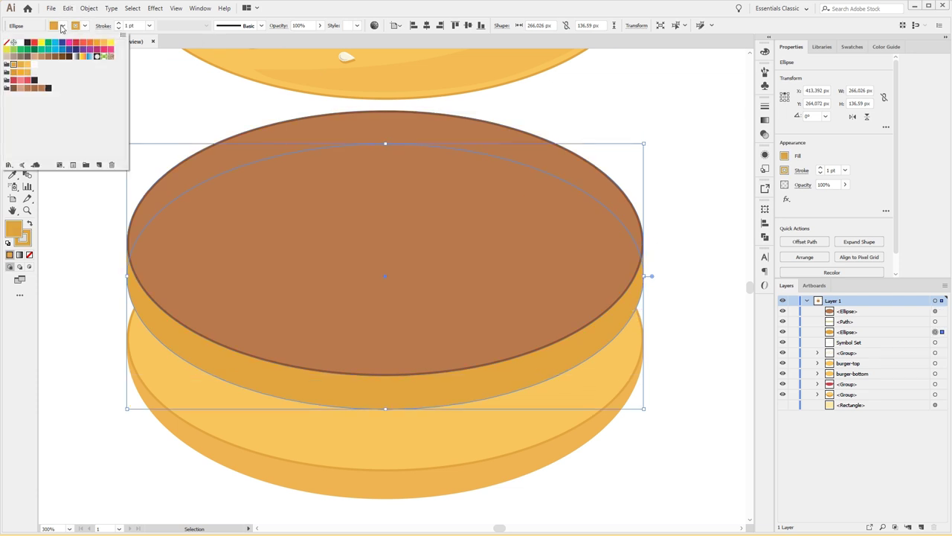
{"action": "left_click", "coordinate": [12, 89]}
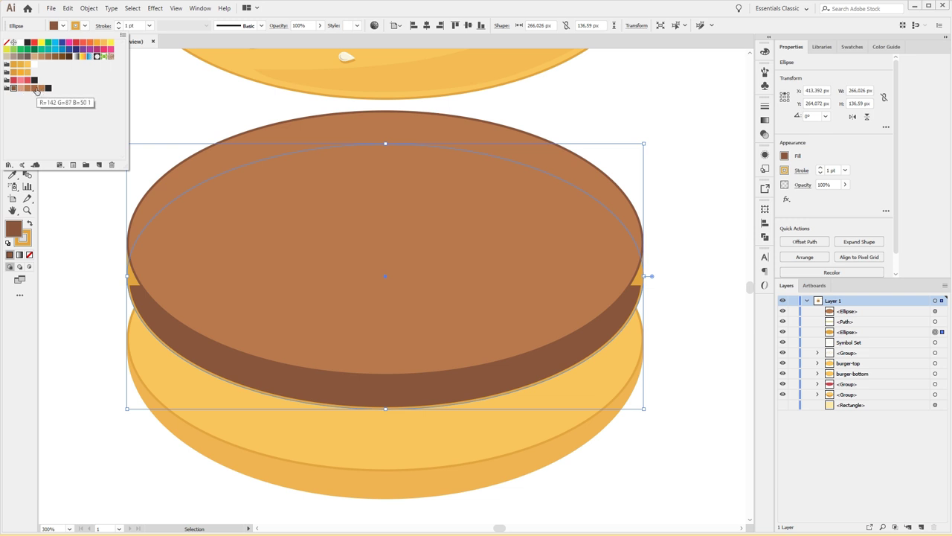
{"action": "left_click", "coordinate": [34, 88]}
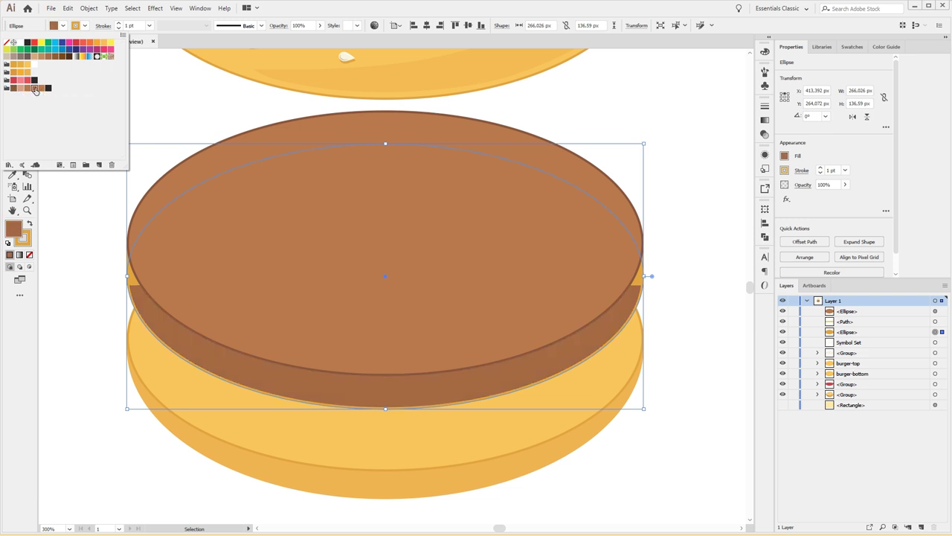
{"action": "left_click", "coordinate": [84, 26]}
{"action": "left_click", "coordinate": [14, 78]}
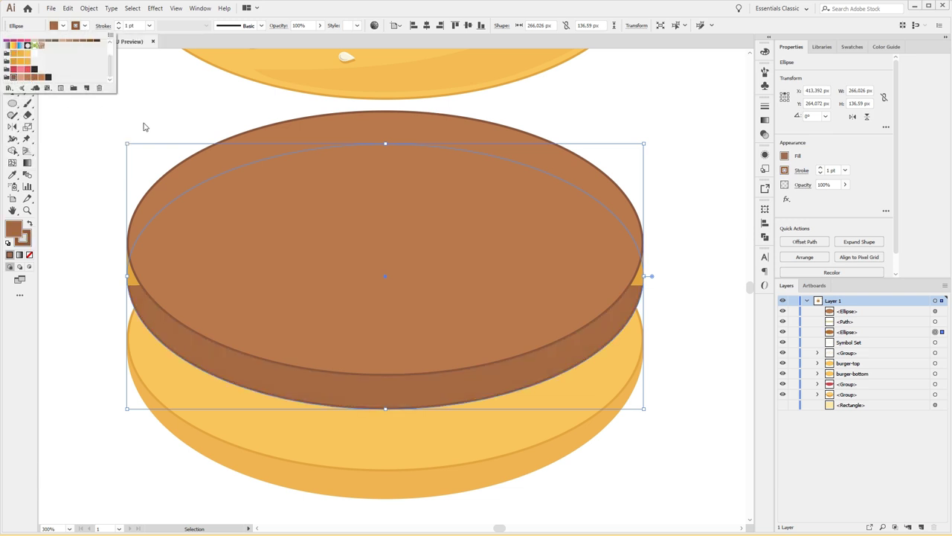
{"action": "left_click", "coordinate": [933, 325]}
{"action": "left_click", "coordinate": [935, 322]}
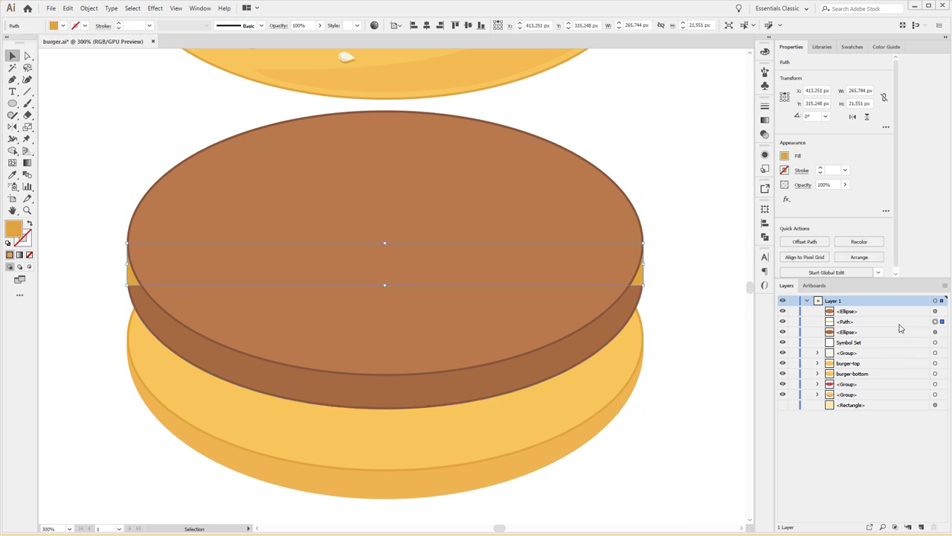
Step: Stack the side path under the lower brown oval and merge both with Pathfinder Unite
{"action": "left_click_drag", "start_coordinate": [900, 328], "coordinate": [895, 340]}
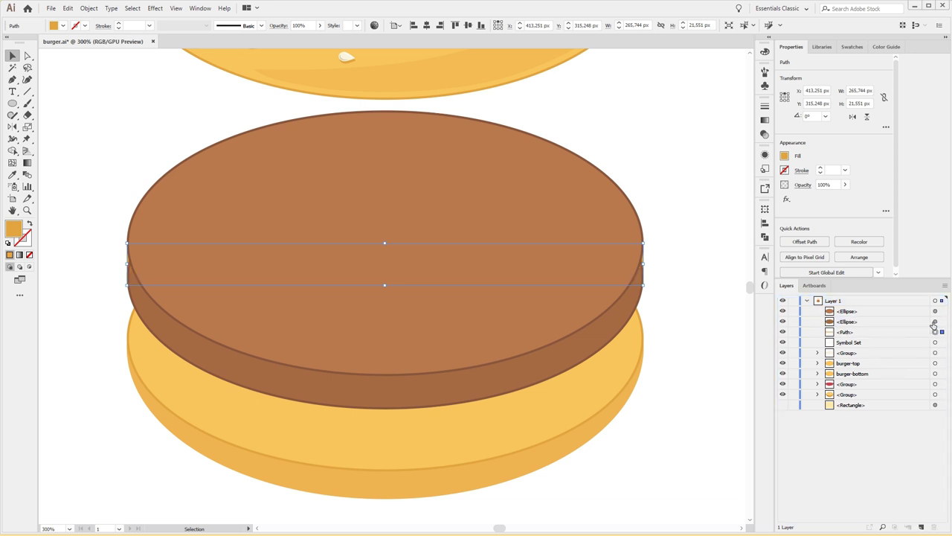
{"action": "left_click", "coordinate": [935, 322], "text": "shift"}
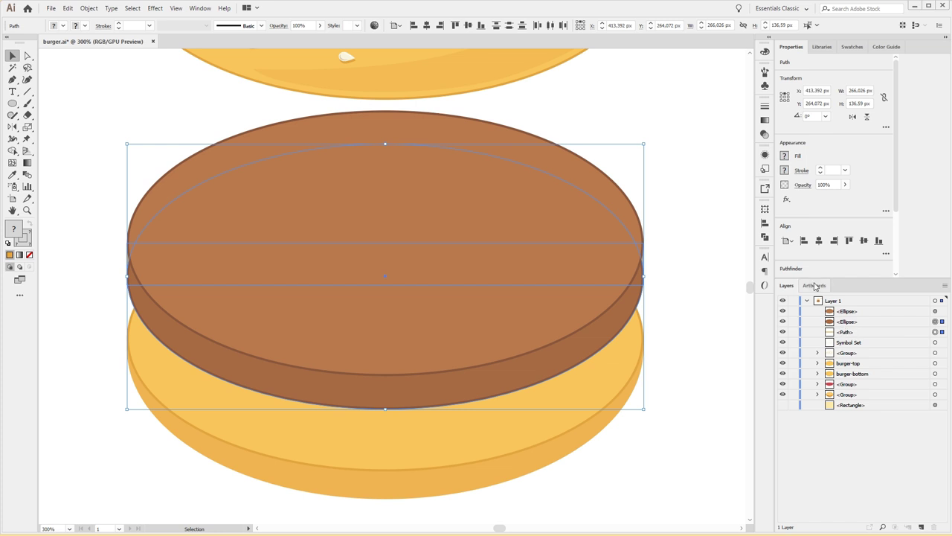
{"action": "scroll", "coordinate": [793, 230], "scroll_direction": "down", "scroll_amount": 3}
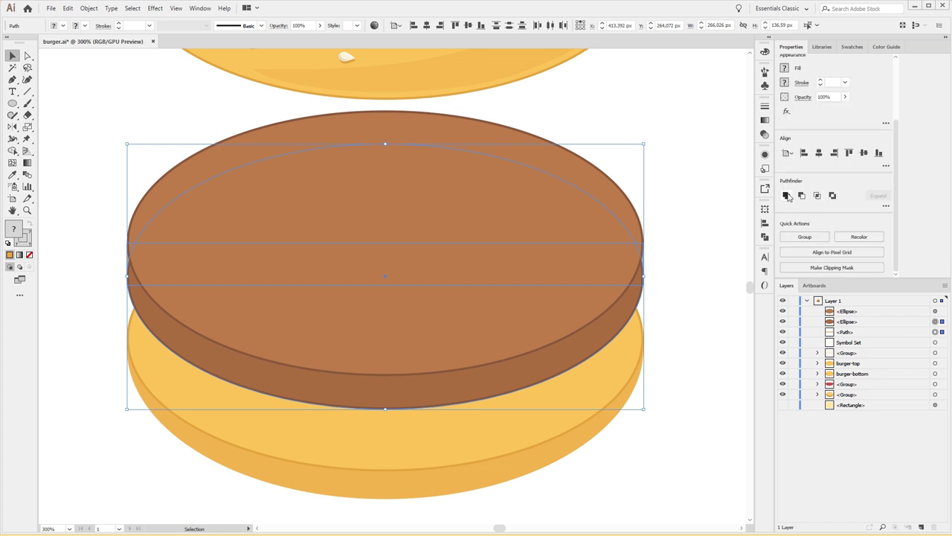
{"action": "left_click", "coordinate": [788, 197]}
{"action": "left_click", "coordinate": [678, 271]}
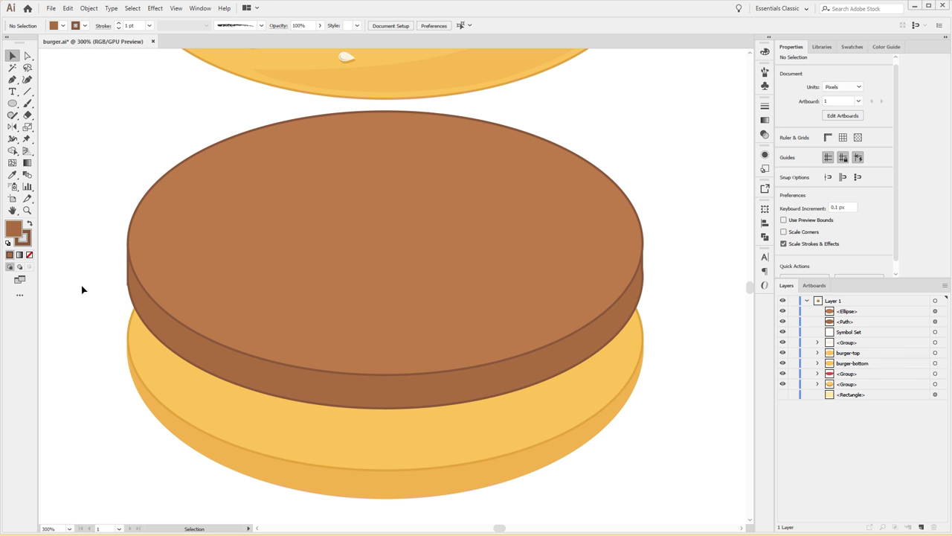
{"action": "key", "text": "ctrl+plus"}
{"action": "key", "text": "ctrl+plus"}
{"action": "key", "text": "ctrl+plus"}
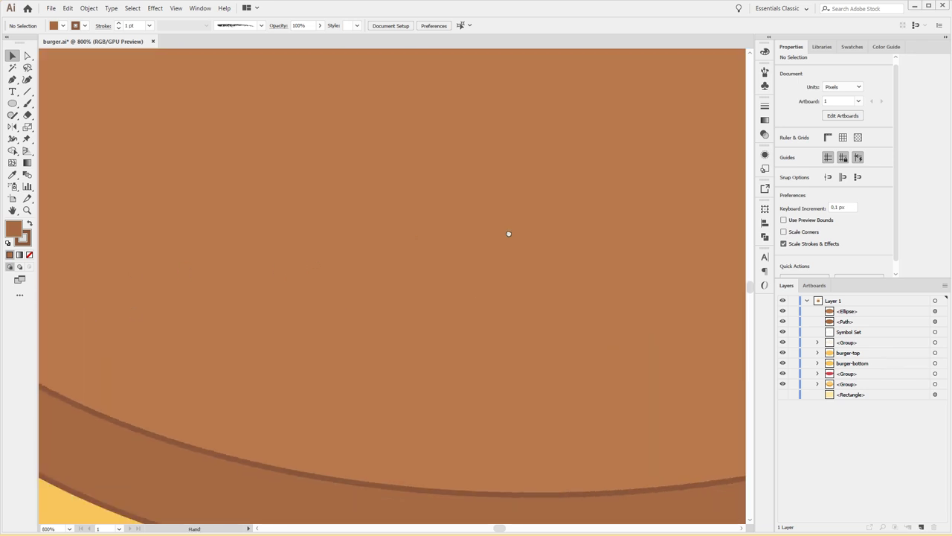
{"action": "scroll", "coordinate": [420, 239], "scroll_direction": "left", "scroll_amount": 5}
{"action": "key", "text": "ctrl+plus"}
{"action": "key", "text": "ctrl+y"}
{"action": "key", "text": "ctrl+y"}
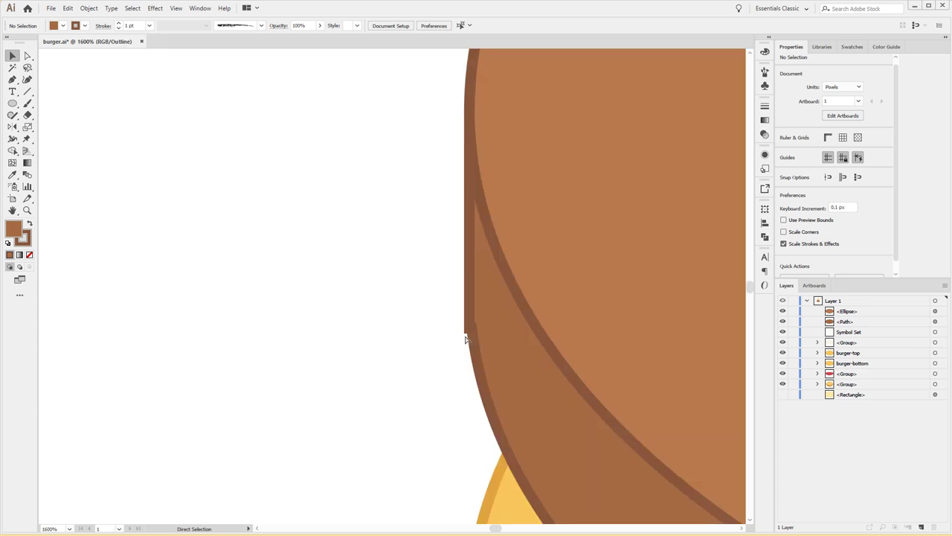
{"action": "key", "text": "a"}
{"action": "left_click", "coordinate": [464, 333]}
{"action": "left_click", "coordinate": [486, 329]}
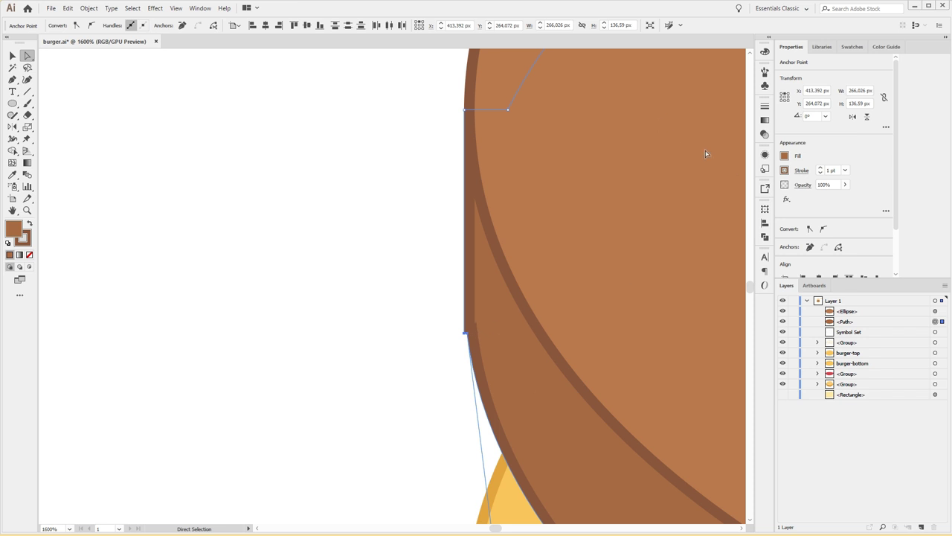
{"action": "left_click", "coordinate": [235, 25]}
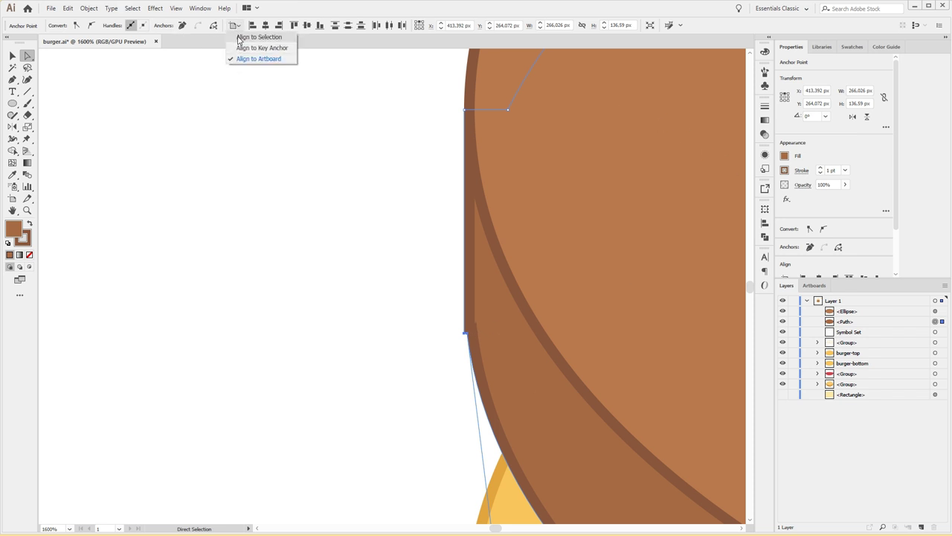
{"action": "left_click", "coordinate": [239, 37]}
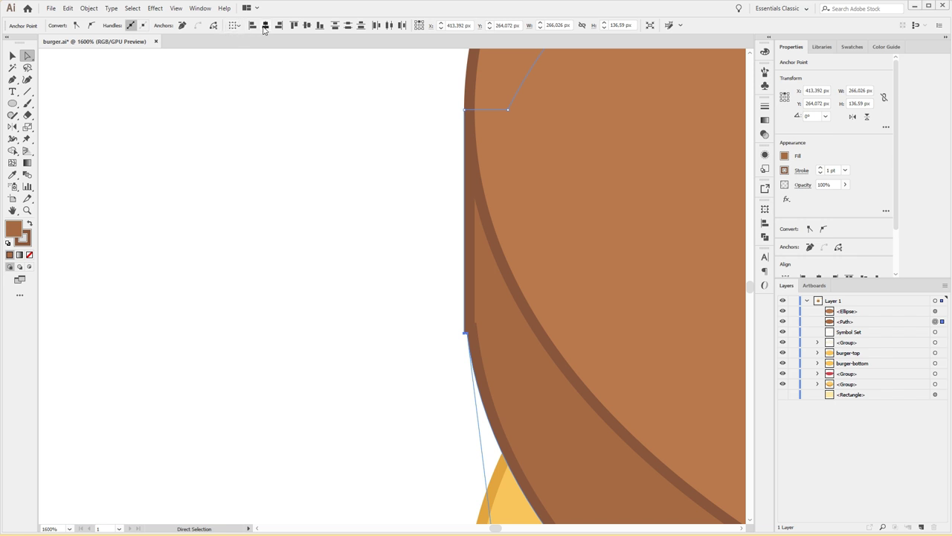
{"action": "left_click", "coordinate": [242, 37]}
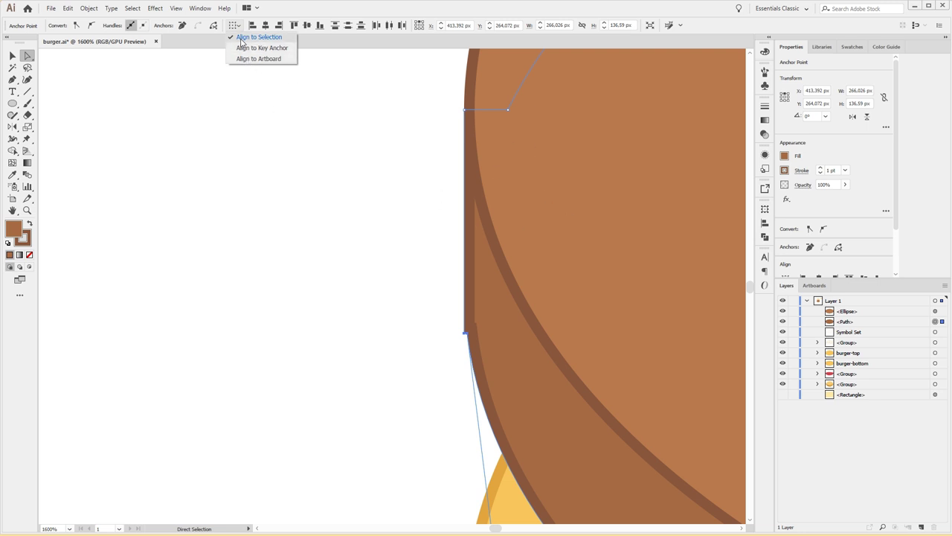
{"action": "left_click", "coordinate": [244, 41]}
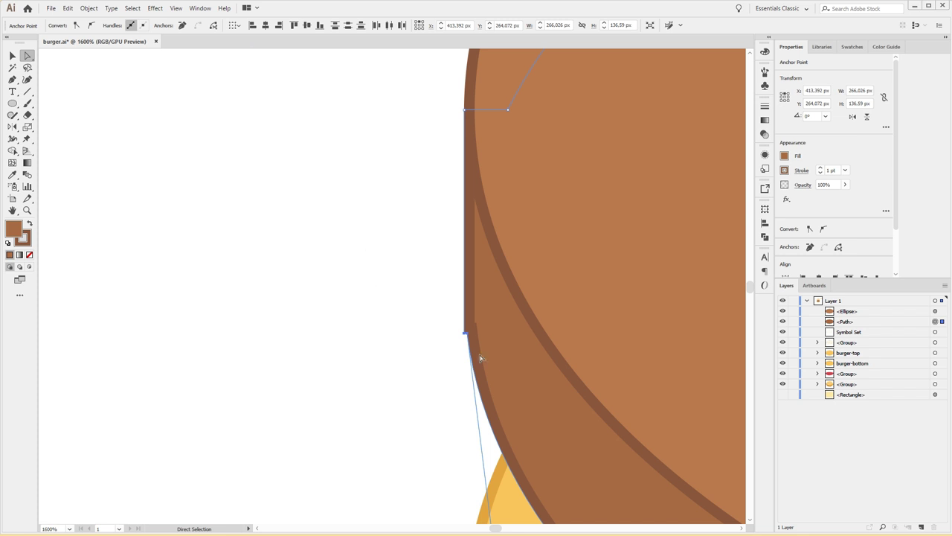
{"action": "left_click", "coordinate": [265, 25]}
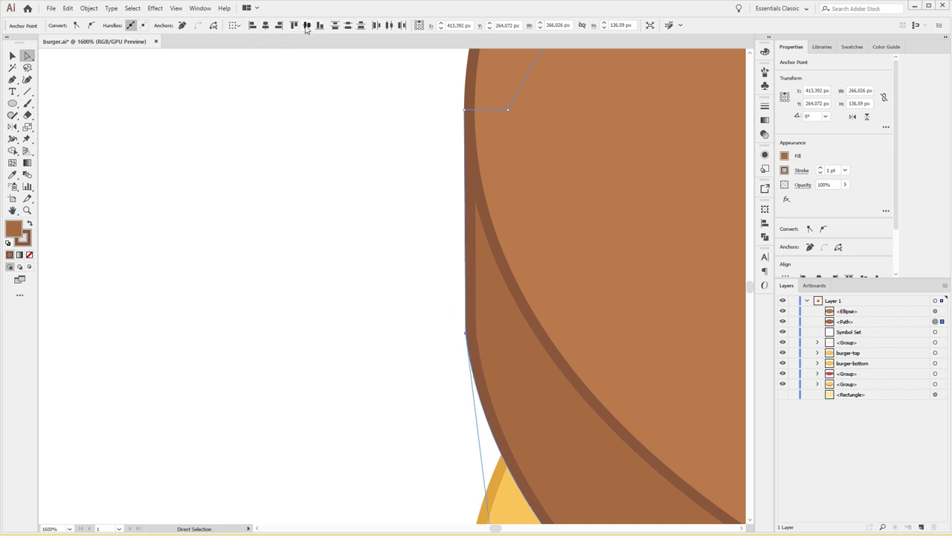
{"action": "left_click", "coordinate": [344, 209]}
{"action": "left_click_drag", "start_coordinate": [493, 236], "coordinate": [288, 185]}
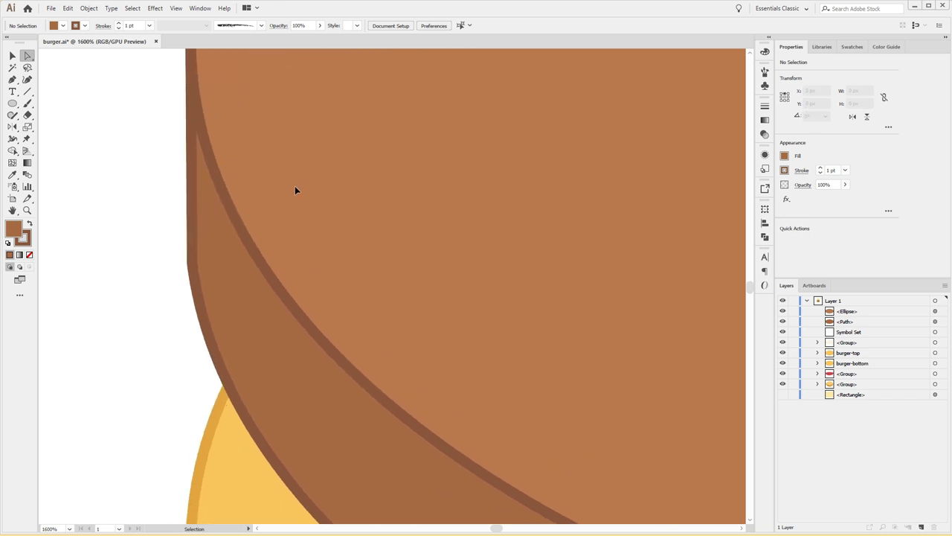
{"action": "left_click", "coordinate": [190, 274]}
{"action": "left_click_drag", "start_coordinate": [186, 265], "coordinate": [187, 263]}
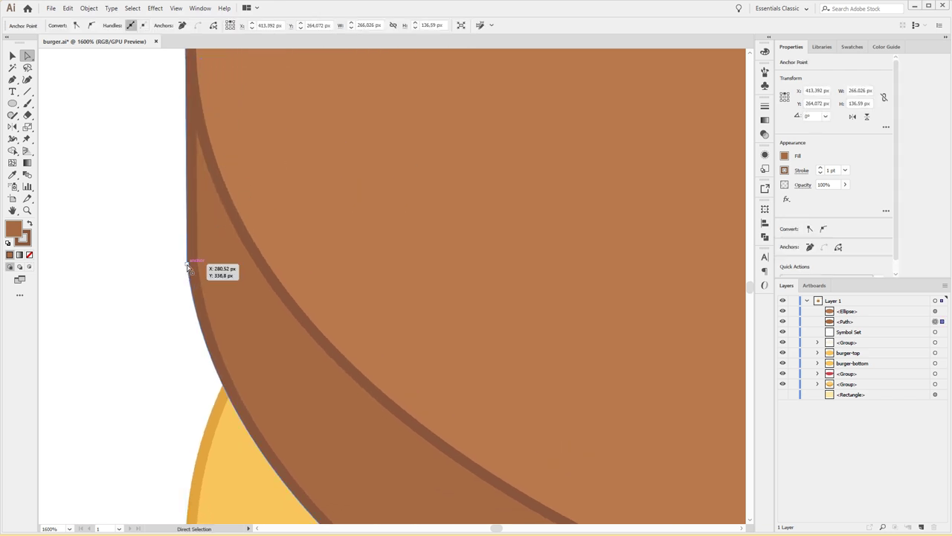
{"action": "key", "text": "p"}
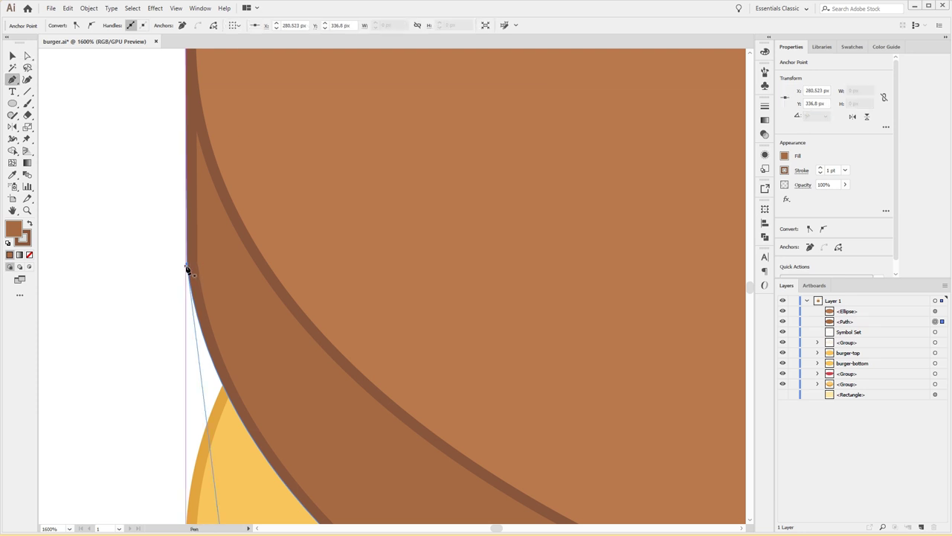
{"action": "key", "text": "v"}
{"action": "left_click", "coordinate": [173, 274]}
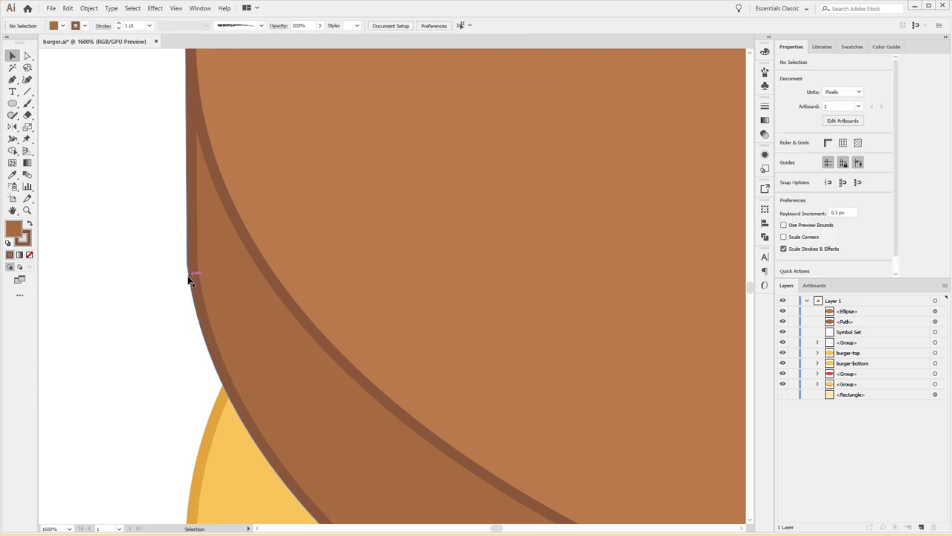
{"action": "key", "text": "a"}
{"action": "left_click", "coordinate": [195, 279]}
{"action": "key", "text": "ctrl+j"}
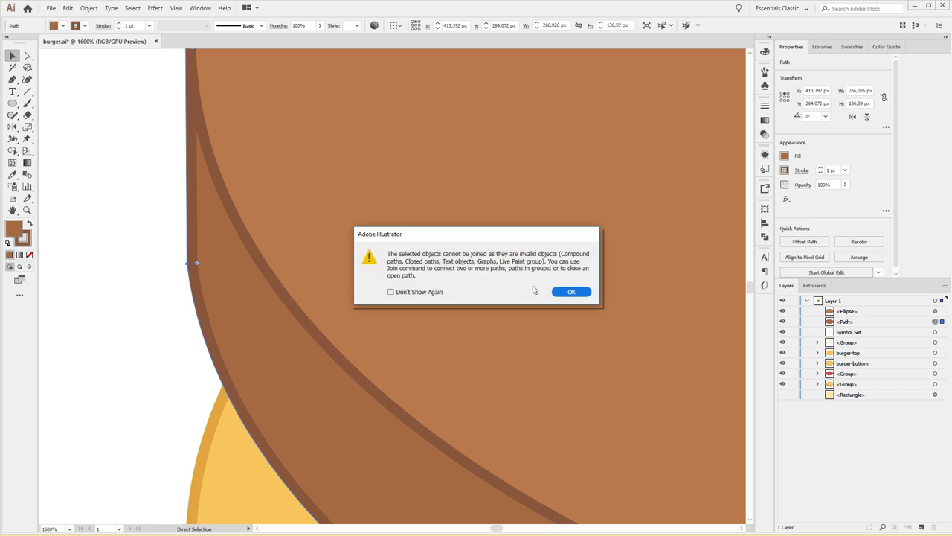
{"action": "left_click", "coordinate": [570, 294]}
{"action": "key", "text": "v"}
{"action": "key", "text": "a"}
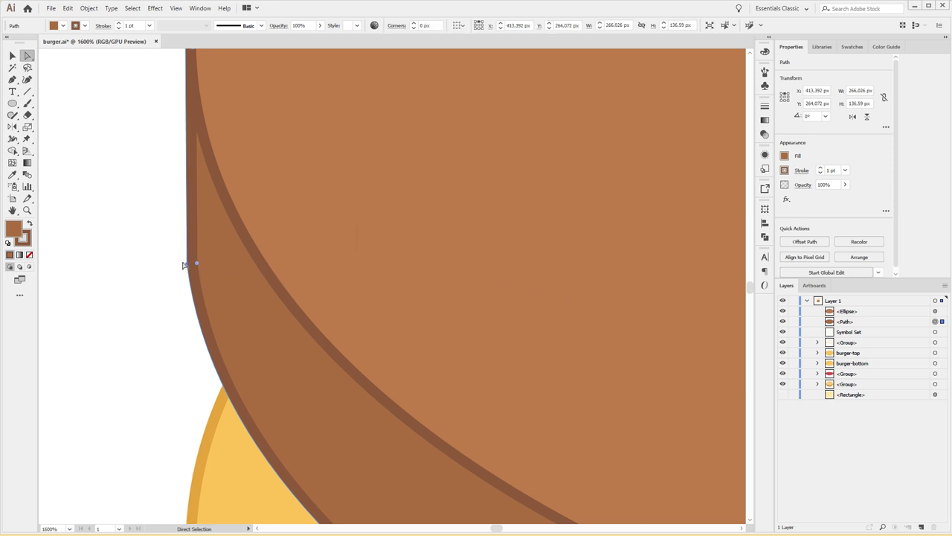
{"action": "left_click", "coordinate": [197, 264]}
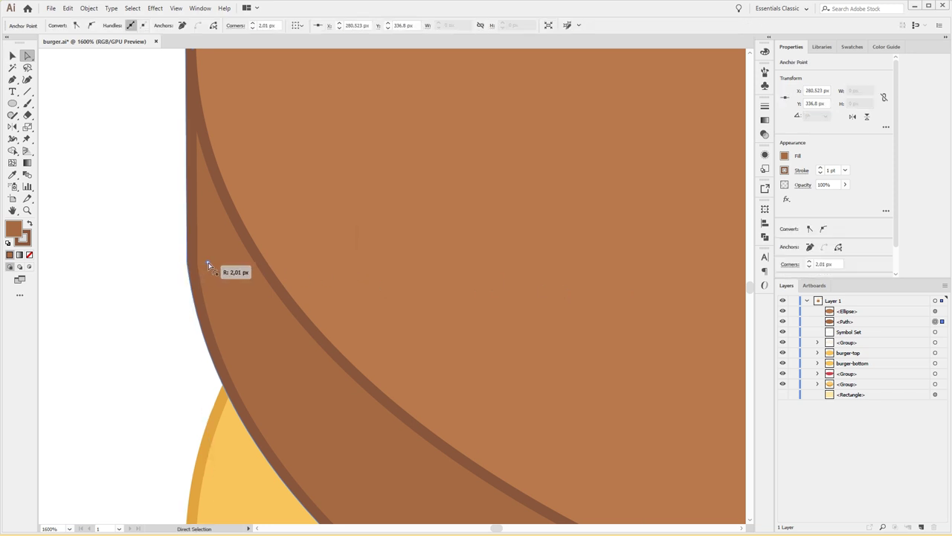
{"action": "mouse_move", "coordinate": [199, 268]}
{"action": "left_mouse_down"}
{"action": "mouse_move", "coordinate": [702, 243]}
{"action": "mouse_move", "coordinate": [643, 258]}
{"action": "left_mouse_up"}
{"action": "left_click", "coordinate": [196, 265]}
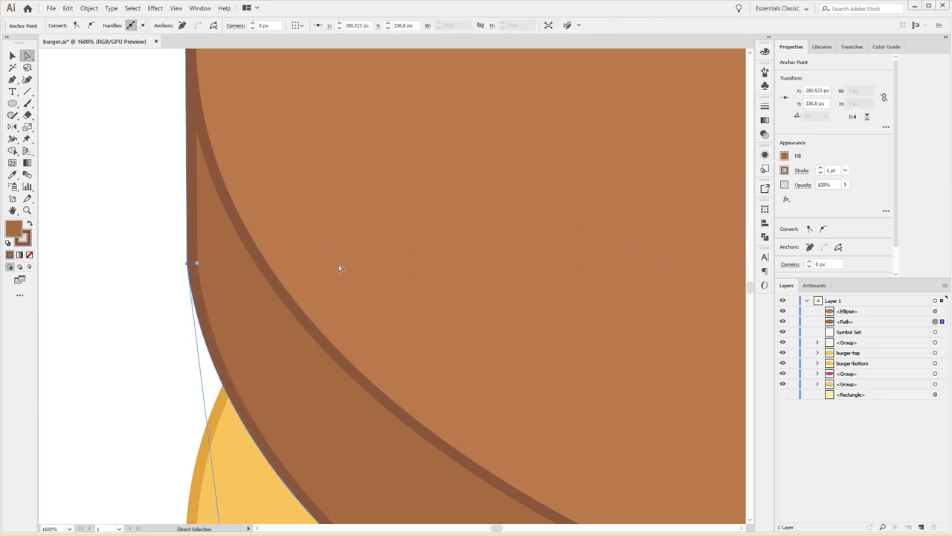
{"action": "left_click_drag", "start_coordinate": [202, 263], "coordinate": [357, 272]}
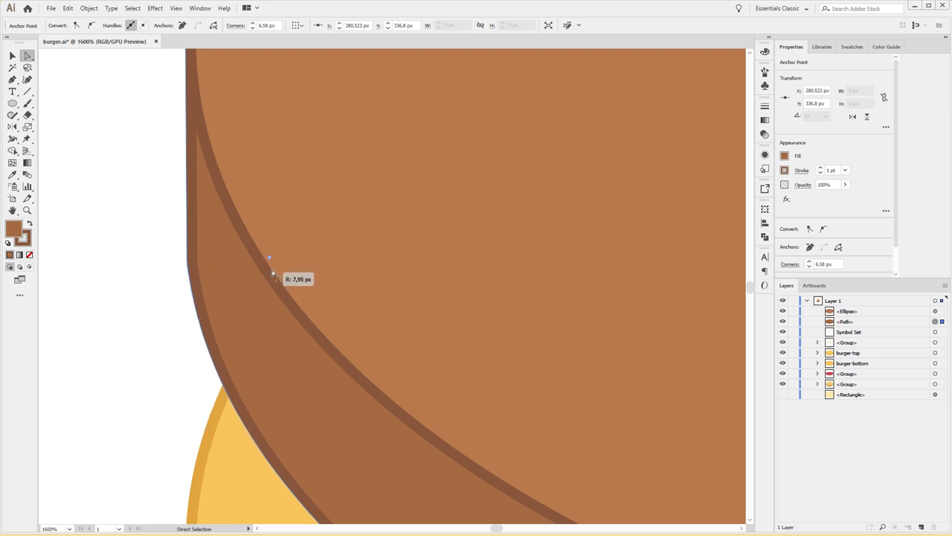
{"action": "left_click_drag", "start_coordinate": [356, 271], "coordinate": [365, 269]}
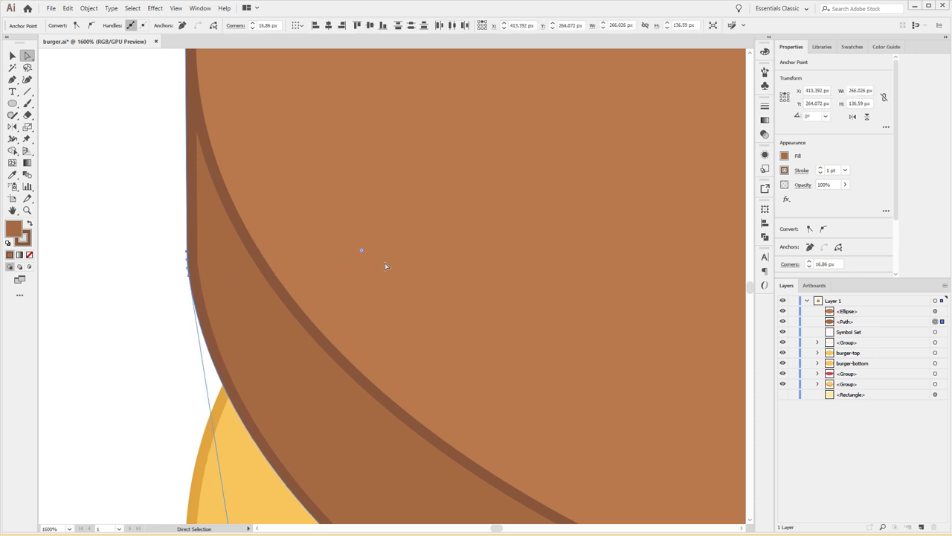
{"action": "left_click", "coordinate": [104, 249]}
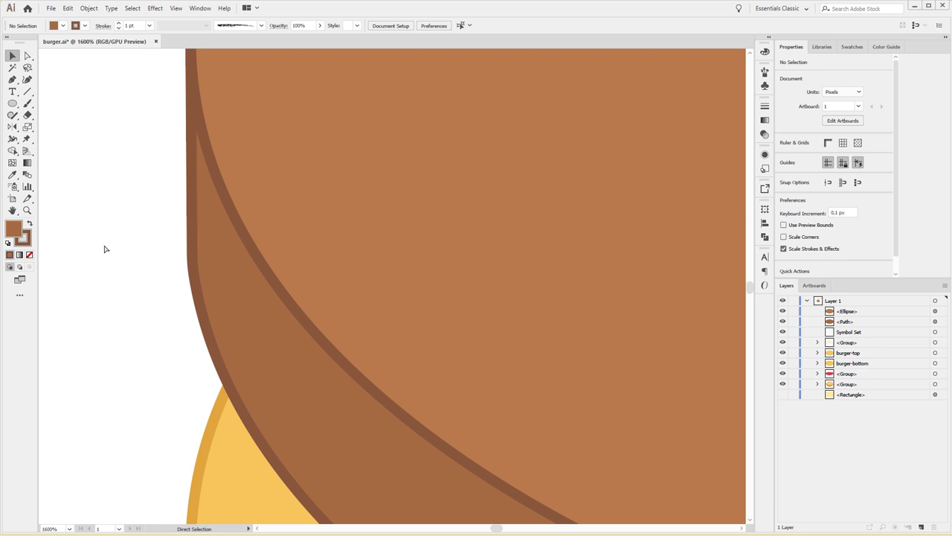
{"action": "key", "text": "ctrl+minus"}
{"action": "key", "text": "ctrl+minus"}
{"action": "key", "text": "ctrl+minus"}
{"action": "key", "text": "ctrl+minus"}
{"action": "key", "text": "ctrl+minus"}
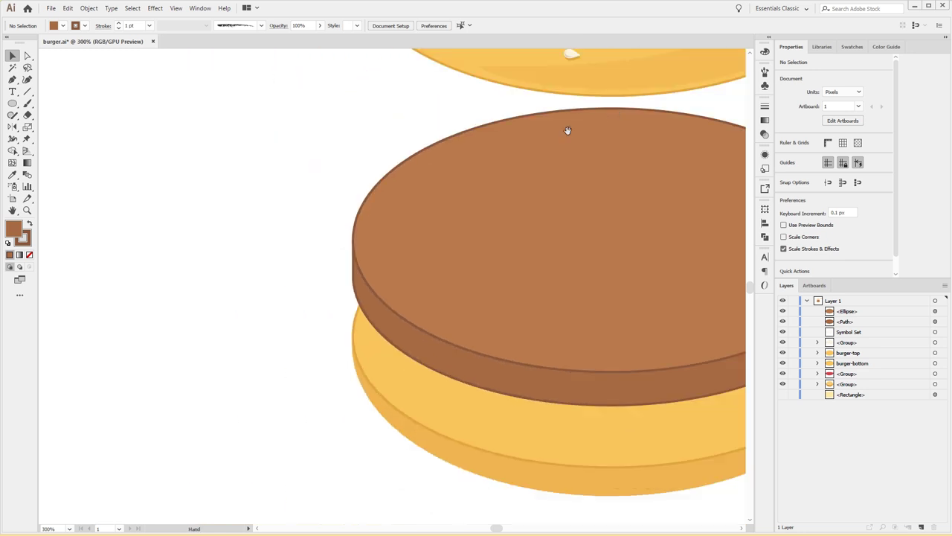
{"action": "left_click_drag", "start_coordinate": [568, 131], "coordinate": [288, 169]}
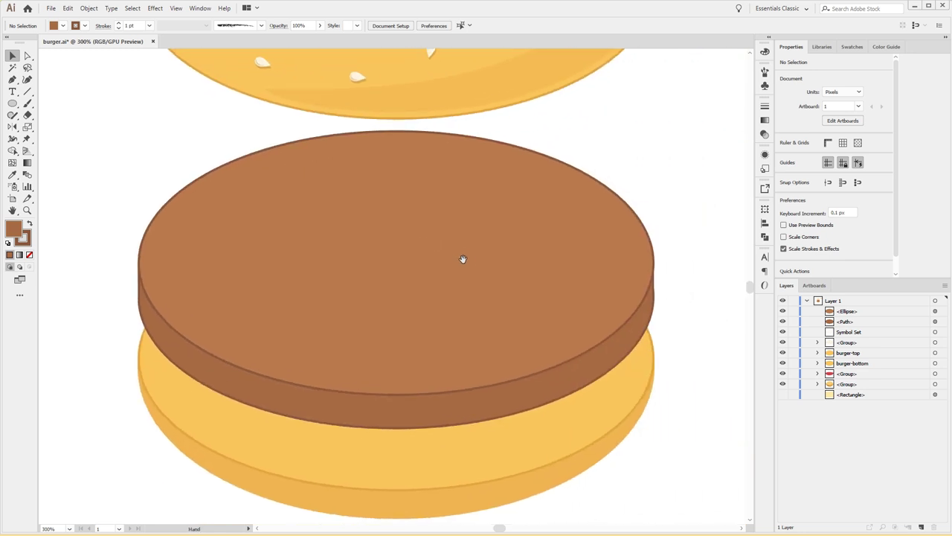
{"action": "left_click_drag", "start_coordinate": [464, 260], "coordinate": [507, 241]}
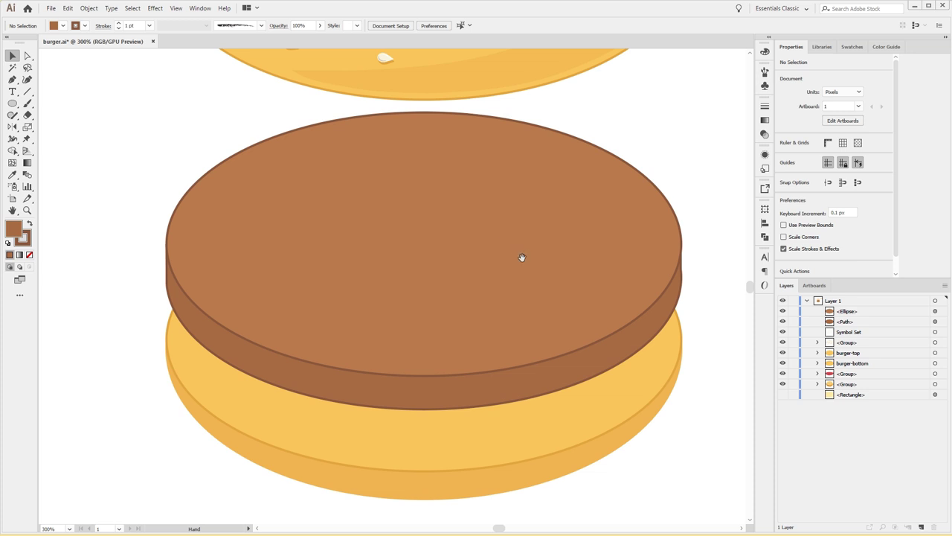
Step: Fill the patty's side band with a darker brown and give it a dark brown stroke
{"action": "left_click", "coordinate": [557, 400]}
{"action": "left_click", "coordinate": [64, 26]}
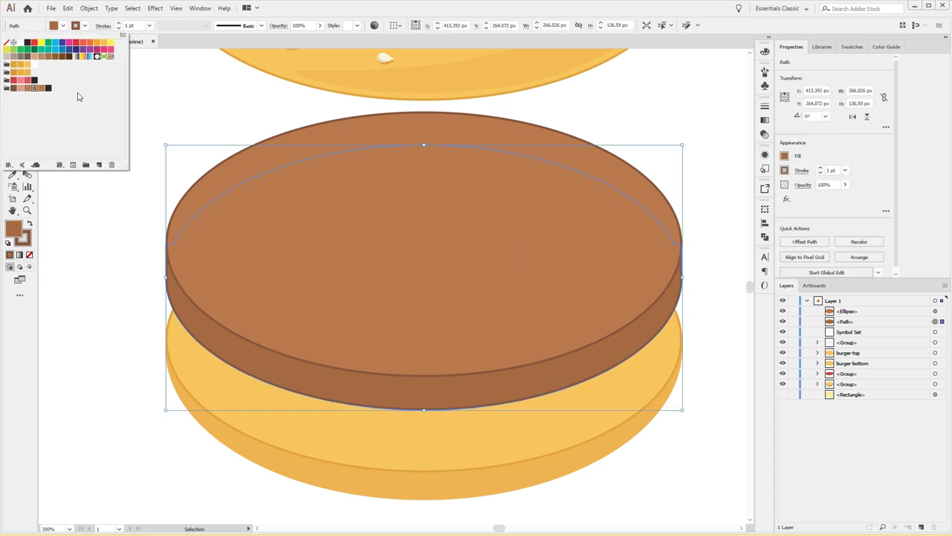
{"action": "left_click", "coordinate": [41, 89]}
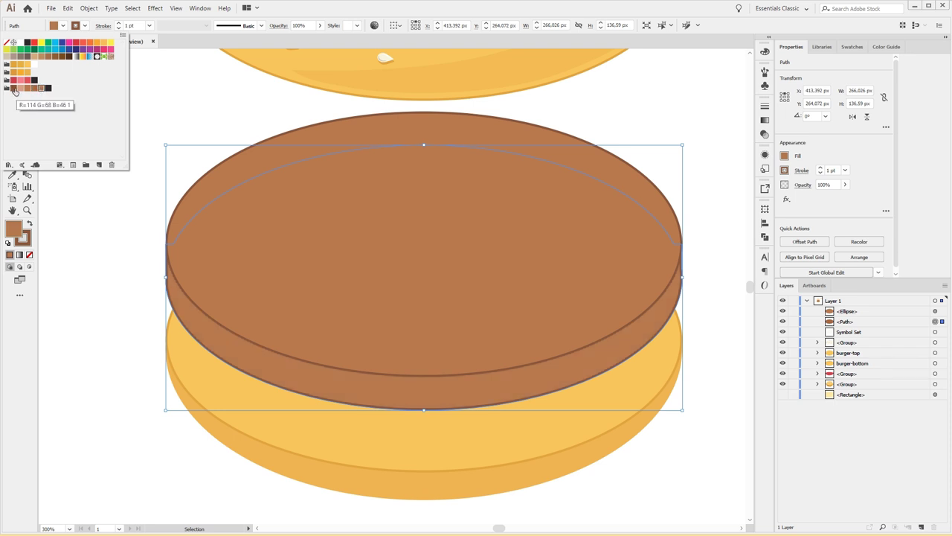
{"action": "left_click", "coordinate": [15, 88]}
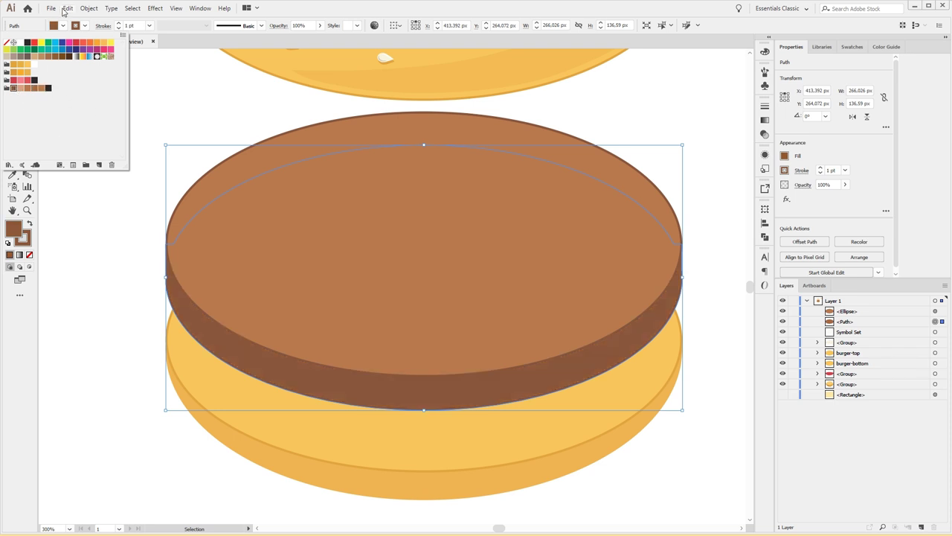
{"action": "left_click", "coordinate": [83, 27]}
{"action": "left_click", "coordinate": [47, 79]}
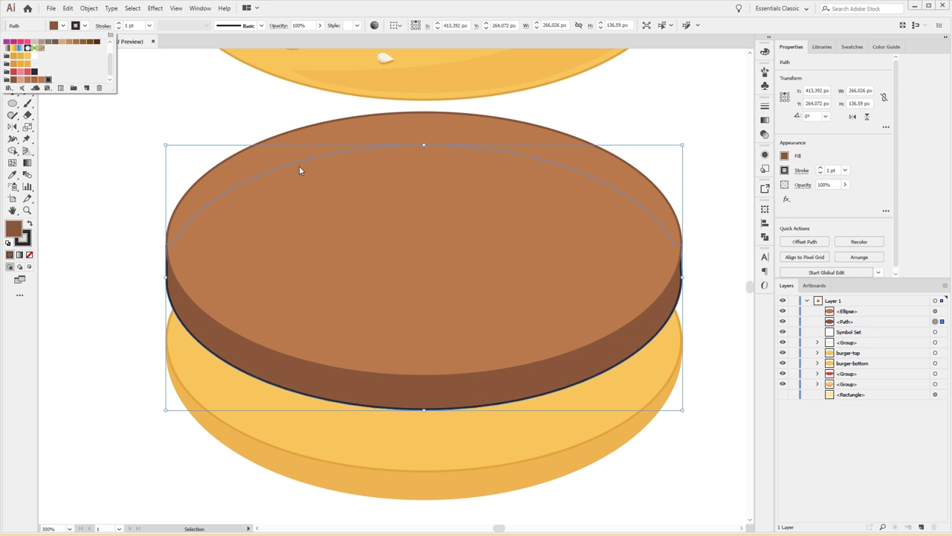
{"action": "mouse_move", "coordinate": [614, 145]}
{"action": "left_mouse_down"}
{"action": "mouse_move", "coordinate": [504, 184]}
{"action": "mouse_move", "coordinate": [342, 391]}
{"action": "left_mouse_up"}
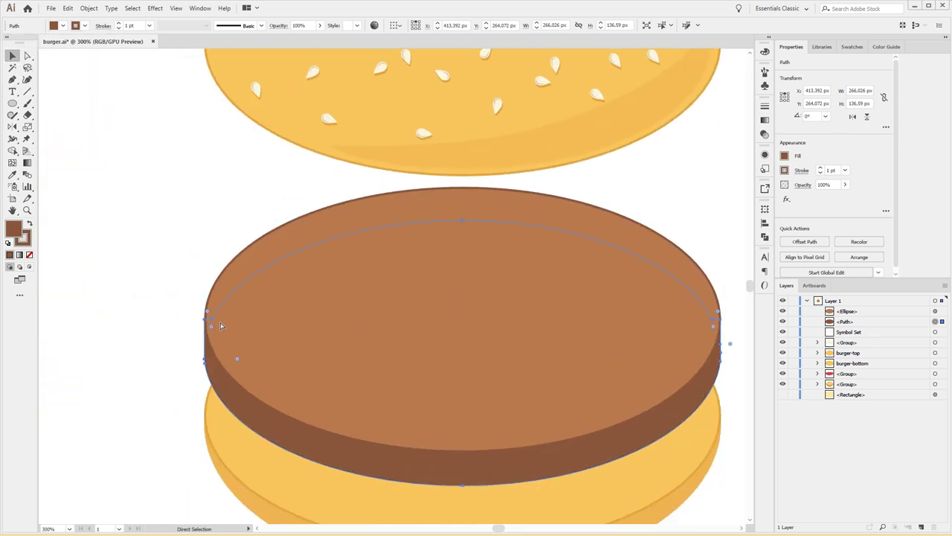
{"action": "left_click", "coordinate": [159, 315]}
{"action": "left_click_drag", "start_coordinate": [159, 315], "coordinate": [169, 236]}
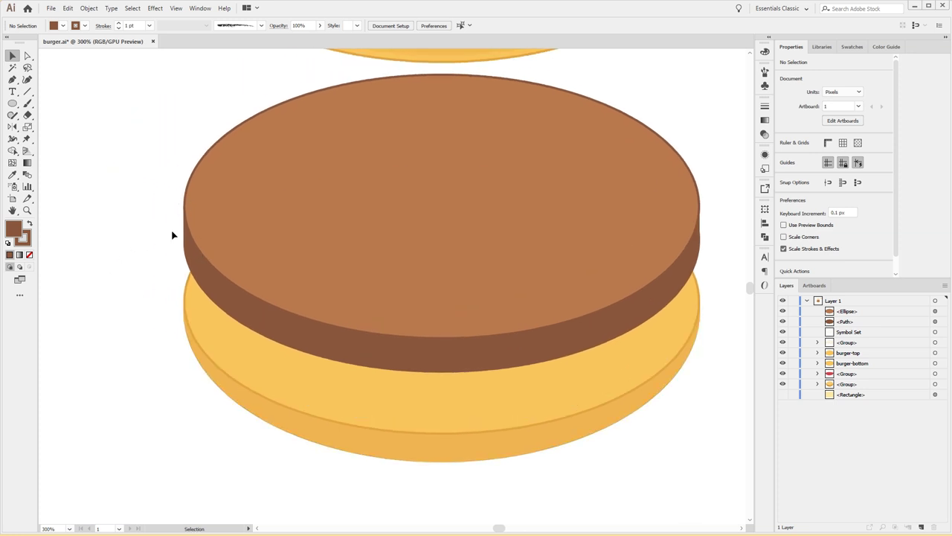
{"action": "key", "text": "ctrl+plus"}
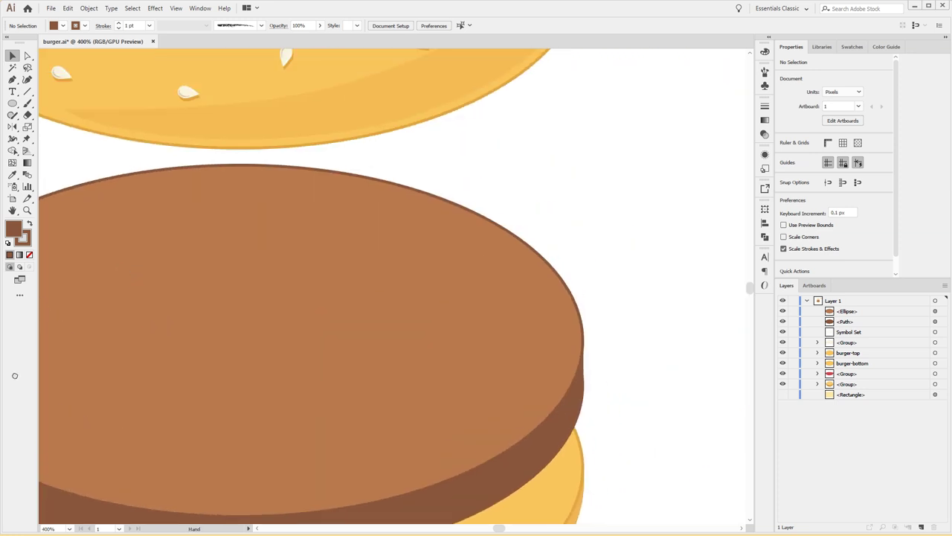
{"action": "mouse_move", "coordinate": [200, 259]}
{"action": "left_mouse_down"}
{"action": "mouse_move", "coordinate": [375, 218]}
{"action": "mouse_move", "coordinate": [410, 231]}
{"action": "left_mouse_up"}
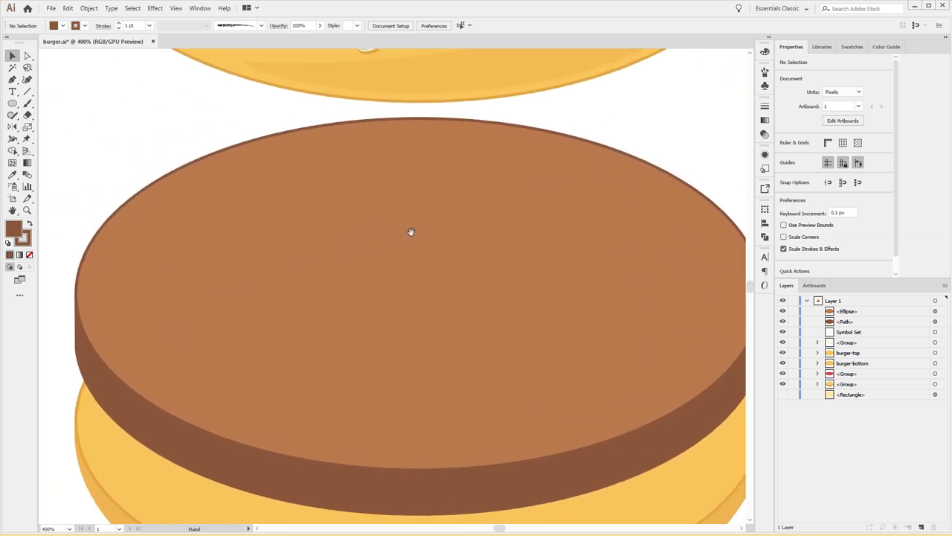
{"action": "key", "text": "ctrl+0"}
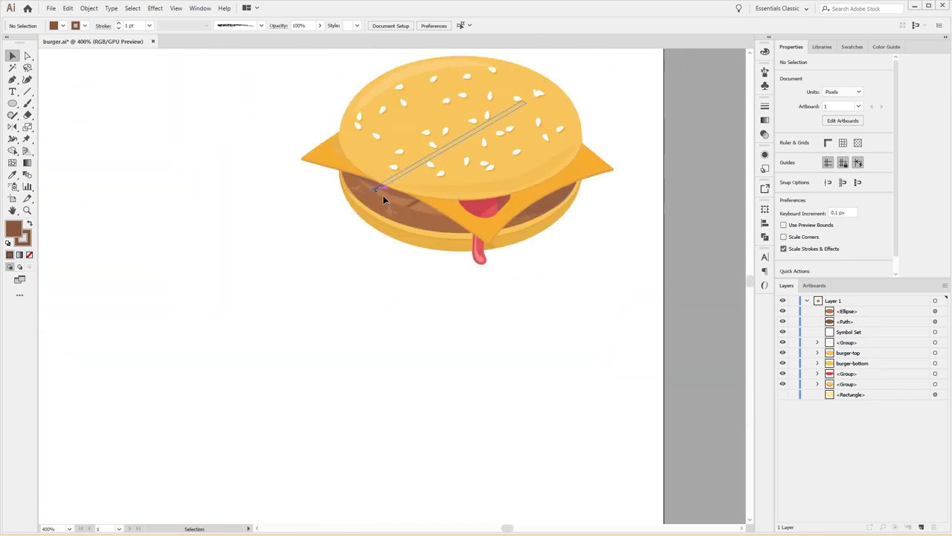
{"action": "scroll", "coordinate": [414, 241], "scroll_direction": "up", "scroll_amount": 5}
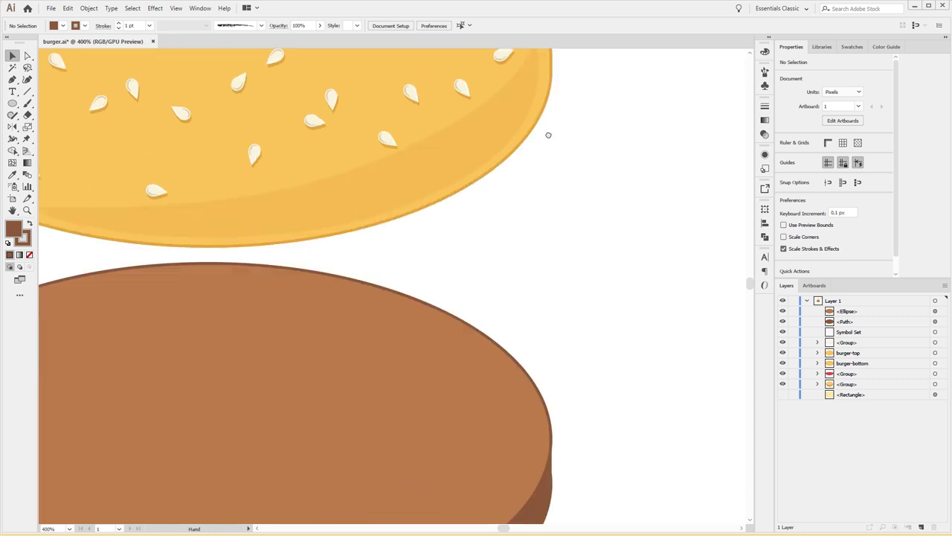
{"action": "left_click_drag", "start_coordinate": [471, 269], "coordinate": [408, 311]}
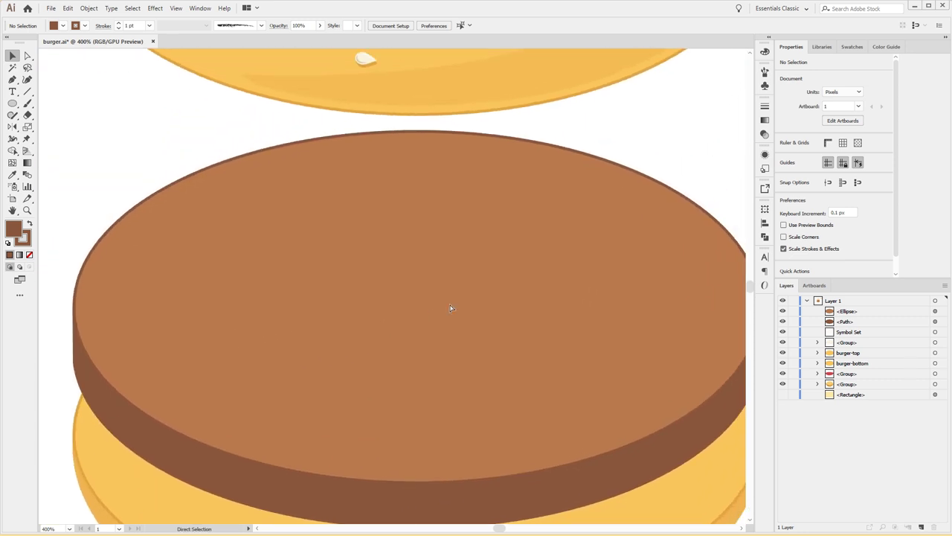
{"action": "scroll", "coordinate": [450, 308], "scroll_direction": "down", "scroll_amount": 1}
{"action": "left_click_drag", "start_coordinate": [353, 294], "coordinate": [379, 286]}
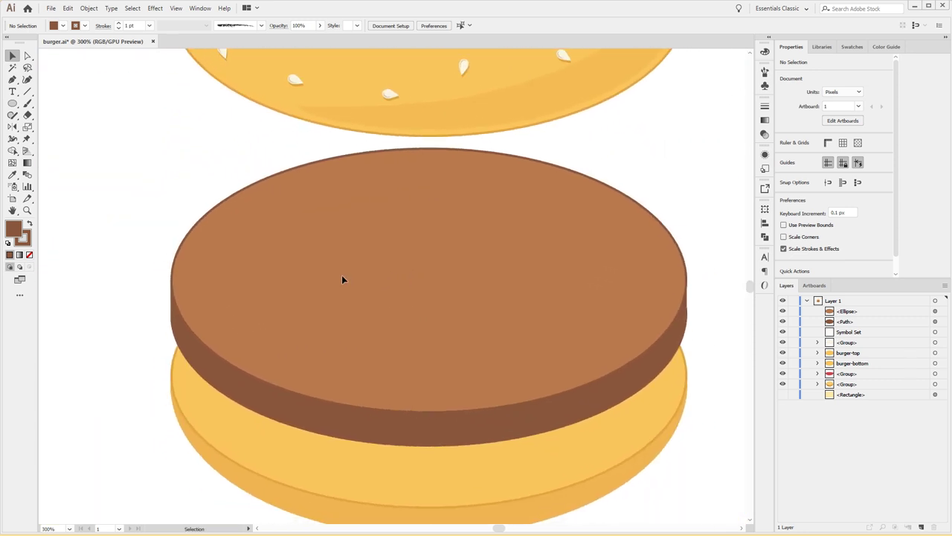
{"action": "key", "text": "p"}
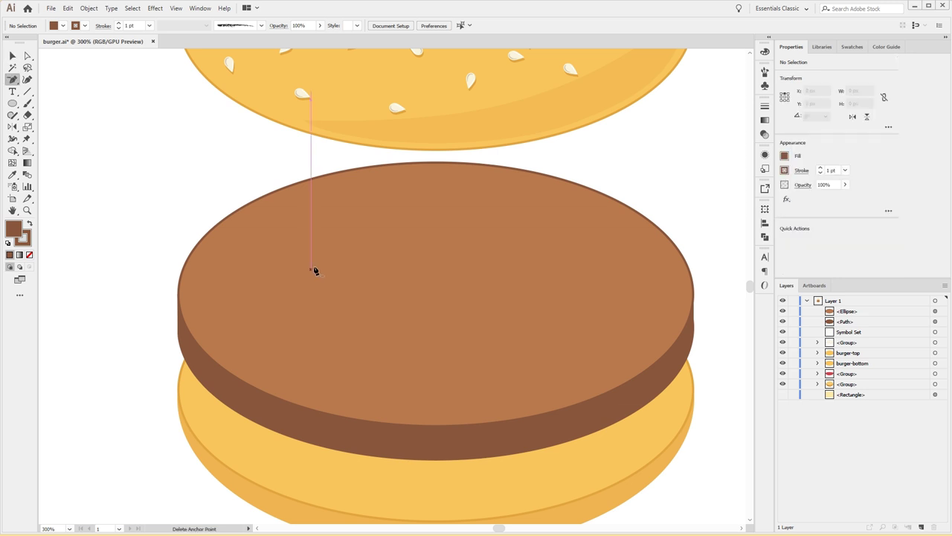
{"action": "key", "text": "v"}
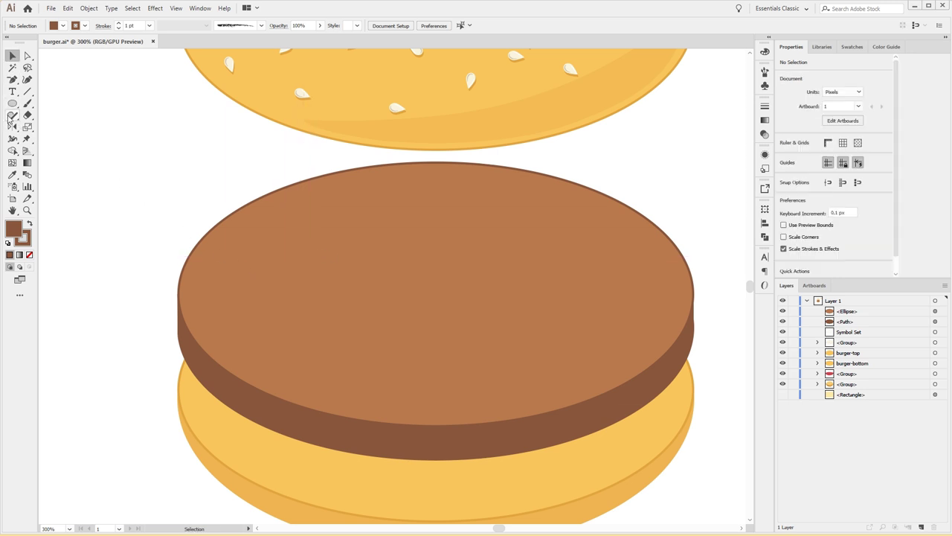
{"action": "left_click", "coordinate": [12, 126]}
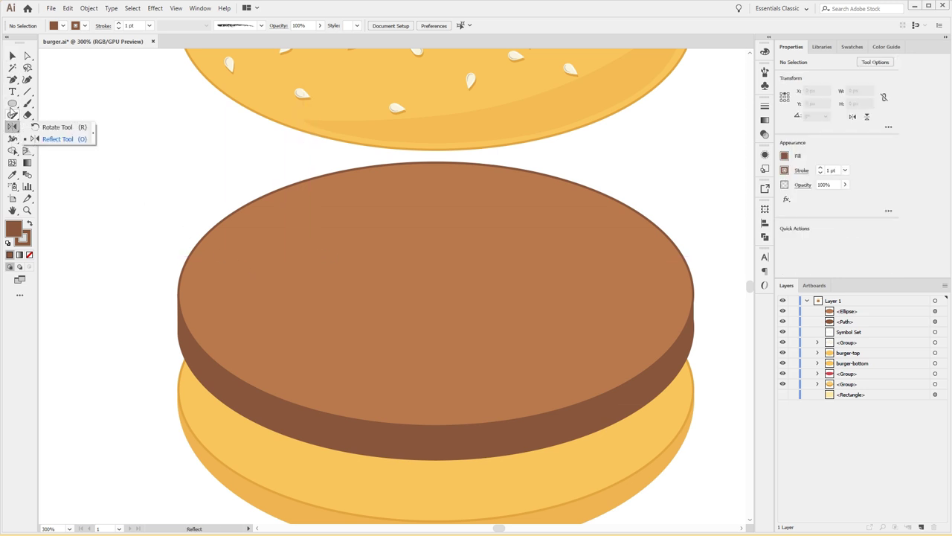
{"action": "left_click_drag", "start_coordinate": [12, 103], "coordinate": [54, 102]}
{"action": "mouse_move", "coordinate": [143, 175]}
{"action": "left_mouse_down"}
{"action": "mouse_move", "coordinate": [505, 229]}
{"action": "mouse_move", "coordinate": [691, 180]}
{"action": "left_mouse_up"}
Step: Give the new bar a lighter brown fill and a lighter brown outline
{"action": "key", "text": "ctrl+plus"}
{"action": "key", "text": "v"}
{"action": "left_click", "coordinate": [62, 26]}
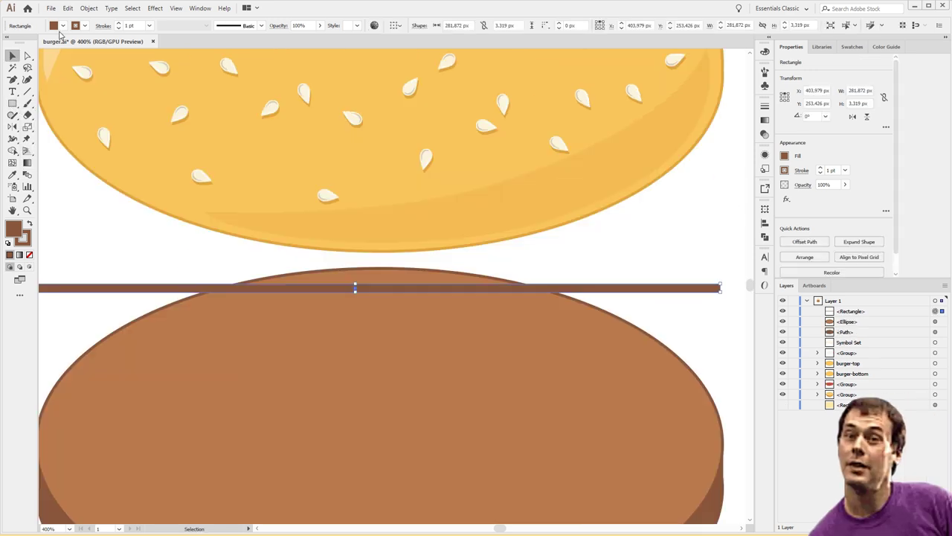
{"action": "left_click", "coordinate": [36, 88]}
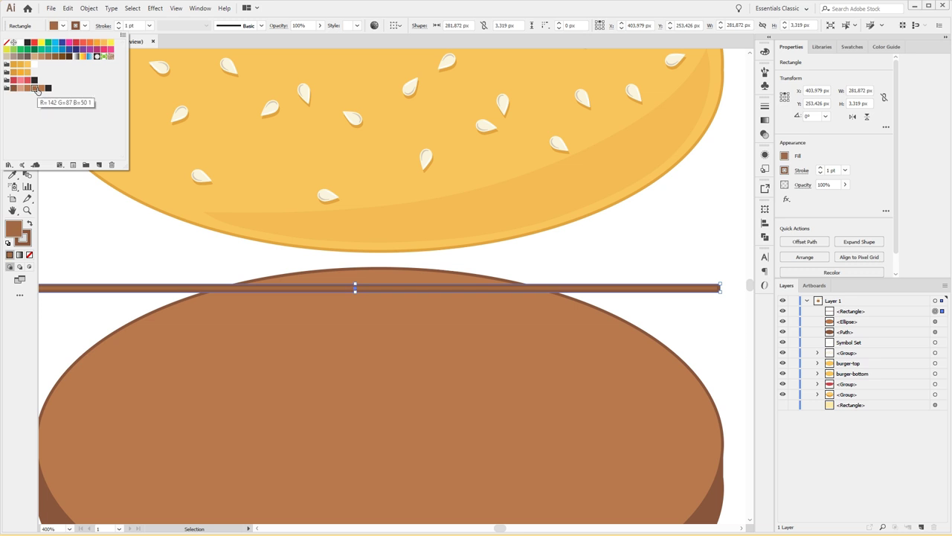
{"action": "left_click", "coordinate": [395, 279]}
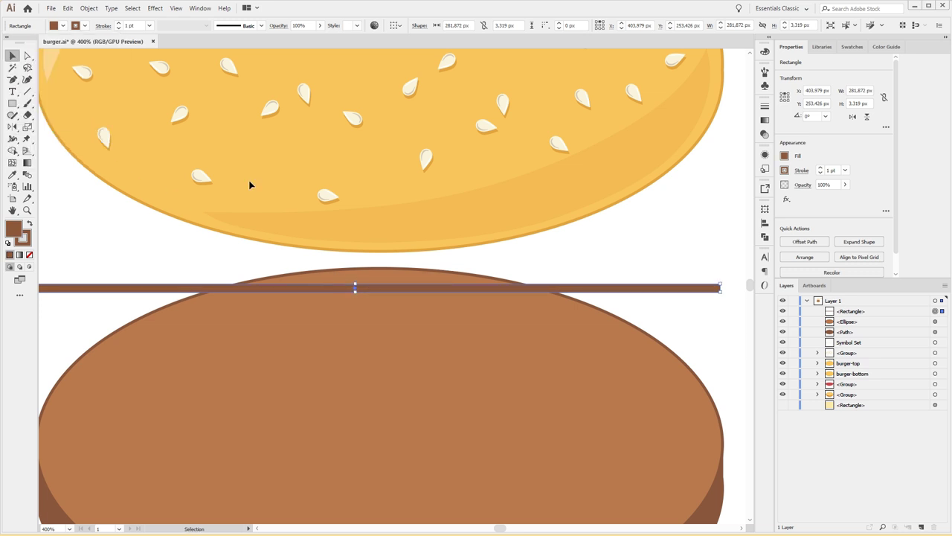
{"action": "left_click", "coordinate": [82, 26]}
{"action": "left_click", "coordinate": [35, 82]}
{"action": "left_click", "coordinate": [188, 208]}
Step: Stretch the bar slightly taller, to about 4.98 px, across the patty
{"action": "mouse_move", "coordinate": [243, 263]}
{"action": "left_mouse_down"}
{"action": "mouse_move", "coordinate": [293, 243]}
{"action": "mouse_move", "coordinate": [157, 209]}
{"action": "left_mouse_up"}
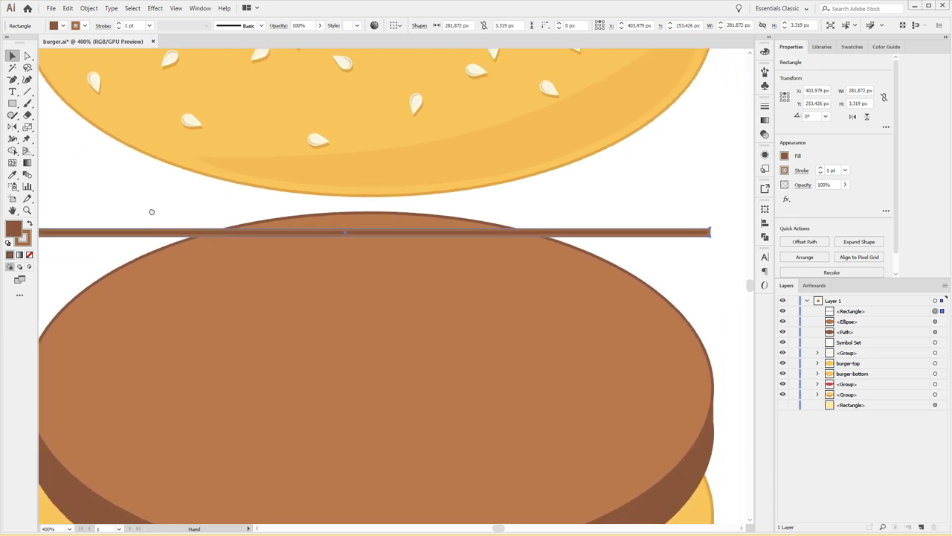
{"action": "left_click", "coordinate": [572, 209]}
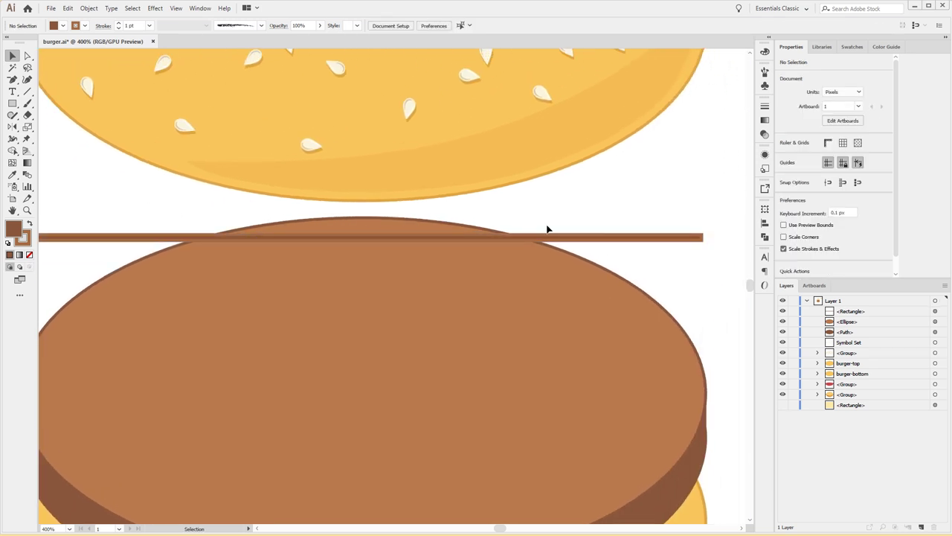
{"action": "left_click", "coordinate": [529, 238]}
{"action": "left_click_drag", "start_coordinate": [338, 239], "coordinate": [338, 245]}
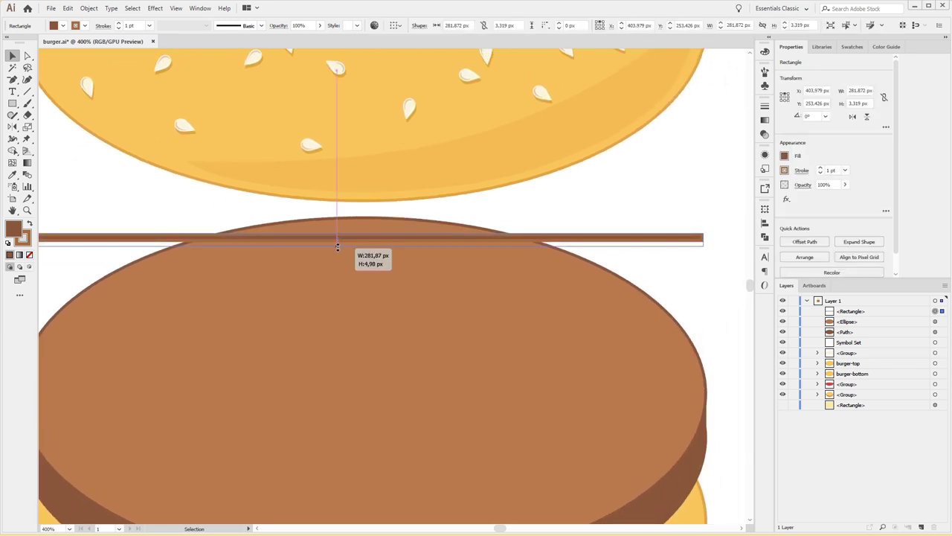
{"action": "left_click", "coordinate": [591, 202]}
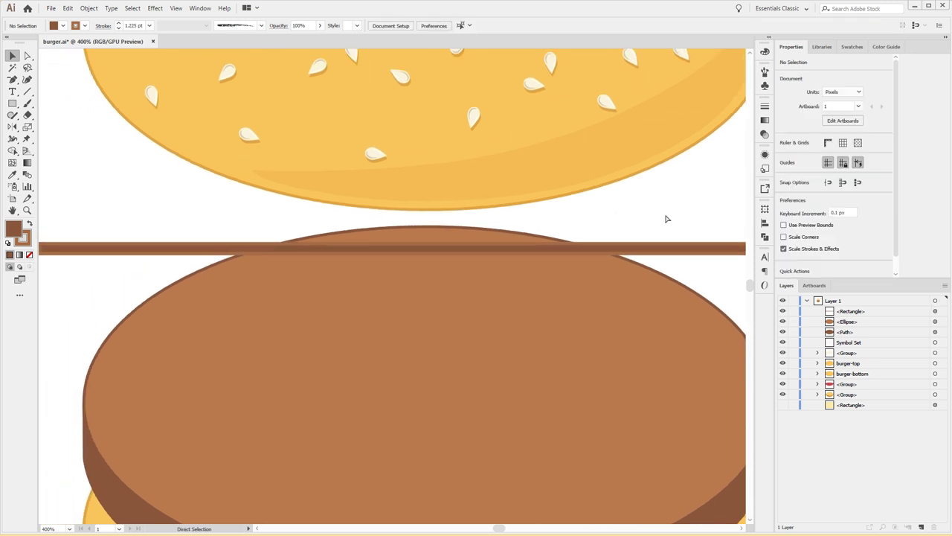
{"action": "key", "text": "ctrl+minus"}
{"action": "key", "text": "ctrl+minus"}
Step: Fill the patty's top ellipse with a darker brown
{"action": "left_click", "coordinate": [536, 285]}
{"action": "left_click", "coordinate": [64, 26]}
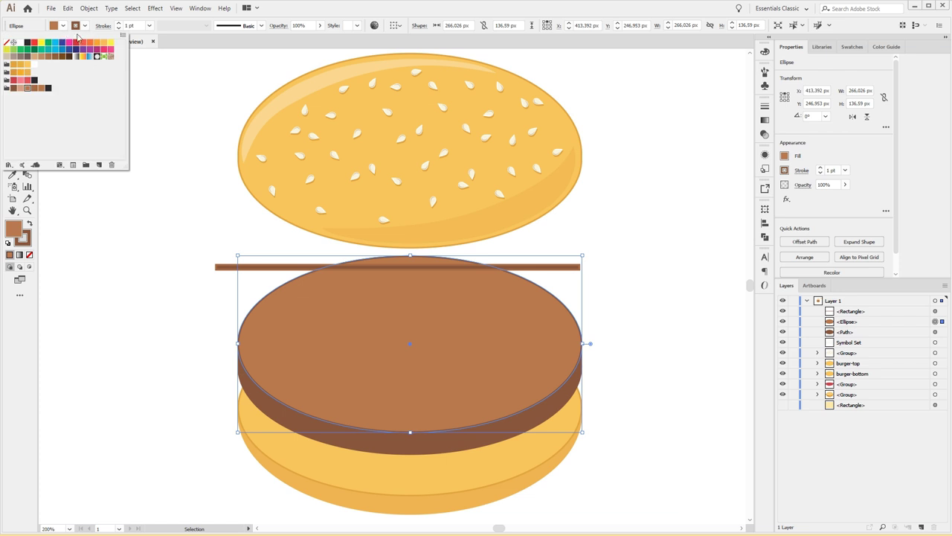
{"action": "left_click", "coordinate": [30, 89]}
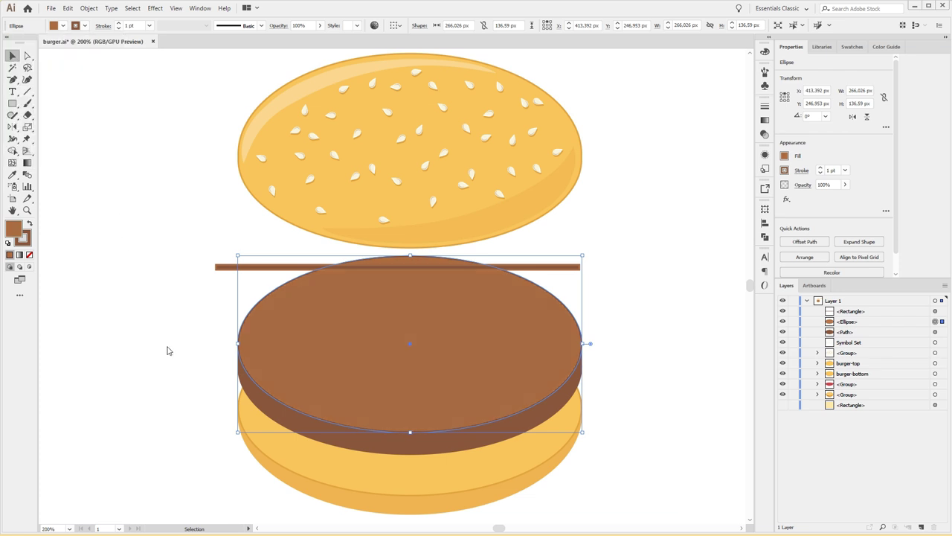
{"action": "left_click", "coordinate": [134, 309]}
Step: Give the grill bar a dark outline and dark fill, and move it slightly lower
{"action": "left_click", "coordinate": [219, 265]}
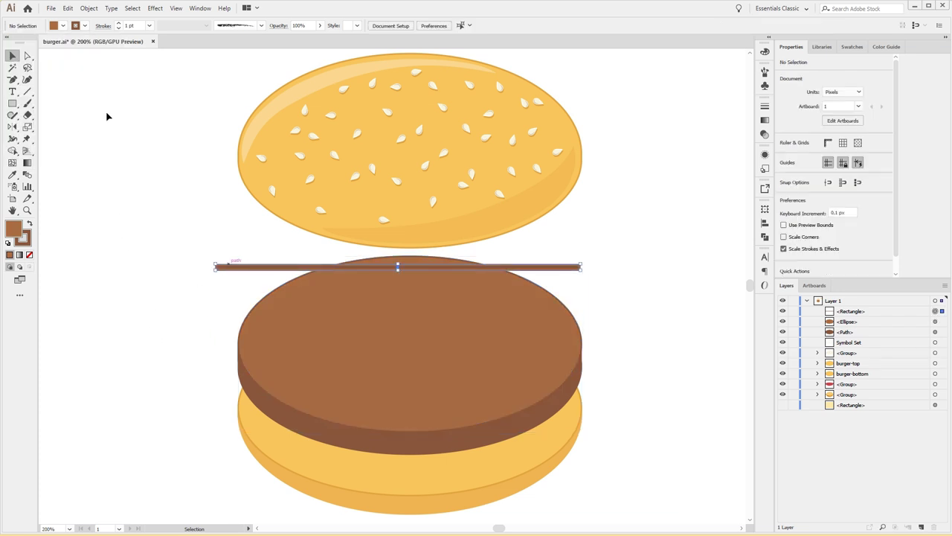
{"action": "left_click", "coordinate": [81, 26]}
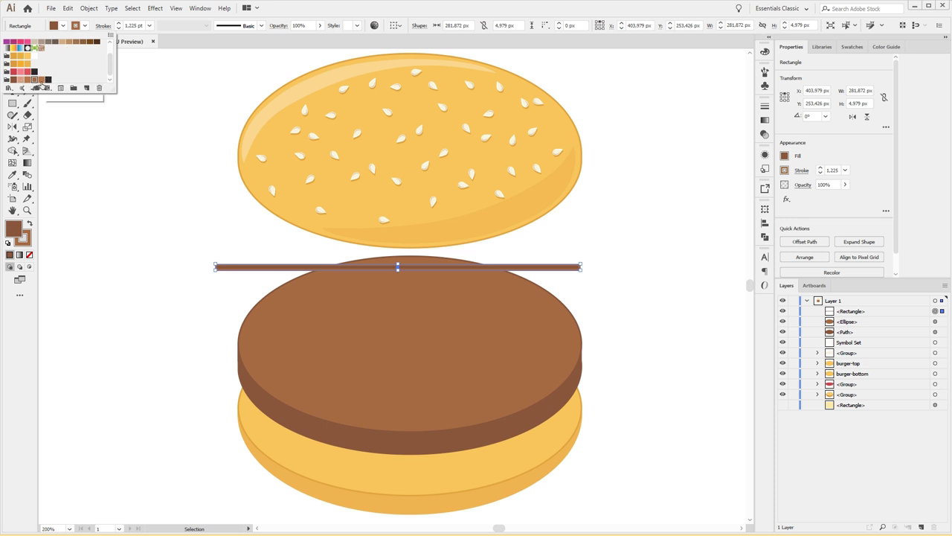
{"action": "left_click", "coordinate": [41, 80]}
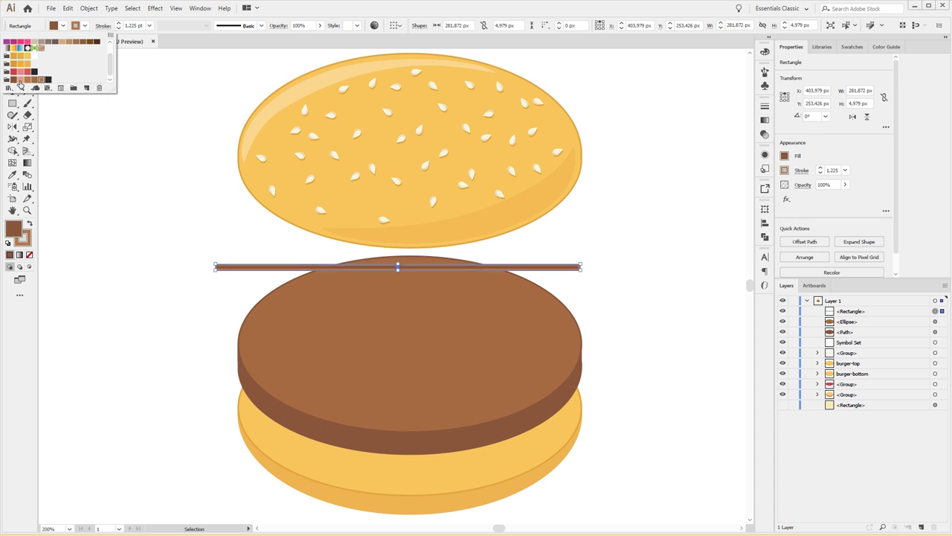
{"action": "left_click", "coordinate": [12, 80]}
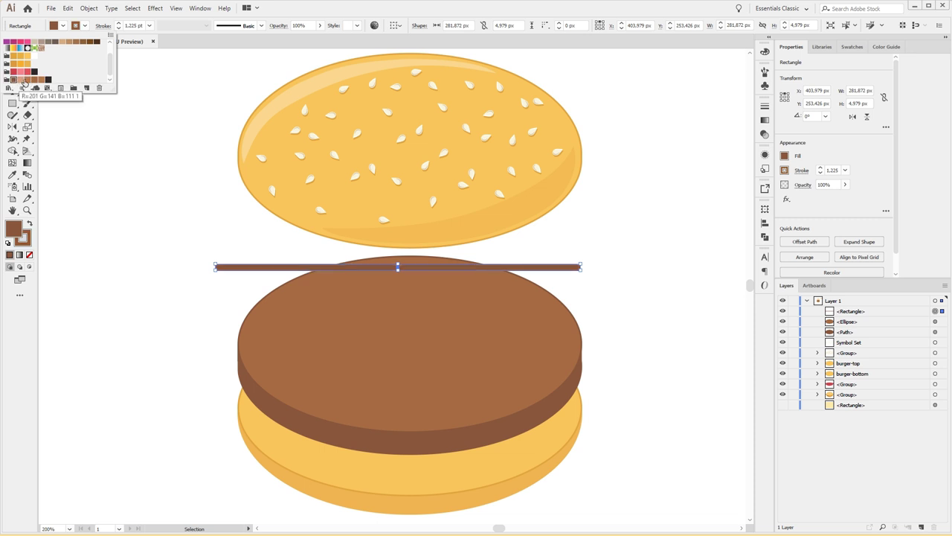
{"action": "left_click", "coordinate": [61, 26]}
{"action": "left_click", "coordinate": [48, 87]}
{"action": "left_click", "coordinate": [156, 293]}
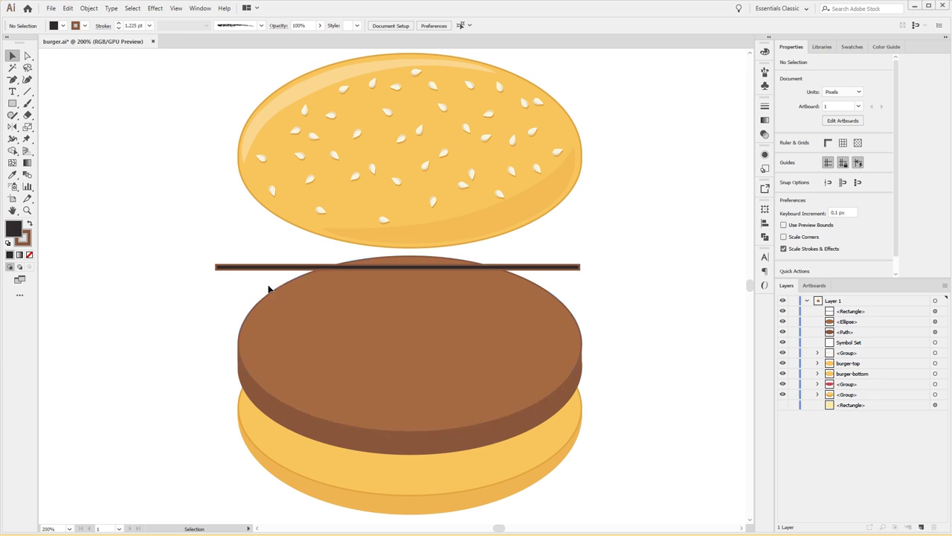
{"action": "left_click_drag", "start_coordinate": [257, 267], "coordinate": [257, 277]}
Step: Rotate the dark bar to a diagonal of about 24° and move it onto the patty
{"action": "key", "text": "ctrl+shift+a"}
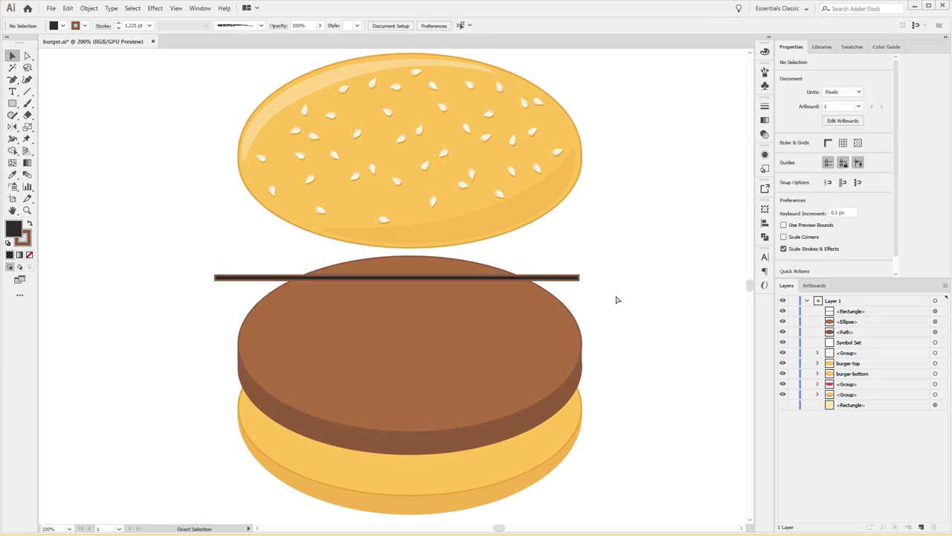
{"action": "key", "text": "ctrl+plus"}
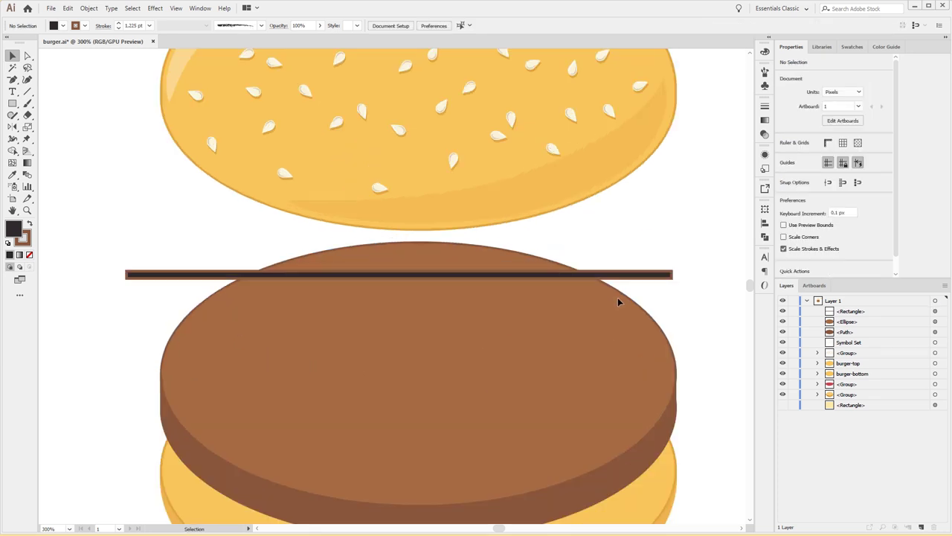
{"action": "left_click", "coordinate": [568, 277]}
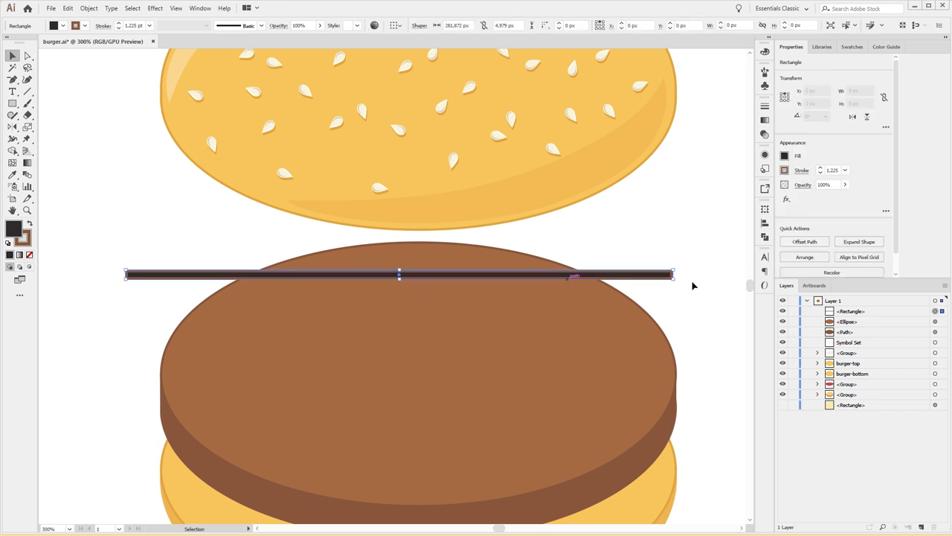
{"action": "left_click_drag", "start_coordinate": [676, 266], "coordinate": [673, 149]}
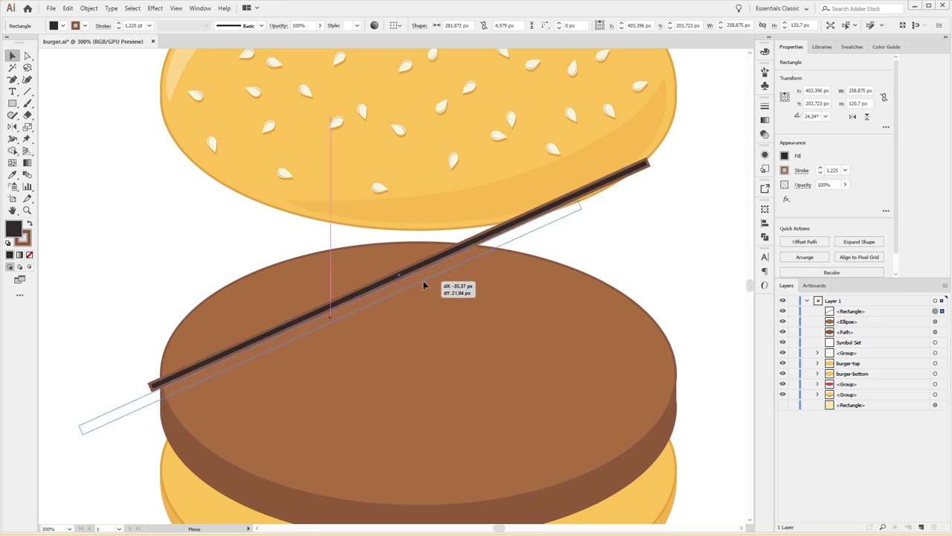
{"action": "left_click_drag", "start_coordinate": [491, 241], "coordinate": [425, 281]}
{"action": "left_click", "coordinate": [678, 265]}
{"action": "left_click_drag", "start_coordinate": [651, 266], "coordinate": [630, 200]}
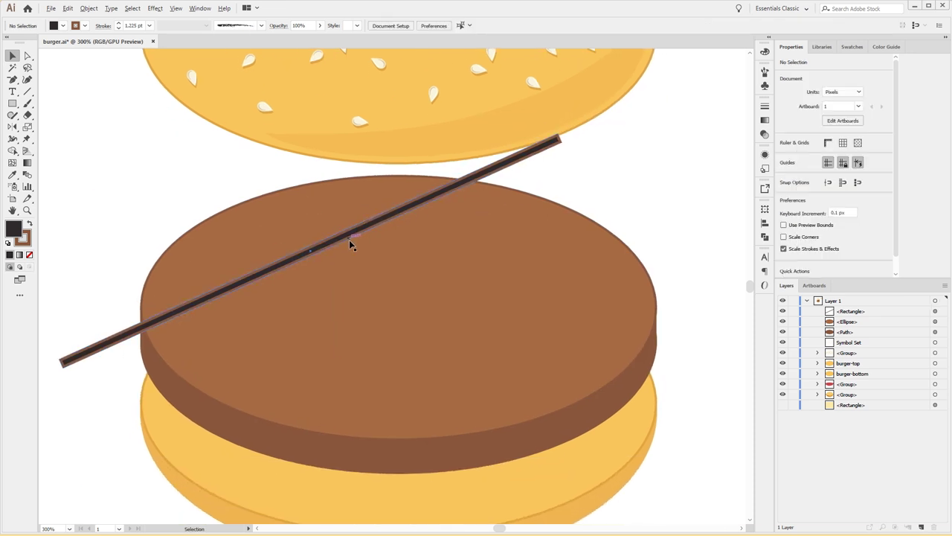
Step: Make trial copies of the diagonal bar down-right, then undo them
{"action": "left_click_drag", "start_coordinate": [353, 243], "coordinate": [421, 288]}
{"action": "left_click", "coordinate": [697, 265]}
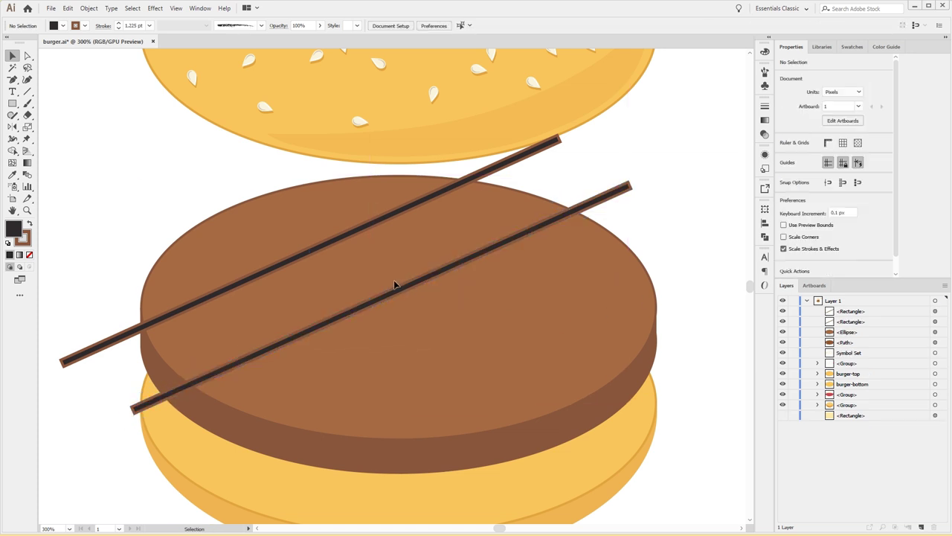
{"action": "left_click_drag", "start_coordinate": [383, 300], "coordinate": [474, 358]}
{"action": "left_click", "coordinate": [692, 374]}
{"action": "key", "text": "ctrl+z"}
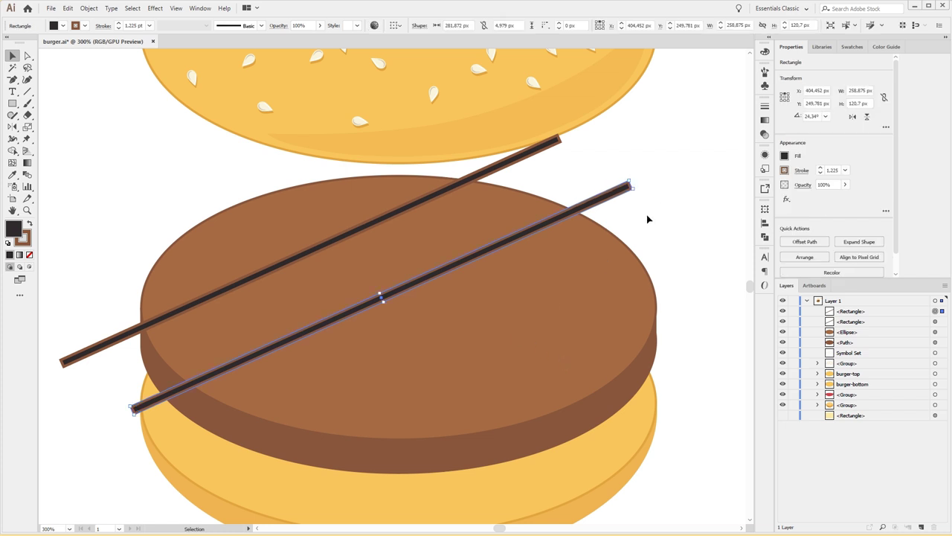
{"action": "left_click_drag", "start_coordinate": [466, 186], "coordinate": [575, 260]}
{"action": "key", "text": "ctrl+z"}
{"action": "left_click", "coordinate": [430, 277]}
{"action": "key", "text": "ctrl+z"}
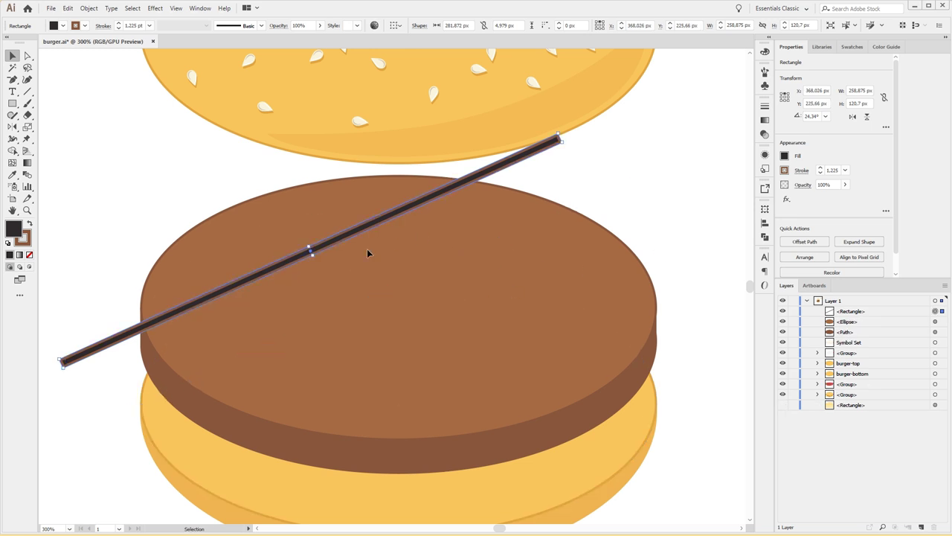
Step: Try an offset copy repeated with Ctrl+D, then delete the extras, keeping one bar
{"action": "left_click_drag", "start_coordinate": [334, 250], "coordinate": [412, 299]}
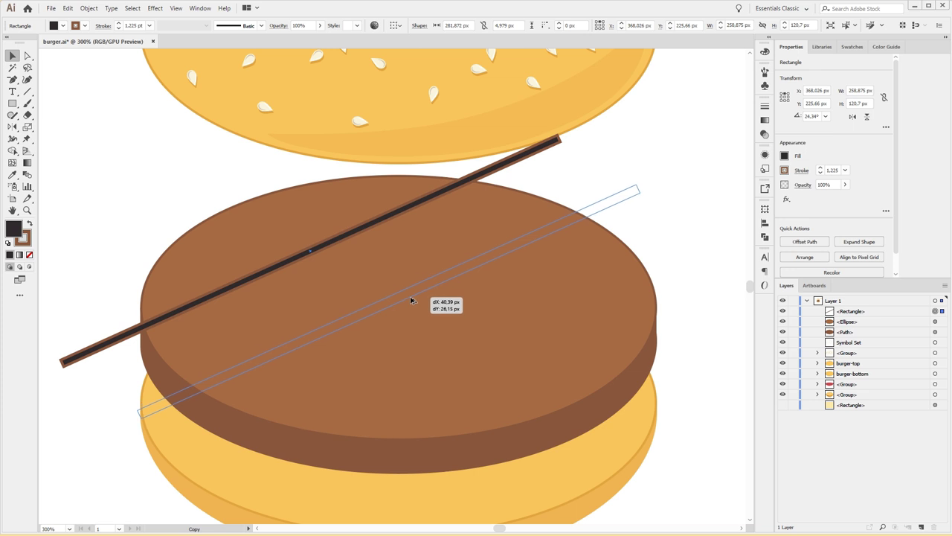
{"action": "left_click_drag", "start_coordinate": [412, 300], "coordinate": [406, 298]}
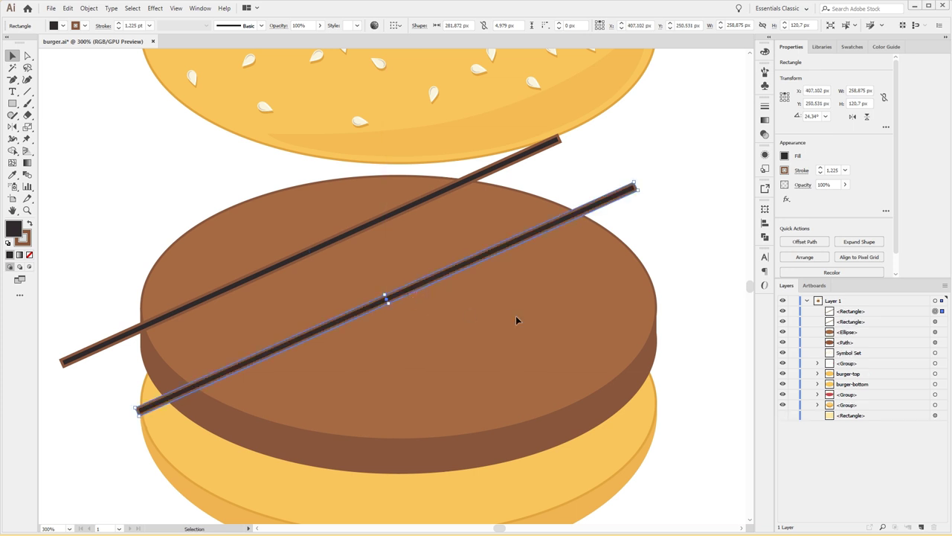
{"action": "key", "text": "a"}
{"action": "key", "text": "ctrl+d"}
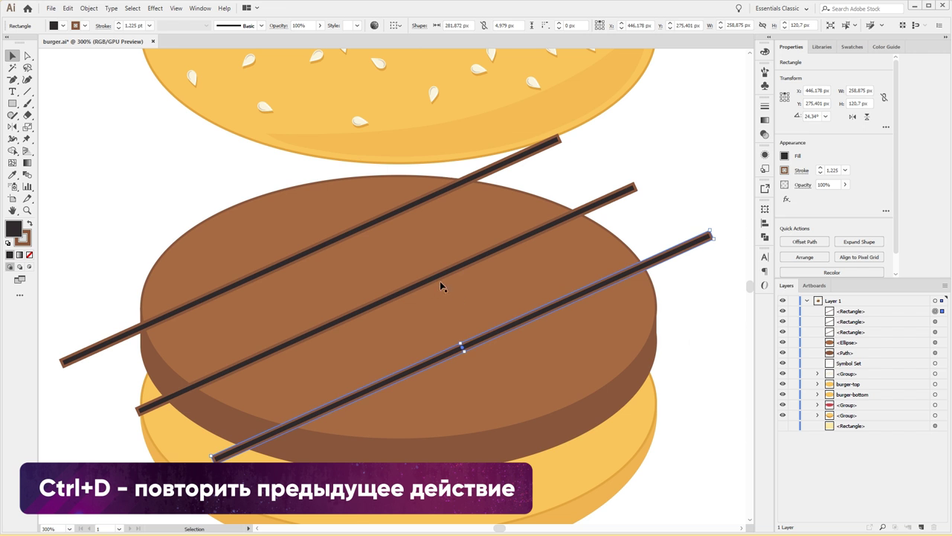
{"action": "key", "text": "Delete"}
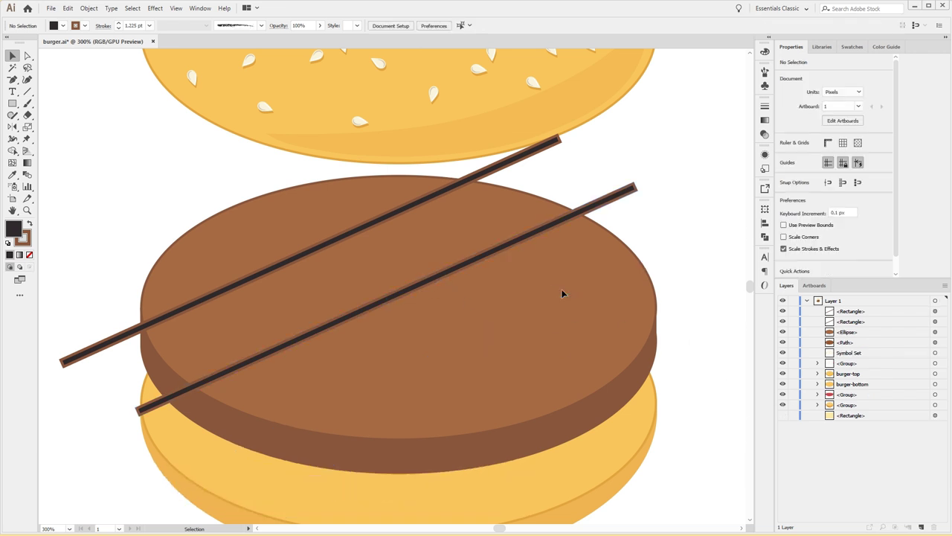
{"action": "left_click", "coordinate": [398, 294]}
{"action": "key", "text": "Delete"}
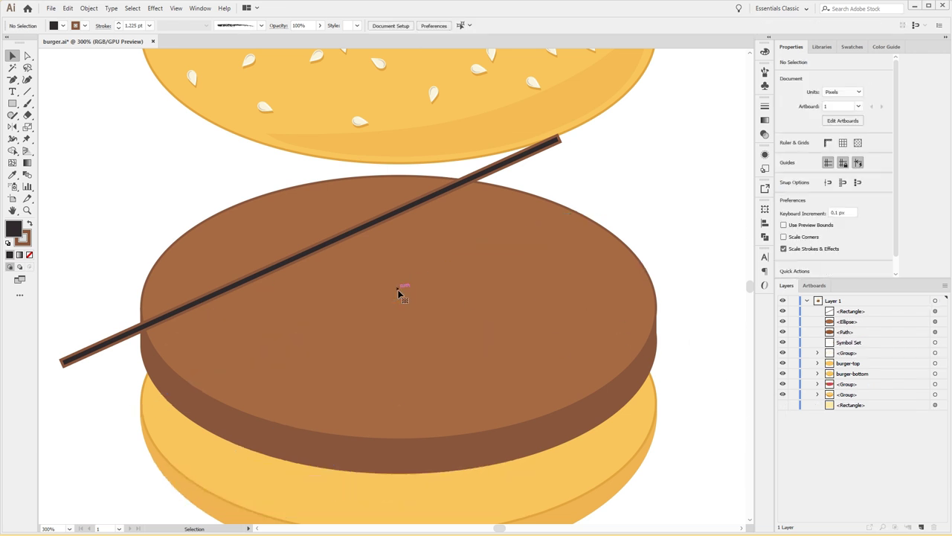
{"action": "left_click_drag", "start_coordinate": [299, 260], "coordinate": [286, 248]}
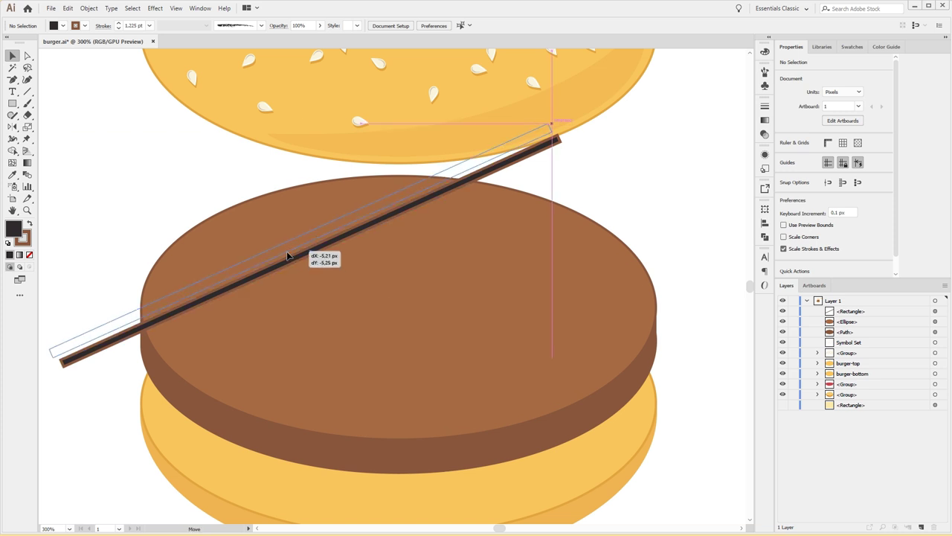
{"action": "left_click", "coordinate": [167, 232]}
Step: Create three evenly spaced parallel bars with an offset copy and Ctrl+D; delete a stray bun copy
{"action": "left_click_drag", "start_coordinate": [250, 273], "coordinate": [337, 325]}
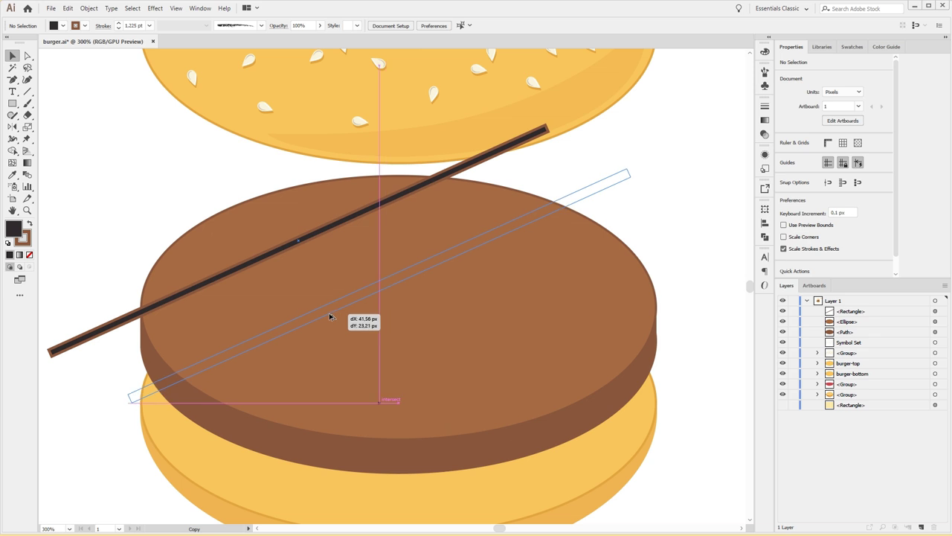
{"action": "left_click_drag", "start_coordinate": [336, 325], "coordinate": [333, 324]}
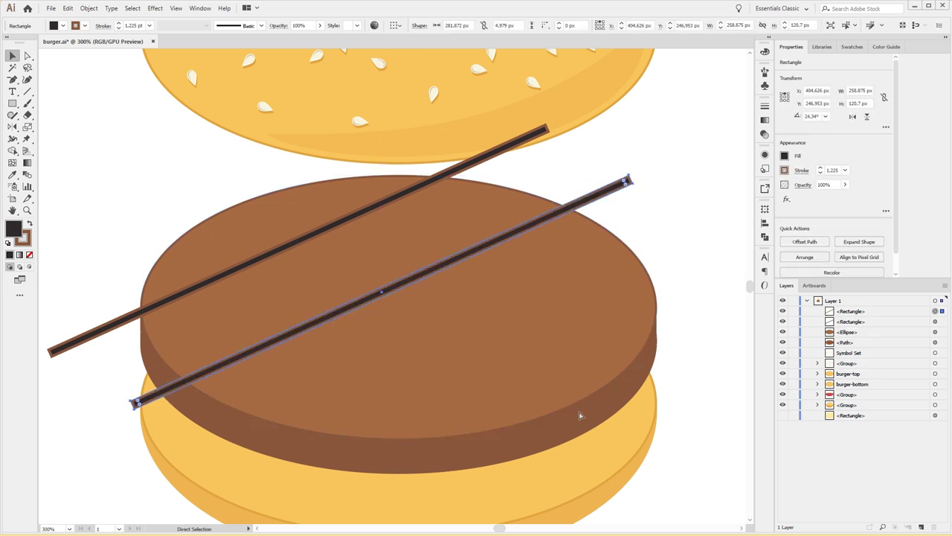
{"action": "key", "text": "ctrl+d"}
{"action": "scroll", "coordinate": [630, 438], "scroll_direction": "down", "scroll_amount": 5}
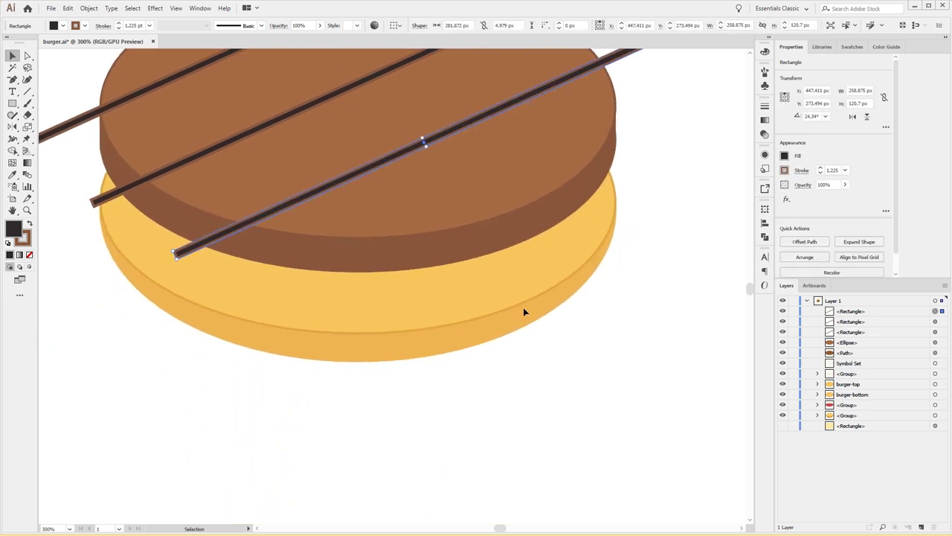
{"action": "left_click", "coordinate": [474, 323]}
{"action": "left_click_drag", "start_coordinate": [563, 359], "coordinate": [650, 380]}
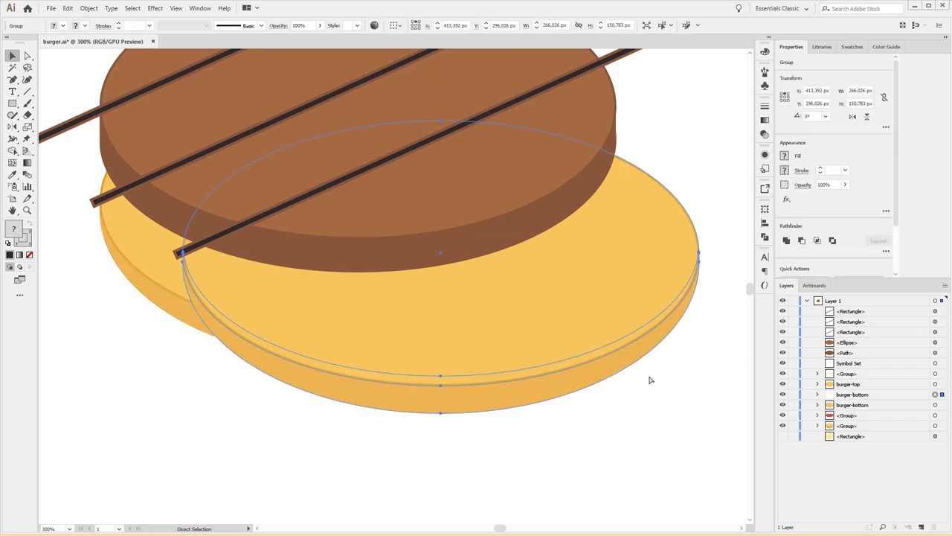
{"action": "key", "text": "Delete"}
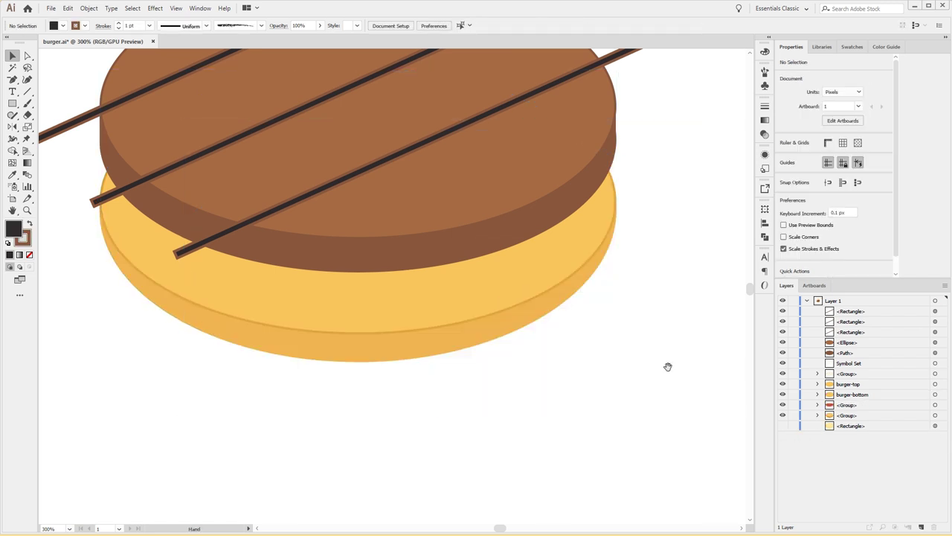
{"action": "scroll", "coordinate": [667, 365], "scroll_direction": "up", "scroll_amount": 5}
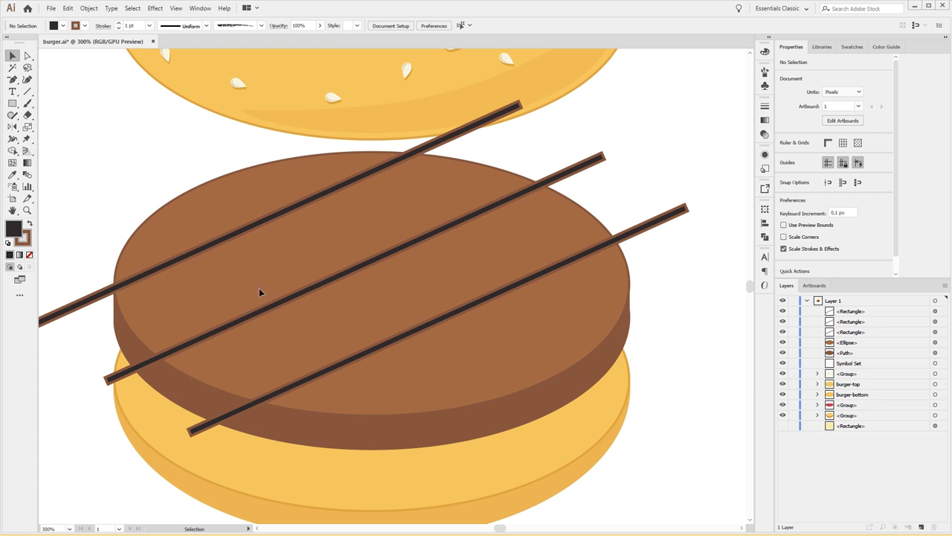
Step: Paste a copy of the patty top in front and Intersect it with the left grill bar
{"action": "left_click_drag", "start_coordinate": [259, 291], "coordinate": [334, 283]}
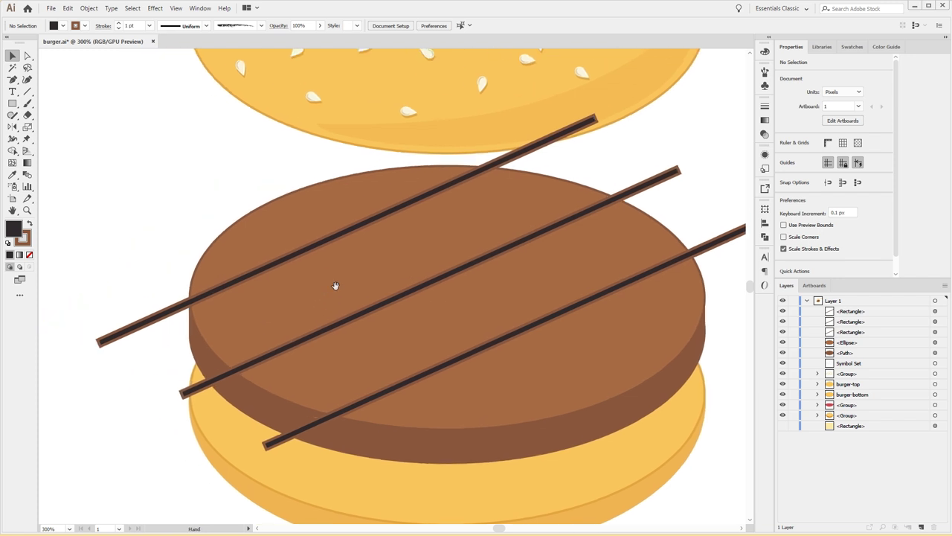
{"action": "left_click", "coordinate": [524, 173]}
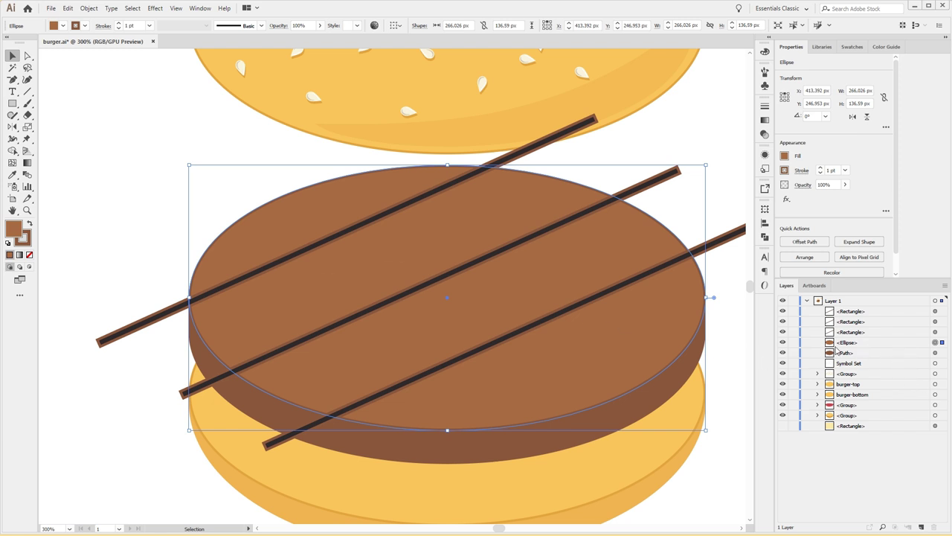
{"action": "key", "text": "ctrl+f"}
{"action": "key", "text": "ctrl+f"}
{"action": "key", "text": "ctrl+f"}
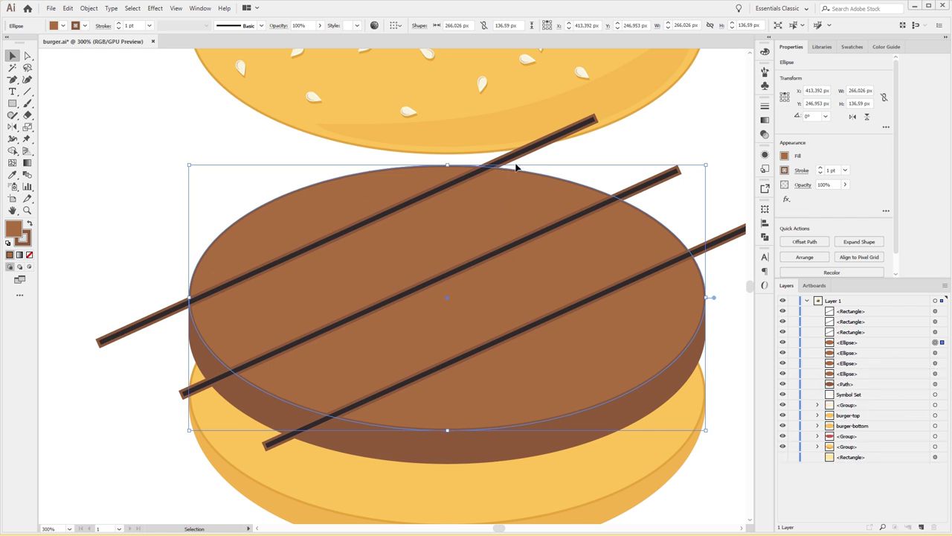
{"action": "left_click", "coordinate": [666, 160]}
{"action": "left_click", "coordinate": [570, 181]}
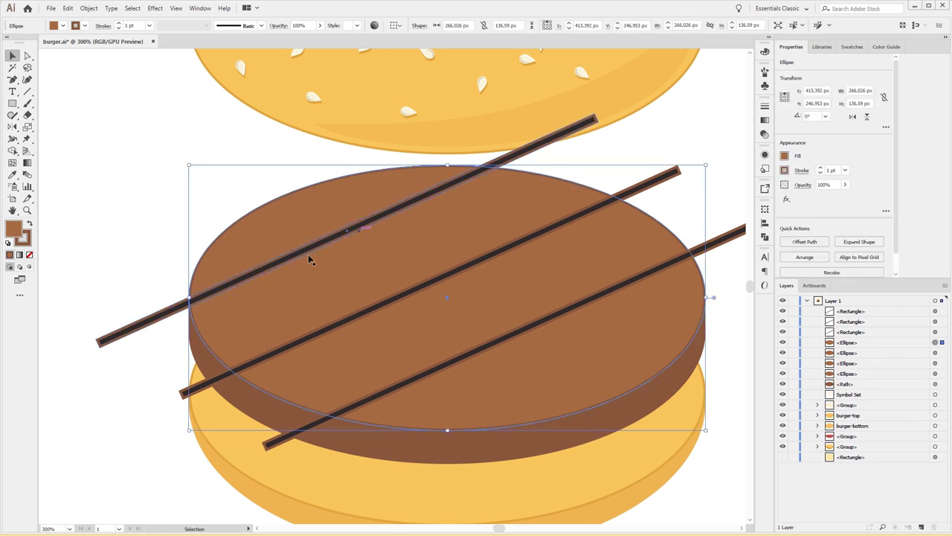
{"action": "left_click", "coordinate": [135, 324], "text": "shift"}
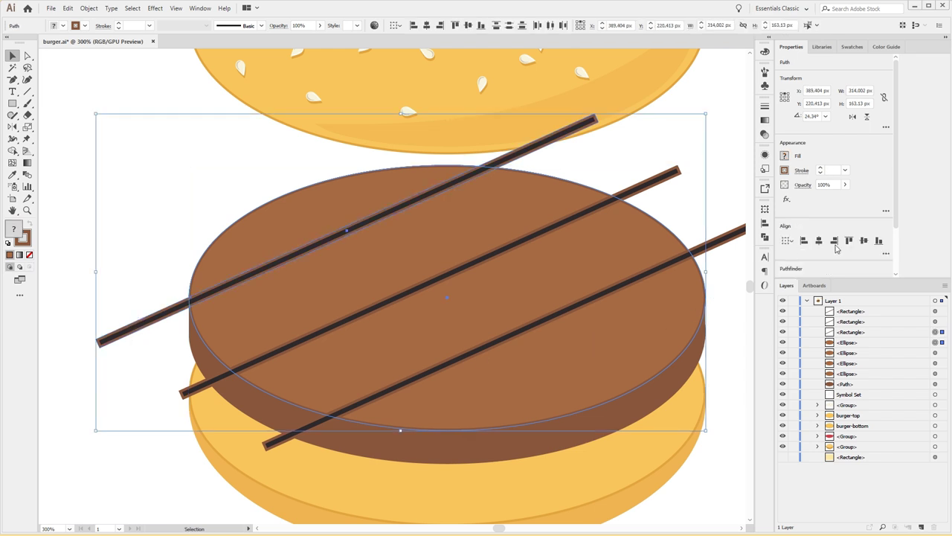
{"action": "scroll", "coordinate": [834, 246], "scroll_direction": "down", "scroll_amount": 2}
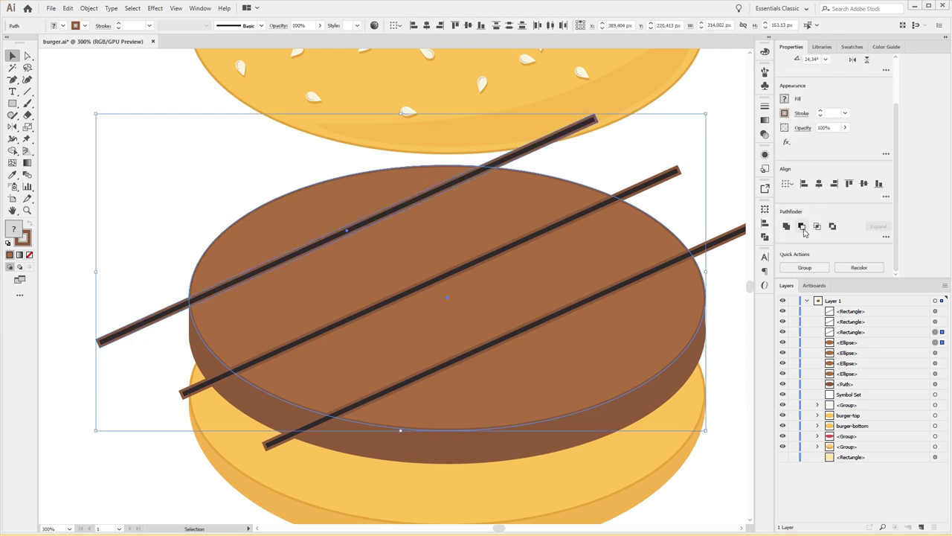
{"action": "left_click", "coordinate": [817, 229]}
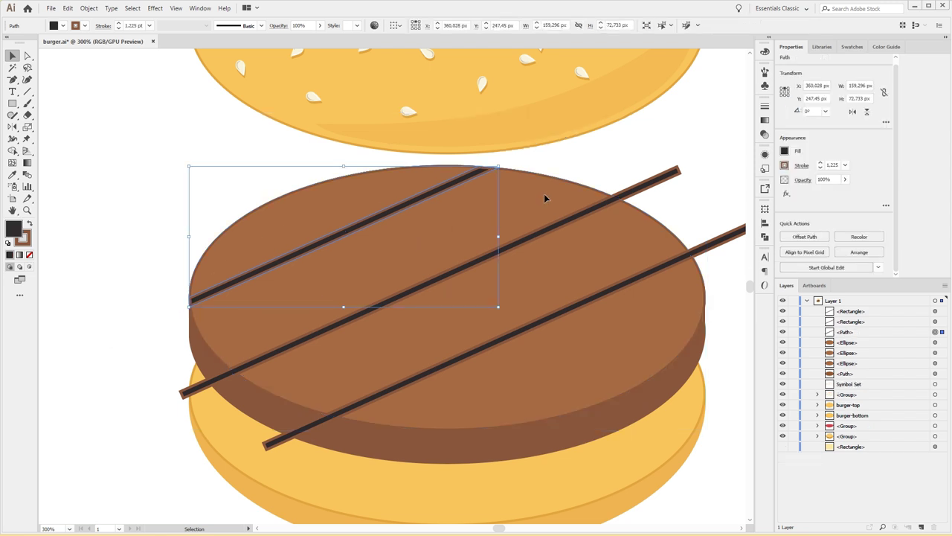
Step: Intersect the middle and right grill bars with further patty-top copies
{"action": "left_click", "coordinate": [566, 190]}
{"action": "left_click", "coordinate": [592, 210], "text": "shift"}
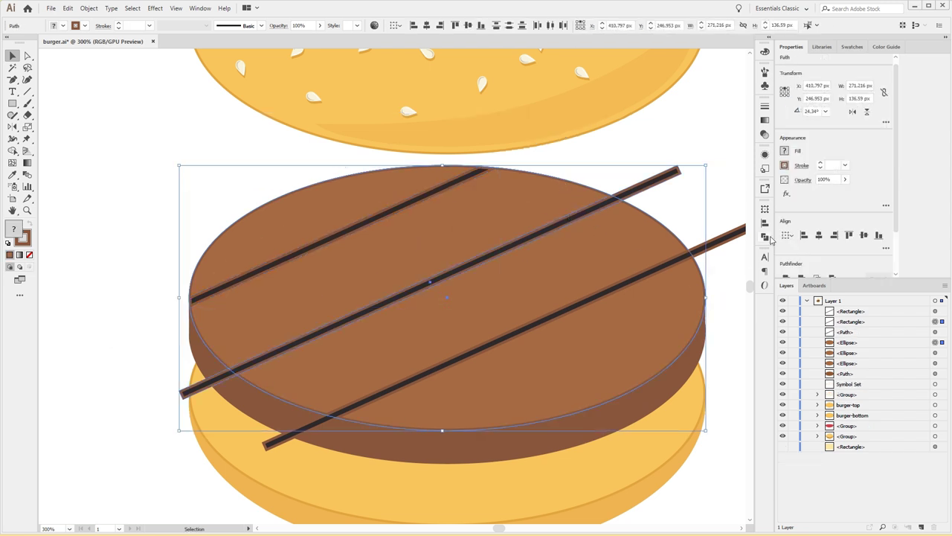
{"action": "scroll", "coordinate": [831, 225], "scroll_direction": "down", "scroll_amount": 2}
{"action": "left_click", "coordinate": [817, 226]}
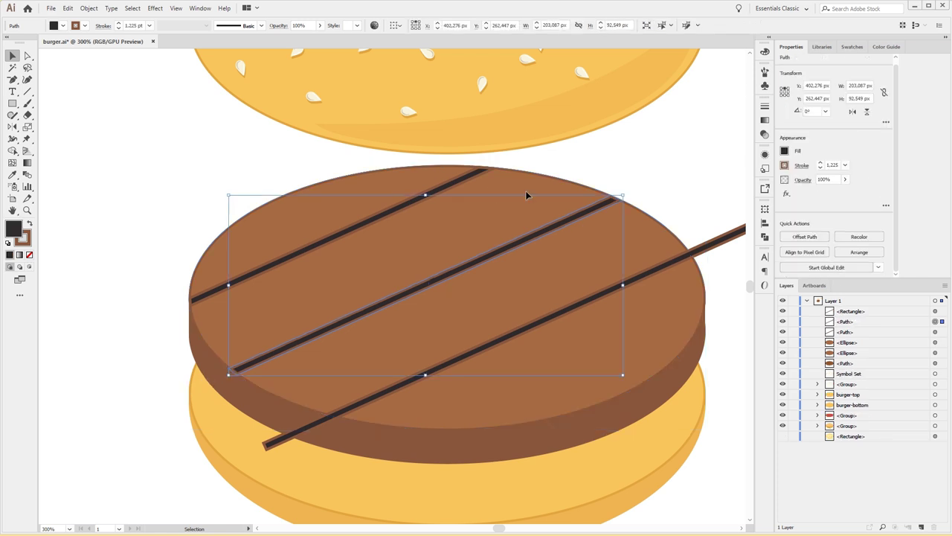
{"action": "left_click", "coordinate": [669, 261]}
{"action": "left_click", "coordinate": [665, 231], "text": "shift"}
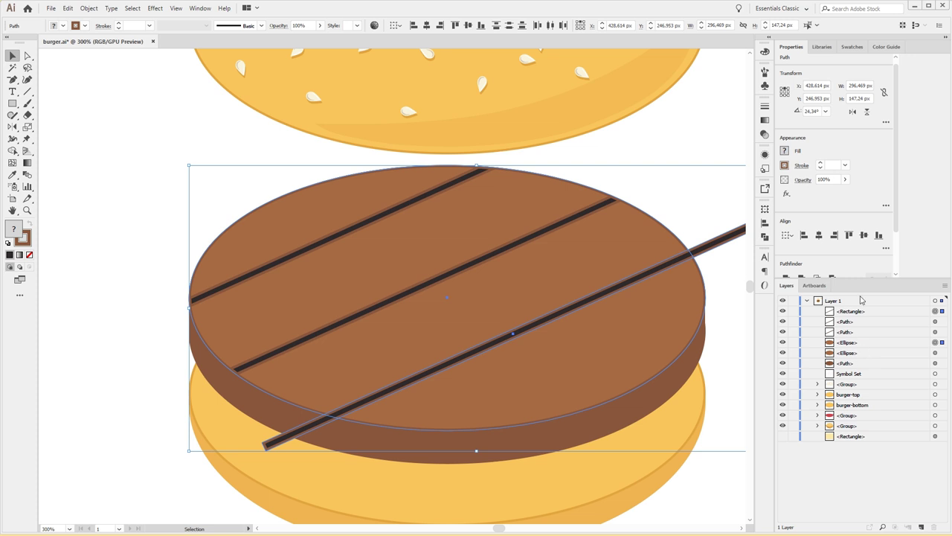
{"action": "scroll", "coordinate": [789, 199], "scroll_direction": "down", "scroll_amount": 2}
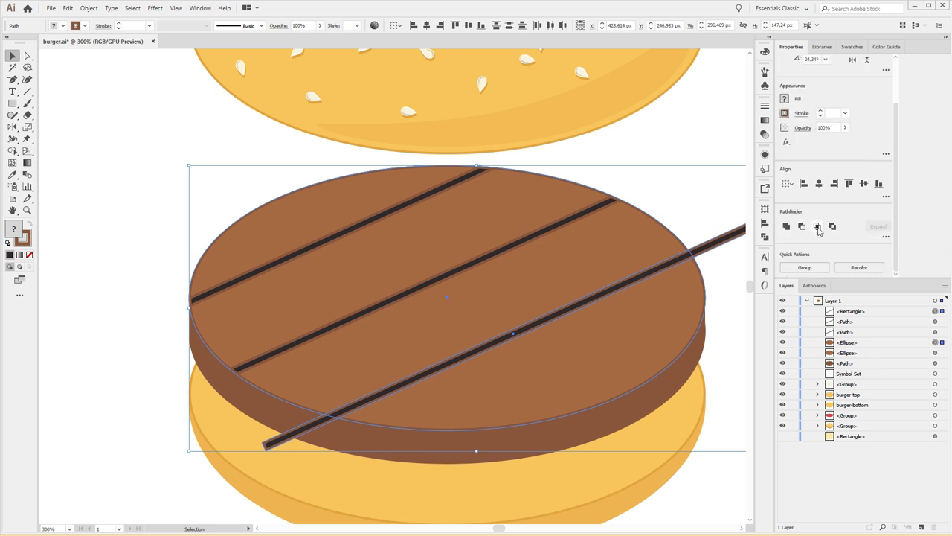
{"action": "left_click", "coordinate": [817, 226]}
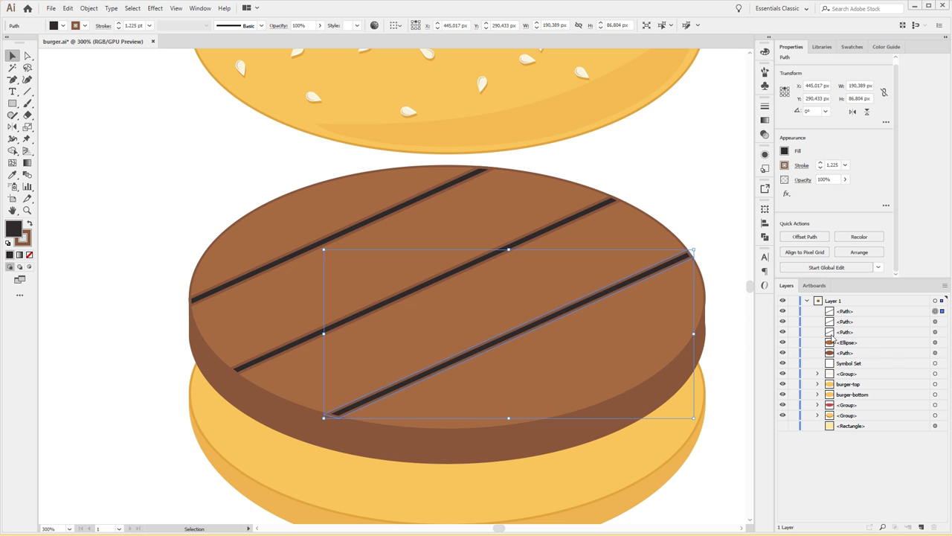
{"action": "left_click", "coordinate": [935, 343]}
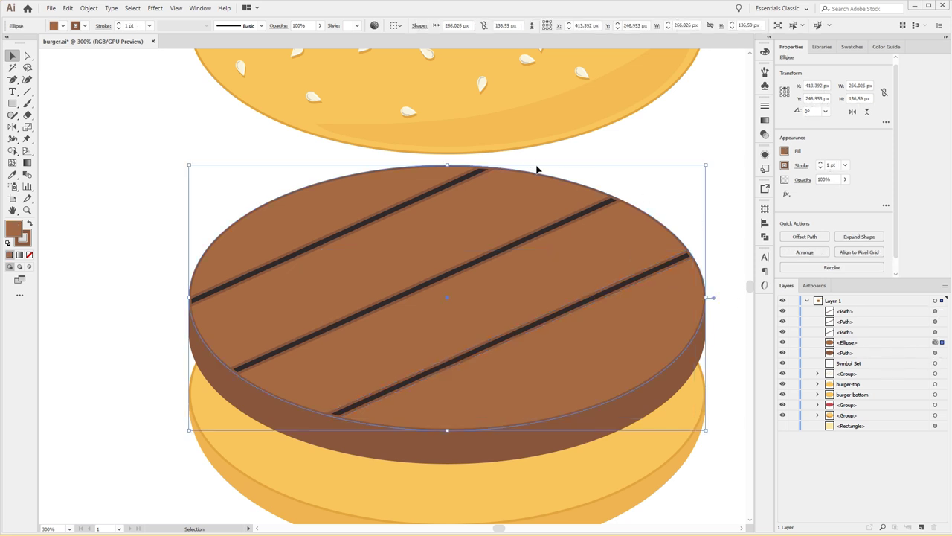
{"action": "left_click", "coordinate": [640, 132]}
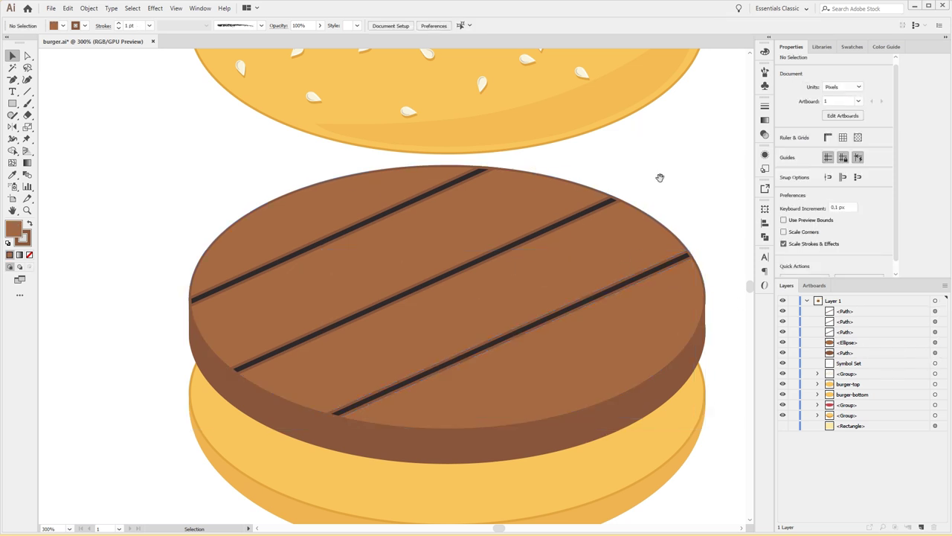
Step: Paint a splat shape over the patty's front edge with the Paintbrush
{"action": "scroll", "coordinate": [616, 160], "scroll_direction": "down", "scroll_amount": 1, "text": "alt"}
{"action": "scroll", "coordinate": [404, 234], "scroll_direction": "up", "scroll_amount": 1, "text": "alt"}
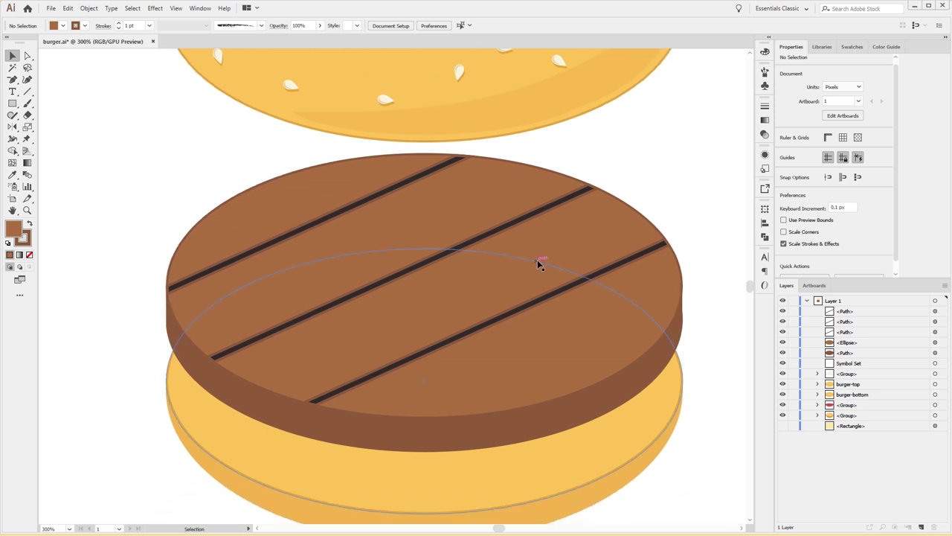
{"action": "scroll", "coordinate": [585, 186], "scroll_direction": "up", "scroll_amount": 4}
{"action": "scroll", "coordinate": [507, 193], "scroll_direction": "right", "scroll_amount": 6}
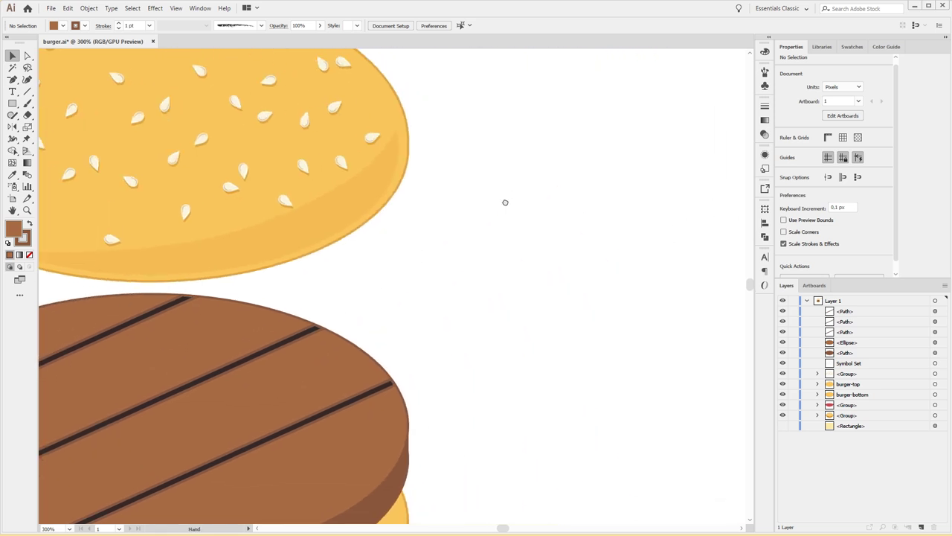
{"action": "scroll", "coordinate": [507, 193], "scroll_direction": "up", "scroll_amount": 6}
{"action": "scroll", "coordinate": [425, 319], "scroll_direction": "right", "scroll_amount": 3}
{"action": "scroll", "coordinate": [511, 211], "scroll_direction": "down", "scroll_amount": 3}
{"action": "scroll", "coordinate": [587, 153], "scroll_direction": "down", "scroll_amount": 4}
{"action": "scroll", "coordinate": [587, 153], "scroll_direction": "left", "scroll_amount": 6}
{"action": "scroll", "coordinate": [465, 264], "scroll_direction": "left", "scroll_amount": 3}
{"action": "scroll", "coordinate": [465, 263], "scroll_direction": "left", "scroll_amount": 3}
{"action": "scroll", "coordinate": [425, 303], "scroll_direction": "right", "scroll_amount": 2}
{"action": "scroll", "coordinate": [323, 276], "scroll_direction": "up", "scroll_amount": 1}
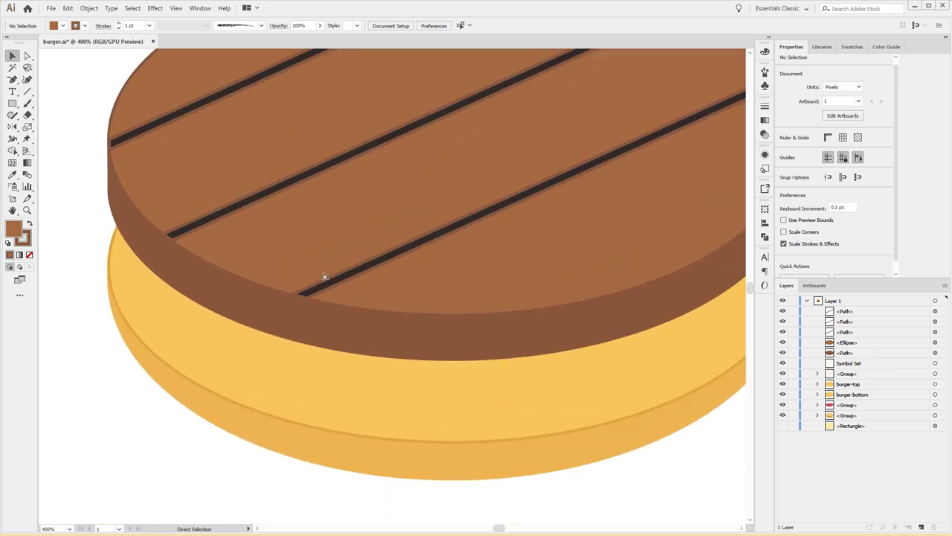
{"action": "scroll", "coordinate": [323, 274], "scroll_direction": "up", "scroll_amount": 1}
{"action": "scroll", "coordinate": [323, 272], "scroll_direction": "up", "scroll_amount": 1}
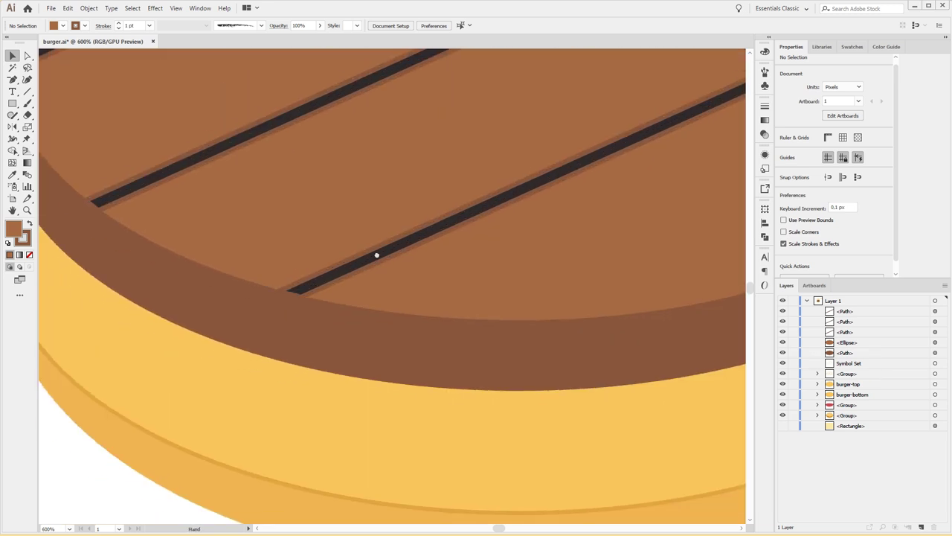
{"action": "left_click_drag", "start_coordinate": [377, 256], "coordinate": [459, 236]}
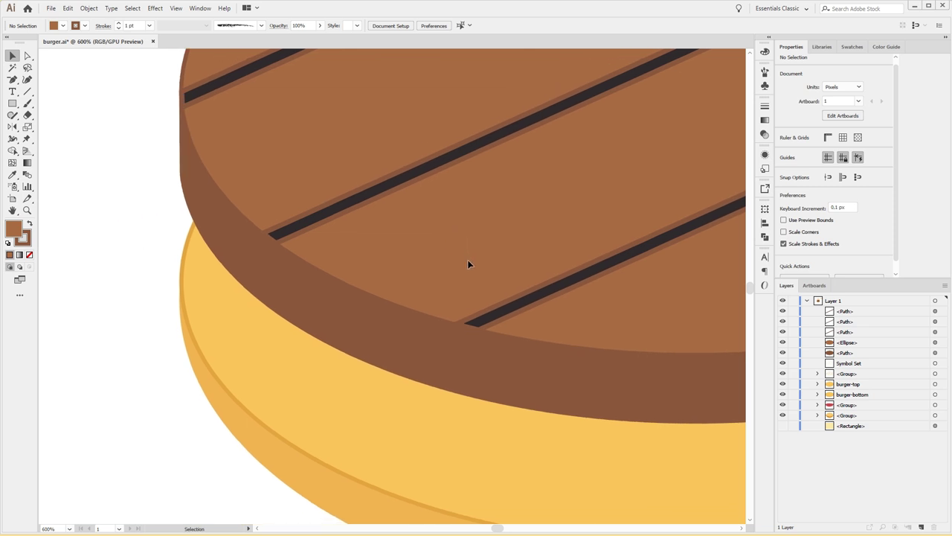
{"action": "key", "text": "b"}
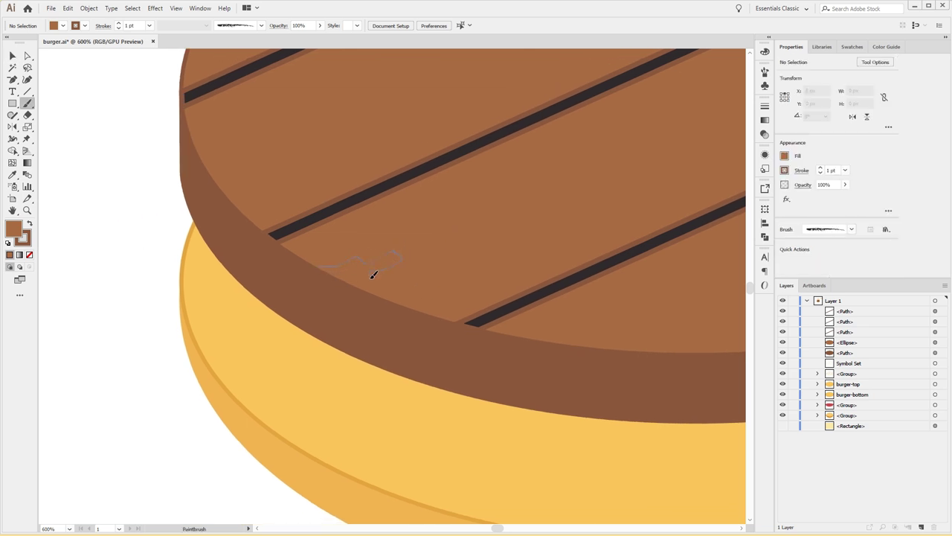
{"action": "mouse_move", "coordinate": [360, 328]}
{"action": "left_mouse_down"}
{"action": "mouse_move", "coordinate": [353, 292]}
{"action": "mouse_move", "coordinate": [321, 283]}
{"action": "mouse_move", "coordinate": [324, 262]}
{"action": "left_mouse_up"}
{"action": "left_click_drag", "start_coordinate": [340, 215], "coordinate": [419, 260]}
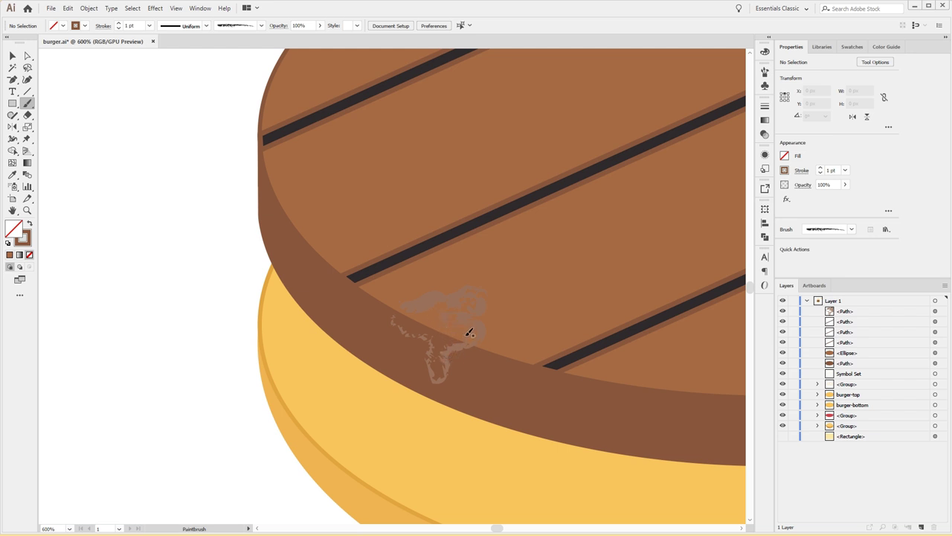
Step: Give the splat a light pink fill with no outline
{"action": "key", "text": "v"}
{"action": "left_click", "coordinate": [438, 326]}
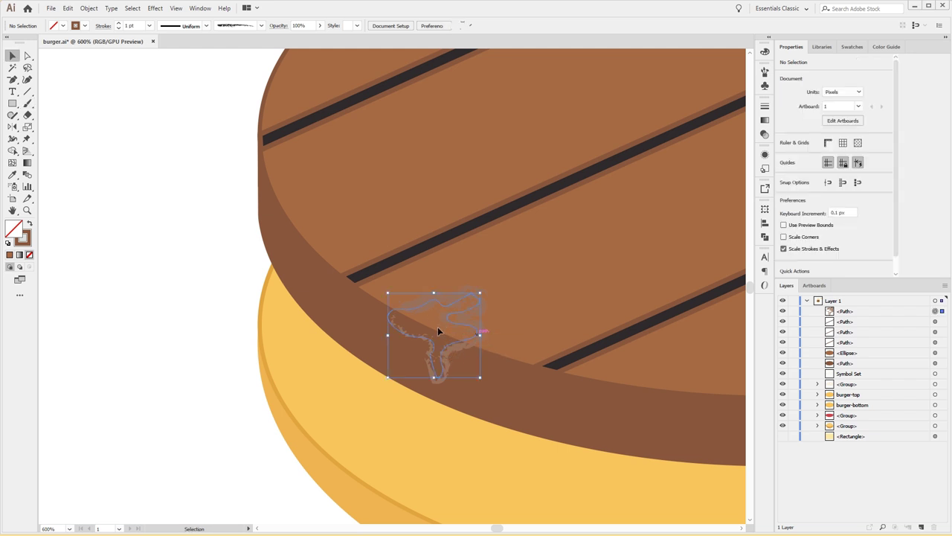
{"action": "left_click", "coordinate": [30, 224]}
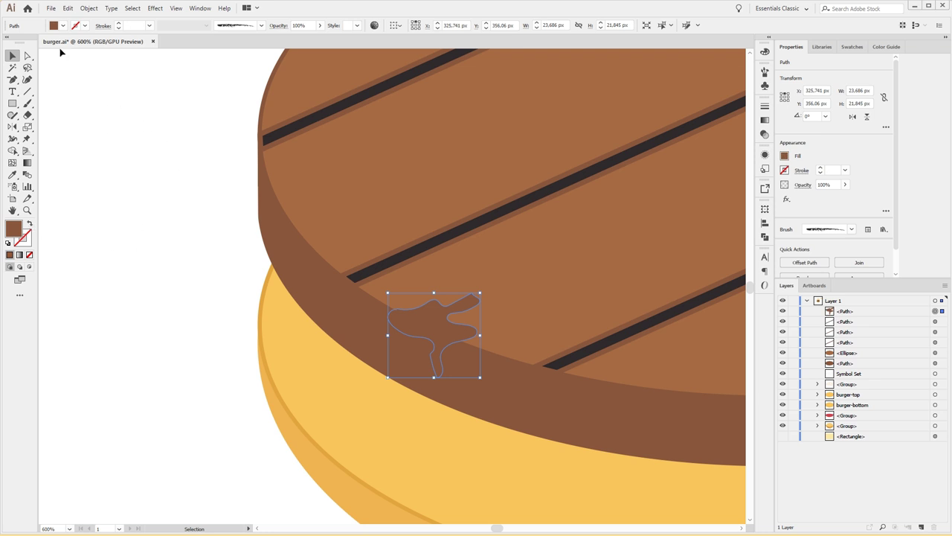
{"action": "left_click", "coordinate": [63, 26]}
{"action": "left_click", "coordinate": [22, 91]}
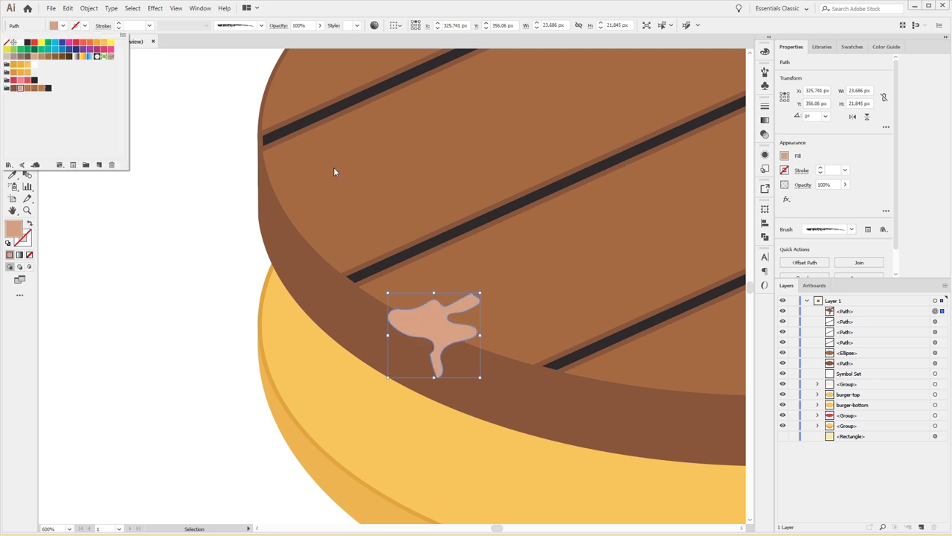
{"action": "left_click", "coordinate": [367, 175]}
{"action": "key", "text": "ctrl+shift+a"}
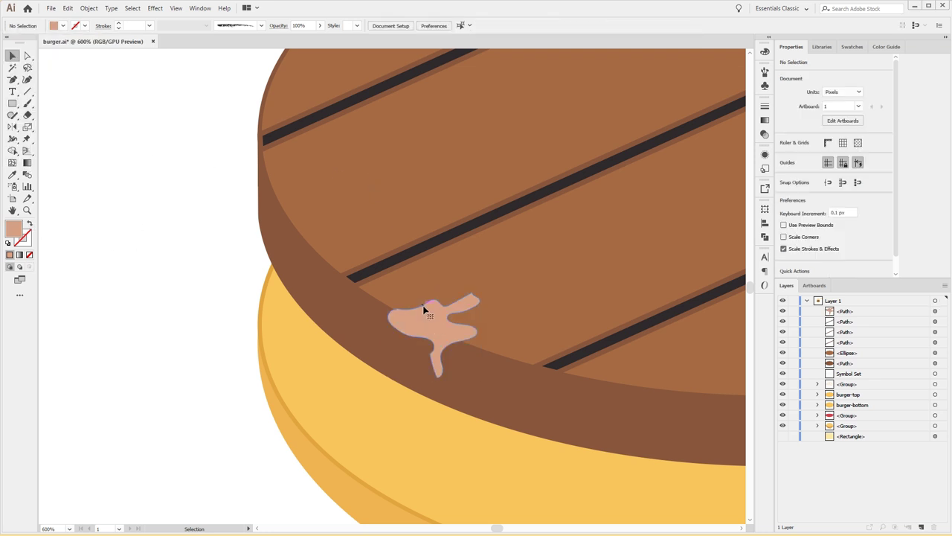
{"action": "left_click", "coordinate": [433, 326]}
{"action": "key", "text": "ctrl+shift+a"}
{"action": "left_click_drag", "start_coordinate": [529, 265], "coordinate": [495, 357]}
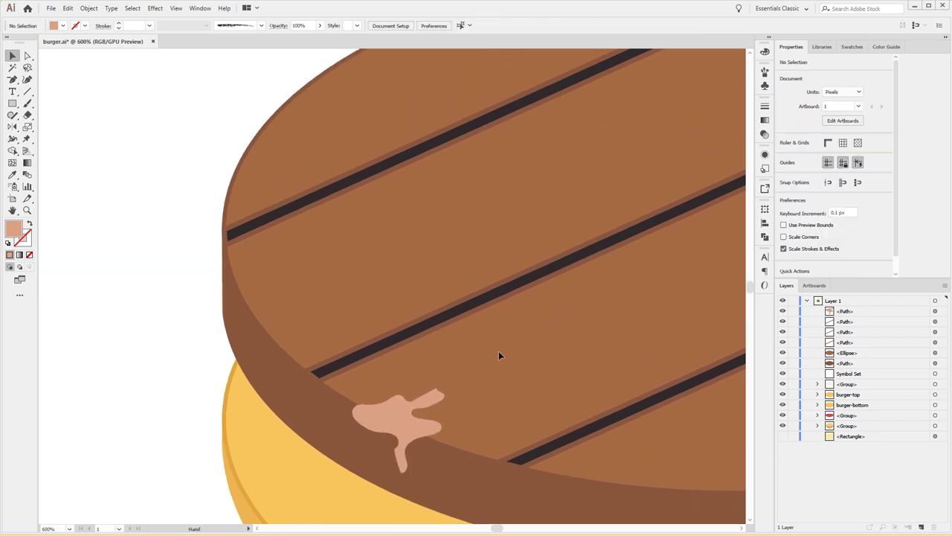
Step: Paint a narrow drip down the patty's left edge as a solid filled shape
{"action": "key", "text": "b"}
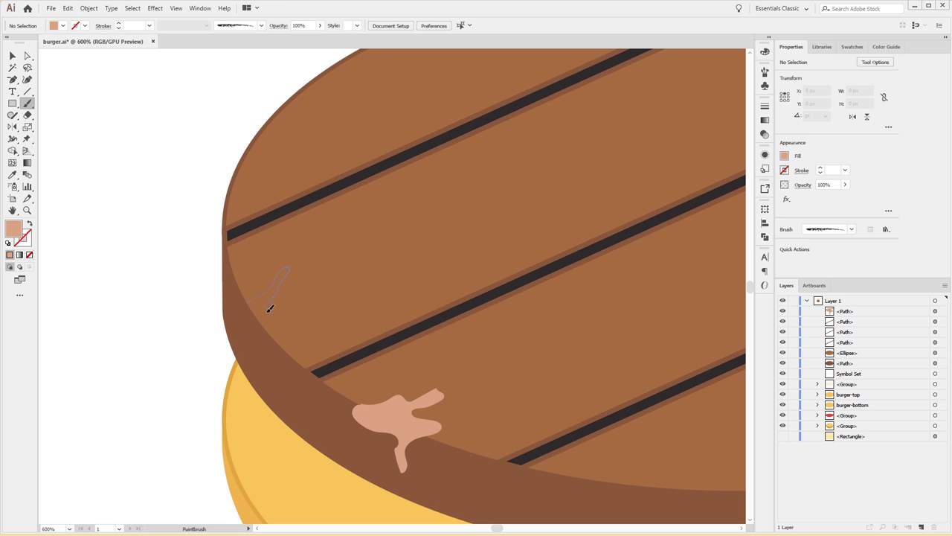
{"action": "mouse_move", "coordinate": [269, 334]}
{"action": "left_mouse_down"}
{"action": "mouse_move", "coordinate": [238, 322]}
{"action": "mouse_move", "coordinate": [296, 314]}
{"action": "left_mouse_up"}
{"action": "key", "text": "v"}
{"action": "left_click", "coordinate": [273, 305]}
{"action": "left_click", "coordinate": [277, 292]}
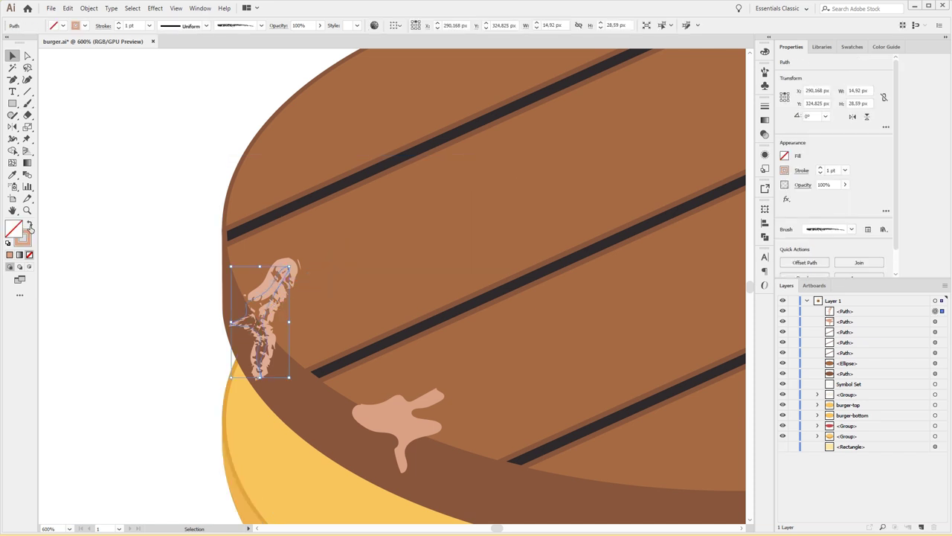
{"action": "left_click", "coordinate": [30, 227]}
{"action": "key", "text": "ctrl+shift+a"}
Step: Recolour both the left-edge drip and the front splat medium brown
{"action": "scroll", "coordinate": [444, 314], "scroll_direction": "down", "scroll_amount": 3}
{"action": "scroll", "coordinate": [444, 315], "scroll_direction": "right", "scroll_amount": 4}
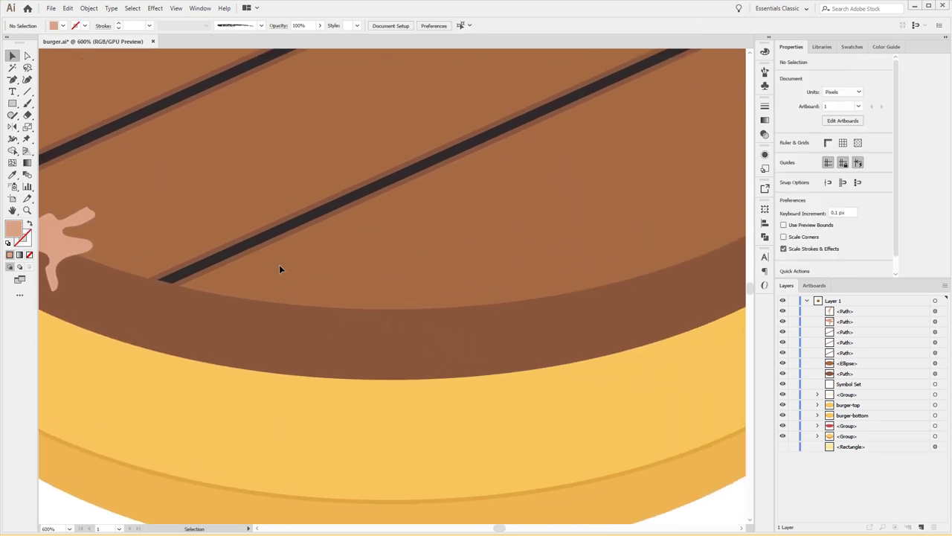
{"action": "scroll", "coordinate": [281, 269], "scroll_direction": "up", "scroll_amount": 3}
{"action": "scroll", "coordinate": [281, 269], "scroll_direction": "left", "scroll_amount": 5}
{"action": "left_click", "coordinate": [317, 234]}
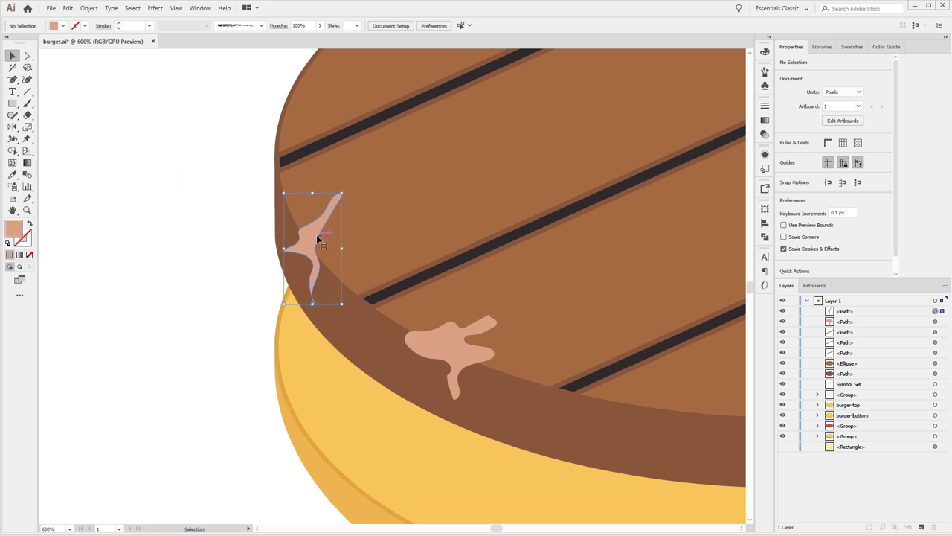
{"action": "left_click", "coordinate": [480, 327], "text": "shift"}
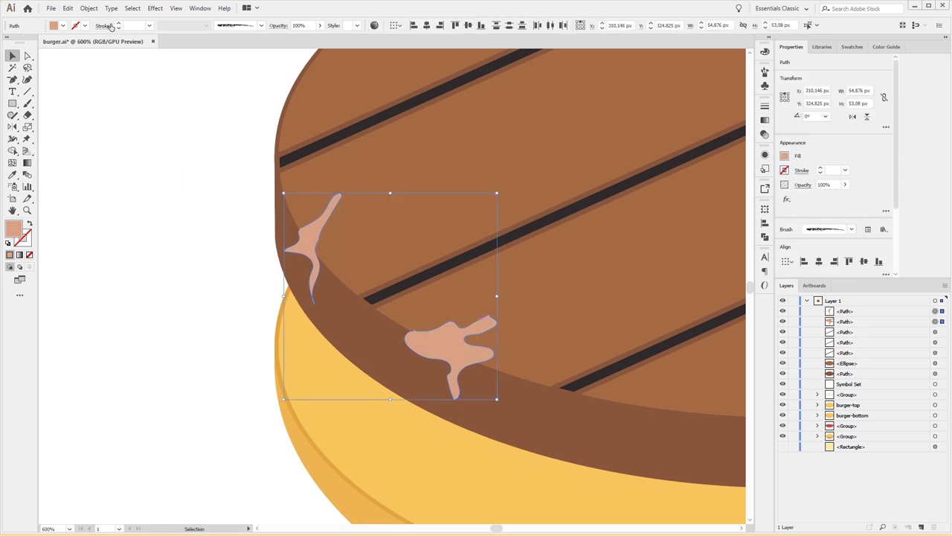
{"action": "left_click", "coordinate": [63, 26]}
{"action": "left_click", "coordinate": [21, 88]}
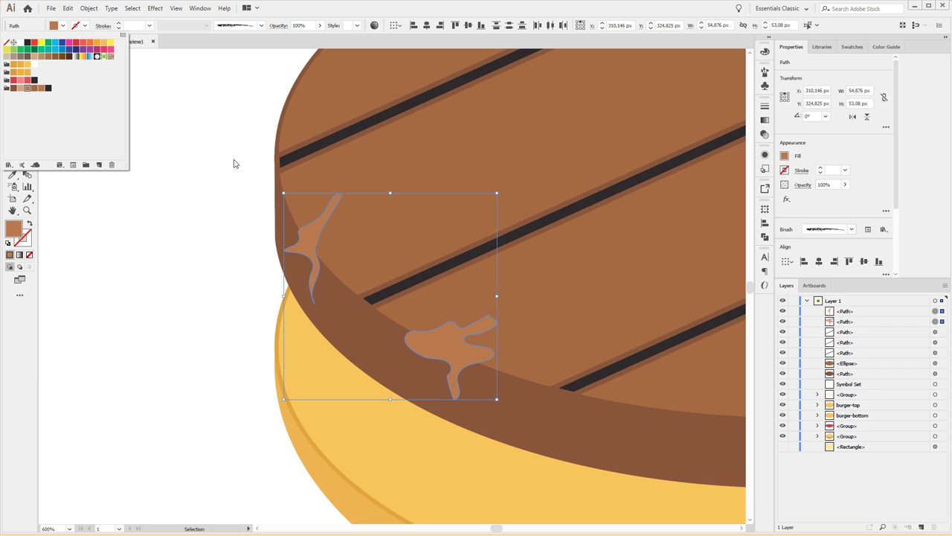
{"action": "key", "text": "ctrl+shift+a"}
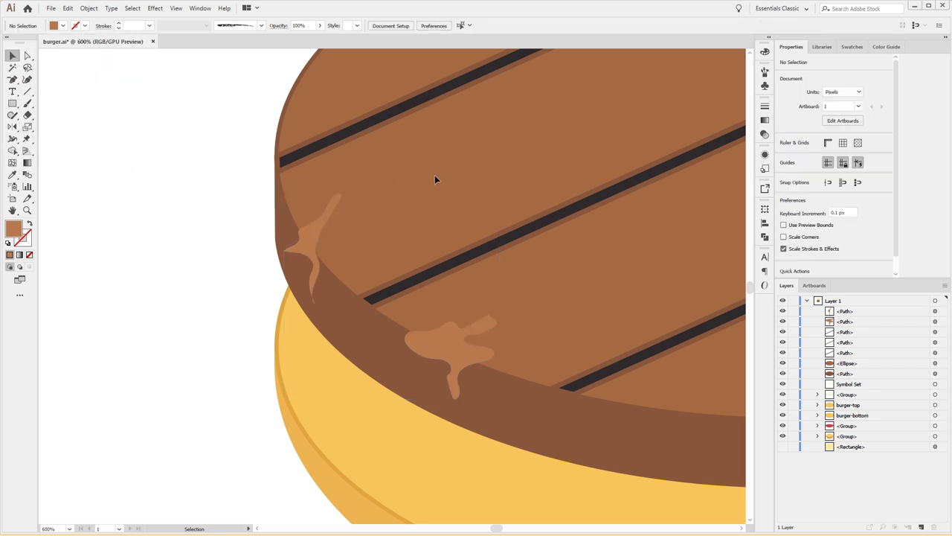
{"action": "left_click_drag", "start_coordinate": [436, 179], "coordinate": [331, 190]}
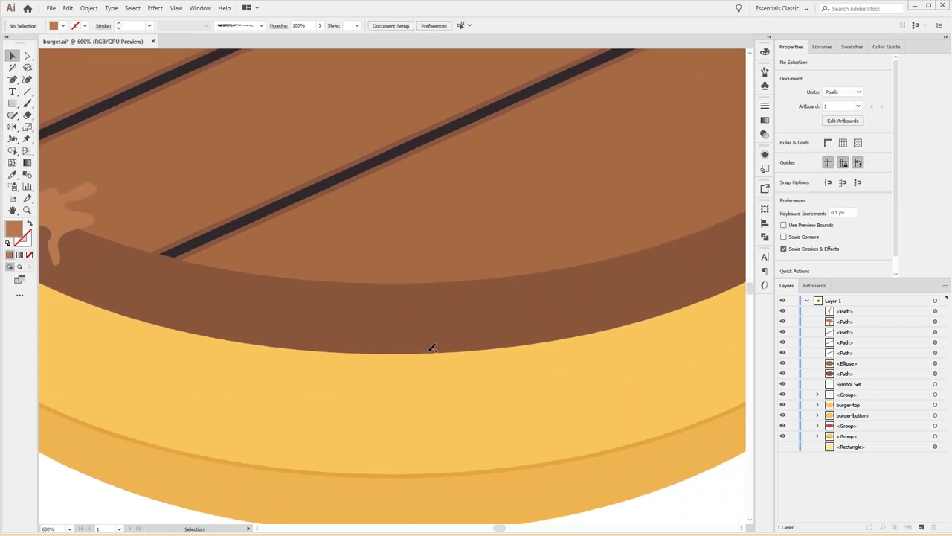
Step: Paint a branching streak across the patty's front rim, filled light pink with no outline
{"action": "key", "text": "b"}
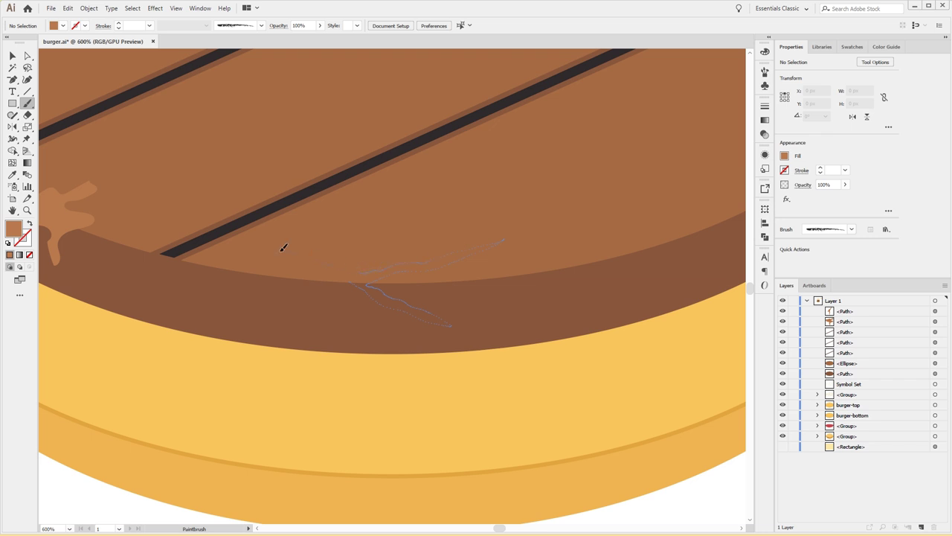
{"action": "left_click_drag", "start_coordinate": [353, 276], "coordinate": [383, 296]}
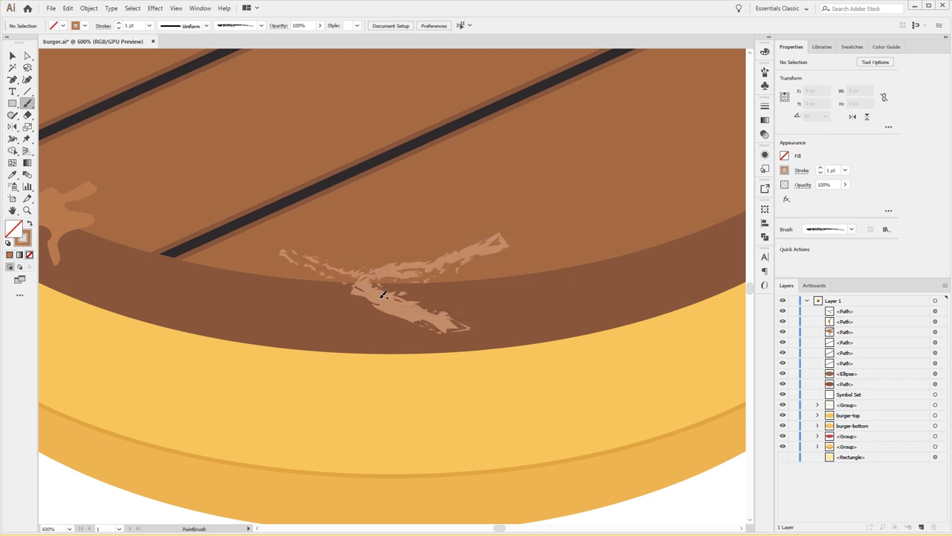
{"action": "key", "text": "v"}
{"action": "left_click", "coordinate": [378, 308]}
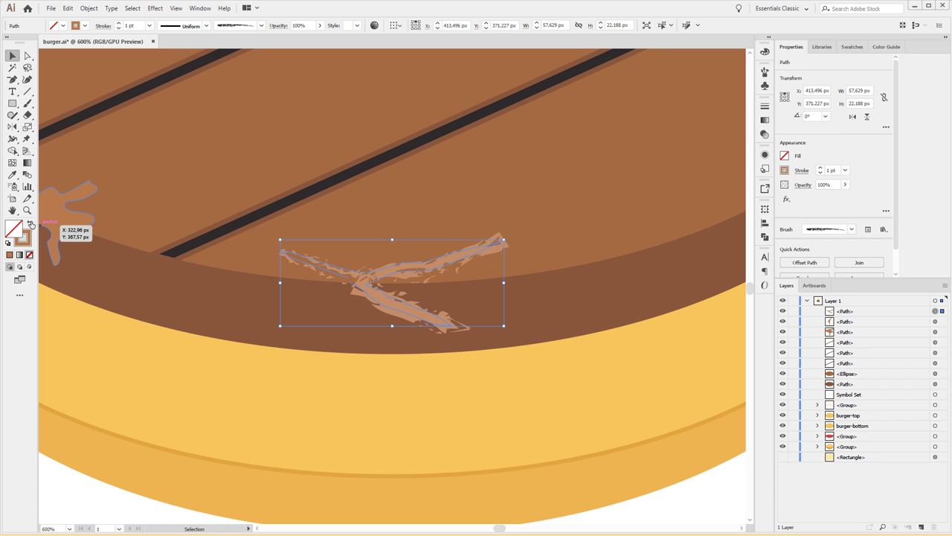
{"action": "left_click", "coordinate": [28, 224]}
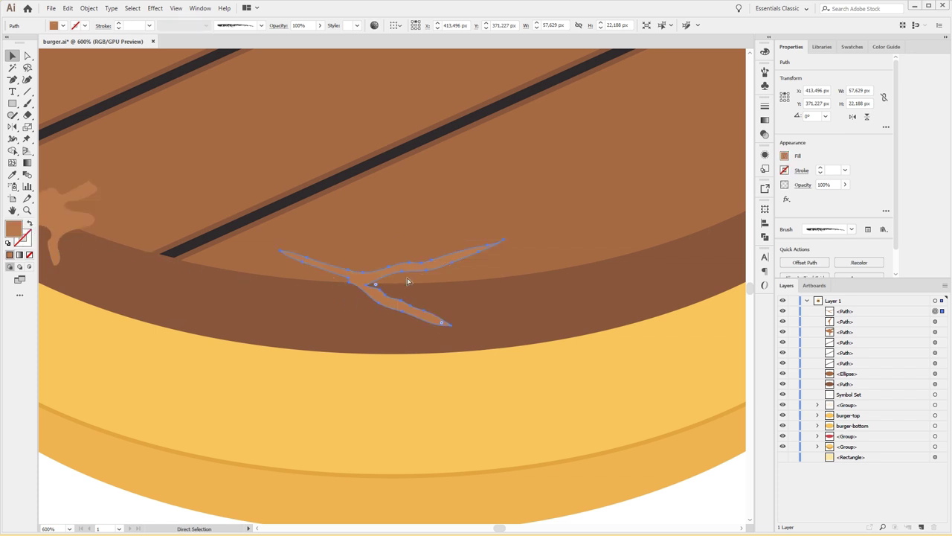
{"action": "left_click", "coordinate": [62, 26]}
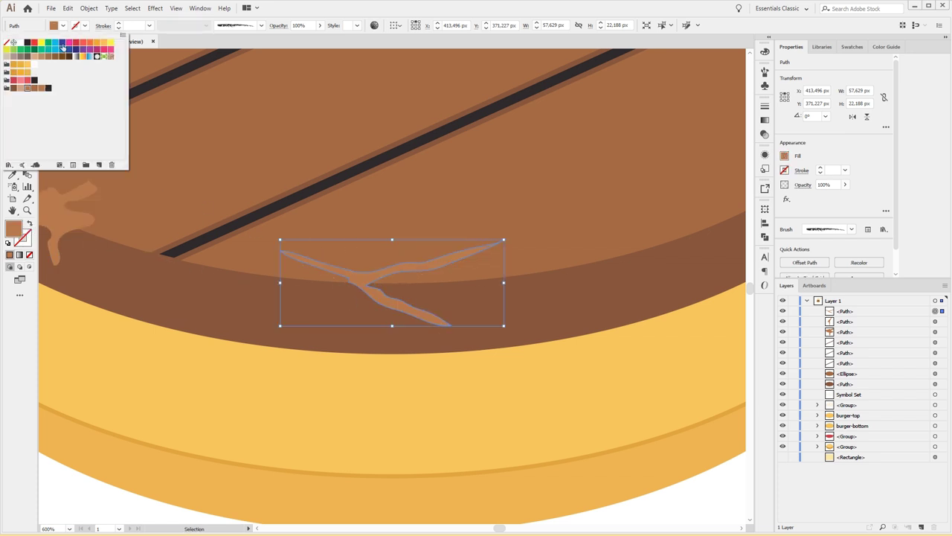
{"action": "left_click", "coordinate": [19, 90]}
{"action": "key", "text": "ctrl+minus"}
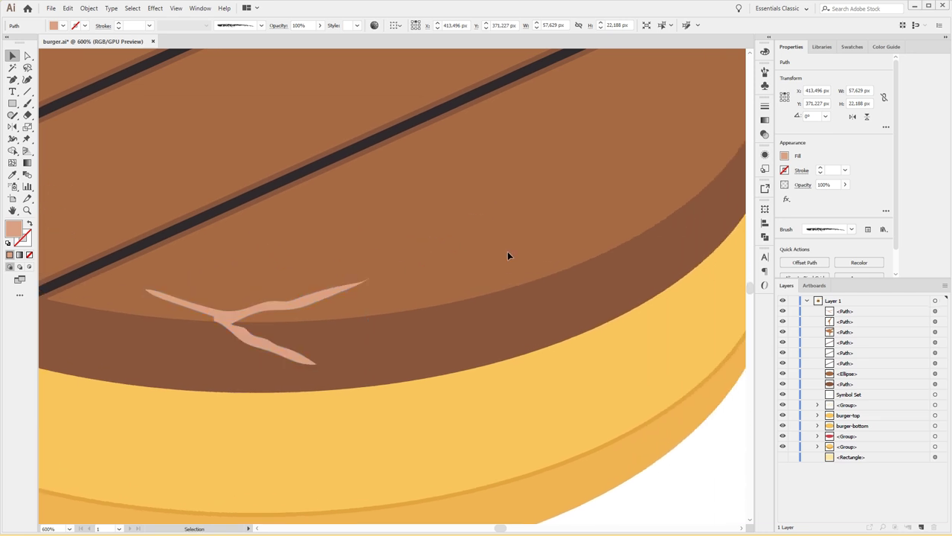
{"action": "key", "text": "ctrl+shift+a"}
{"action": "key", "text": "ctrl+0"}
{"action": "key", "text": "ctrl+minus"}
{"action": "key", "text": "ctrl+minus"}
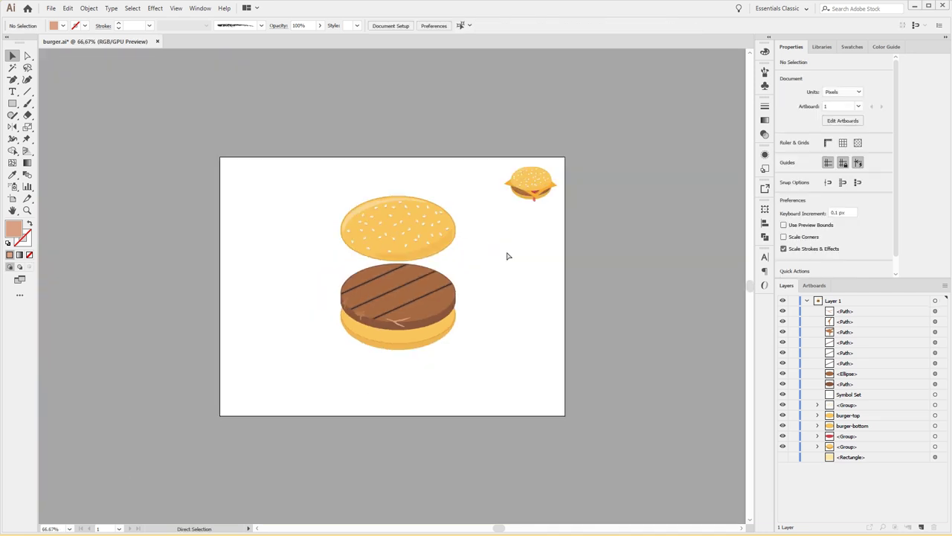
Step: Paint a branching streak on the patty's right rim as a solid light peach fill
{"action": "key", "text": "ctrl+plus"}
{"action": "key", "text": "ctrl+plus"}
{"action": "key", "text": "ctrl+plus"}
{"action": "key", "text": "ctrl+plus"}
{"action": "key", "text": "ctrl+plus"}
{"action": "mouse_move", "coordinate": [505, 253]}
{"action": "left_mouse_down"}
{"action": "mouse_move", "coordinate": [340, 181]}
{"action": "mouse_move", "coordinate": [485, 212]}
{"action": "left_mouse_up"}
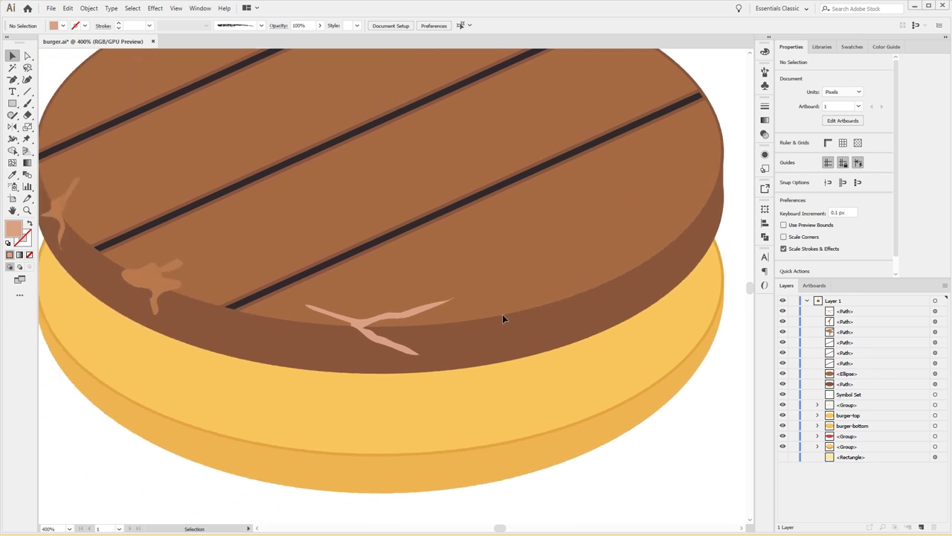
{"action": "key", "text": "b"}
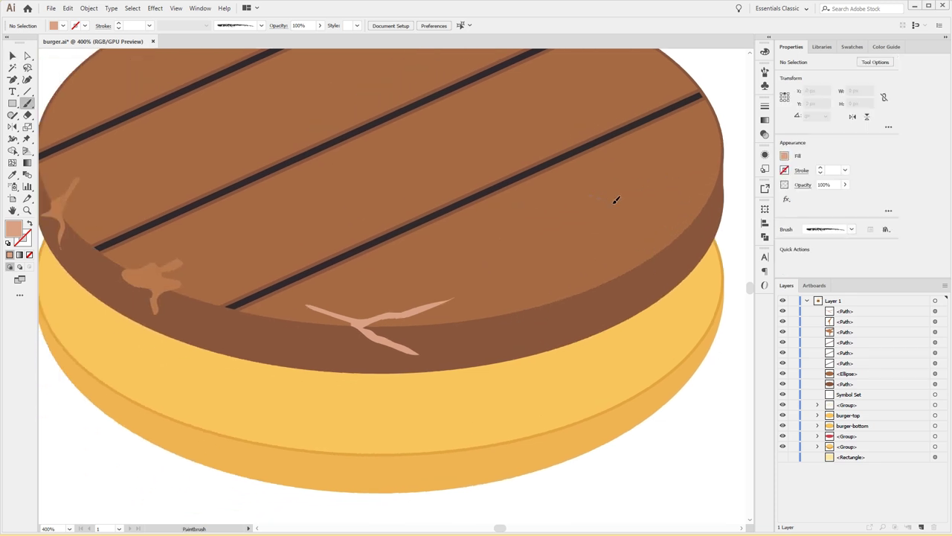
{"action": "left_click_drag", "start_coordinate": [681, 231], "coordinate": [675, 245]}
{"action": "left_click_drag", "start_coordinate": [593, 192], "coordinate": [591, 195]}
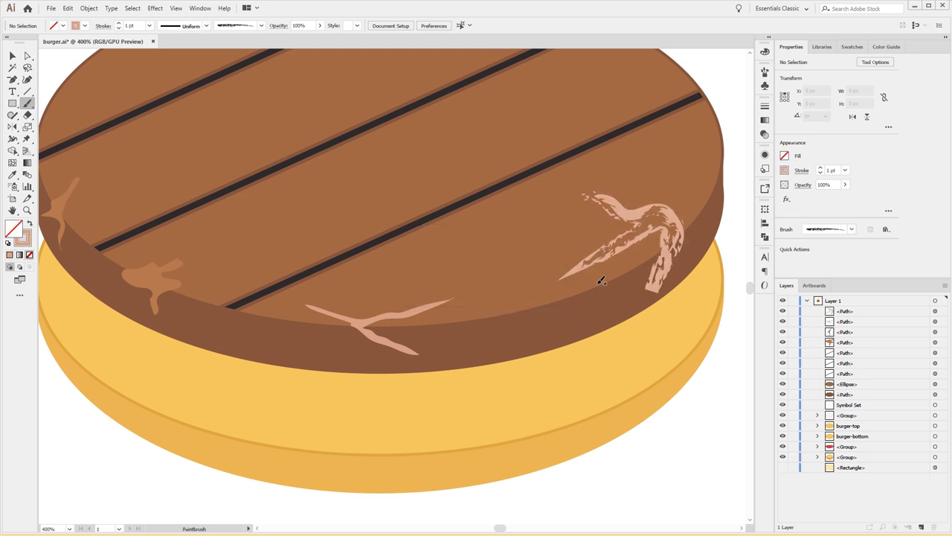
{"action": "key", "text": "v"}
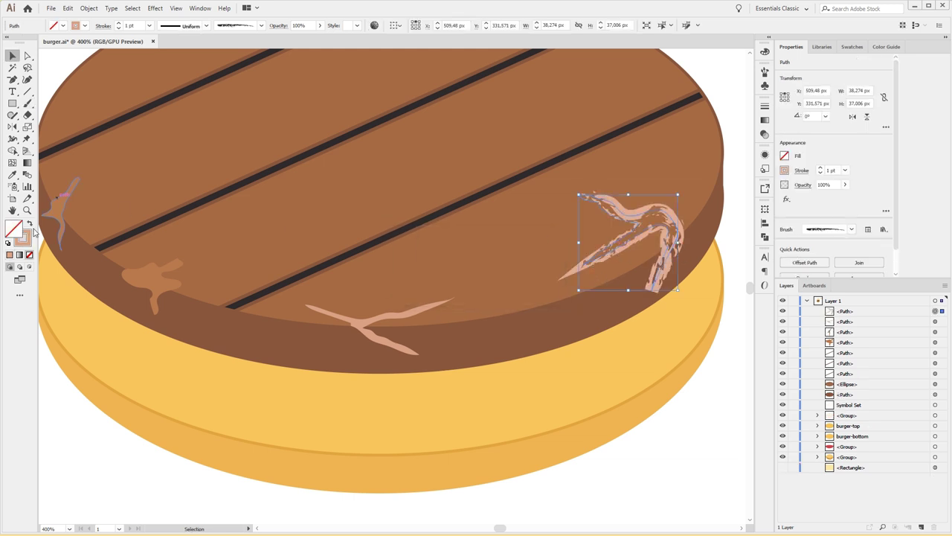
{"action": "left_click", "coordinate": [30, 225]}
{"action": "key", "text": "ctrl+shift+a"}
{"action": "mouse_move", "coordinate": [452, 352]}
{"action": "left_mouse_down"}
{"action": "mouse_move", "coordinate": [408, 319]}
{"action": "mouse_move", "coordinate": [411, 235]}
{"action": "left_mouse_up"}
Step: Paint a drip on the patty's side and eyedrop the brown highlight colour onto it
{"action": "key", "text": "a"}
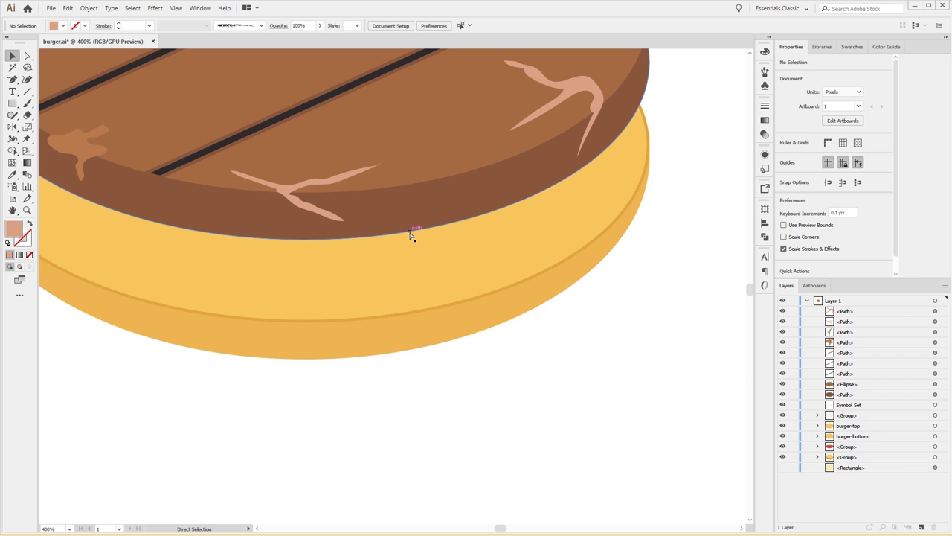
{"action": "key", "text": "ctrl+plus"}
{"action": "scroll", "coordinate": [410, 234], "scroll_direction": "up", "scroll_amount": 2}
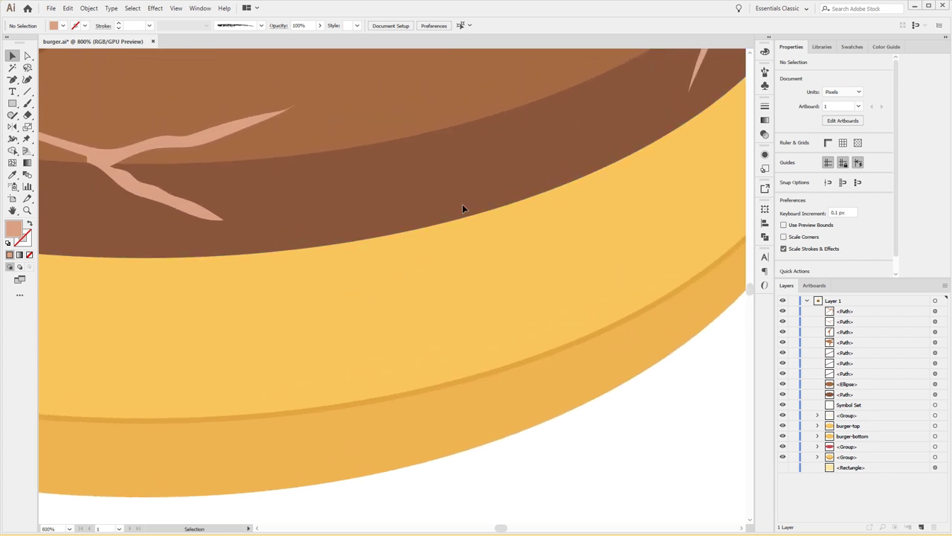
{"action": "key", "text": "b"}
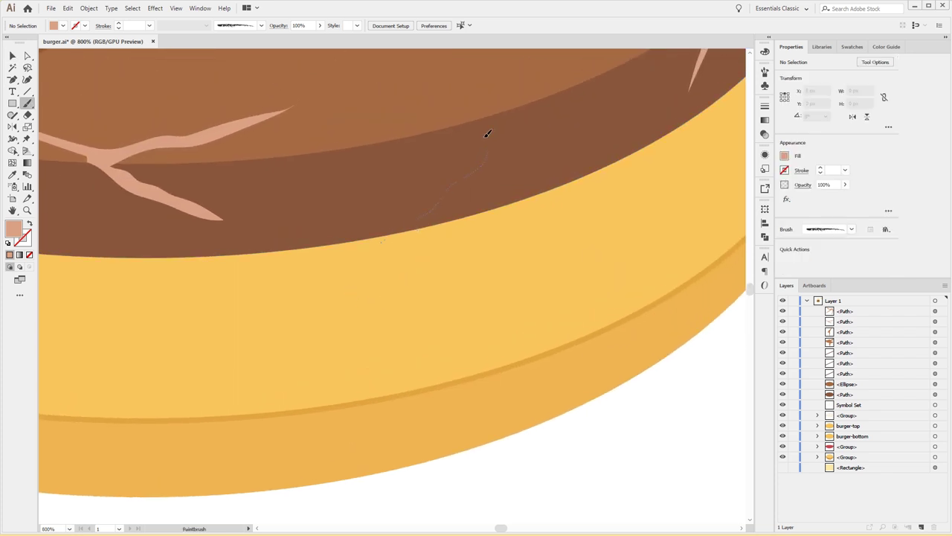
{"action": "left_click_drag", "start_coordinate": [377, 252], "coordinate": [709, 401]}
{"action": "key", "text": "v"}
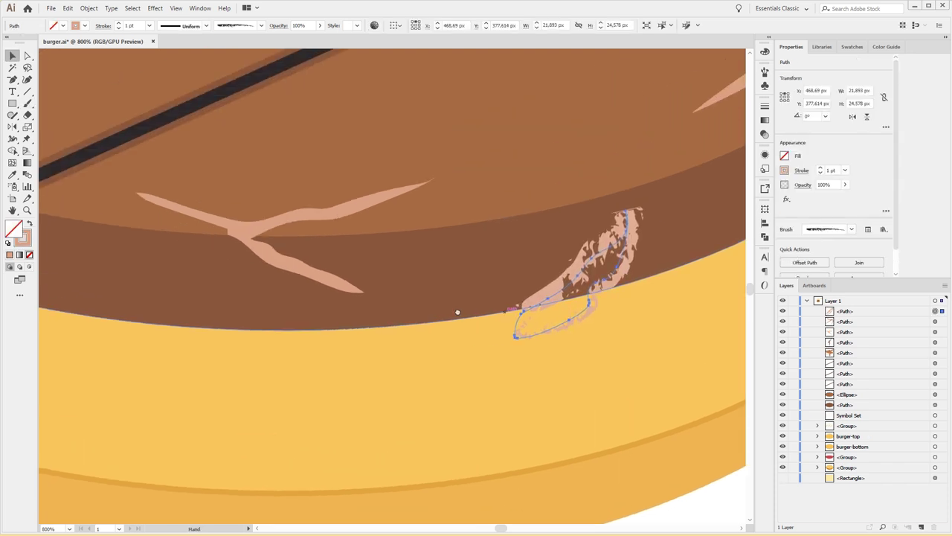
{"action": "left_click_drag", "start_coordinate": [40, 207], "coordinate": [219, 243]}
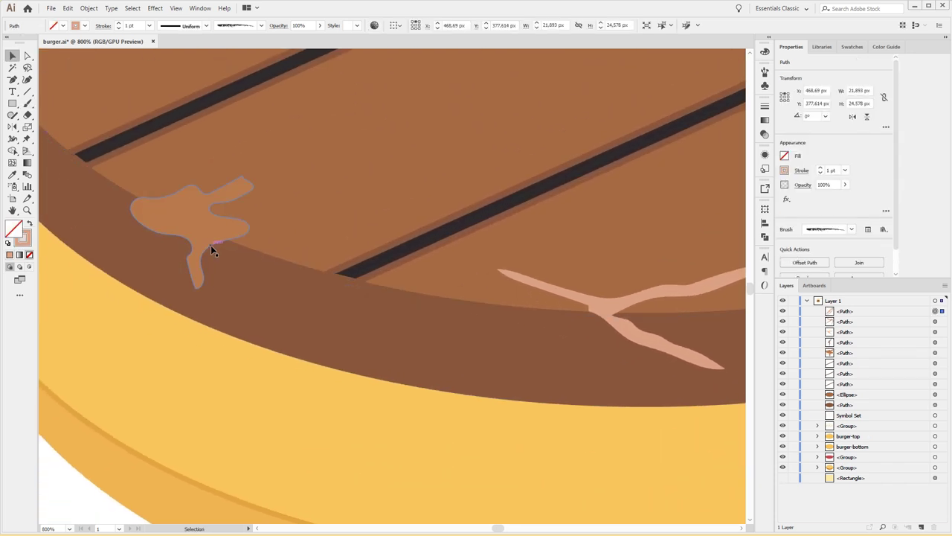
{"action": "key", "text": "i"}
{"action": "left_click", "coordinate": [211, 240]}
{"action": "scroll", "coordinate": [410, 259], "scroll_direction": "right", "scroll_amount": 5}
{"action": "scroll", "coordinate": [351, 245], "scroll_direction": "right", "scroll_amount": 1}
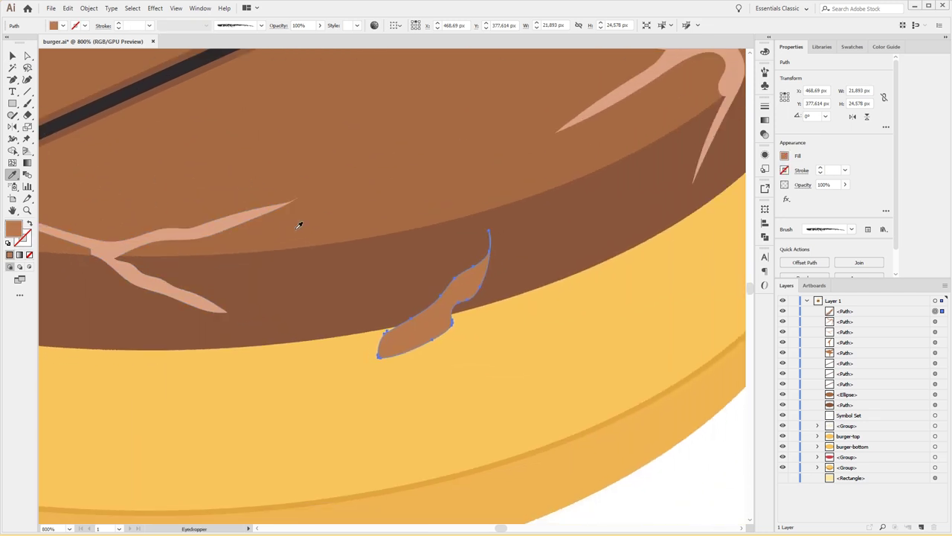
Step: Clip the drip to a pasted-in-front copy of the patty side shape
{"action": "key", "text": "v"}
{"action": "left_click", "coordinate": [625, 315]}
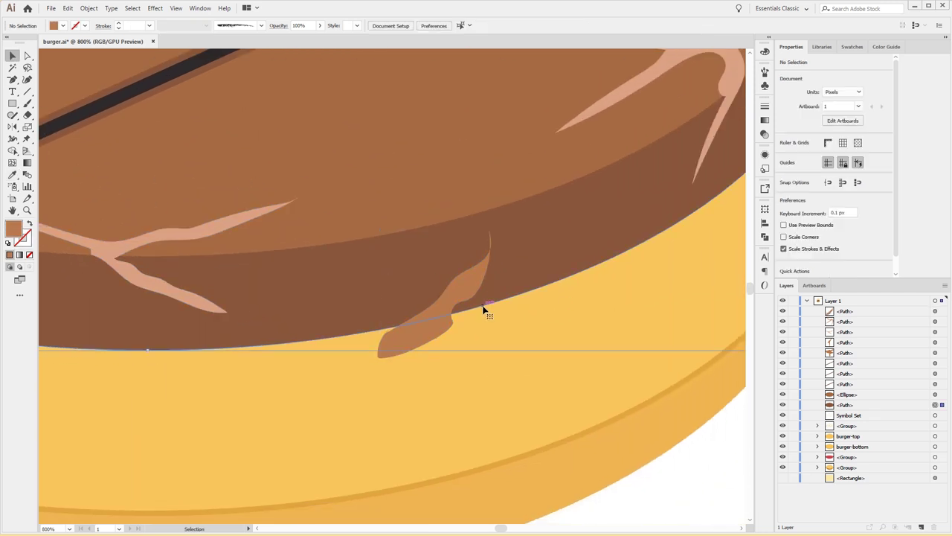
{"action": "left_click", "coordinate": [485, 310]}
{"action": "key", "text": "a"}
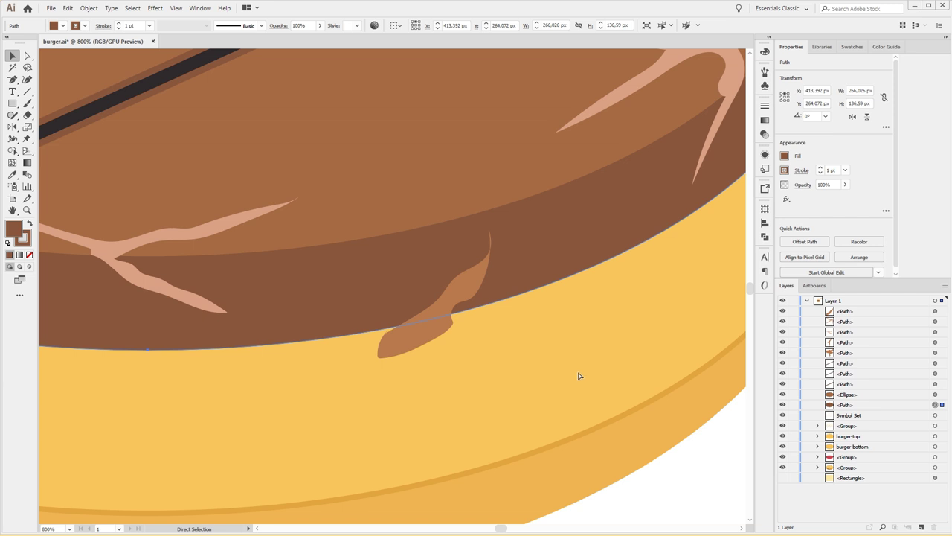
{"action": "key", "text": "ctrl+c"}
{"action": "key", "text": "ctrl+f"}
{"action": "left_click", "coordinate": [476, 354], "text": "shift"}
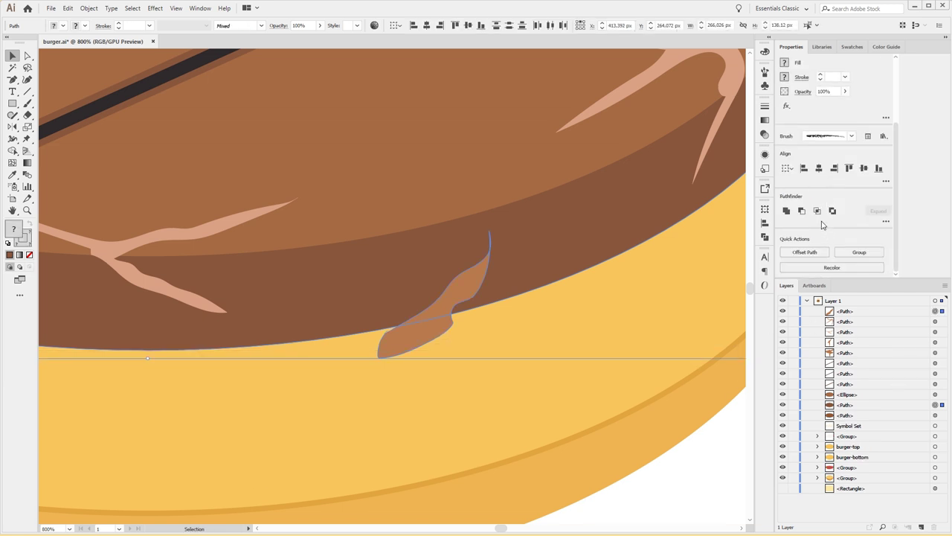
{"action": "key", "text": "ctrl+7"}
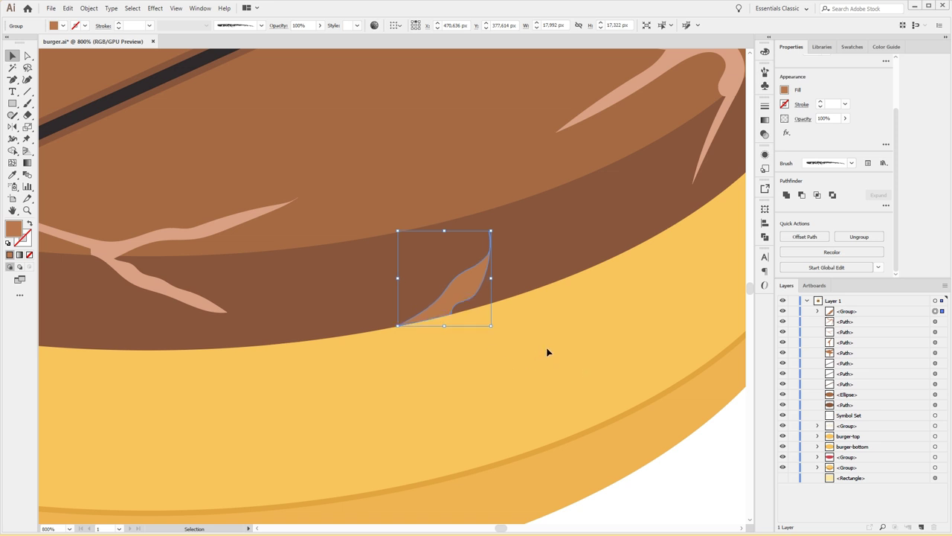
{"action": "key", "text": "ctrl+shift+a"}
{"action": "key", "text": "ctrl+0"}
{"action": "key", "text": "ctrl+minus"}
{"action": "key", "text": "ctrl+plus"}
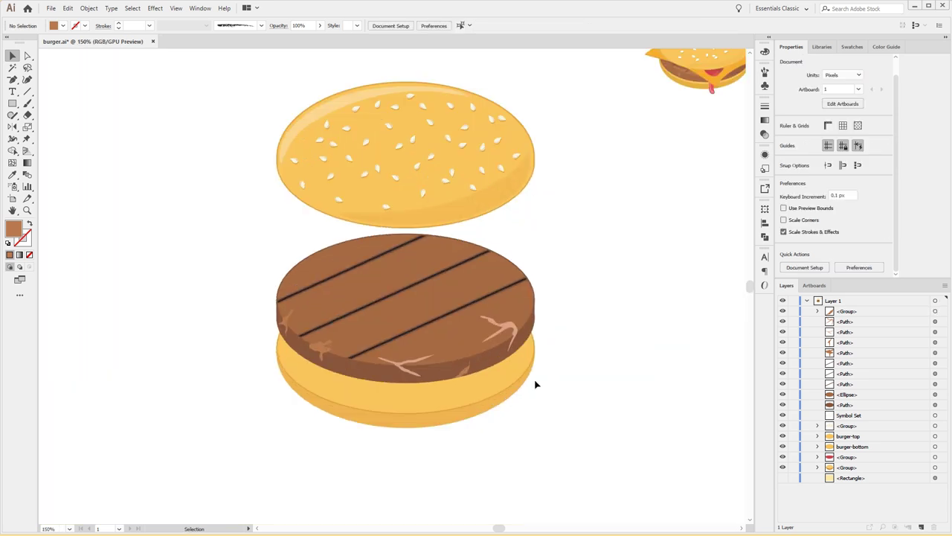
Step: Paint a streak along the patty's lower front edge and eyedrop the light pink streak colour
{"action": "key", "text": "ctrl+plus"}
{"action": "key", "text": "ctrl+plus"}
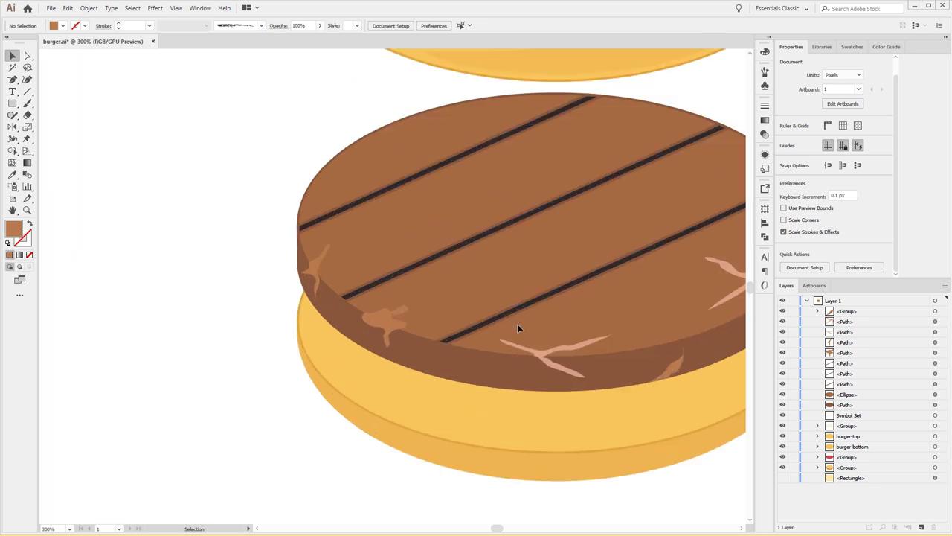
{"action": "key", "text": "b"}
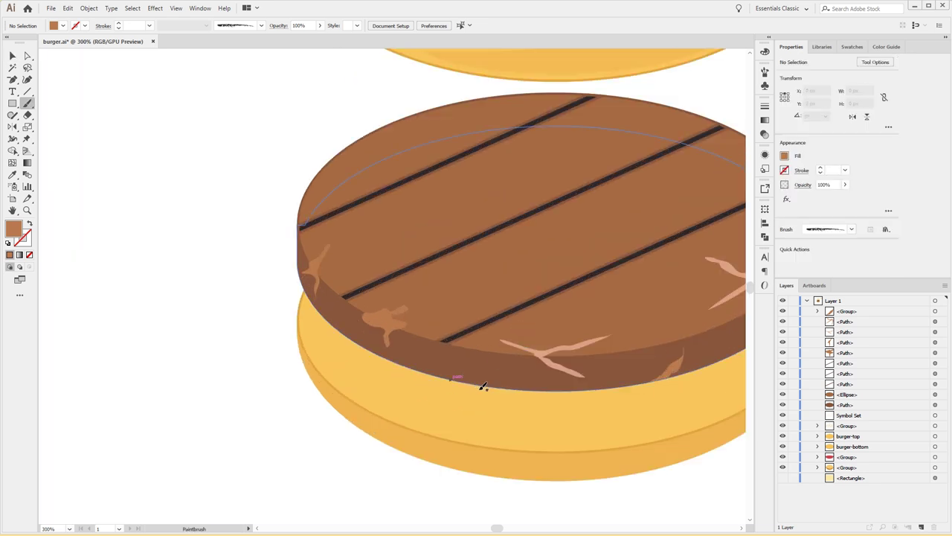
{"action": "left_click_drag", "start_coordinate": [436, 357], "coordinate": [400, 370]}
{"action": "left_click_drag", "start_coordinate": [480, 383], "coordinate": [477, 386]}
{"action": "key", "text": "v"}
{"action": "left_click", "coordinate": [443, 387]}
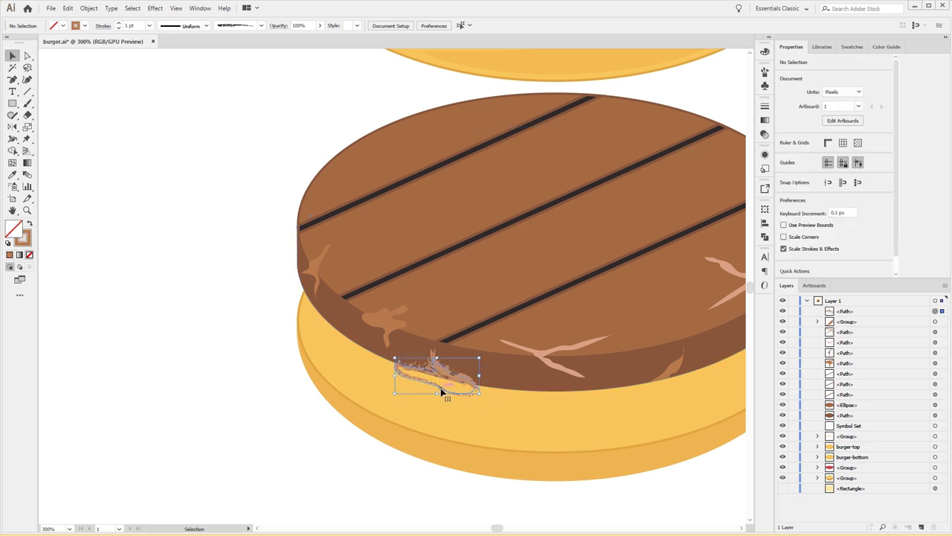
{"action": "key", "text": "i"}
{"action": "left_click", "coordinate": [550, 348]}
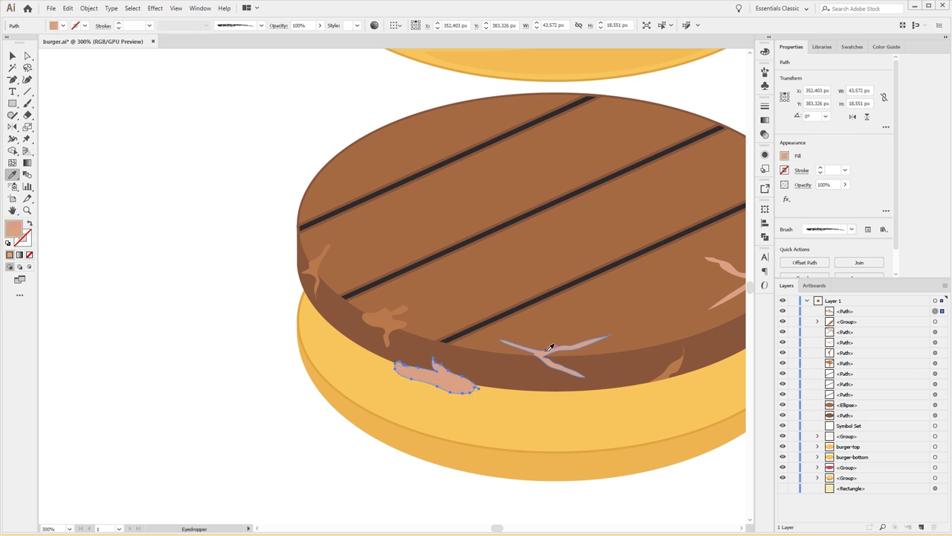
Step: Trim the streak to a pasted-in-front copy of the patty side with Pathfinder Intersect
{"action": "key", "text": "v"}
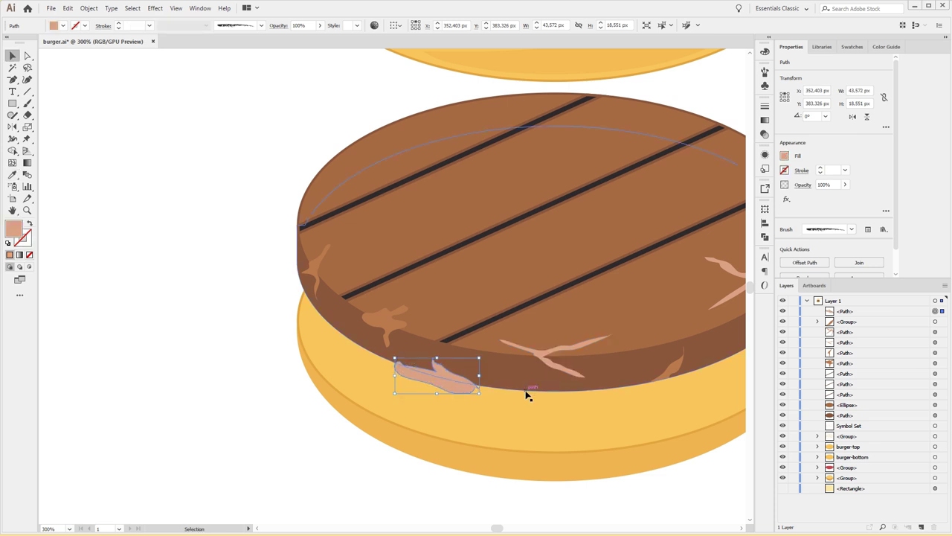
{"action": "left_click", "coordinate": [527, 391]}
{"action": "key", "text": "a"}
{"action": "key", "text": "ctrl+c"}
{"action": "key", "text": "ctrl+f"}
{"action": "key", "text": "v"}
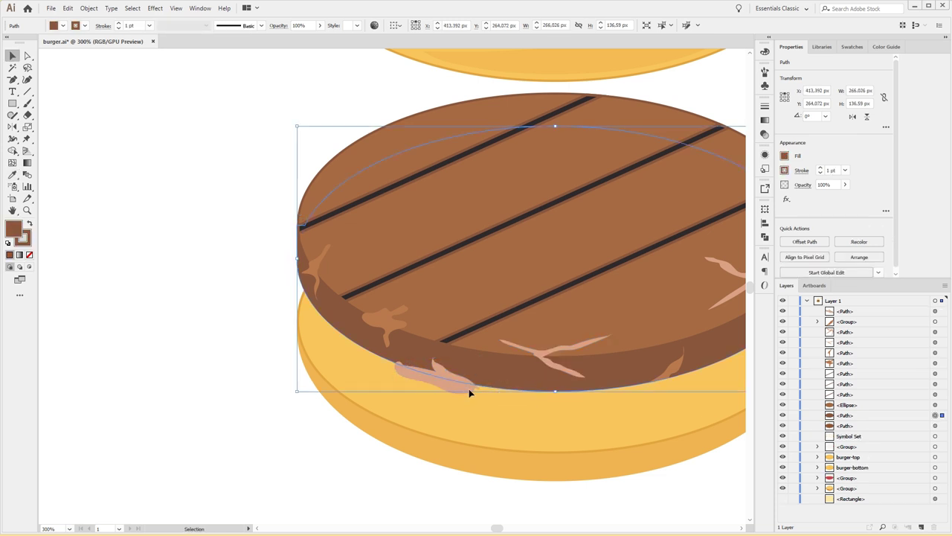
{"action": "left_click", "coordinate": [457, 396], "text": "shift"}
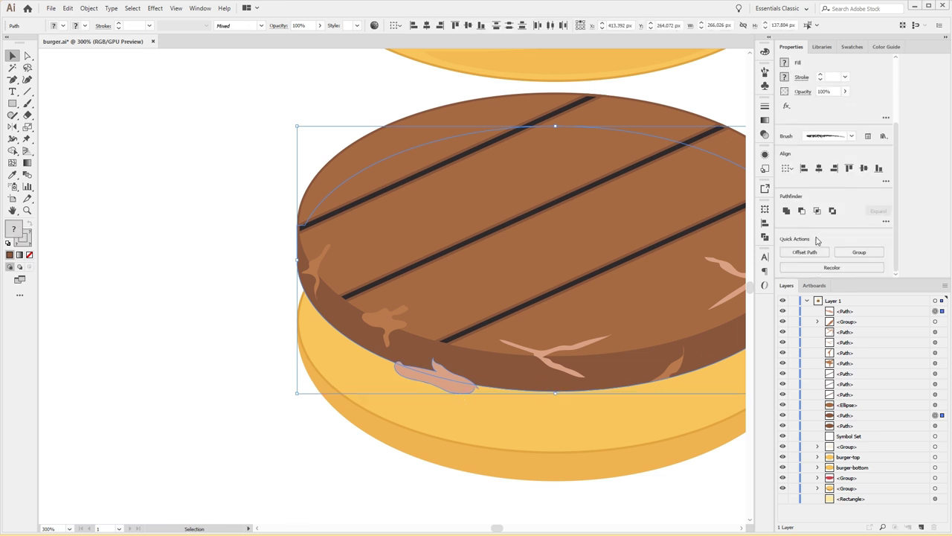
{"action": "left_click", "coordinate": [816, 213]}
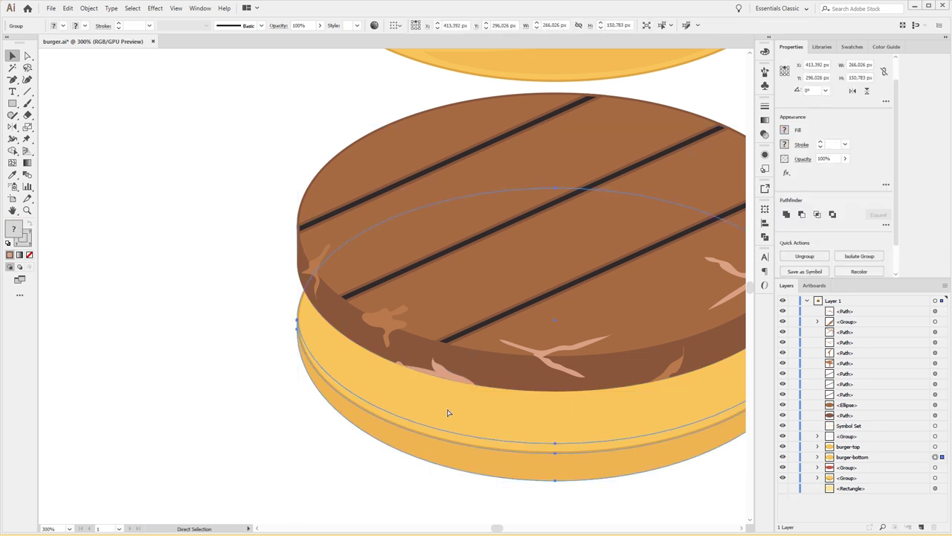
{"action": "key", "text": "a"}
{"action": "left_click", "coordinate": [251, 381]}
{"action": "scroll", "coordinate": [251, 380], "scroll_direction": "up", "scroll_amount": 3}
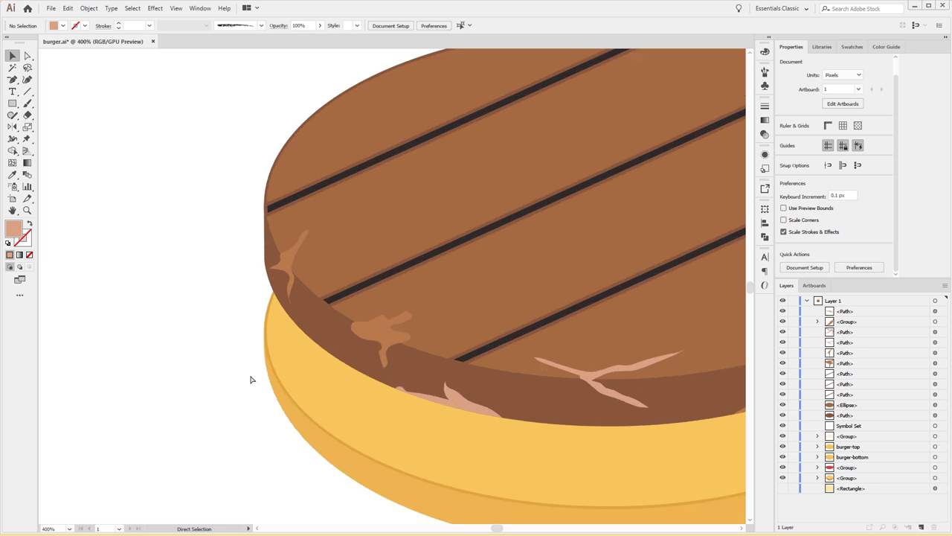
Step: Drag the pink streak's tip handle to round its point into a smooth curve
{"action": "scroll", "coordinate": [251, 379], "scroll_direction": "up", "scroll_amount": 2}
{"action": "left_click_drag", "start_coordinate": [253, 377], "coordinate": [215, 119]}
{"action": "scroll", "coordinate": [290, 274], "scroll_direction": "up", "scroll_amount": 1}
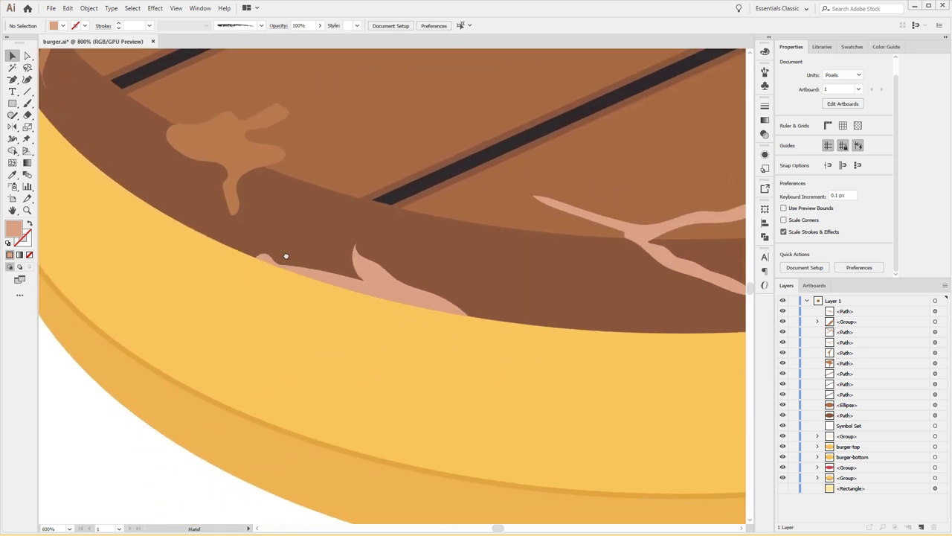
{"action": "scroll", "coordinate": [289, 255], "scroll_direction": "up", "scroll_amount": 1}
{"action": "scroll", "coordinate": [297, 245], "scroll_direction": "up", "scroll_amount": 1}
{"action": "scroll", "coordinate": [296, 244], "scroll_direction": "up", "scroll_amount": 1}
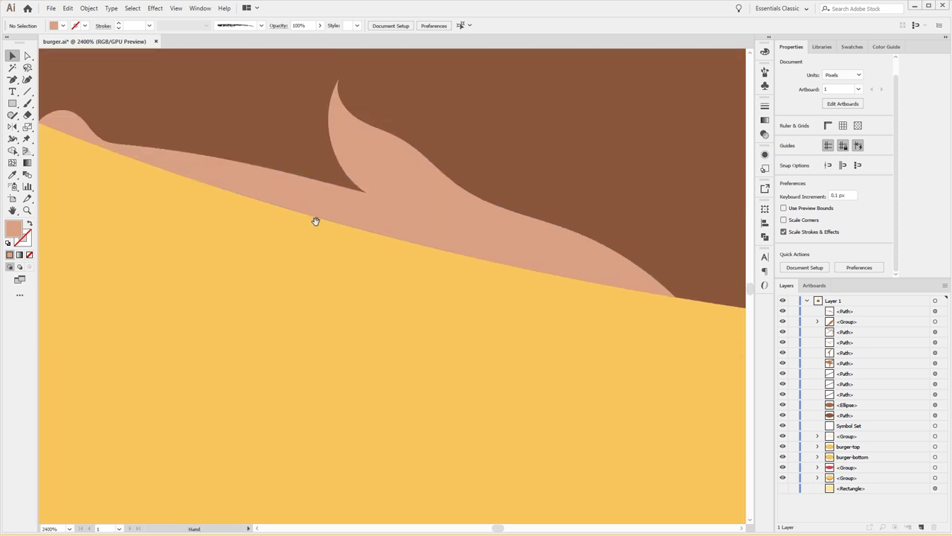
{"action": "scroll", "coordinate": [308, 238], "scroll_direction": "up", "scroll_amount": 3}
{"action": "left_click", "coordinate": [320, 212]}
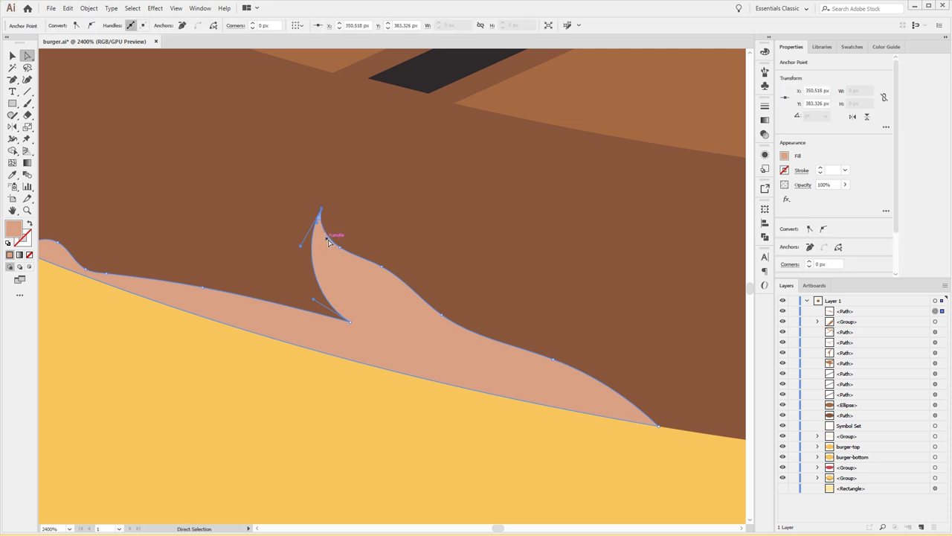
{"action": "left_click_drag", "start_coordinate": [326, 238], "coordinate": [340, 230]}
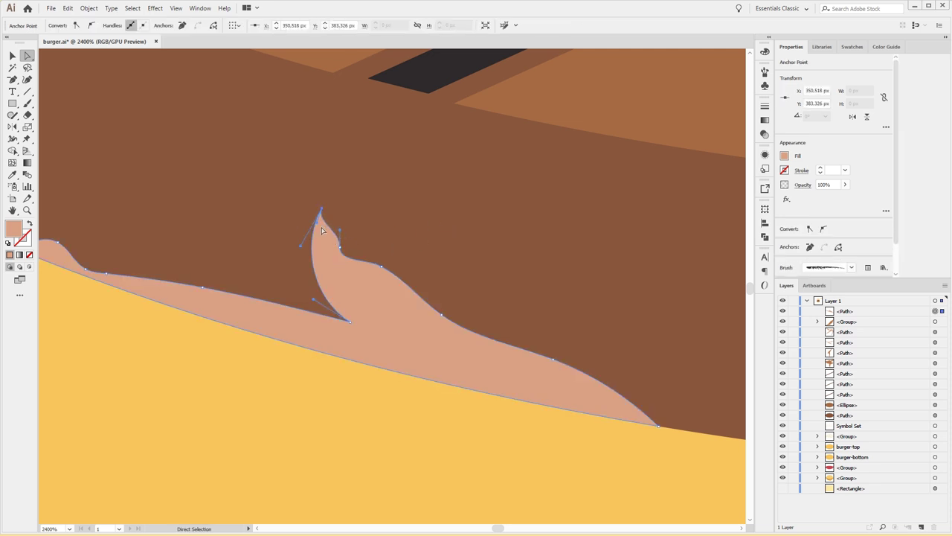
{"action": "left_click_drag", "start_coordinate": [339, 228], "coordinate": [336, 223]}
{"action": "key", "text": "ctrl+shift+a"}
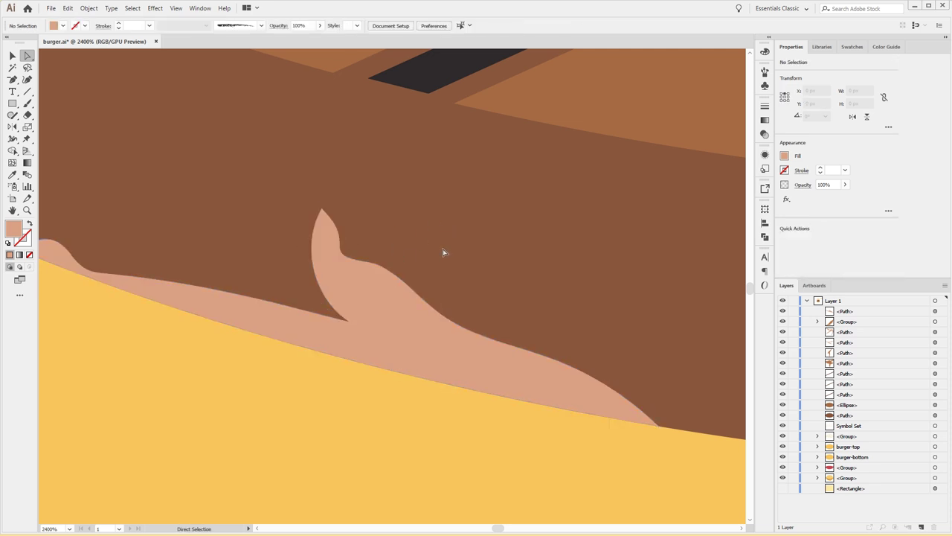
Step: Zoom out to 150% and pan around the burger to review the patty details
{"action": "key", "text": "ctrl+1"}
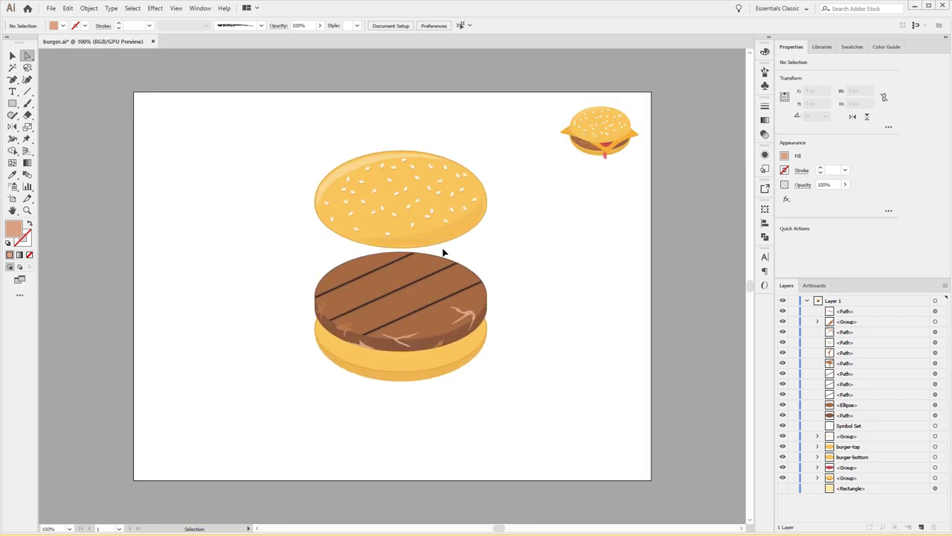
{"action": "key", "text": "ctrl+plus"}
{"action": "key", "text": "v"}
{"action": "mouse_move", "coordinate": [566, 240]}
{"action": "left_mouse_down"}
{"action": "mouse_move", "coordinate": [483, 310]}
{"action": "mouse_move", "coordinate": [496, 293]}
{"action": "left_mouse_up"}
{"action": "left_click_drag", "start_coordinate": [484, 347], "coordinate": [517, 323]}
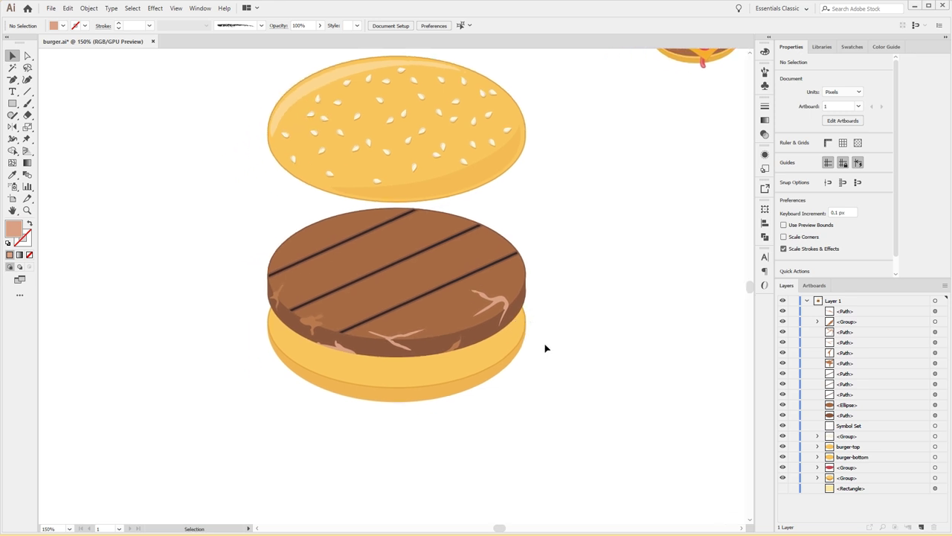
{"action": "left_click_drag", "start_coordinate": [589, 299], "coordinate": [505, 409]}
{"action": "left_click_drag", "start_coordinate": [529, 295], "coordinate": [558, 246]}
{"action": "left_click_drag", "start_coordinate": [572, 317], "coordinate": [563, 276]}
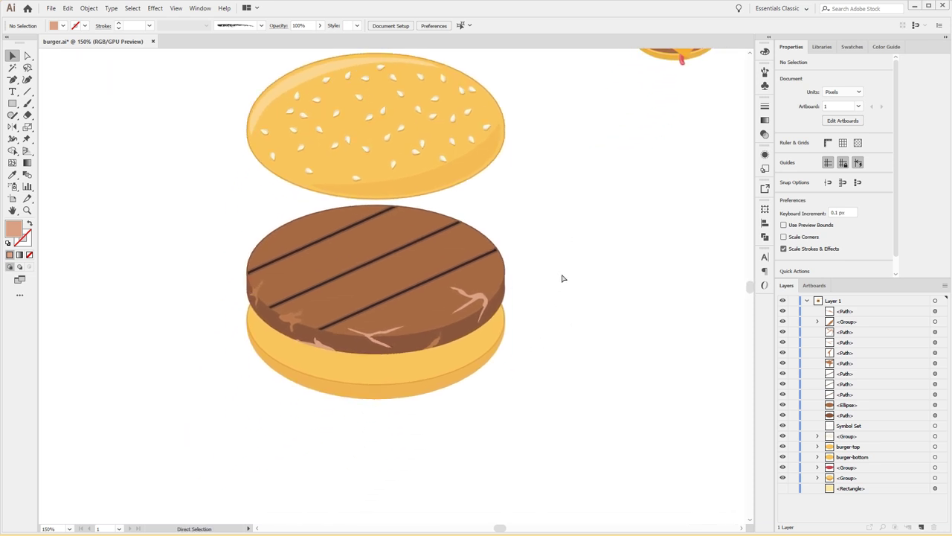
{"action": "scroll", "coordinate": [563, 279], "scroll_direction": "up", "scroll_amount": 2}
{"action": "scroll", "coordinate": [559, 273], "scroll_direction": "up", "scroll_amount": 3}
{"action": "scroll", "coordinate": [595, 257], "scroll_direction": "down", "scroll_amount": 1}
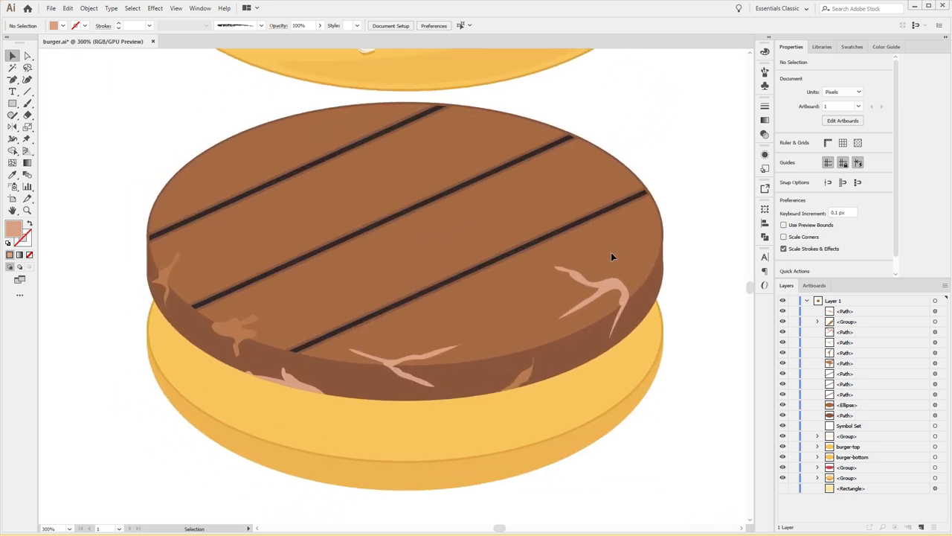
{"action": "key", "text": "ctrl+minus"}
{"action": "key", "text": "b"}
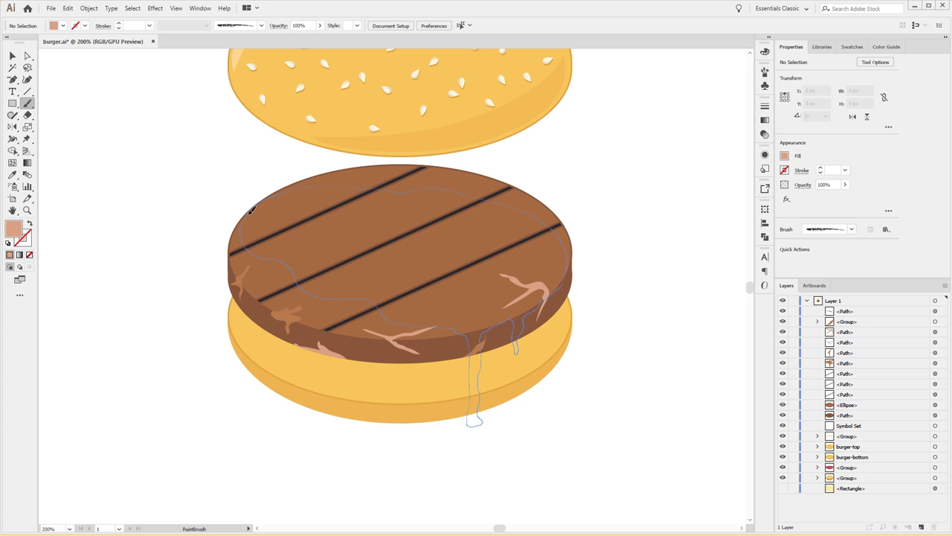
Step: Turn the brushed ketchup outline over the patty into a solid red filled shape
{"action": "left_click_drag", "start_coordinate": [252, 210], "coordinate": [253, 214]}
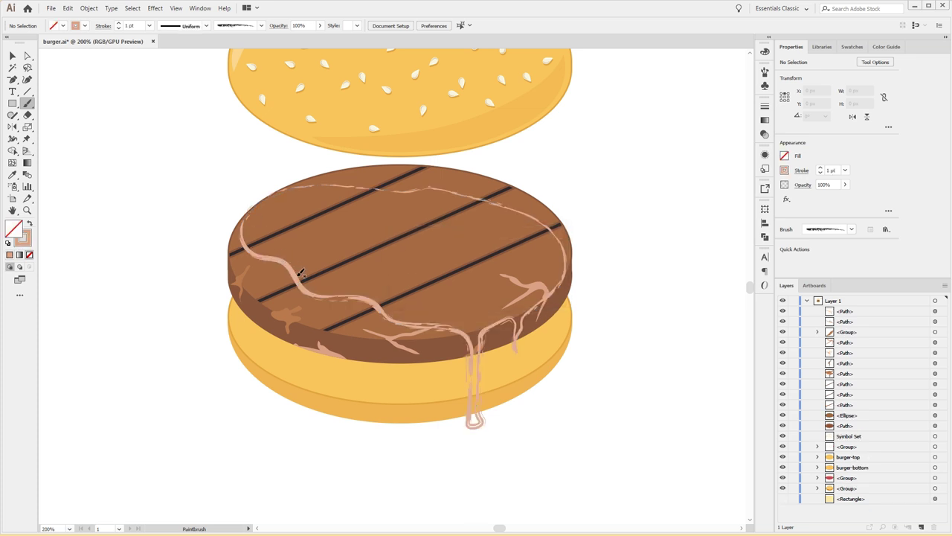
{"action": "key", "text": "a"}
{"action": "left_click", "coordinate": [293, 273]}
{"action": "key", "text": "v"}
{"action": "left_click", "coordinate": [30, 223]}
{"action": "left_click", "coordinate": [57, 27]}
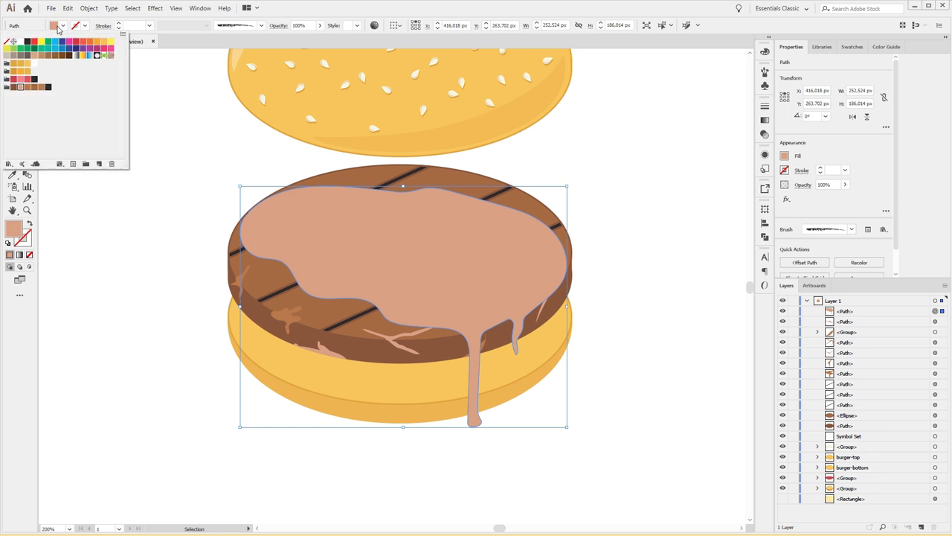
{"action": "left_click", "coordinate": [14, 79]}
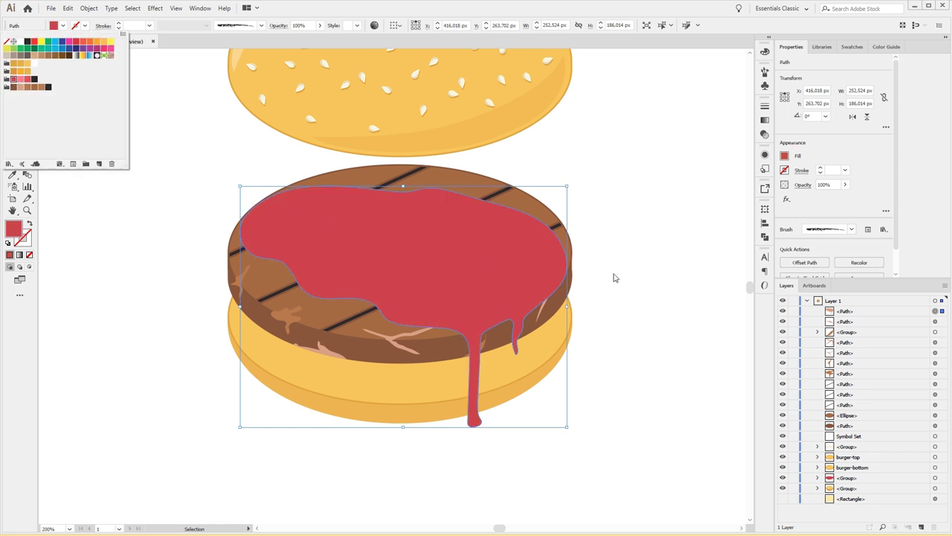
{"action": "left_click", "coordinate": [639, 315]}
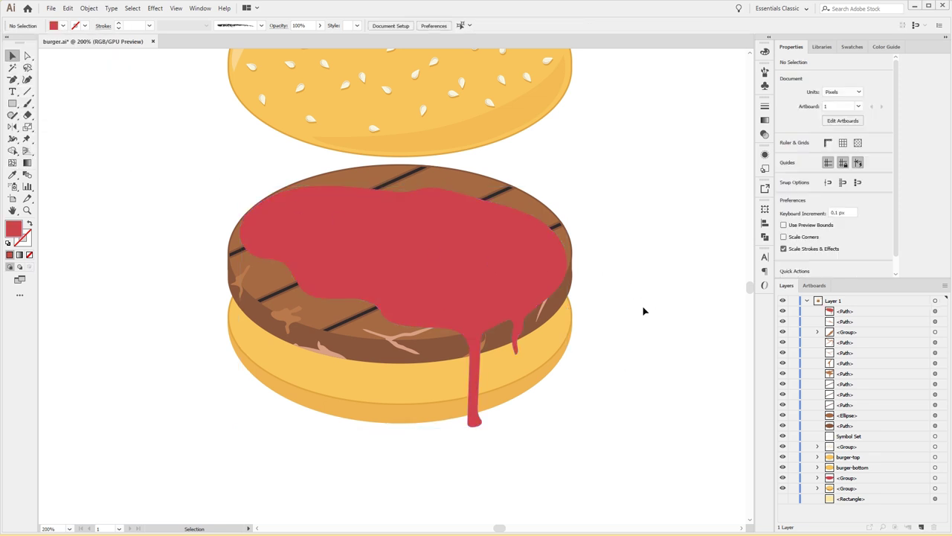
{"action": "key", "text": "h"}
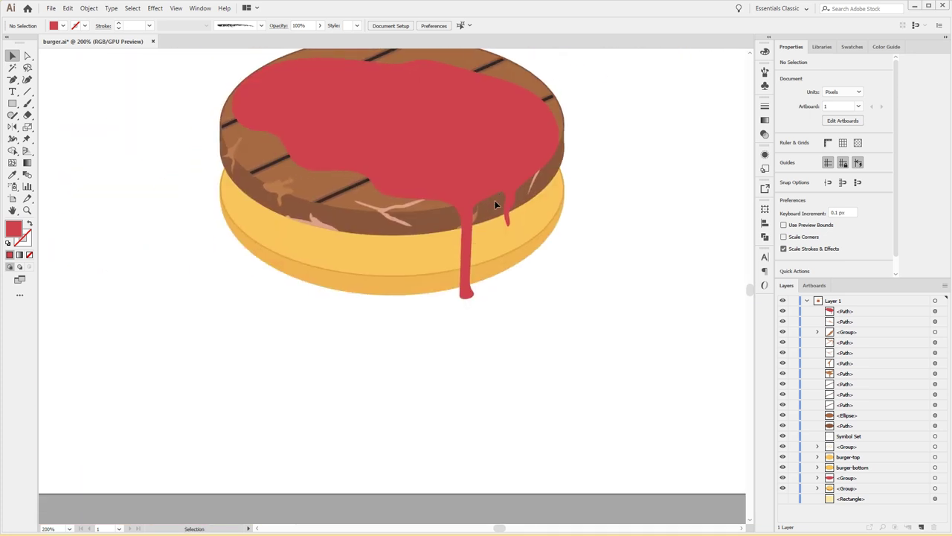
Step: Zoom in close on the lower tip of the ketchup drip
{"action": "scroll", "coordinate": [495, 203], "scroll_direction": "up", "scroll_amount": 2}
{"action": "scroll", "coordinate": [495, 202], "scroll_direction": "up", "scroll_amount": 2}
{"action": "scroll", "coordinate": [495, 202], "scroll_direction": "up", "scroll_amount": 2}
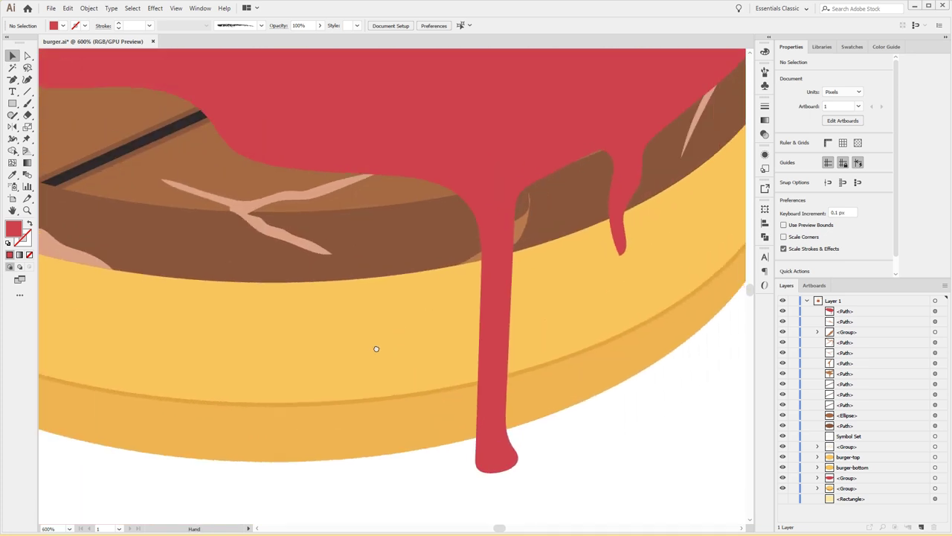
{"action": "scroll", "coordinate": [376, 348], "scroll_direction": "up", "scroll_amount": 2}
{"action": "scroll", "coordinate": [376, 348], "scroll_direction": "right", "scroll_amount": 3}
{"action": "mouse_move", "coordinate": [514, 351]}
{"action": "left_mouse_down"}
{"action": "mouse_move", "coordinate": [478, 336]}
{"action": "mouse_move", "coordinate": [510, 305]}
{"action": "mouse_move", "coordinate": [498, 338]}
{"action": "left_mouse_up"}
{"action": "key", "text": "b"}
{"action": "left_click_drag", "start_coordinate": [470, 377], "coordinate": [511, 237]}
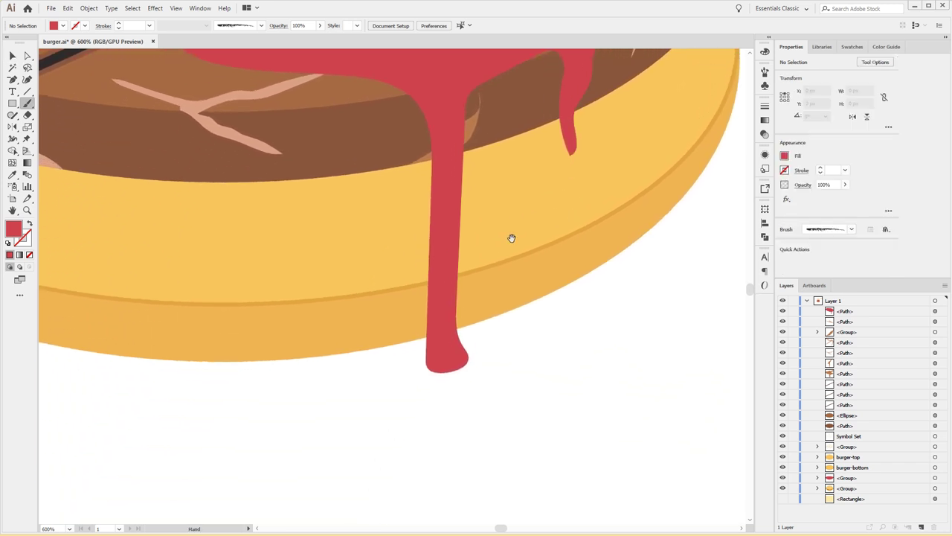
{"action": "scroll", "coordinate": [421, 309], "scroll_direction": "up", "scroll_amount": 1}
{"action": "scroll", "coordinate": [420, 310], "scroll_direction": "up", "scroll_amount": 3}
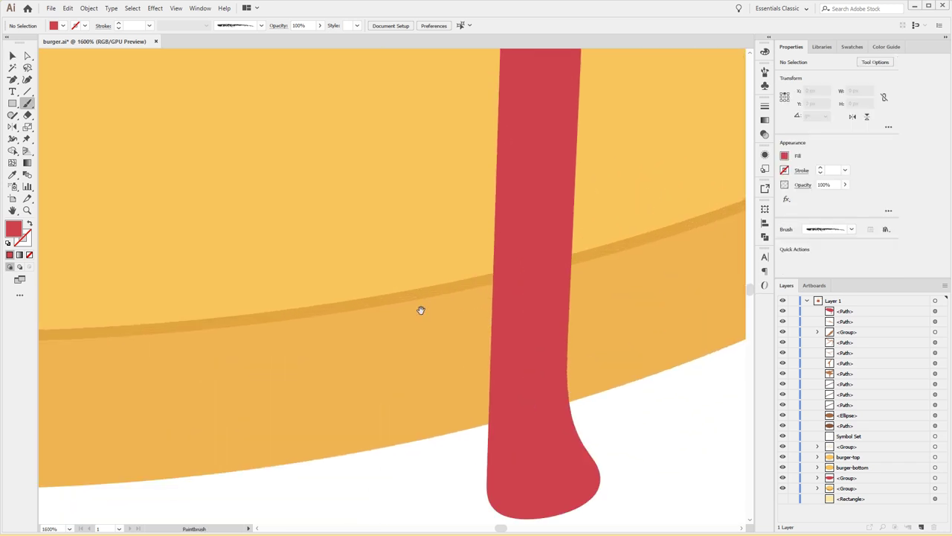
{"action": "left_click_drag", "start_coordinate": [419, 310], "coordinate": [419, 208]}
{"action": "scroll", "coordinate": [497, 259], "scroll_direction": "up", "scroll_amount": 1}
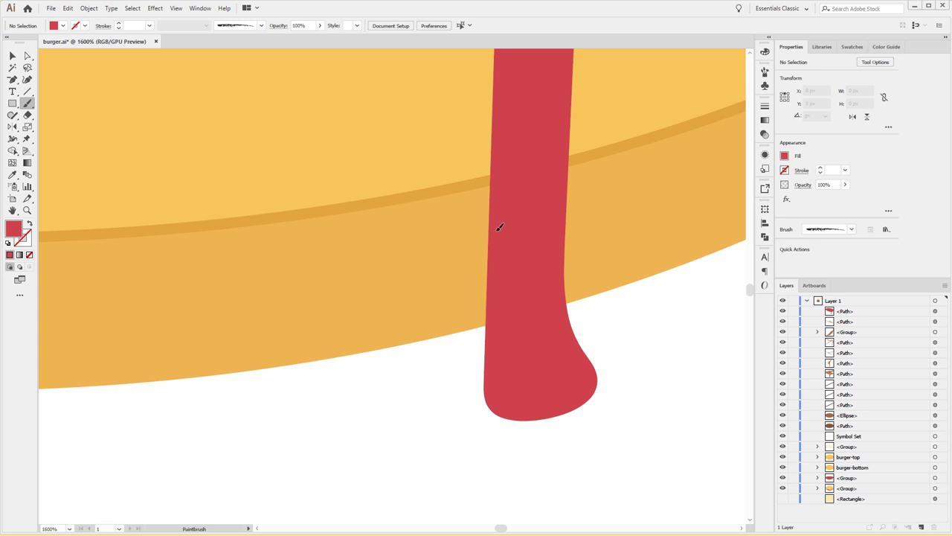
Step: Paint a highlight along the drip tip's left edge and bottom, and fill it light pink
{"action": "mouse_move", "coordinate": [507, 397]}
{"action": "left_mouse_down"}
{"action": "mouse_move", "coordinate": [545, 403]}
{"action": "mouse_move", "coordinate": [518, 333]}
{"action": "left_mouse_up"}
{"action": "left_click_drag", "start_coordinate": [499, 223], "coordinate": [499, 223]}
{"action": "key", "text": "v"}
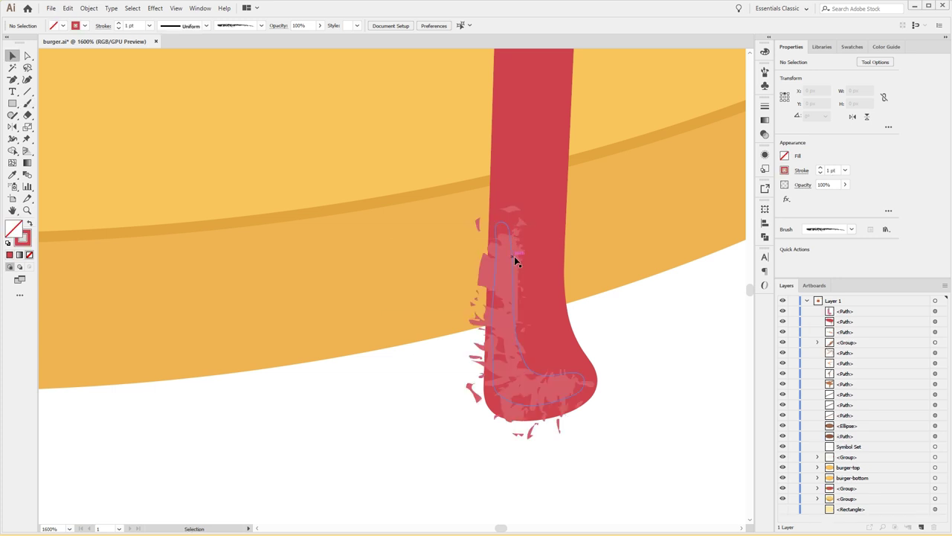
{"action": "left_click", "coordinate": [513, 256]}
{"action": "left_click", "coordinate": [29, 224]}
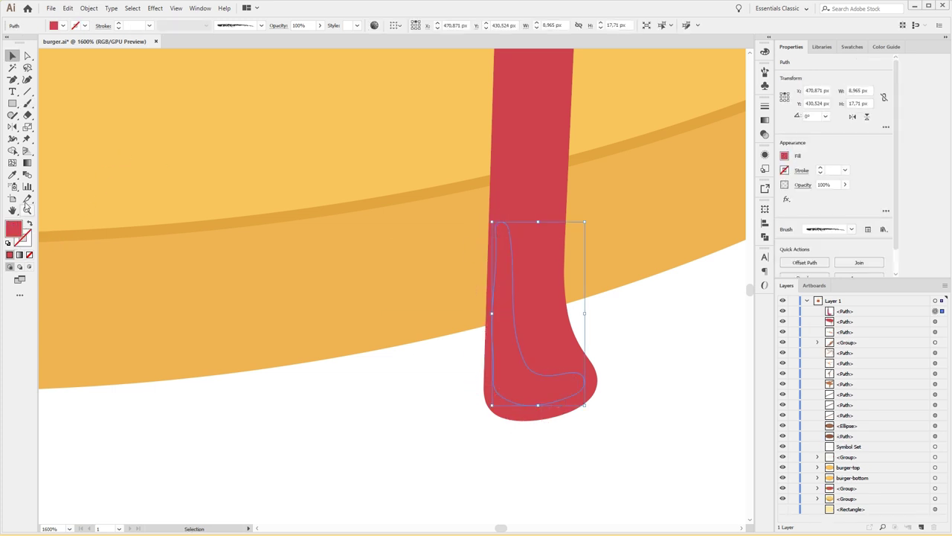
{"action": "left_click", "coordinate": [63, 27]}
{"action": "left_click", "coordinate": [20, 81]}
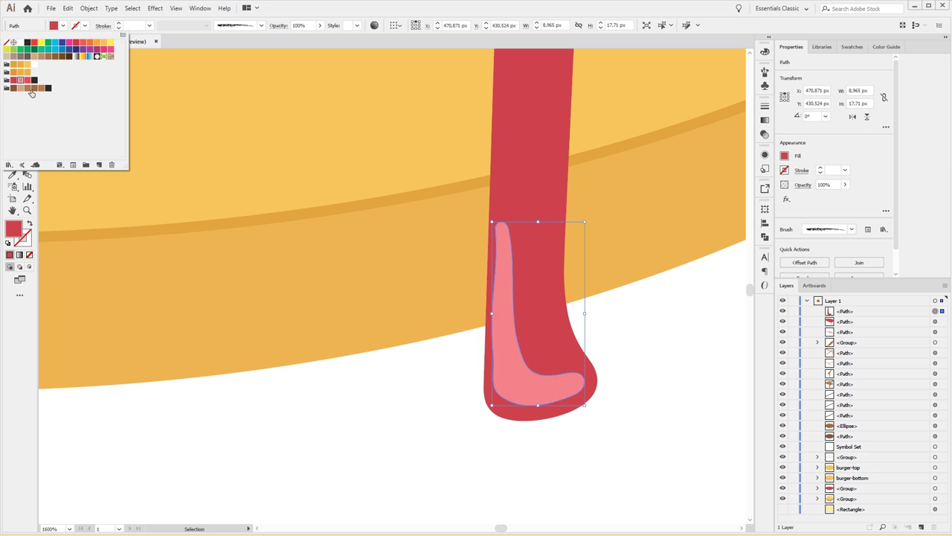
{"action": "left_click", "coordinate": [432, 191]}
{"action": "mouse_move", "coordinate": [431, 191]}
{"action": "left_mouse_down"}
{"action": "mouse_move", "coordinate": [386, 208]}
{"action": "mouse_move", "coordinate": [389, 257]}
{"action": "mouse_move", "coordinate": [362, 417]}
{"action": "left_mouse_up"}
{"action": "key", "text": "ctrl+minus"}
{"action": "key", "text": "ctrl+minus"}
{"action": "key", "text": "ctrl+minus"}
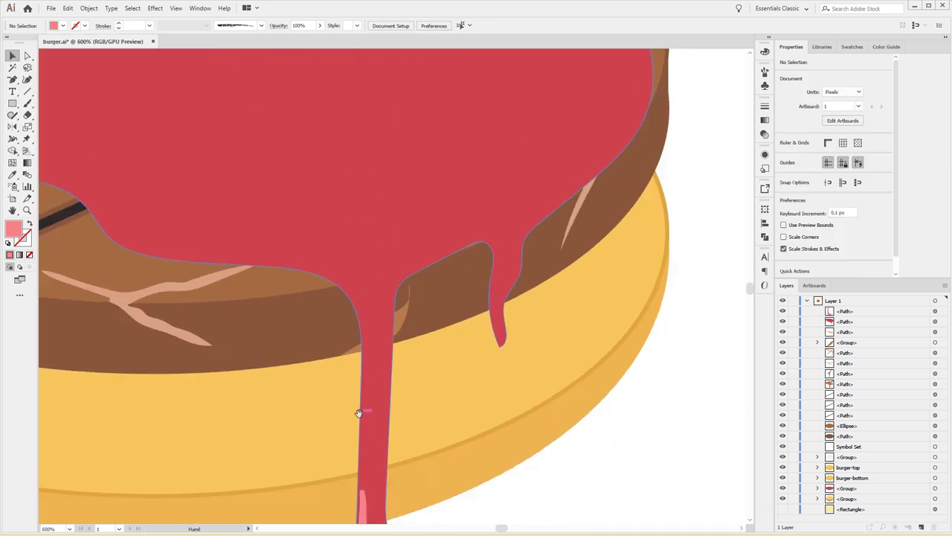
{"action": "scroll", "coordinate": [350, 447], "scroll_direction": "up", "scroll_amount": 5}
{"action": "scroll", "coordinate": [350, 447], "scroll_direction": "right", "scroll_amount": 3}
Step: Paint a crescent shading stroke along the ketchup's right edge and fill it red
{"action": "key", "text": "b"}
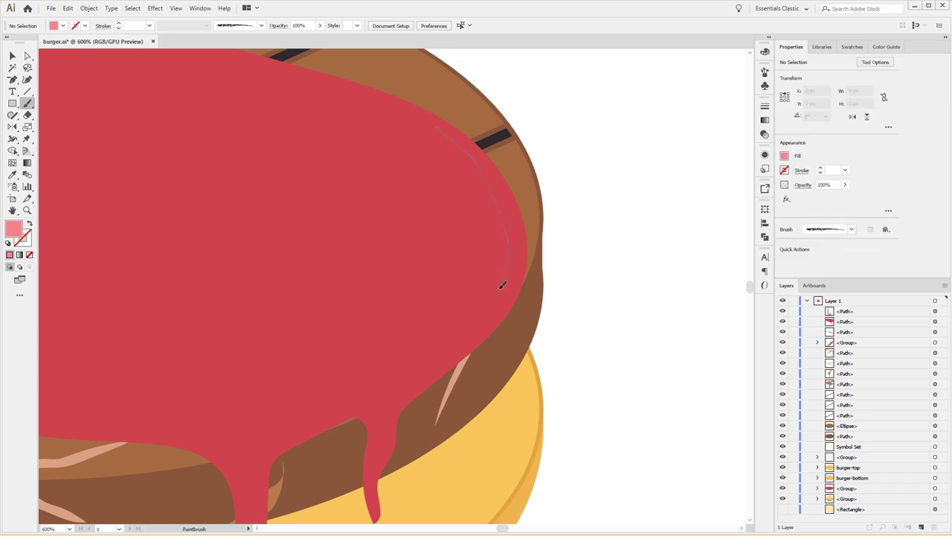
{"action": "left_click_drag", "start_coordinate": [335, 411], "coordinate": [296, 430]}
{"action": "left_click_drag", "start_coordinate": [443, 124], "coordinate": [447, 127]}
{"action": "key", "text": "shift+x"}
{"action": "key", "text": "v"}
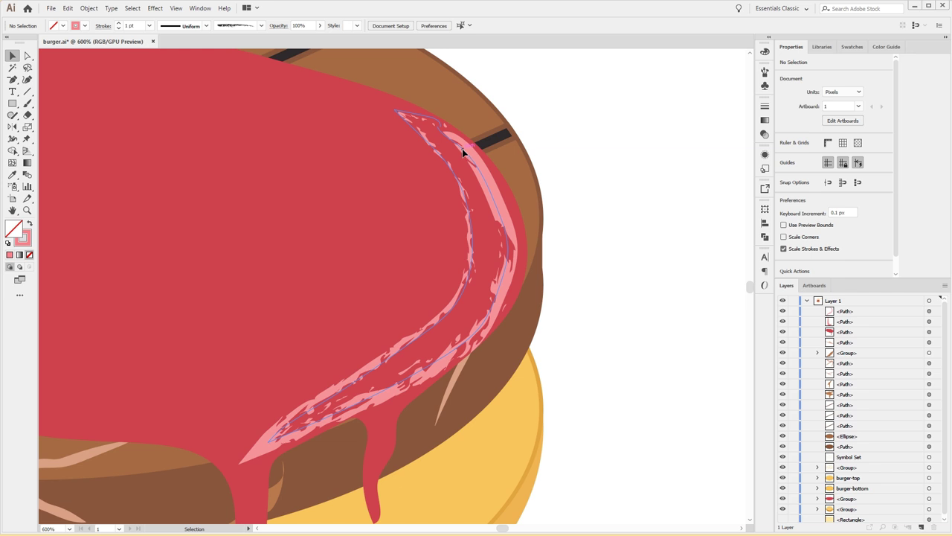
{"action": "left_click", "coordinate": [462, 152]}
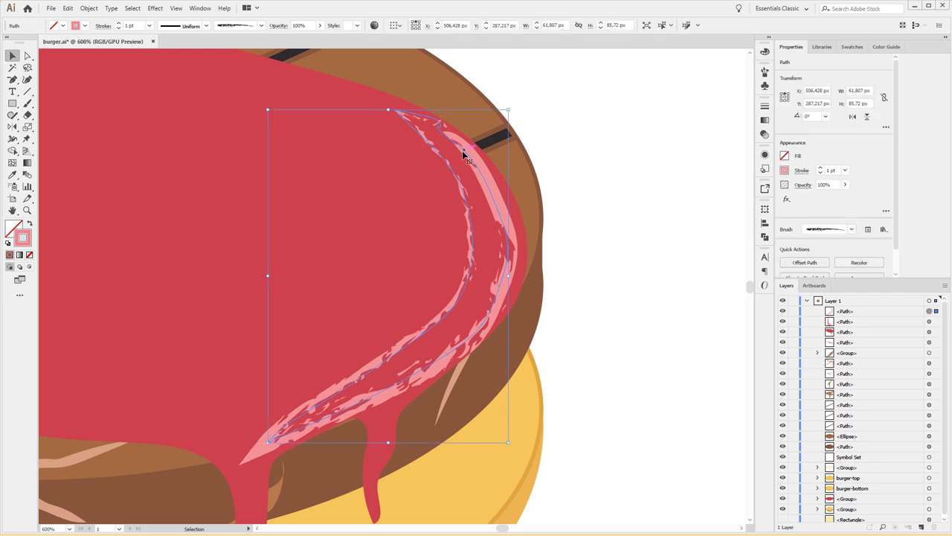
{"action": "left_click", "coordinate": [30, 224]}
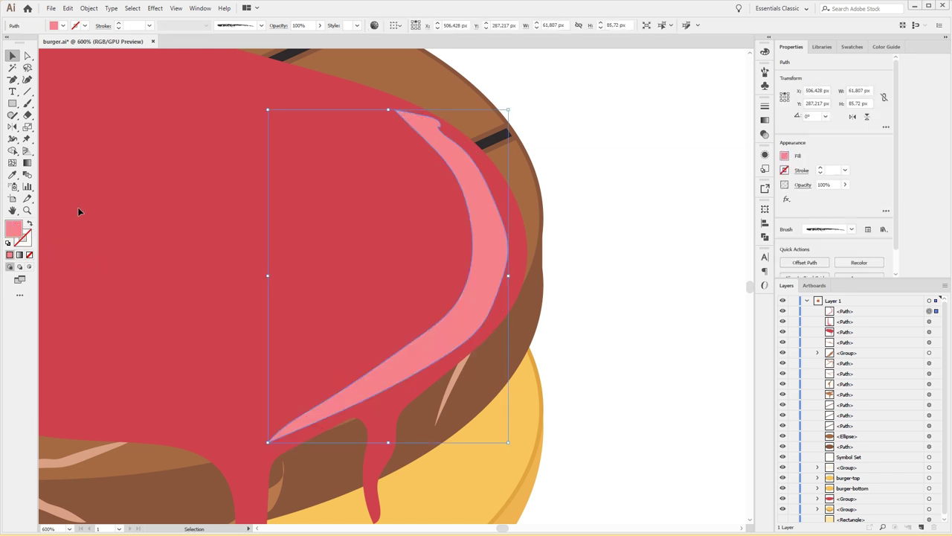
{"action": "left_click", "coordinate": [65, 26]}
{"action": "left_click", "coordinate": [26, 81]}
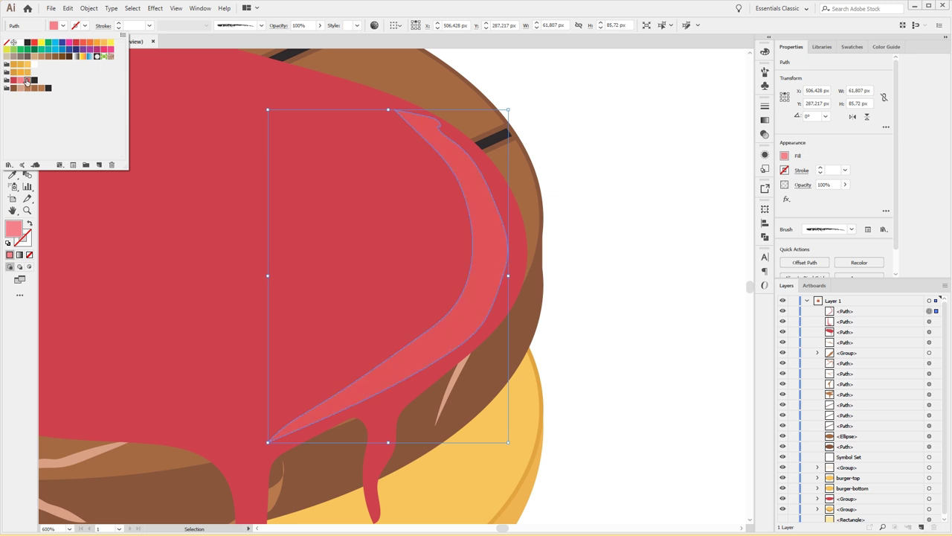
{"action": "left_click", "coordinate": [12, 81]}
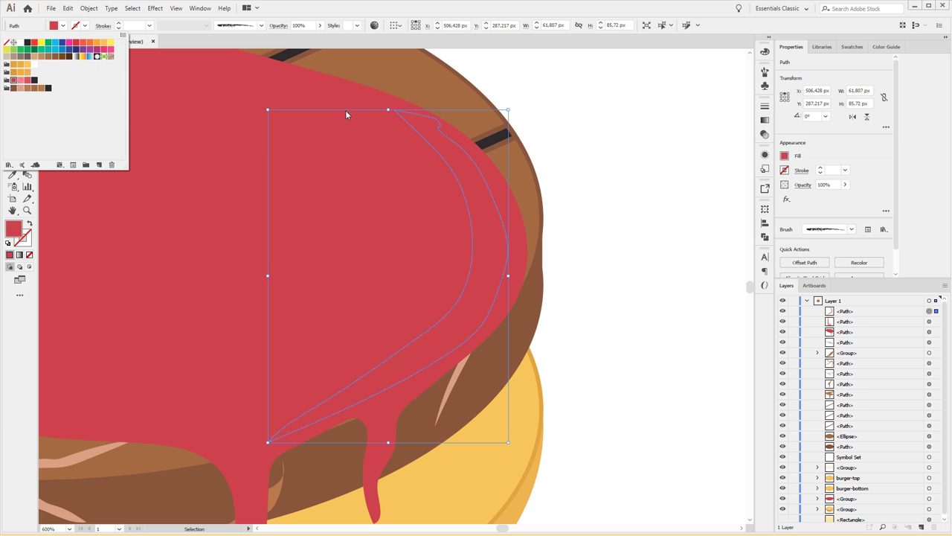
{"action": "key", "text": "Escape"}
Step: Try a lighter red on the main ketchup shape, then undo it
{"action": "left_click", "coordinate": [299, 88]}
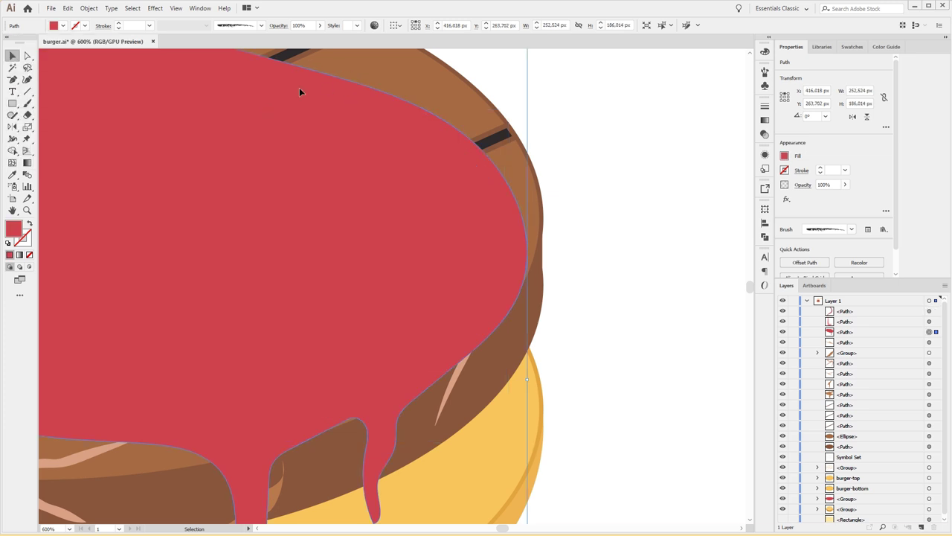
{"action": "left_click", "coordinate": [63, 26]}
{"action": "left_click", "coordinate": [30, 82]}
{"action": "key", "text": "Escape"}
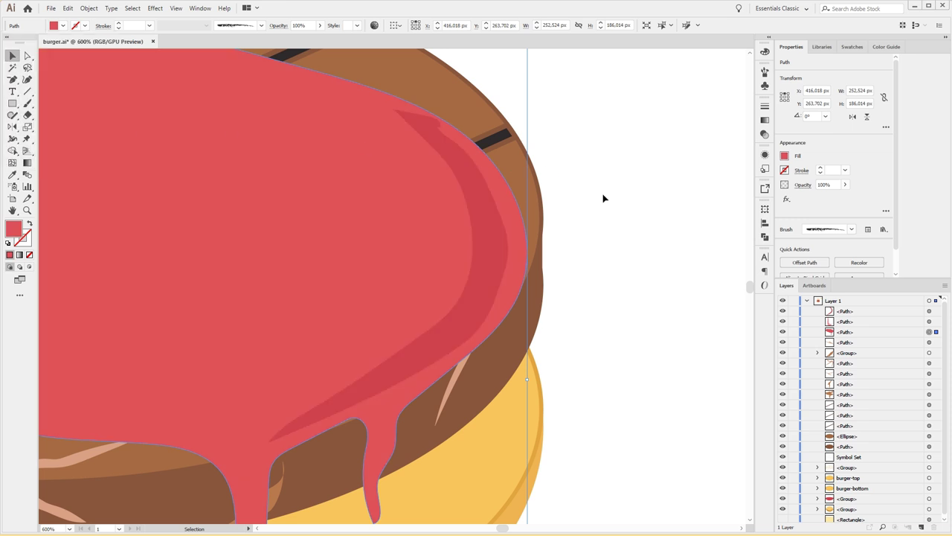
{"action": "left_click", "coordinate": [603, 192]}
{"action": "mouse_move", "coordinate": [516, 376]}
{"action": "left_mouse_down"}
{"action": "mouse_move", "coordinate": [545, 231]}
{"action": "mouse_move", "coordinate": [529, 366]}
{"action": "left_mouse_up"}
{"action": "key", "text": "ctrl+z"}
{"action": "key", "text": "ctrl+z"}
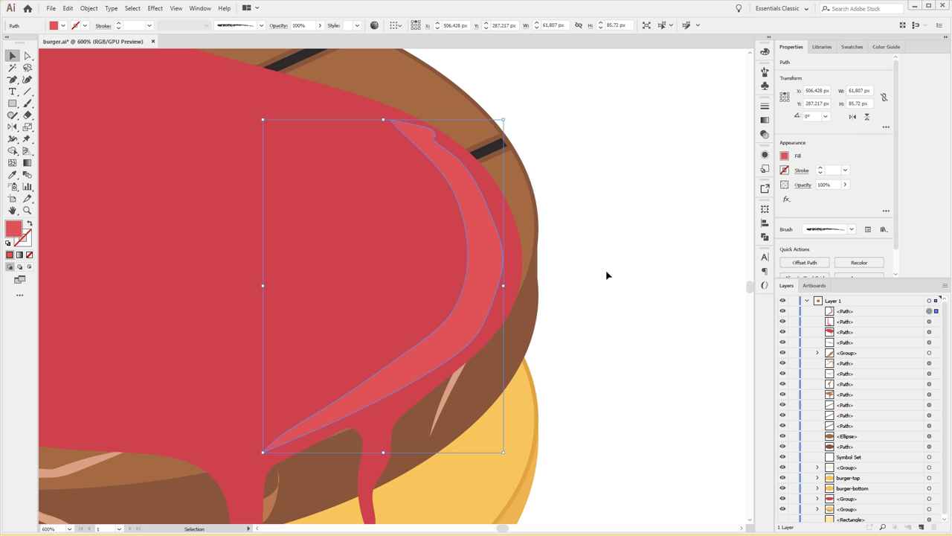
{"action": "left_click", "coordinate": [607, 275]}
Step: Give the crescent shading a dark red 911628 fill at 70% opacity
{"action": "left_click", "coordinate": [477, 190]}
{"action": "left_click", "coordinate": [63, 26]}
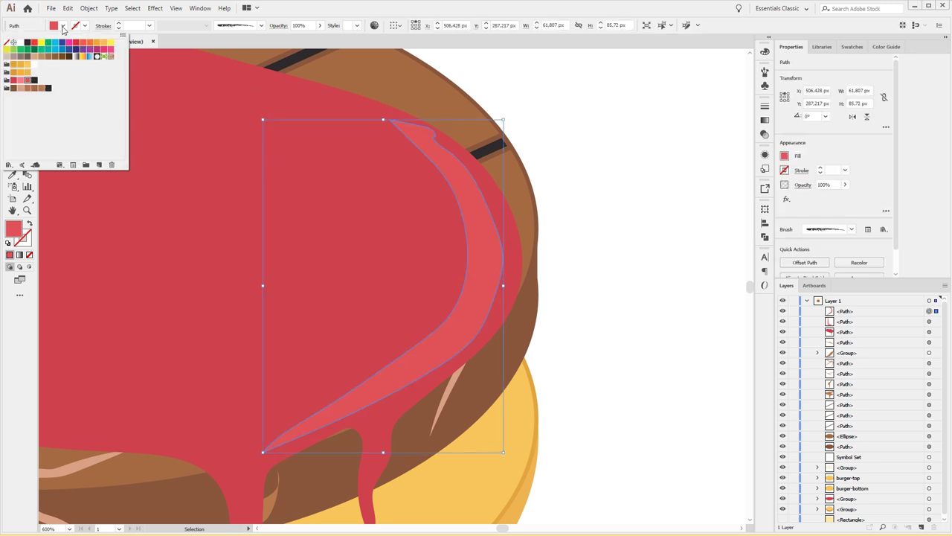
{"action": "left_click", "coordinate": [14, 79]}
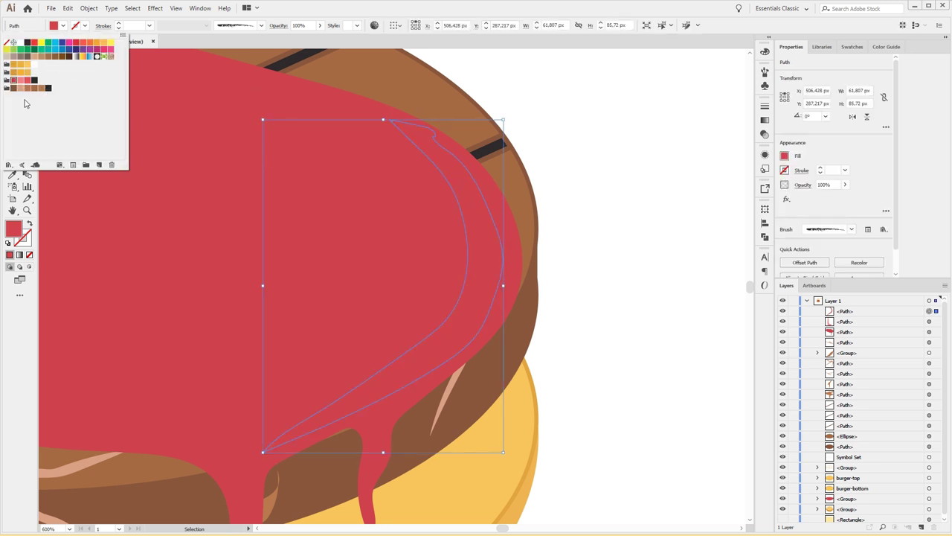
{"action": "double_click", "coordinate": [8, 236]}
{"action": "type", "text": "911628"}
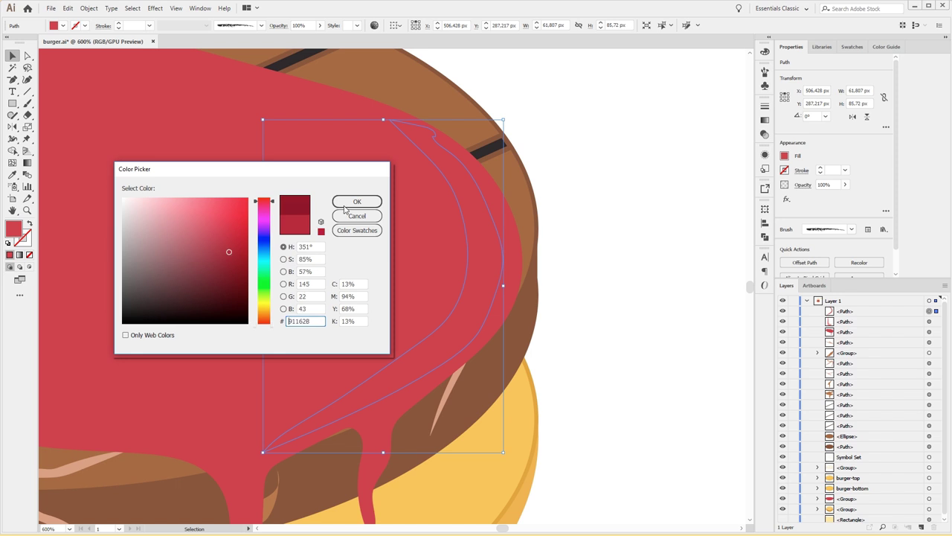
{"action": "left_click", "coordinate": [357, 201]}
{"action": "left_click", "coordinate": [620, 270]}
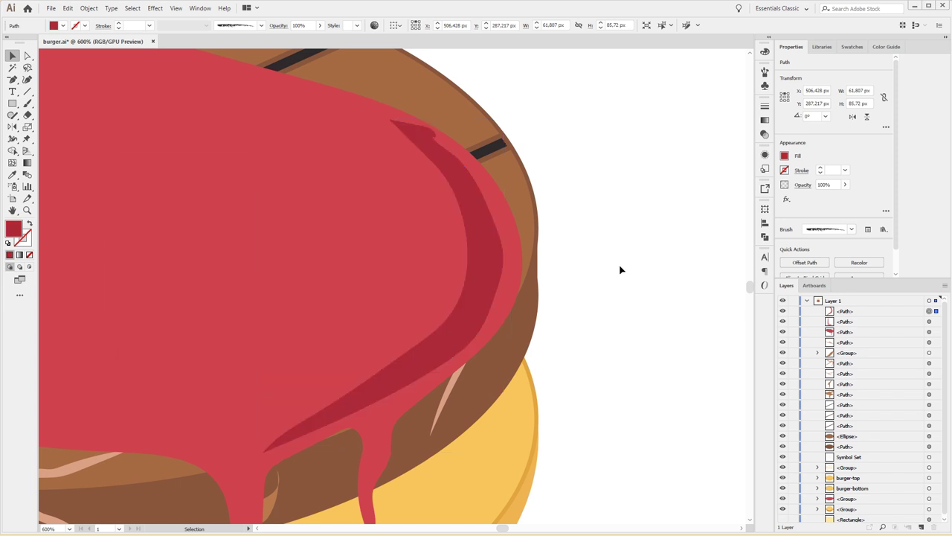
{"action": "left_click", "coordinate": [471, 263]}
{"action": "left_click", "coordinate": [825, 184]}
{"action": "type", "text": "70"}
{"action": "key", "text": "Return"}
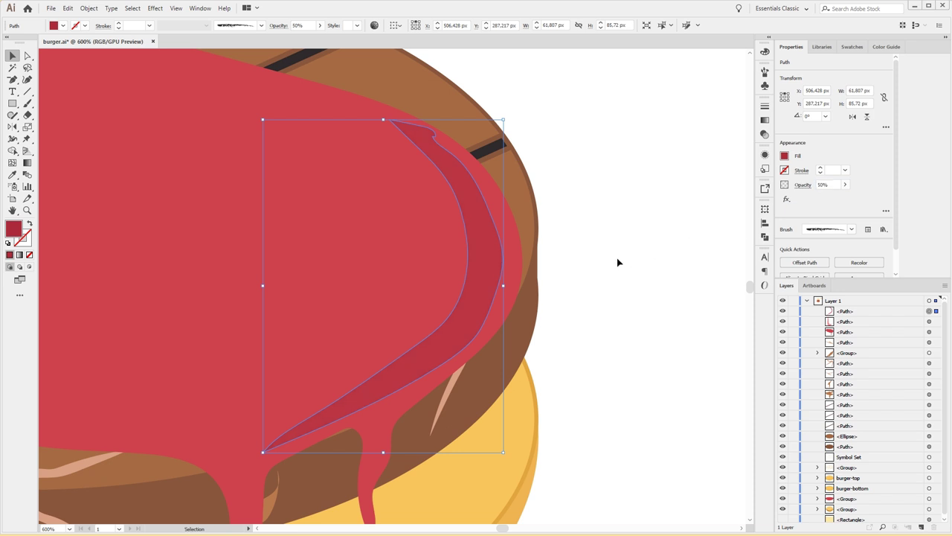
{"action": "left_click", "coordinate": [617, 258]}
Step: Reshape the crescent's pointed upper tip by moving its anchor point
{"action": "left_click_drag", "start_coordinate": [589, 227], "coordinate": [576, 323]}
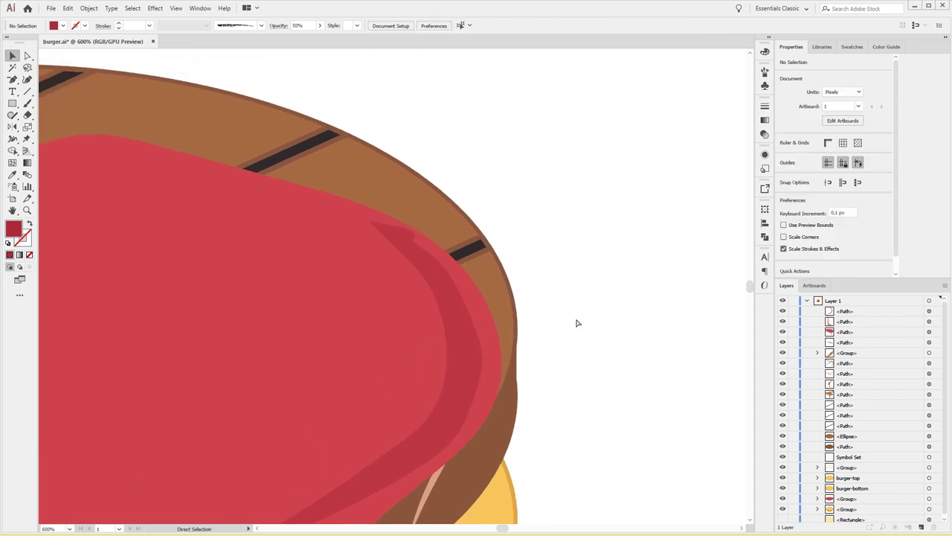
{"action": "key", "text": "ctrl+equal"}
{"action": "key", "text": "ctrl+equal"}
{"action": "key", "text": "ctrl+equal"}
{"action": "key", "text": "a"}
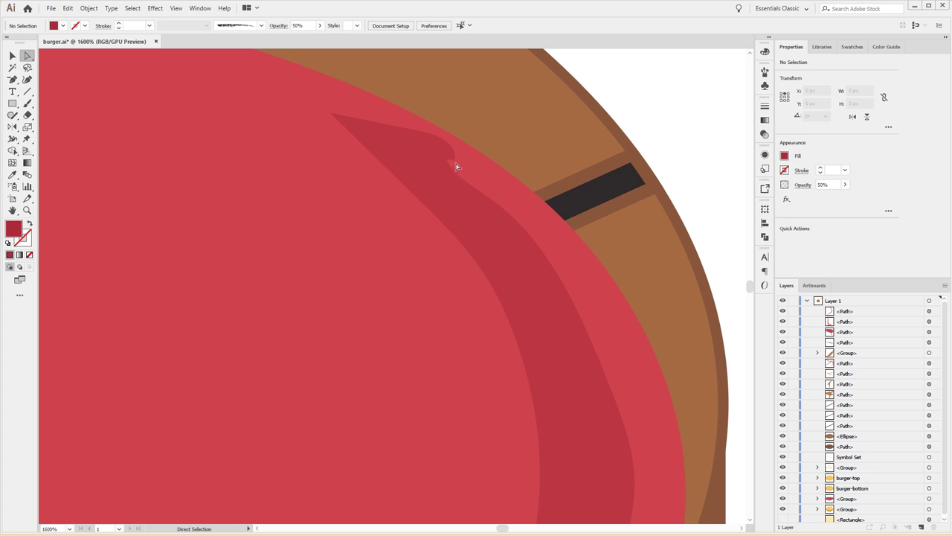
{"action": "left_click", "coordinate": [454, 161]}
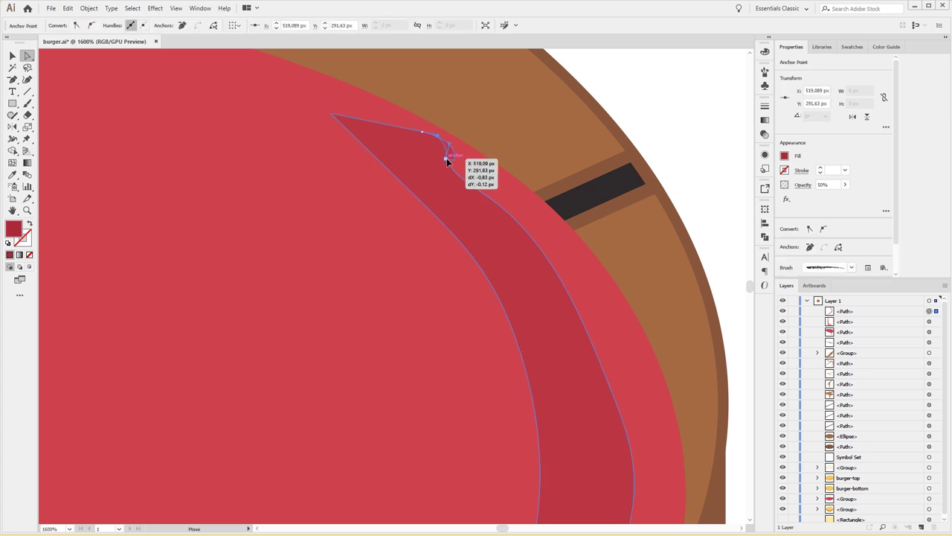
{"action": "left_click_drag", "start_coordinate": [447, 159], "coordinate": [395, 127]}
{"action": "left_click", "coordinate": [430, 145]}
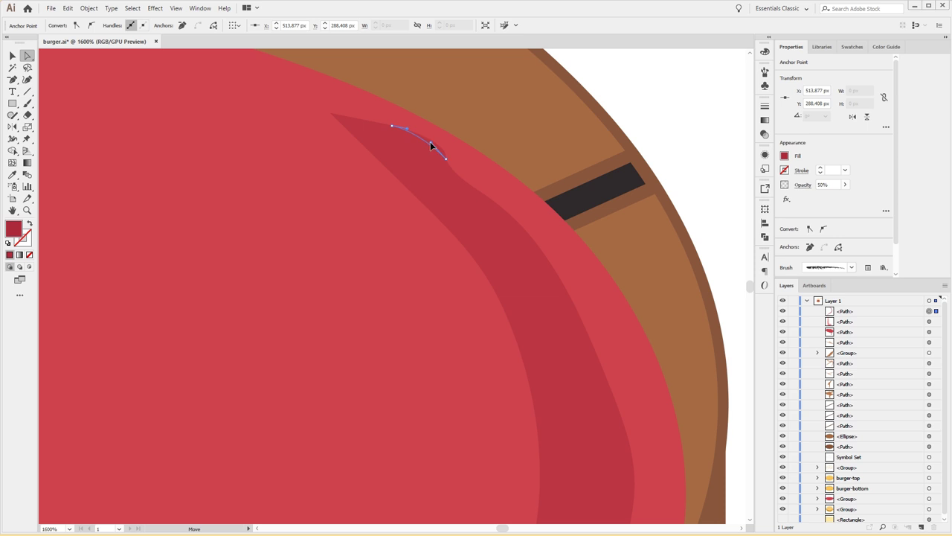
{"action": "left_click", "coordinate": [595, 159]}
Step: Zoom back out to view the whole artboard
{"action": "scroll", "coordinate": [566, 154], "scroll_direction": "down", "scroll_amount": 2}
{"action": "key", "text": "ctrl+0"}
{"action": "scroll", "coordinate": [563, 149], "scroll_direction": "up", "scroll_amount": 3}
{"action": "scroll", "coordinate": [563, 152], "scroll_direction": "up", "scroll_amount": 2}
{"action": "scroll", "coordinate": [422, 206], "scroll_direction": "up", "scroll_amount": 1}
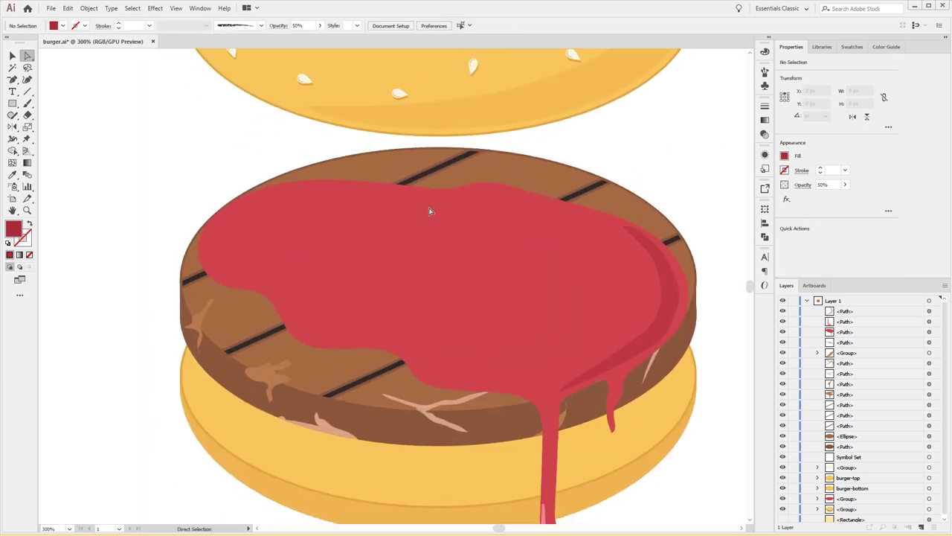
{"action": "key", "text": "b"}
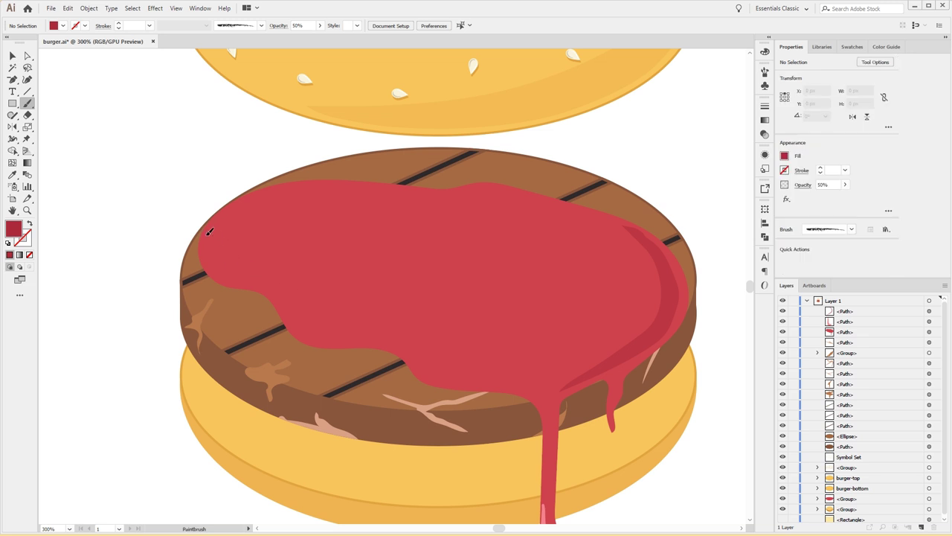
Step: Paint highlight strokes along the ketchup's lower edge and down the short drip
{"action": "mouse_move", "coordinate": [237, 281]}
{"action": "left_mouse_down"}
{"action": "mouse_move", "coordinate": [253, 285]}
{"action": "mouse_move", "coordinate": [222, 268]}
{"action": "mouse_move", "coordinate": [210, 232]}
{"action": "left_mouse_up"}
{"action": "left_click_drag", "start_coordinate": [287, 309], "coordinate": [294, 325]}
{"action": "mouse_move", "coordinate": [354, 341]}
{"action": "left_mouse_down"}
{"action": "mouse_move", "coordinate": [302, 329]}
{"action": "mouse_move", "coordinate": [289, 312]}
{"action": "left_mouse_up"}
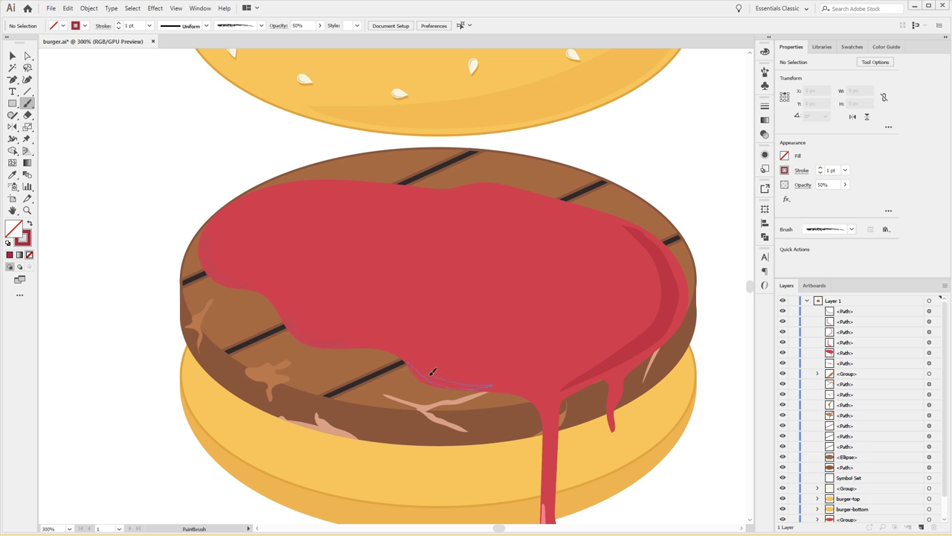
{"action": "key", "text": "ctrl+plus"}
{"action": "key", "text": "ctrl+plus"}
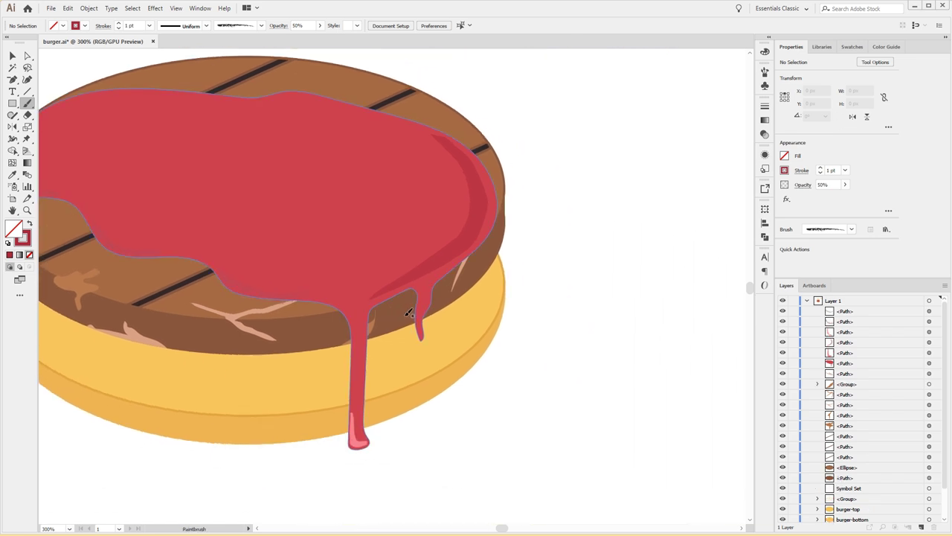
{"action": "key", "text": "ctrl+plus"}
{"action": "key", "text": "ctrl+plus"}
{"action": "key", "text": "ctrl+plus"}
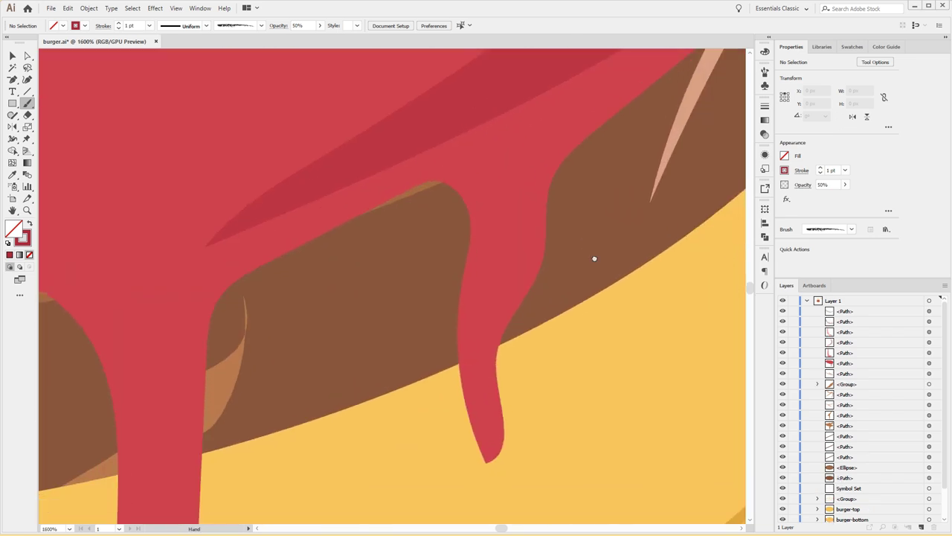
{"action": "left_click_drag", "start_coordinate": [456, 292], "coordinate": [456, 342]}
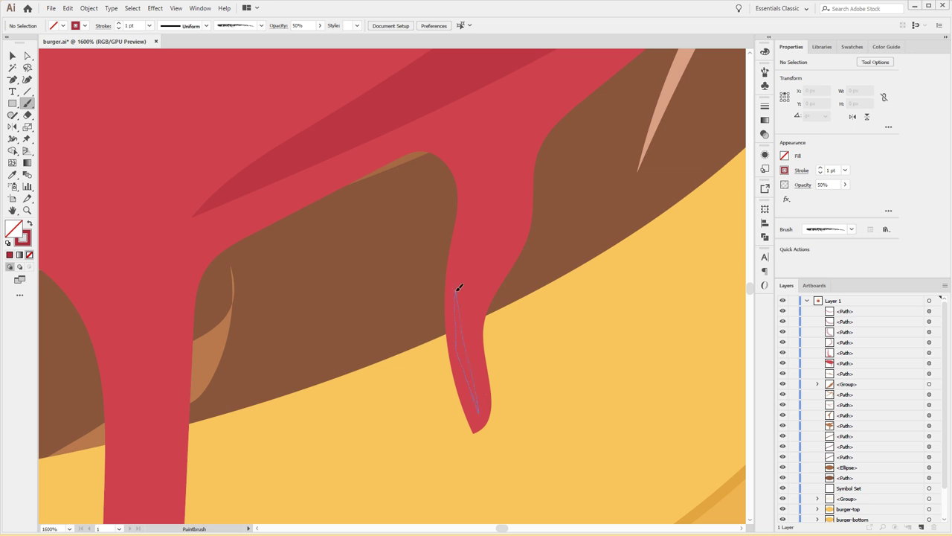
{"action": "left_click_drag", "start_coordinate": [459, 287], "coordinate": [458, 293]}
Step: Select the new highlight strokes and give them the light pink fill with the Eyedropper
{"action": "key", "text": "v"}
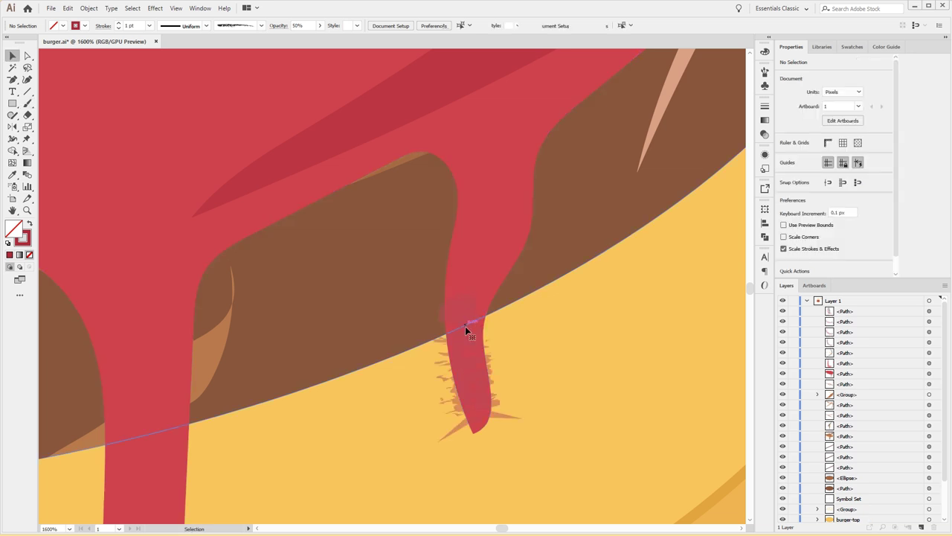
{"action": "left_click", "coordinate": [465, 326]}
{"action": "key", "text": "ctrl+shift+a"}
{"action": "left_click", "coordinate": [467, 353]}
{"action": "scroll", "coordinate": [365, 298], "scroll_direction": "up", "scroll_amount": 5}
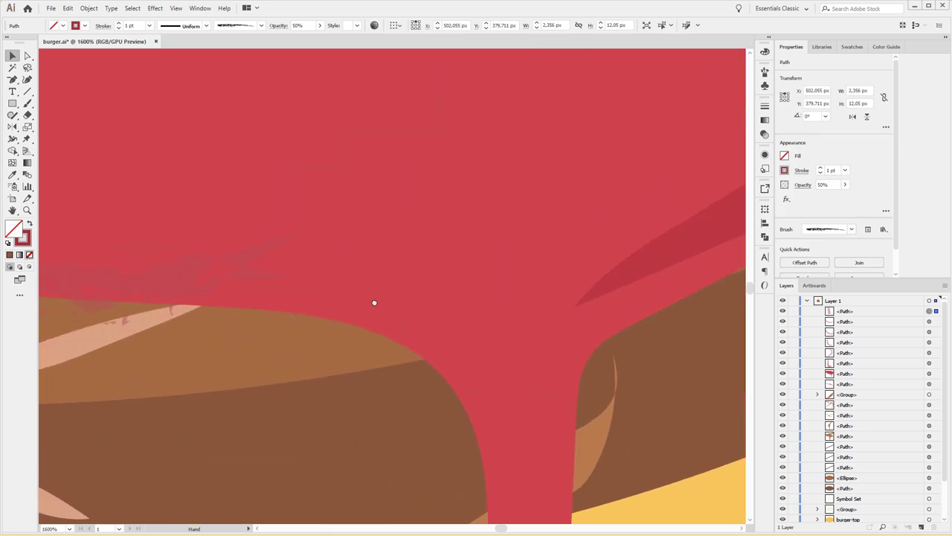
{"action": "scroll", "coordinate": [402, 313], "scroll_direction": "up", "scroll_amount": 5}
{"action": "left_click", "coordinate": [340, 308], "text": "shift"}
{"action": "left_click_drag", "start_coordinate": [238, 204], "coordinate": [544, 339]}
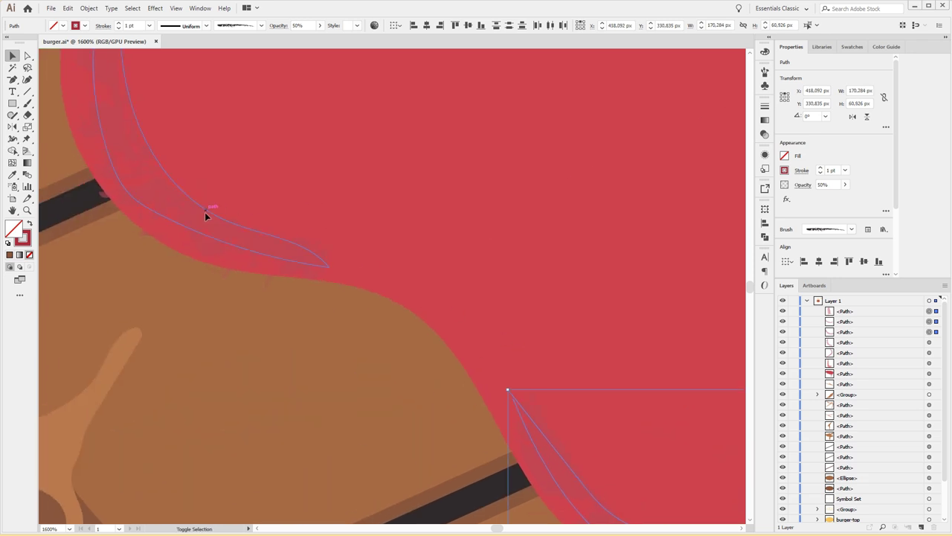
{"action": "scroll", "coordinate": [206, 211], "scroll_direction": "down", "scroll_amount": 3}
{"action": "scroll", "coordinate": [246, 204], "scroll_direction": "down", "scroll_amount": 5}
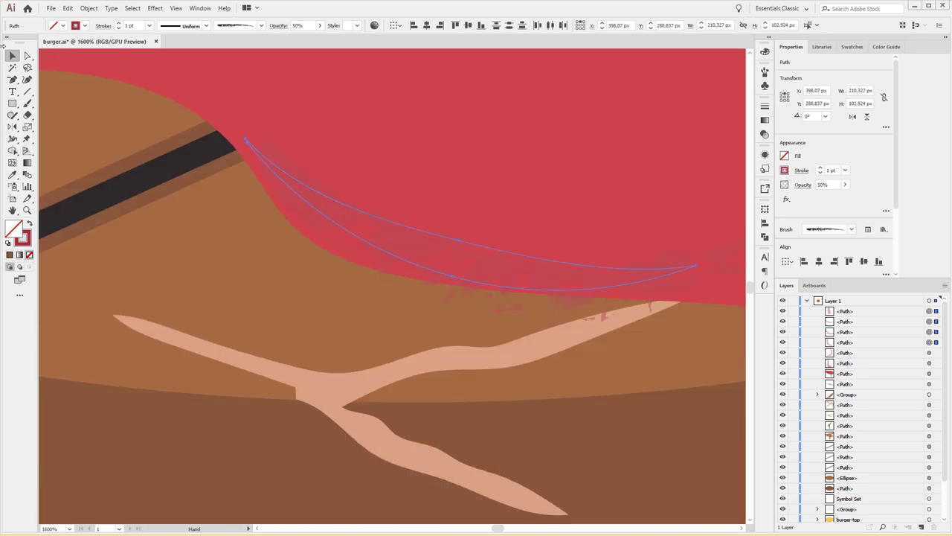
{"action": "scroll", "coordinate": [246, 204], "scroll_direction": "down", "scroll_amount": 5}
{"action": "scroll", "coordinate": [238, 110], "scroll_direction": "down", "scroll_amount": 5}
{"action": "scroll", "coordinate": [238, 111], "scroll_direction": "right", "scroll_amount": 5}
{"action": "scroll", "coordinate": [385, 251], "scroll_direction": "down", "scroll_amount": 2}
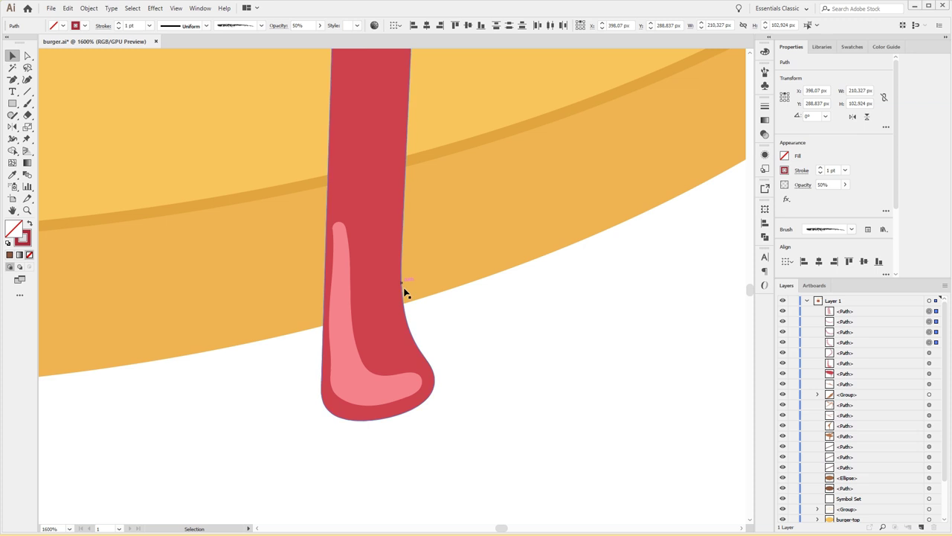
{"action": "key", "text": "i"}
{"action": "left_click", "coordinate": [346, 342]}
Step: Zoom and pan around the burger to inspect the patty and buns
{"action": "key", "text": "v"}
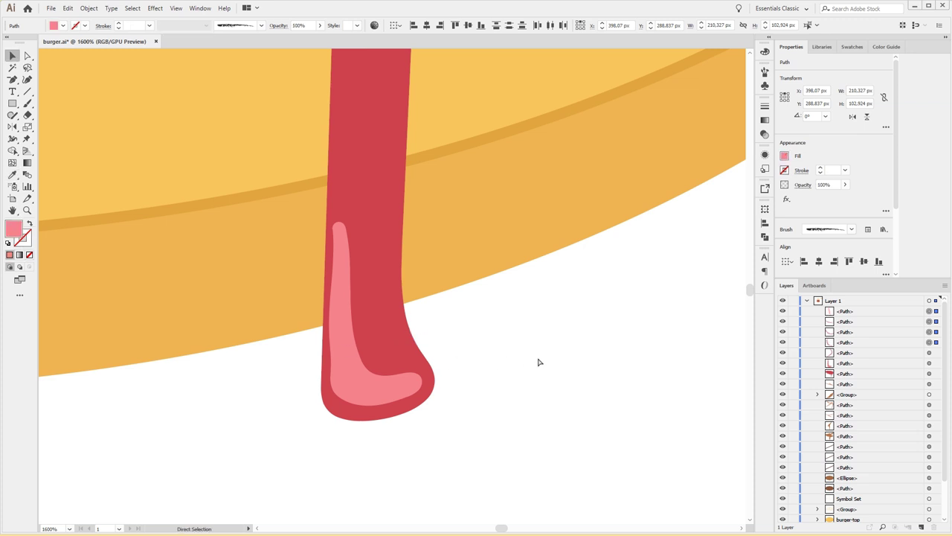
{"action": "key", "text": "ctrl+0"}
{"action": "scroll", "coordinate": [539, 363], "scroll_direction": "up", "scroll_amount": 3}
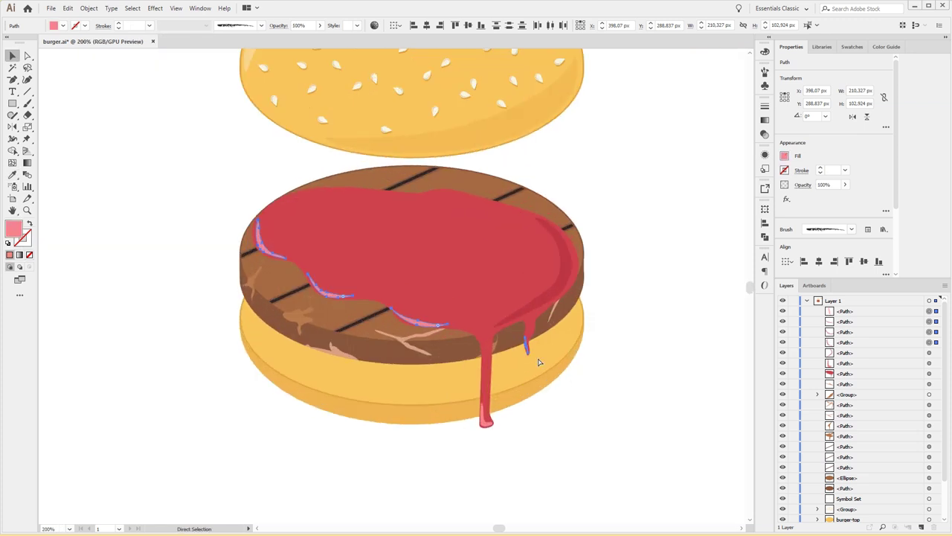
{"action": "scroll", "coordinate": [539, 362], "scroll_direction": "up", "scroll_amount": 2}
{"action": "scroll", "coordinate": [539, 362], "scroll_direction": "up", "scroll_amount": 1}
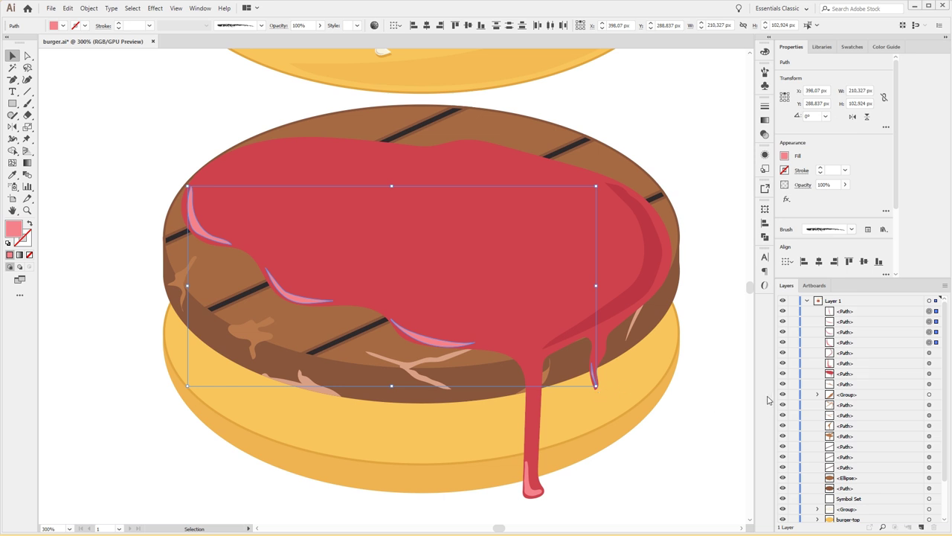
{"action": "left_click", "coordinate": [678, 381]}
{"action": "left_click", "coordinate": [698, 363]}
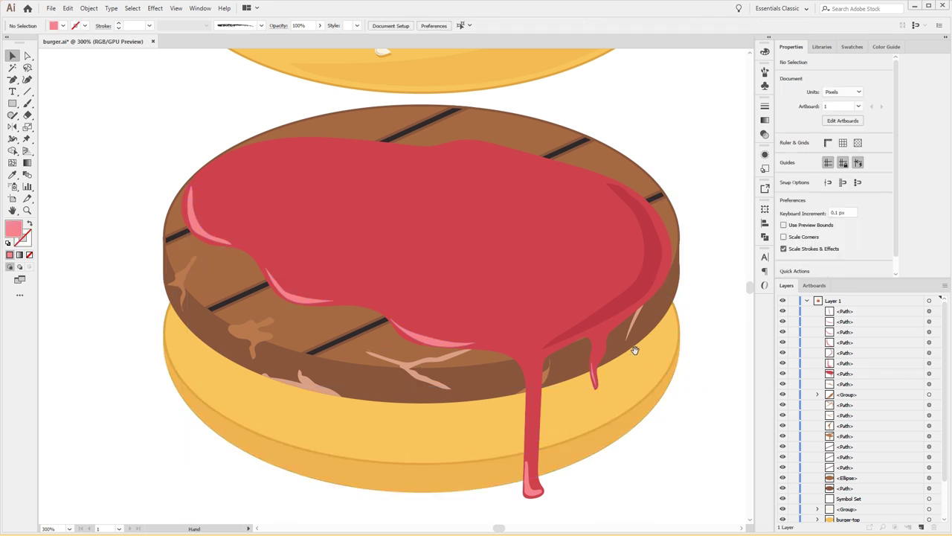
{"action": "left_click_drag", "start_coordinate": [630, 352], "coordinate": [613, 408]}
{"action": "left_click_drag", "start_coordinate": [585, 319], "coordinate": [600, 265]}
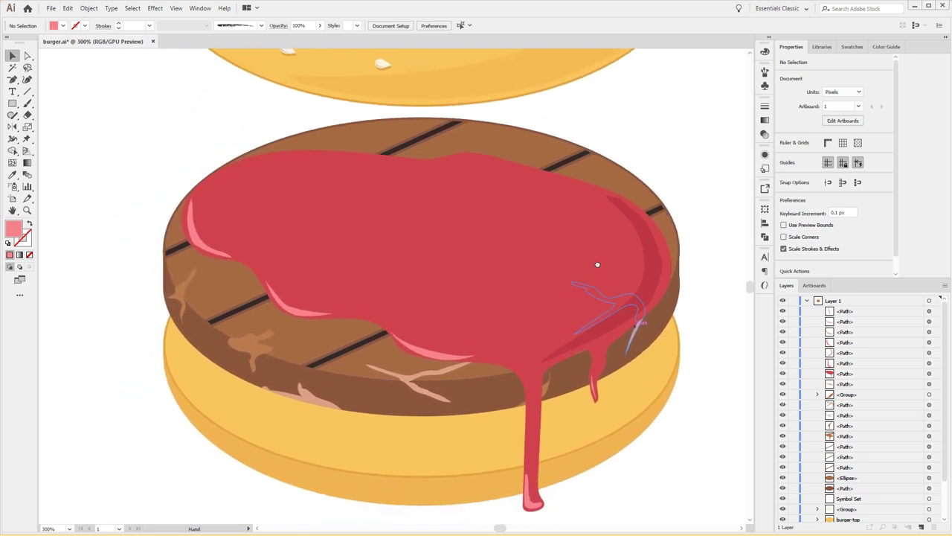
{"action": "scroll", "coordinate": [425, 270], "scroll_direction": "up", "scroll_amount": 5}
{"action": "scroll", "coordinate": [425, 271], "scroll_direction": "right", "scroll_amount": 4}
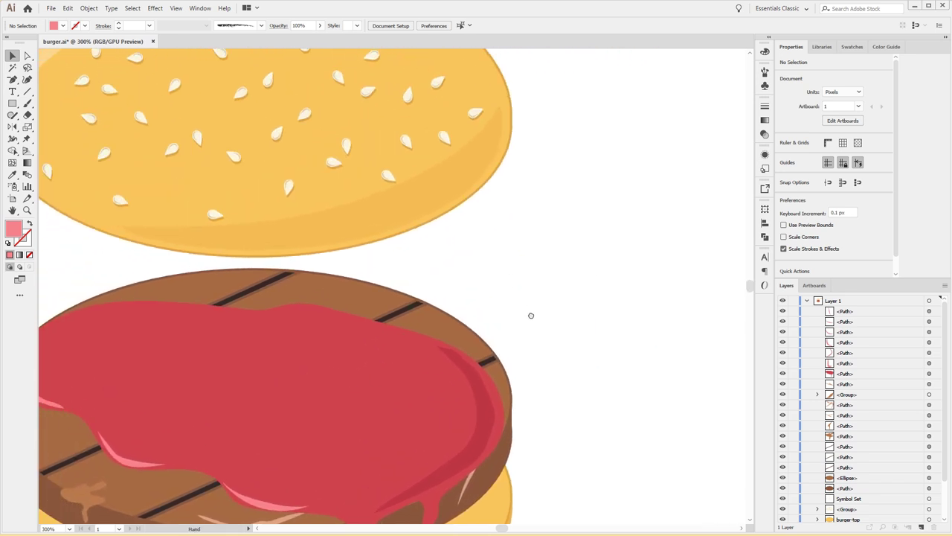
{"action": "key", "text": "a"}
{"action": "key", "text": "ctrl+minus"}
{"action": "key", "text": "ctrl+minus"}
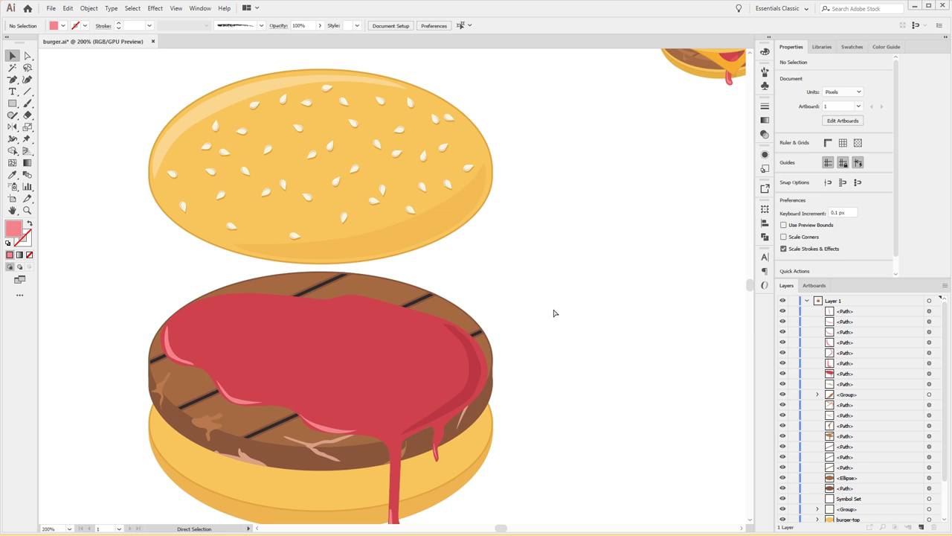
{"action": "key", "text": "ctrl+plus"}
{"action": "left_click_drag", "start_coordinate": [563, 305], "coordinate": [691, 210]}
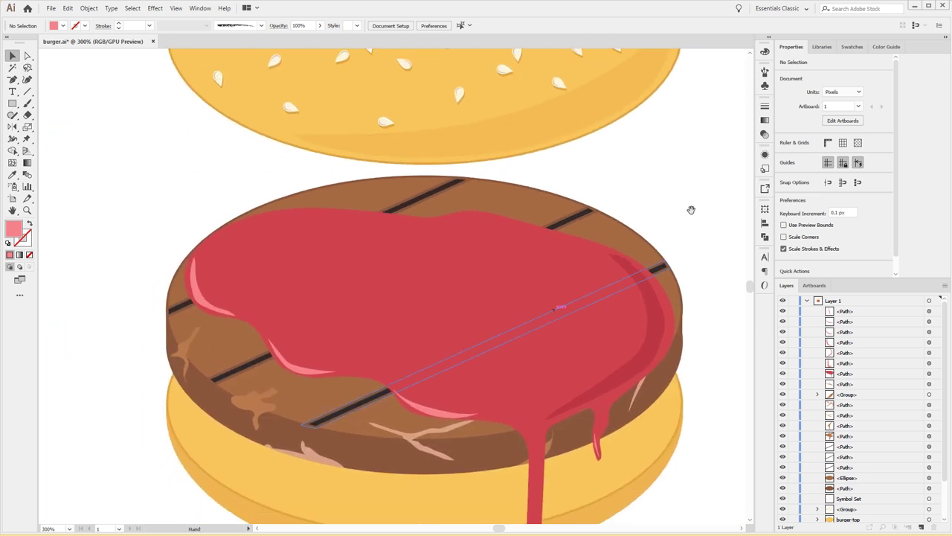
{"action": "key", "text": "ctrl+minus"}
{"action": "scroll", "coordinate": [669, 117], "scroll_direction": "down", "scroll_amount": 3}
{"action": "scroll", "coordinate": [510, 159], "scroll_direction": "up", "scroll_amount": 2}
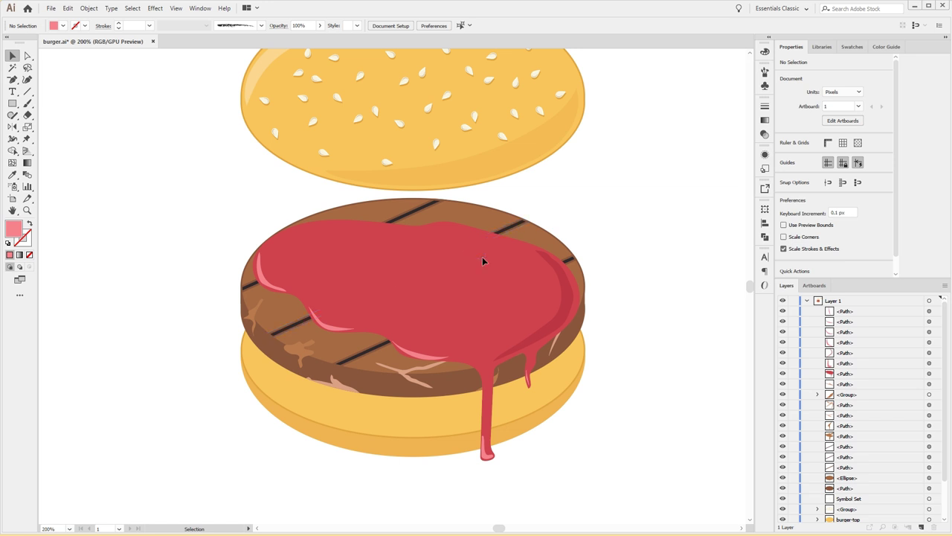
{"action": "key", "text": "b"}
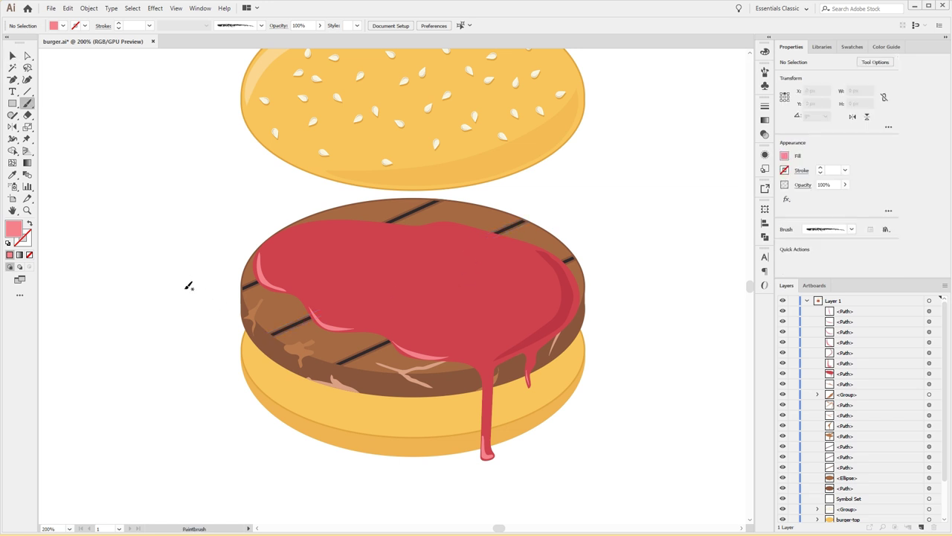
Step: Draw a test rectangle over the patty, then delete it
{"action": "left_click", "coordinate": [12, 104]}
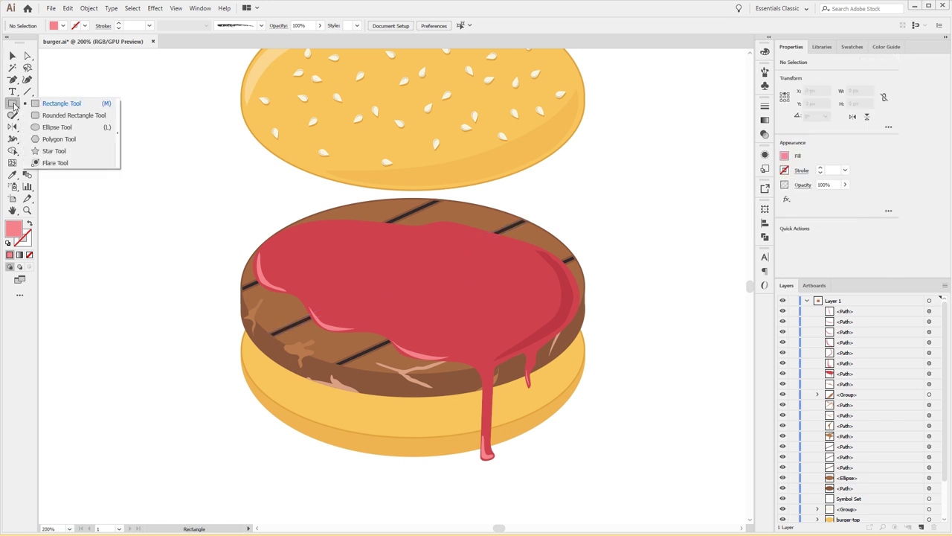
{"action": "mouse_move", "coordinate": [211, 151]}
{"action": "left_mouse_down"}
{"action": "mouse_move", "coordinate": [276, 209]}
{"action": "mouse_move", "coordinate": [564, 340]}
{"action": "left_mouse_up"}
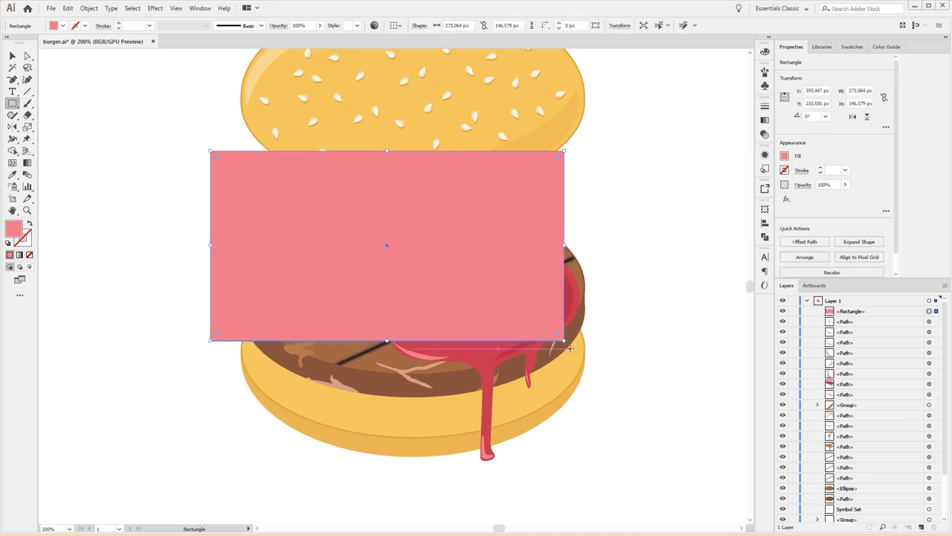
{"action": "key", "text": "Delete"}
Step: Brush a wavy cheese slice outline across the patty from right to left
{"action": "key", "text": "b"}
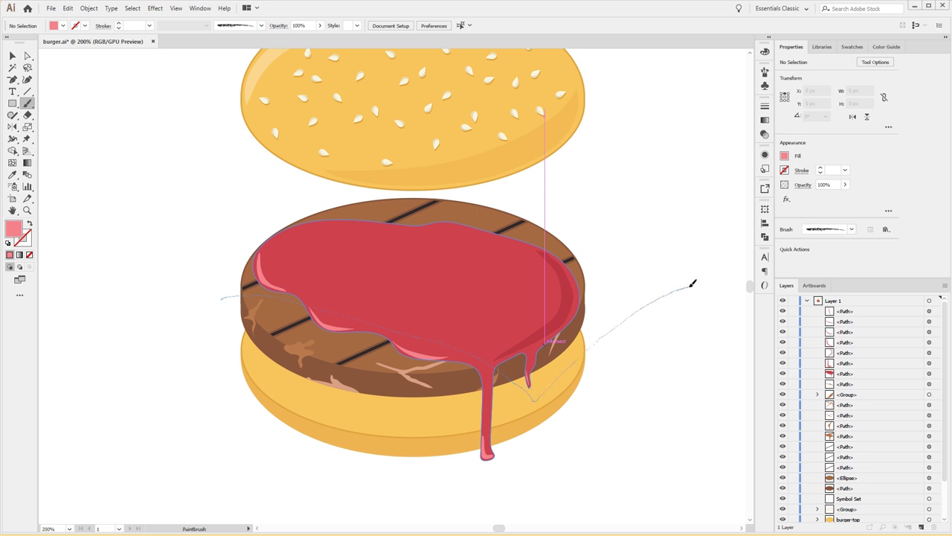
{"action": "left_click_drag", "start_coordinate": [673, 250], "coordinate": [541, 186]}
{"action": "mouse_move", "coordinate": [297, 176]}
{"action": "left_mouse_down"}
{"action": "mouse_move", "coordinate": [249, 215]}
{"action": "mouse_move", "coordinate": [224, 272]}
{"action": "mouse_move", "coordinate": [226, 297]}
{"action": "left_mouse_up"}
{"action": "key", "text": "v"}
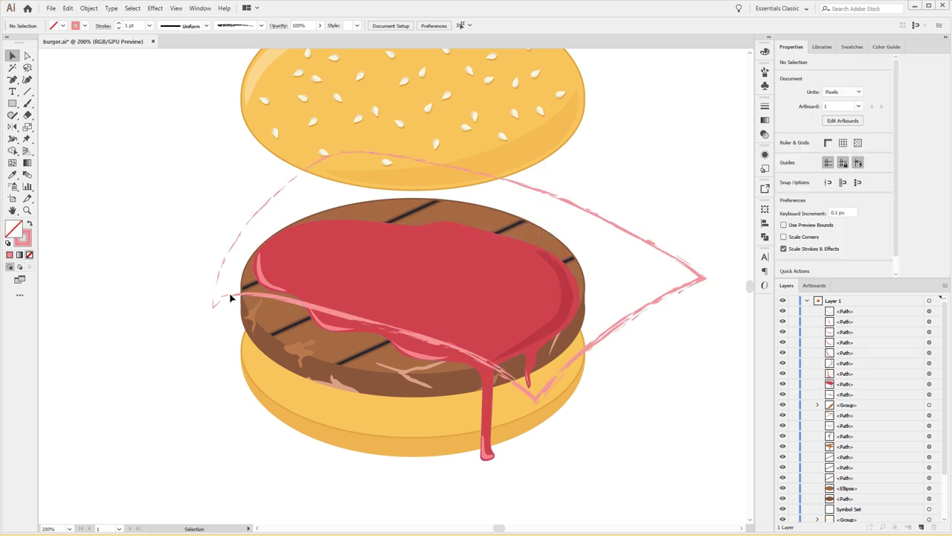
{"action": "left_click", "coordinate": [242, 298]}
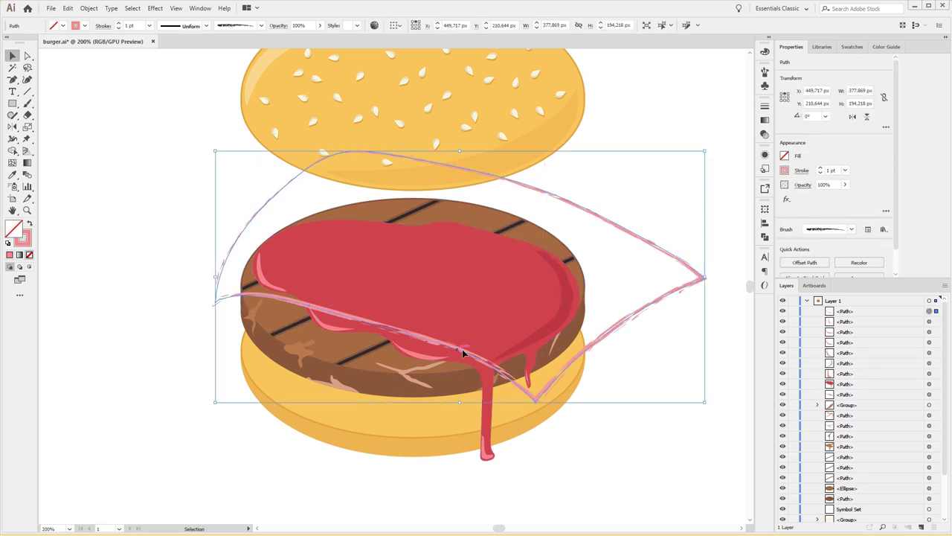
Step: Swap the cheese outline into a solid pink fill and reposition it
{"action": "left_click_drag", "start_coordinate": [625, 233], "coordinate": [590, 248]}
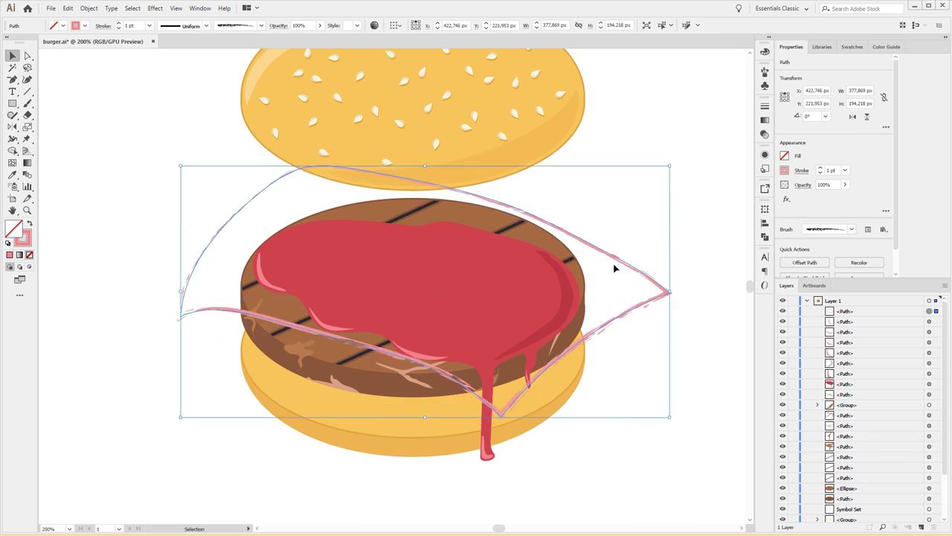
{"action": "scroll", "coordinate": [572, 257], "scroll_direction": "down", "scroll_amount": 1}
{"action": "scroll", "coordinate": [549, 216], "scroll_direction": "down", "scroll_amount": 3}
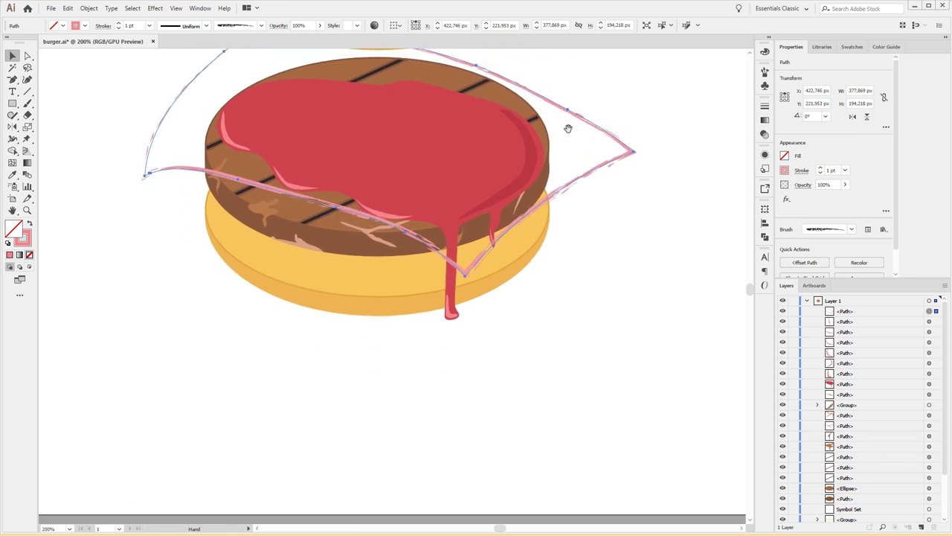
{"action": "left_click", "coordinate": [29, 223]}
{"action": "scroll", "coordinate": [257, 282], "scroll_direction": "up", "scroll_amount": 4}
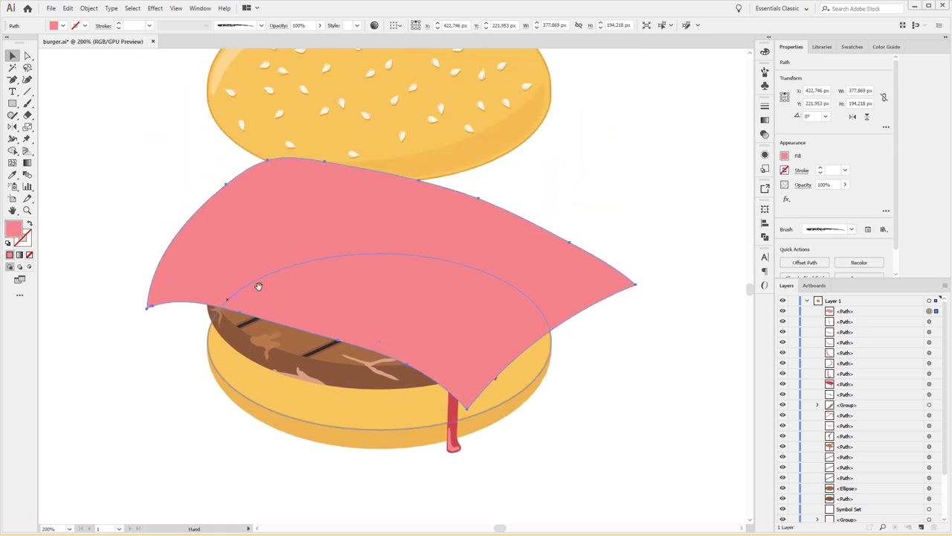
{"action": "mouse_move", "coordinate": [546, 212]}
{"action": "left_mouse_down"}
{"action": "mouse_move", "coordinate": [367, 270]}
{"action": "mouse_move", "coordinate": [459, 251]}
{"action": "mouse_move", "coordinate": [669, 154]}
{"action": "mouse_move", "coordinate": [702, 171]}
{"action": "left_mouse_up"}
Step: With Direct Selection, drag an edge point of the pink slice up and left
{"action": "scroll", "coordinate": [400, 223], "scroll_direction": "right", "scroll_amount": 3}
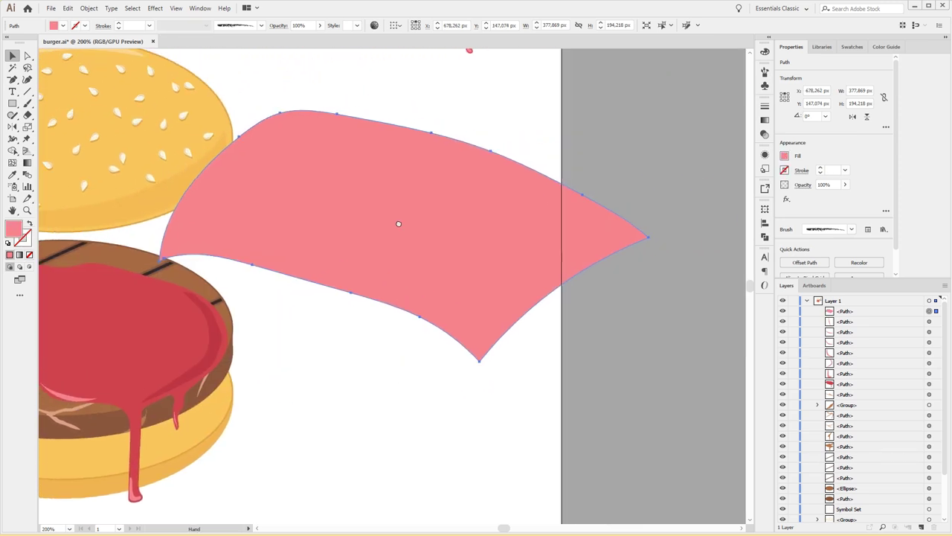
{"action": "key", "text": "a"}
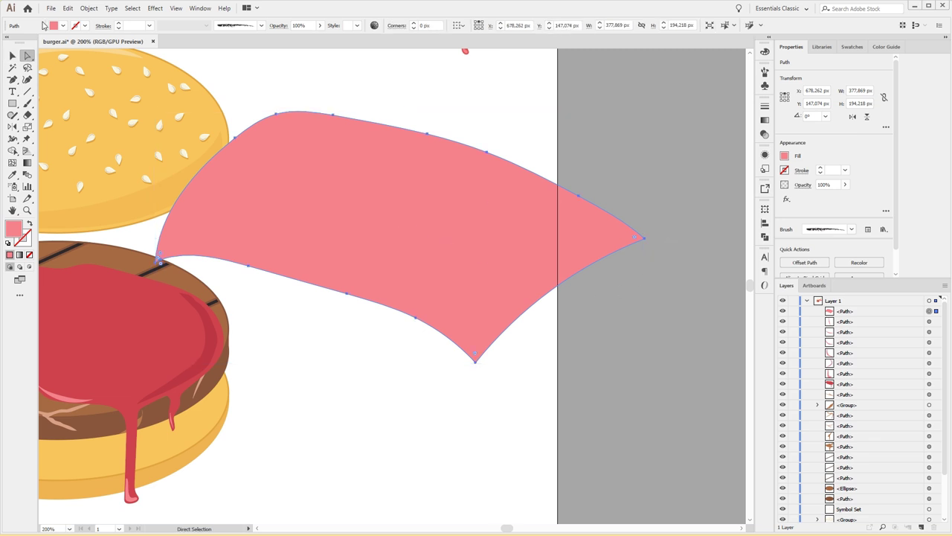
{"action": "left_click", "coordinate": [530, 311]}
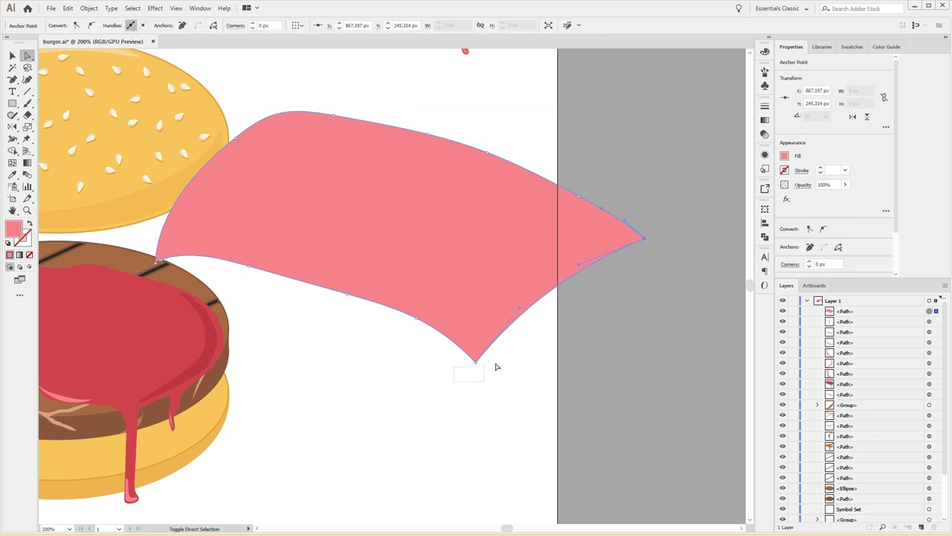
{"action": "left_click", "coordinate": [417, 320]}
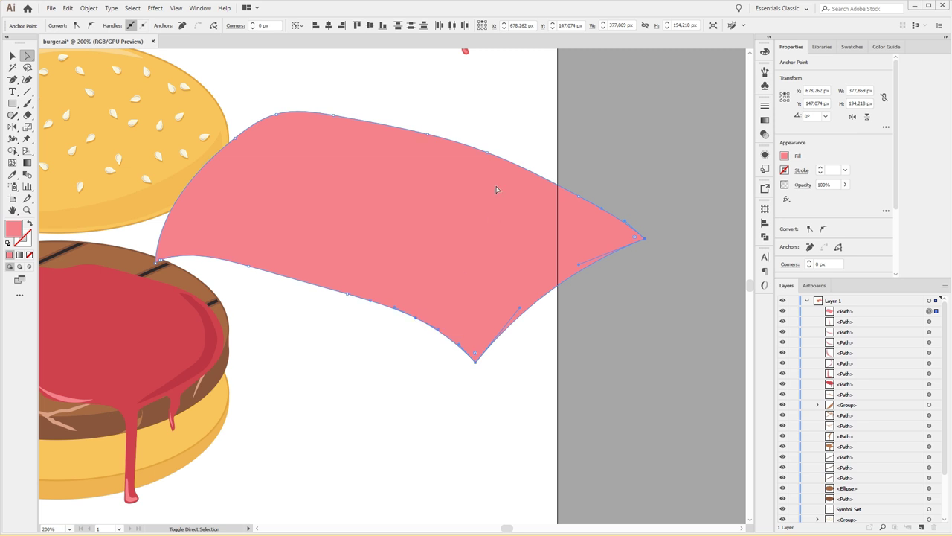
{"action": "left_click_drag", "start_coordinate": [580, 198], "coordinate": [537, 178]}
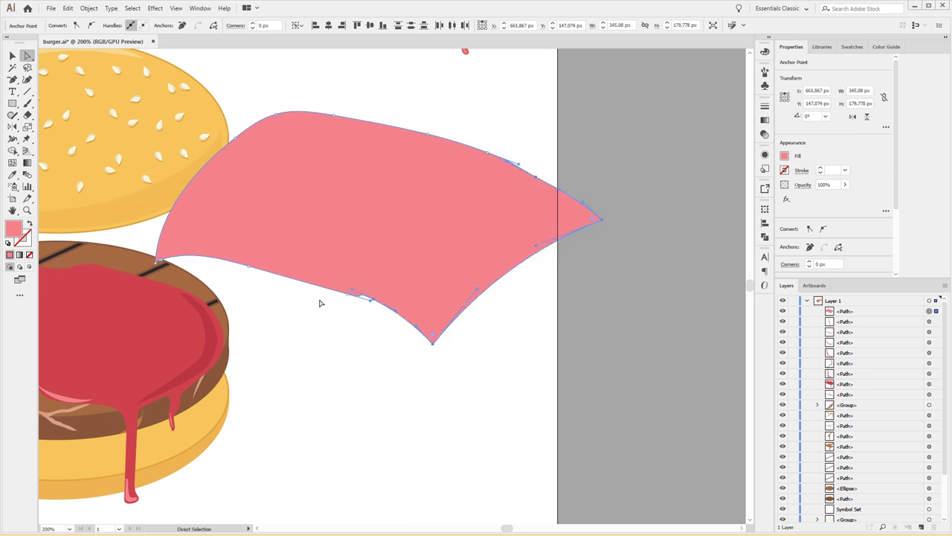
{"action": "left_click", "coordinate": [375, 301]}
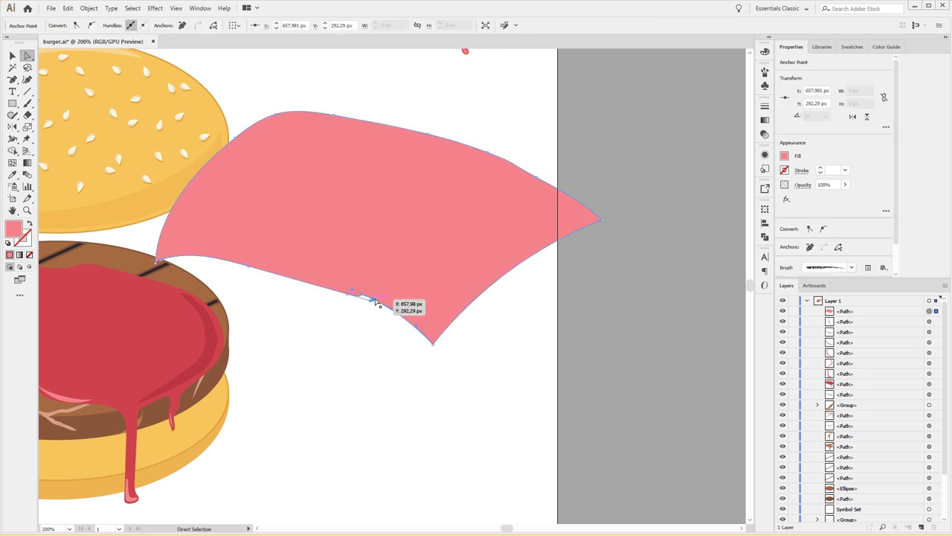
Step: Delete six redundant anchor points along the slice's top and lower edges
{"action": "left_click", "coordinate": [12, 79]}
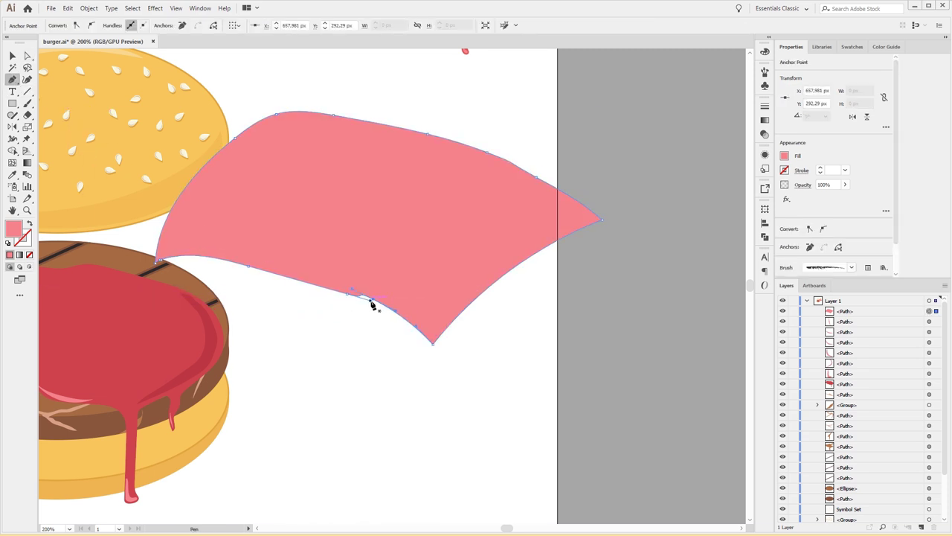
{"action": "left_click", "coordinate": [375, 302]}
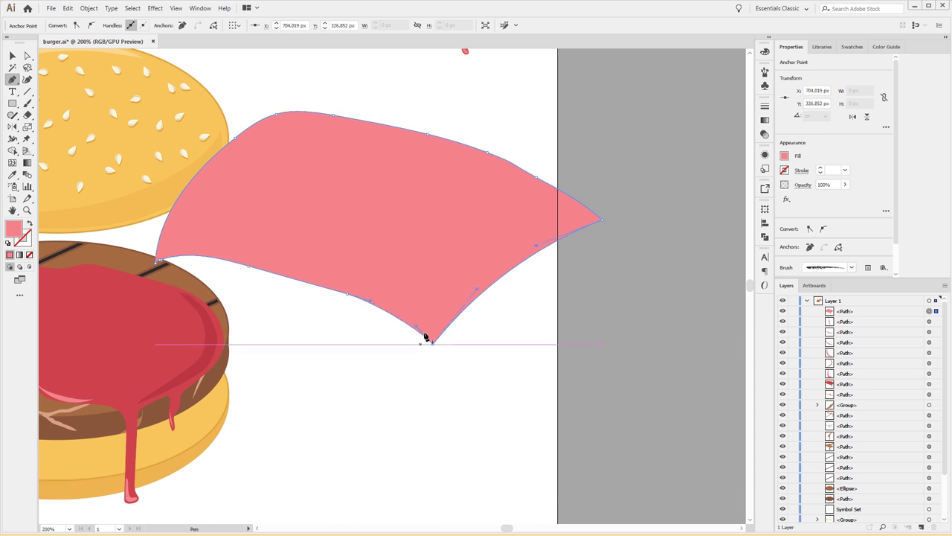
{"action": "left_click", "coordinate": [486, 154]}
{"action": "left_click", "coordinate": [448, 139]}
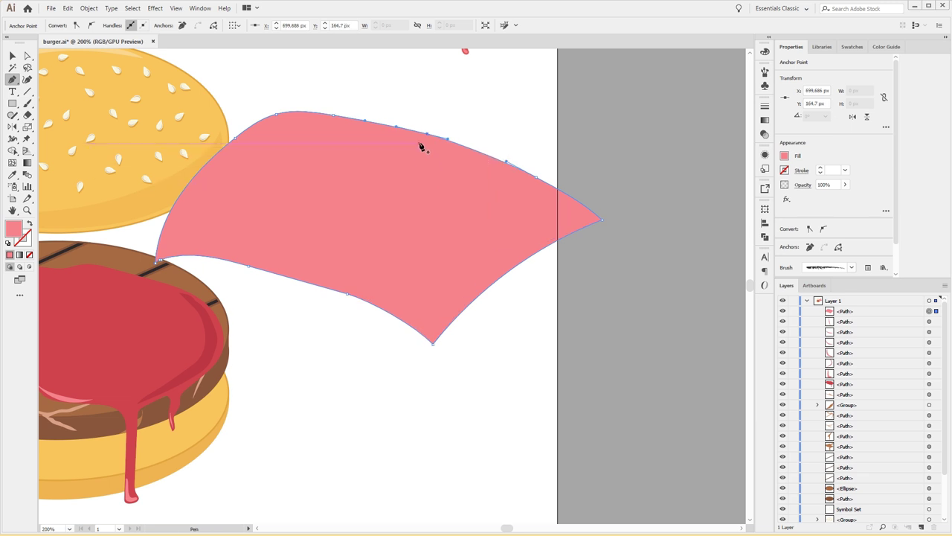
{"action": "left_click", "coordinate": [427, 135]}
{"action": "left_click", "coordinate": [397, 127]}
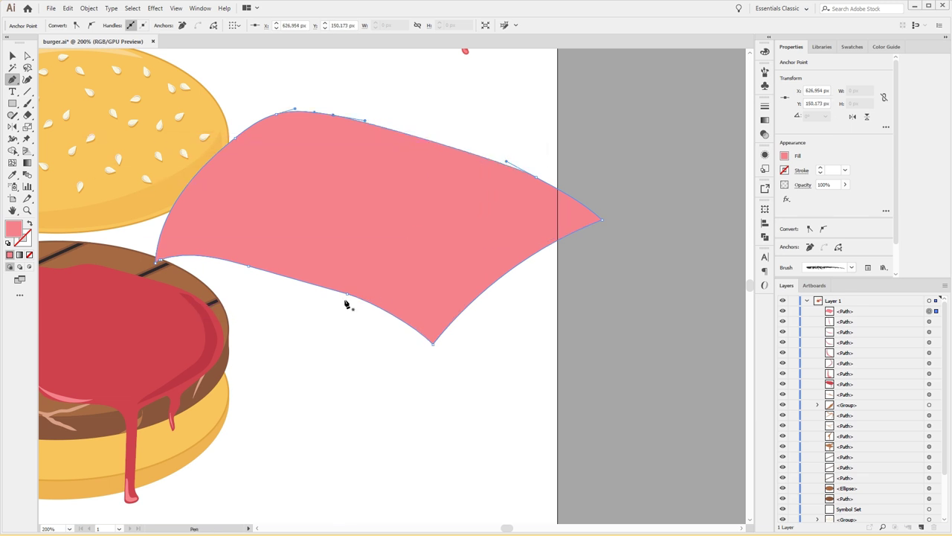
{"action": "left_click", "coordinate": [348, 296]}
Step: Select the slice's right-side points and pull them up and left
{"action": "key", "text": "a"}
{"action": "left_click_drag", "start_coordinate": [378, 382], "coordinate": [641, 174]}
{"action": "left_click_drag", "start_coordinate": [536, 178], "coordinate": [470, 158]}
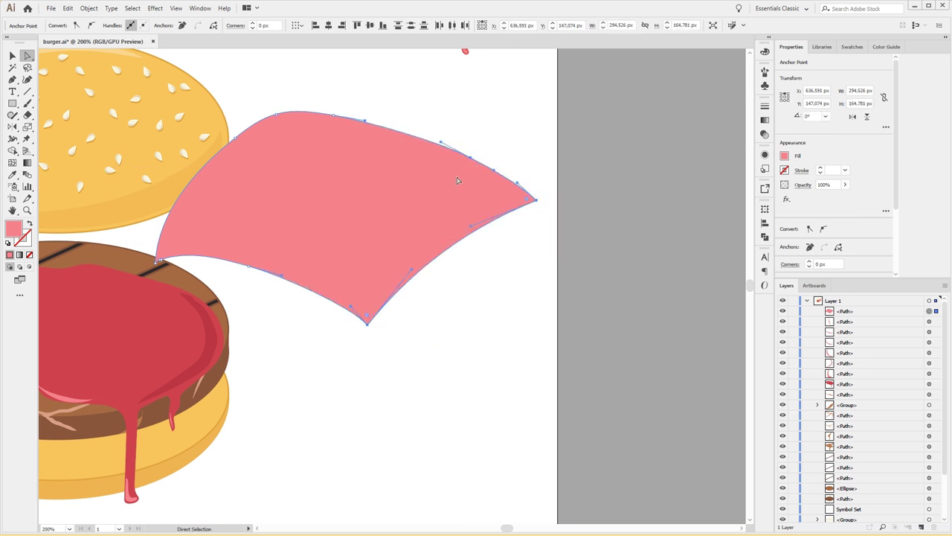
Step: Turn the slice's corner by the patty into a curved point and nudge it up-right
{"action": "key", "text": "ctrl+plus"}
{"action": "key", "text": "ctrl+plus"}
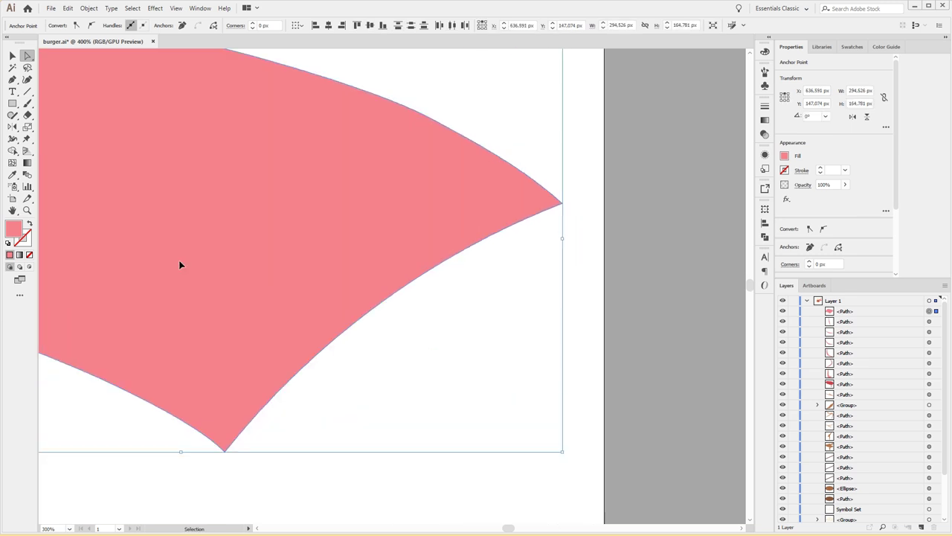
{"action": "key", "text": "ctrl+plus"}
{"action": "key", "text": "ctrl+plus"}
{"action": "mouse_move", "coordinate": [185, 265]}
{"action": "left_mouse_down"}
{"action": "mouse_move", "coordinate": [300, 300]}
{"action": "mouse_move", "coordinate": [417, 317]}
{"action": "mouse_move", "coordinate": [400, 309]}
{"action": "left_mouse_up"}
{"action": "left_click", "coordinate": [357, 332]}
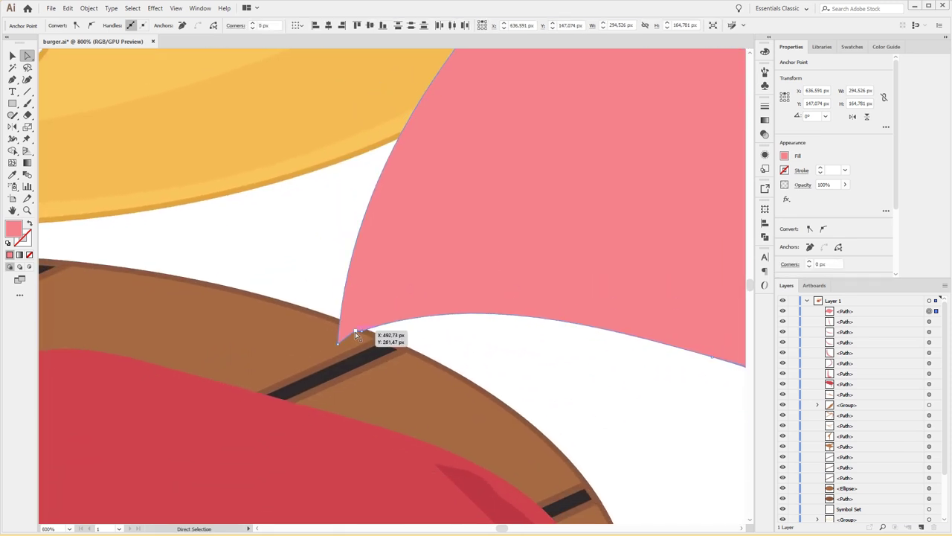
{"action": "key", "text": "p"}
{"action": "left_click", "coordinate": [357, 334], "text": "ctrl"}
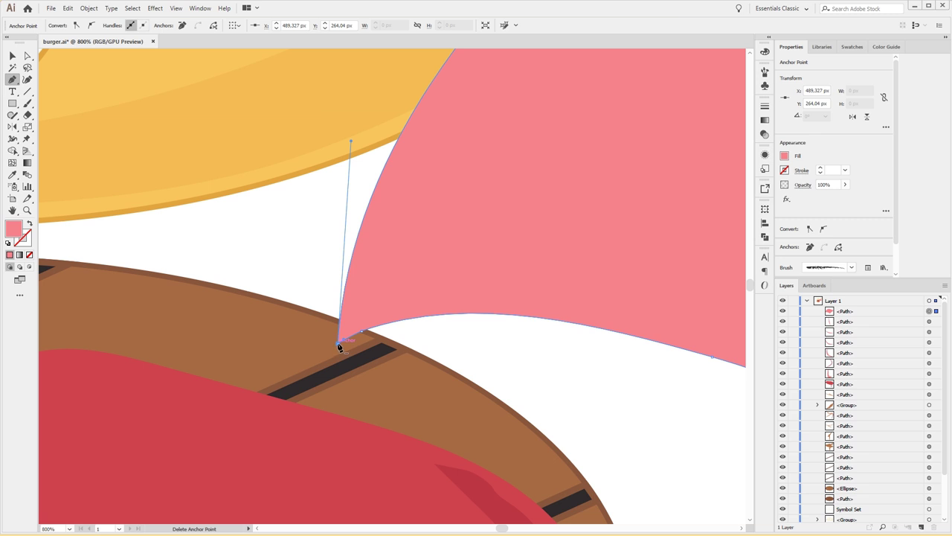
{"action": "key", "text": "ctrl"}
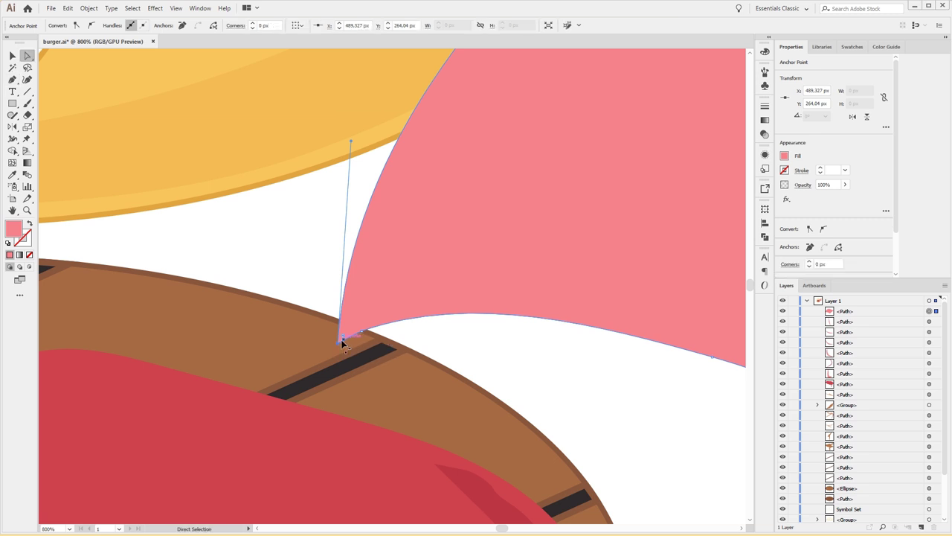
{"action": "left_click_drag", "start_coordinate": [340, 343], "coordinate": [346, 335]}
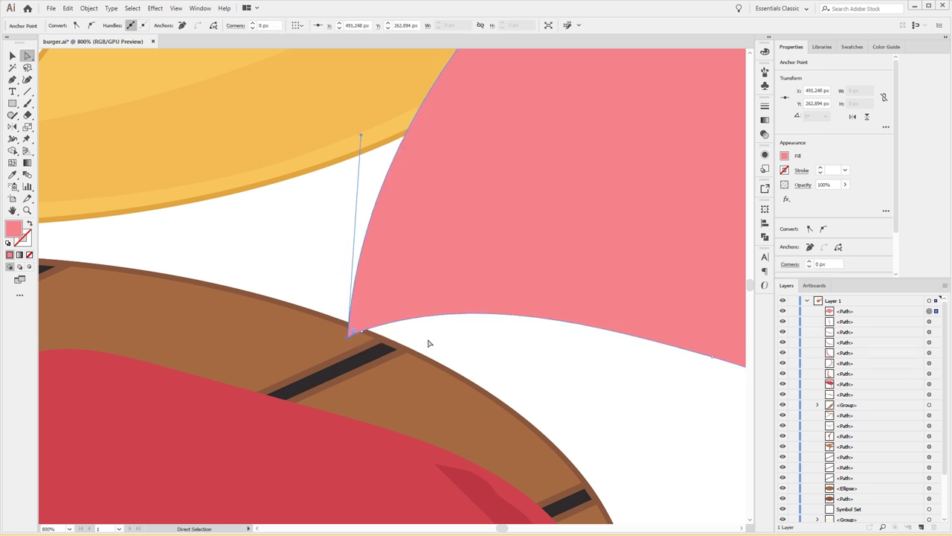
{"action": "left_click", "coordinate": [445, 342]}
{"action": "scroll", "coordinate": [317, 351], "scroll_direction": "down", "scroll_amount": 1}
{"action": "scroll", "coordinate": [317, 351], "scroll_direction": "down", "scroll_amount": 1}
{"action": "scroll", "coordinate": [317, 351], "scroll_direction": "down", "scroll_amount": 2}
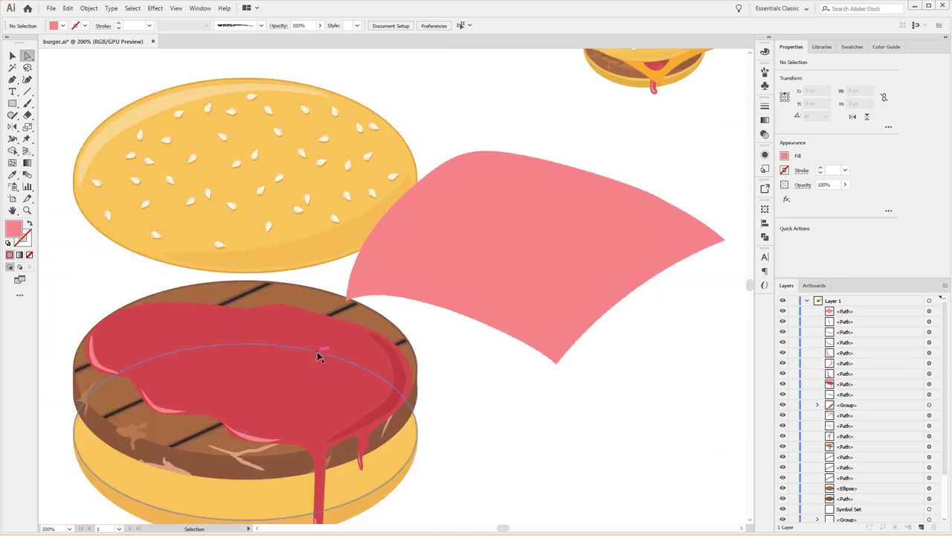
Step: Move the pink cheese slice onto the patty and enlarge it to cover it
{"action": "scroll", "coordinate": [317, 351], "scroll_direction": "down", "scroll_amount": 1}
{"action": "key", "text": "v"}
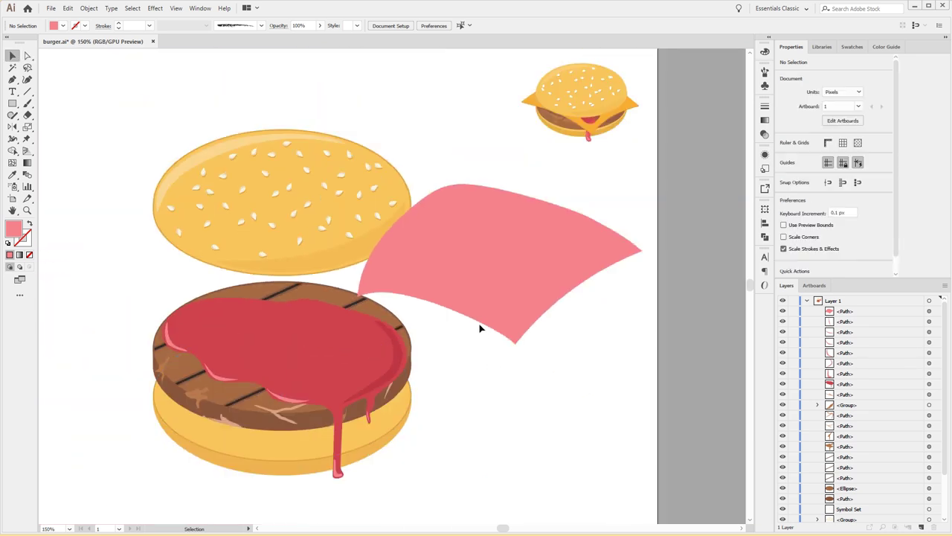
{"action": "left_click_drag", "start_coordinate": [479, 324], "coordinate": [255, 412]}
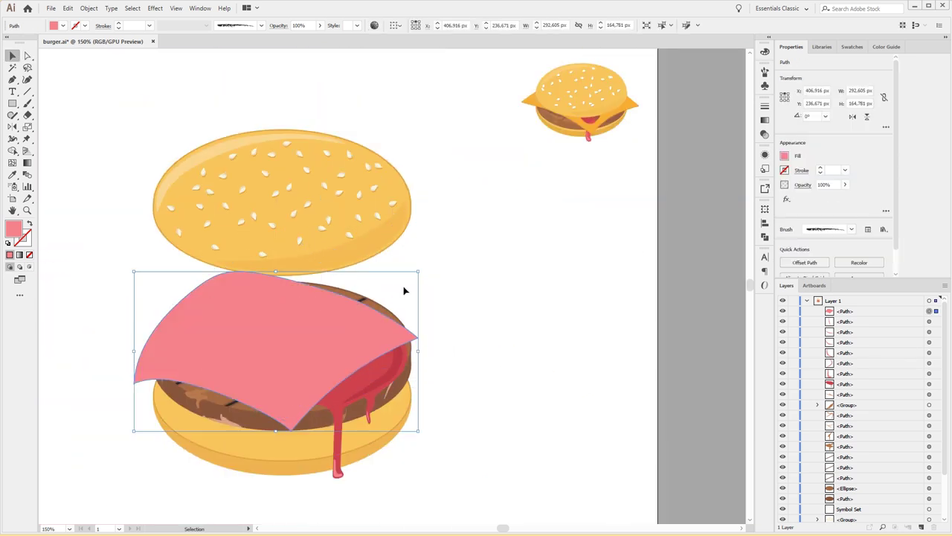
{"action": "left_click_drag", "start_coordinate": [412, 267], "coordinate": [446, 260]}
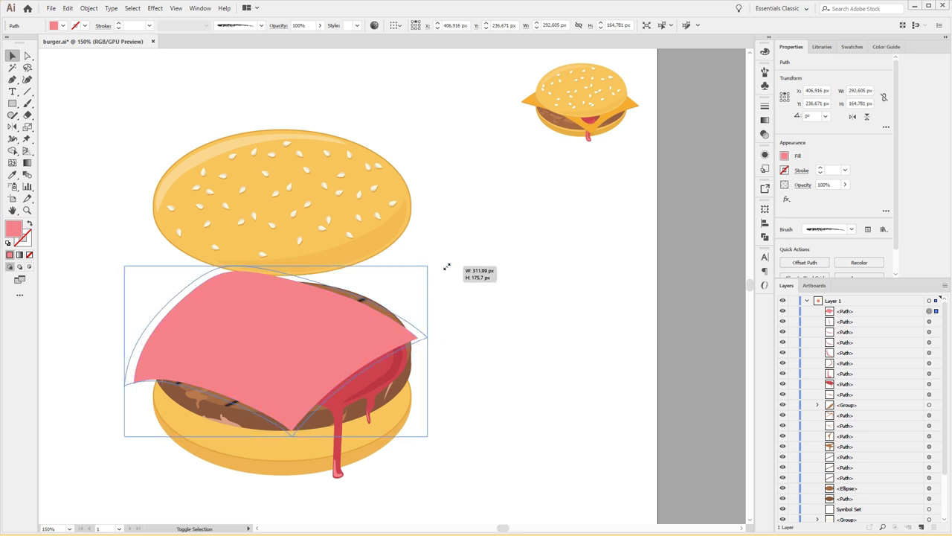
{"action": "left_click_drag", "start_coordinate": [421, 324], "coordinate": [454, 323]}
{"action": "left_click", "coordinate": [485, 330]}
{"action": "left_click", "coordinate": [416, 310]}
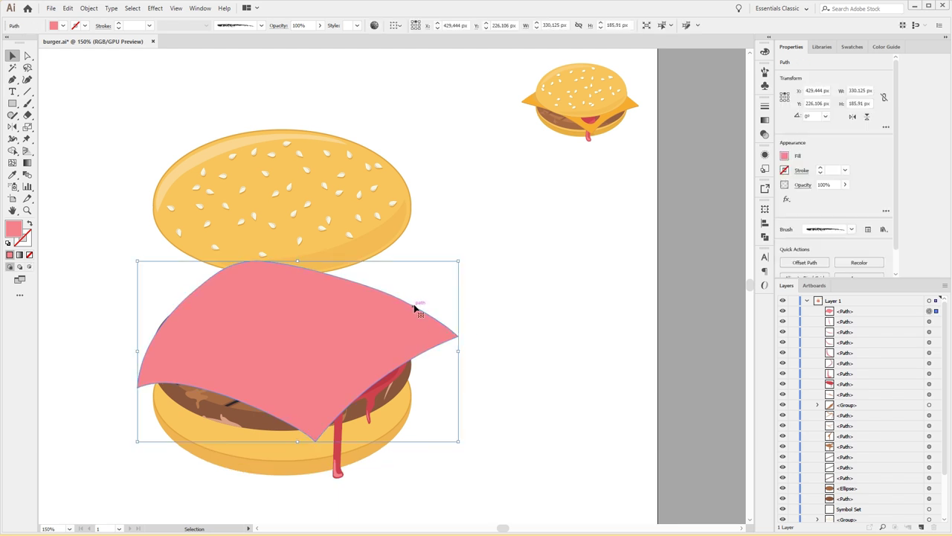
Step: Reshape the cheese slice's top anchor point with Direct Selection
{"action": "key", "text": "a"}
{"action": "left_click_drag", "start_coordinate": [241, 262], "coordinate": [248, 254]}
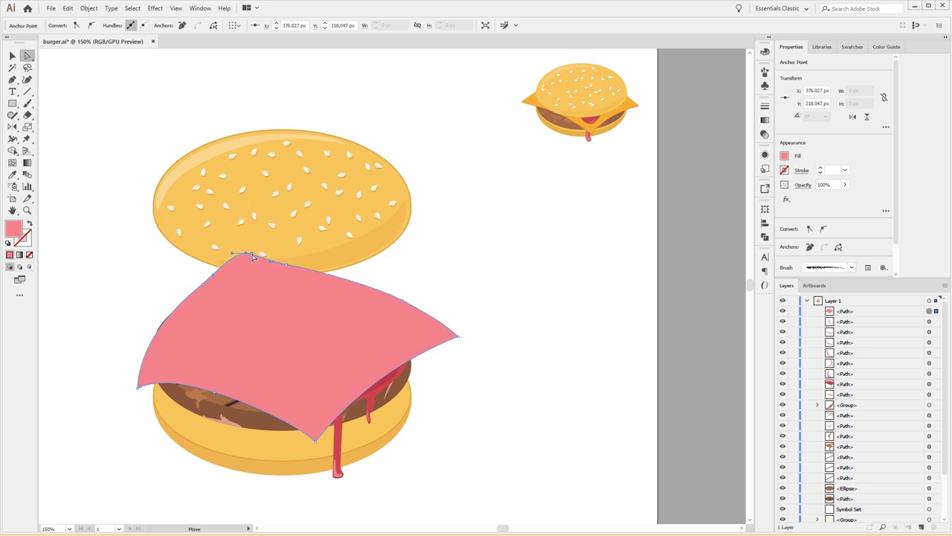
{"action": "left_click_drag", "start_coordinate": [240, 255], "coordinate": [245, 255]}
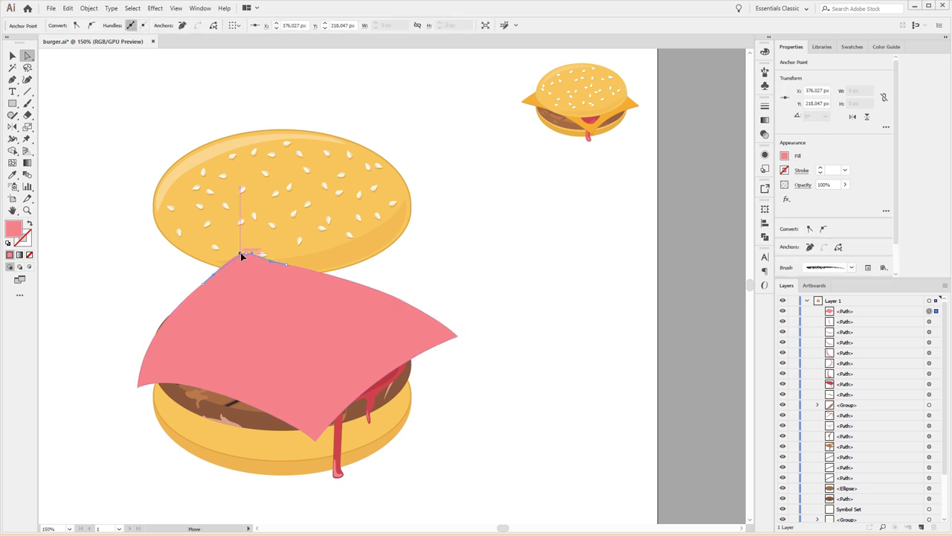
{"action": "left_click", "coordinate": [459, 285]}
{"action": "left_click_drag", "start_coordinate": [459, 285], "coordinate": [517, 246]}
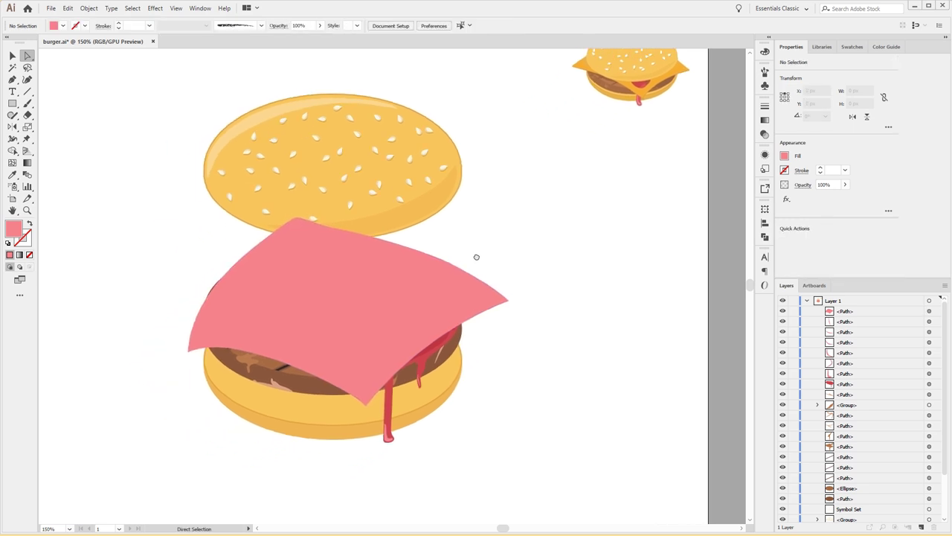
{"action": "key", "text": "ctrl+z"}
{"action": "left_click", "coordinate": [540, 264]}
{"action": "left_click_drag", "start_coordinate": [304, 217], "coordinate": [300, 221]}
{"action": "left_click", "coordinate": [561, 249]}
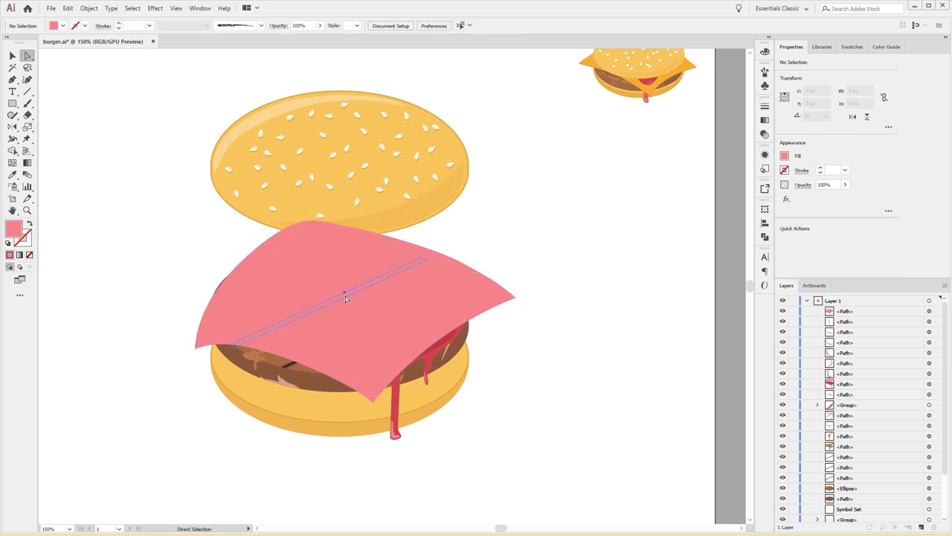
Step: Enlarge the slice slightly and fill it with the orange Cheese swatch
{"action": "key", "text": "v"}
{"action": "left_click", "coordinate": [247, 258]}
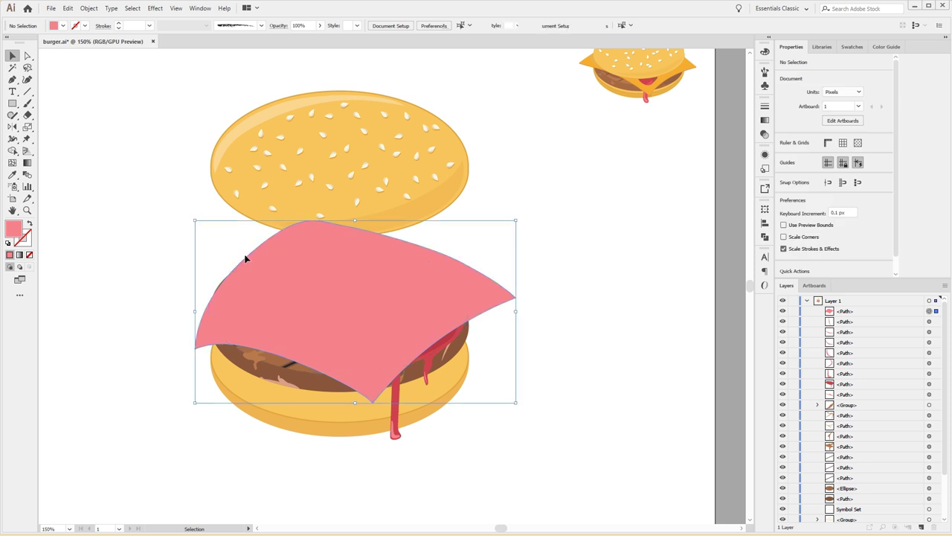
{"action": "left_click_drag", "start_coordinate": [192, 220], "coordinate": [189, 216]}
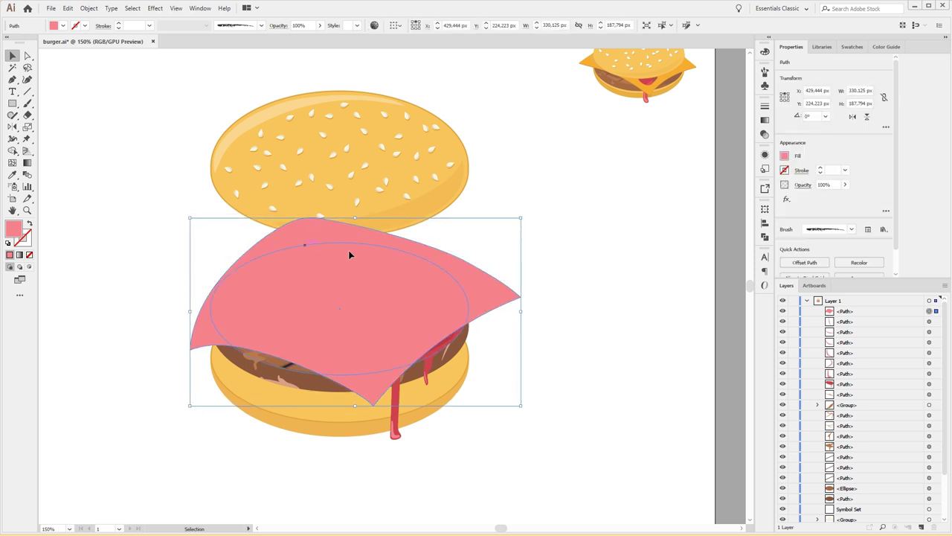
{"action": "left_click", "coordinate": [63, 26]}
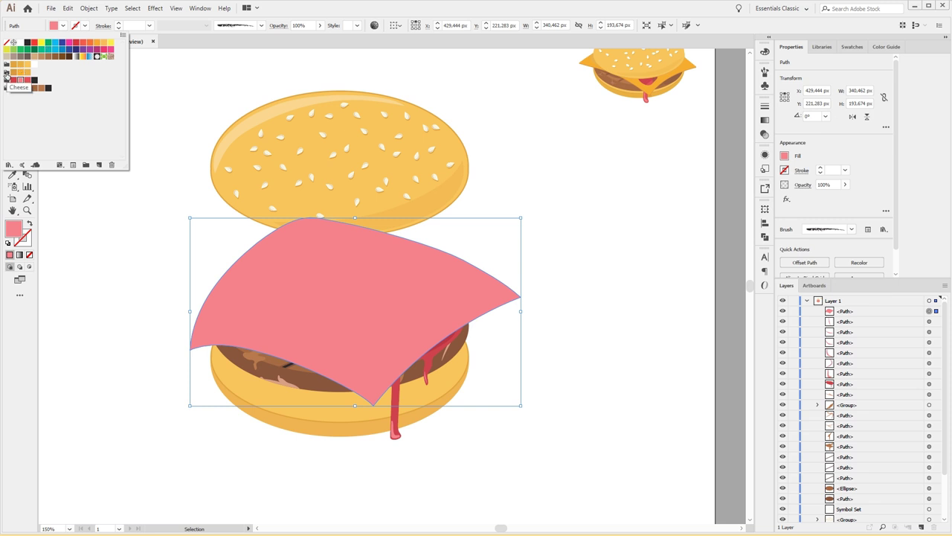
{"action": "left_click", "coordinate": [20, 72]}
{"action": "left_click", "coordinate": [587, 261]}
Step: Move the orange cheese slice up and right, off the burger
{"action": "left_click", "coordinate": [558, 257]}
{"action": "mouse_move", "coordinate": [476, 271]}
{"action": "left_mouse_down"}
{"action": "mouse_move", "coordinate": [673, 237]}
{"action": "mouse_move", "coordinate": [673, 223]}
{"action": "mouse_move", "coordinate": [492, 198]}
{"action": "mouse_move", "coordinate": [665, 187]}
{"action": "mouse_move", "coordinate": [599, 267]}
{"action": "mouse_move", "coordinate": [602, 240]}
{"action": "left_mouse_up"}
{"action": "left_click", "coordinate": [665, 187]}
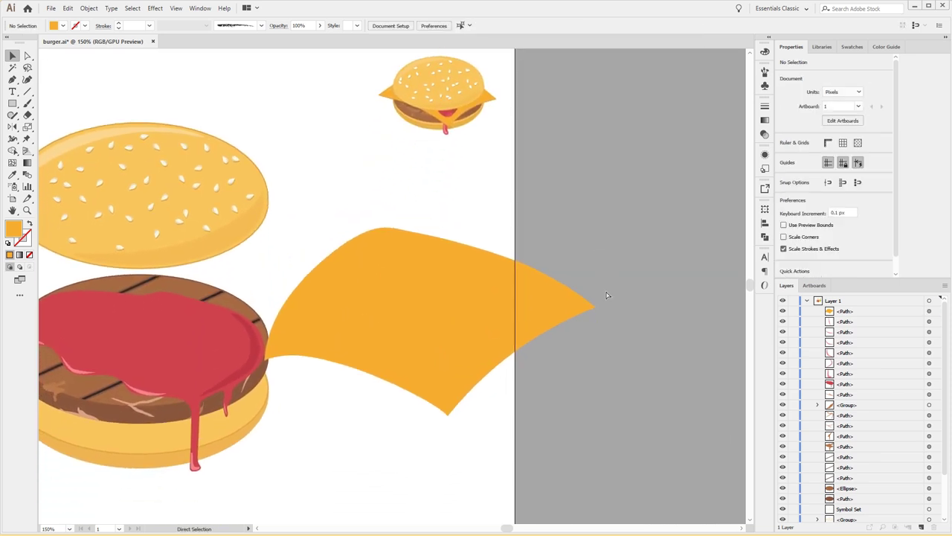
{"action": "key", "text": "ctrl+plus"}
{"action": "key", "text": "ctrl+plus"}
{"action": "left_click_drag", "start_coordinate": [605, 293], "coordinate": [518, 270]}
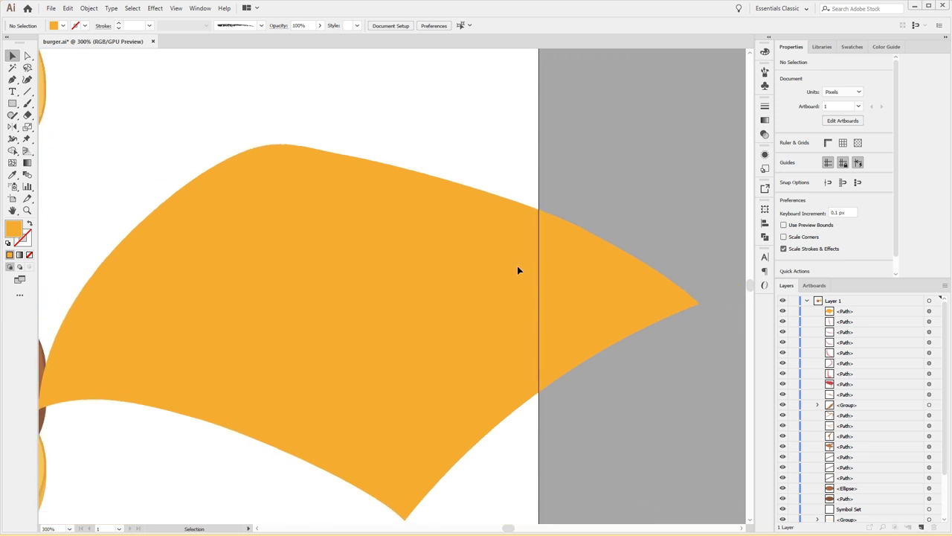
{"action": "key", "text": "ctrl+minus"}
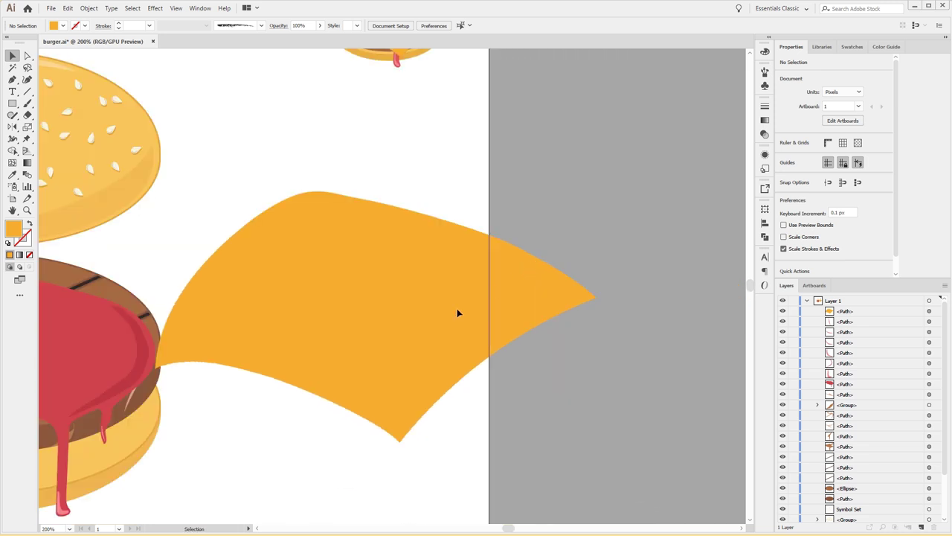
{"action": "key", "text": "b"}
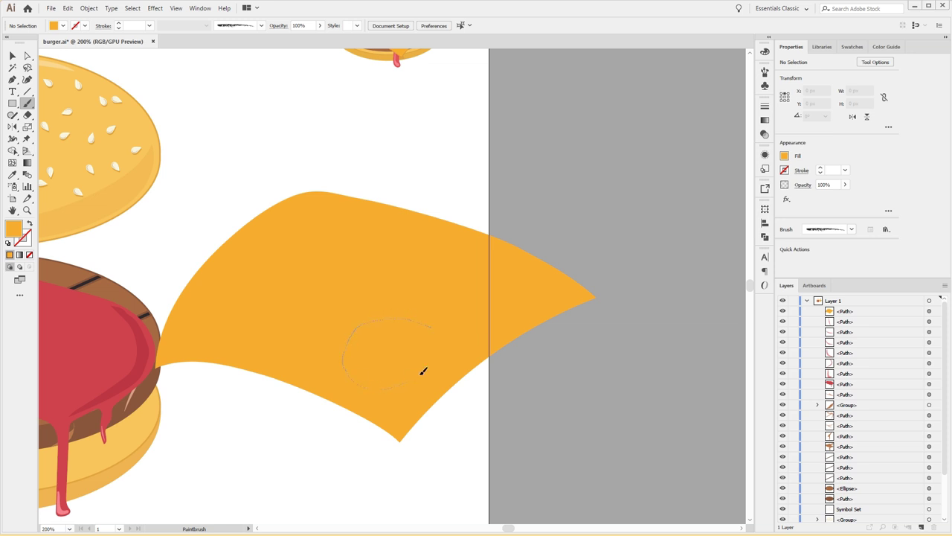
Step: Paint four loop outlines for holes on the cheese with the Paintbrush
{"action": "left_click_drag", "start_coordinate": [434, 325], "coordinate": [436, 326]}
{"action": "key", "text": "shift+x"}
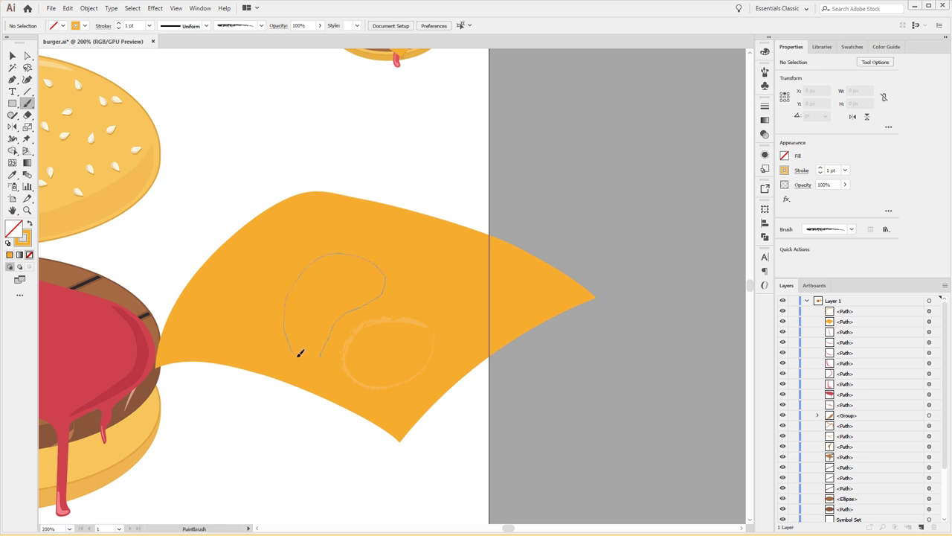
{"action": "left_click_drag", "start_coordinate": [323, 352], "coordinate": [322, 353]}
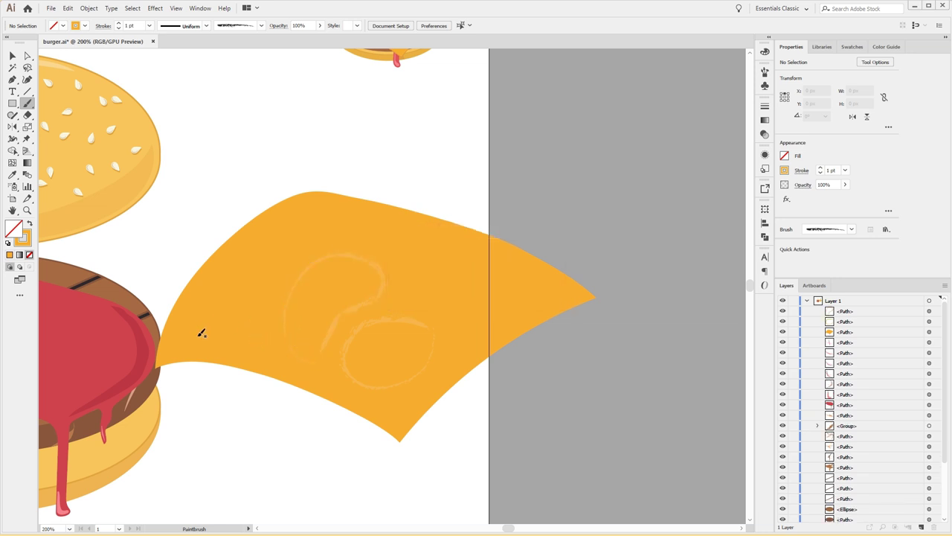
{"action": "left_click_drag", "start_coordinate": [209, 334], "coordinate": [221, 334]}
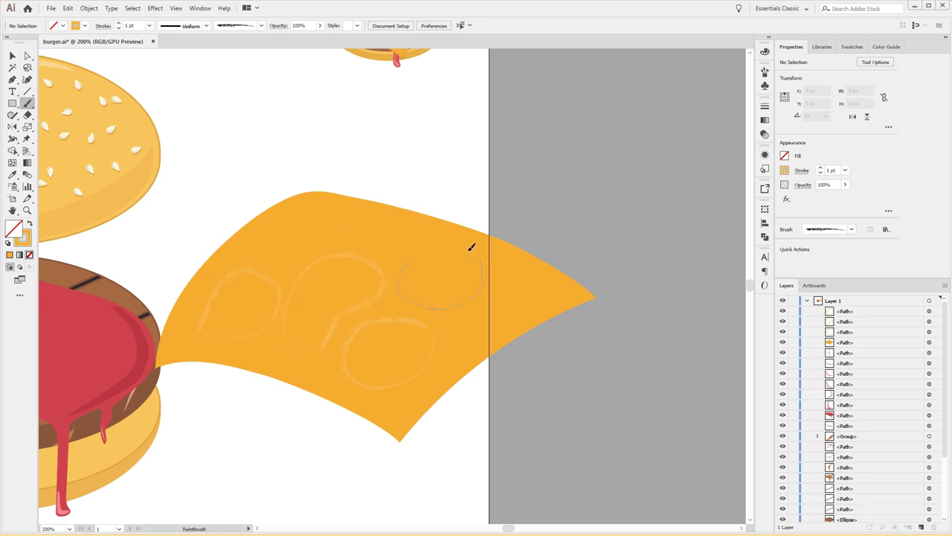
{"action": "left_click_drag", "start_coordinate": [407, 262], "coordinate": [409, 261]}
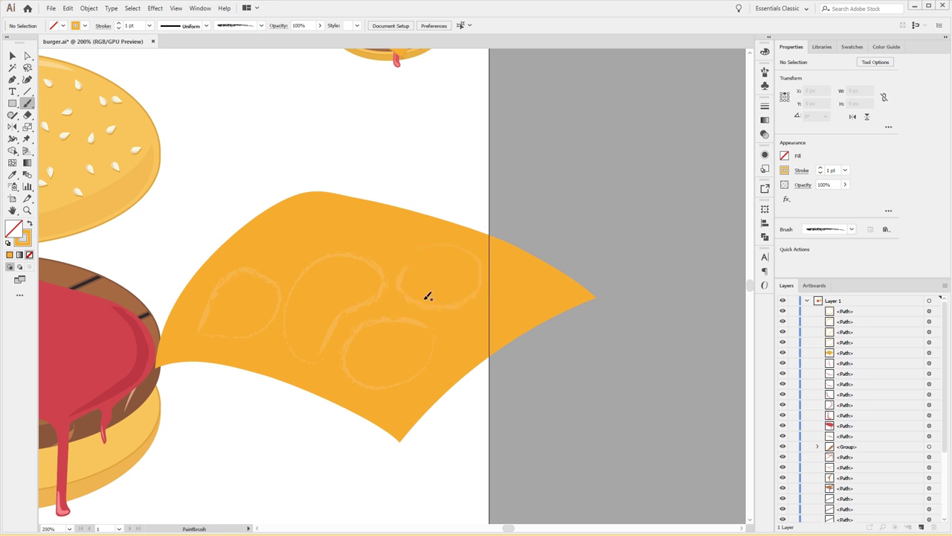
Step: Close the gap between the right-hand loop's ends with Direct Selection
{"action": "key", "text": "v"}
{"action": "key", "text": "a"}
{"action": "left_click", "coordinate": [416, 301]}
{"action": "key", "text": "ctrl+plus"}
{"action": "key", "text": "ctrl+plus"}
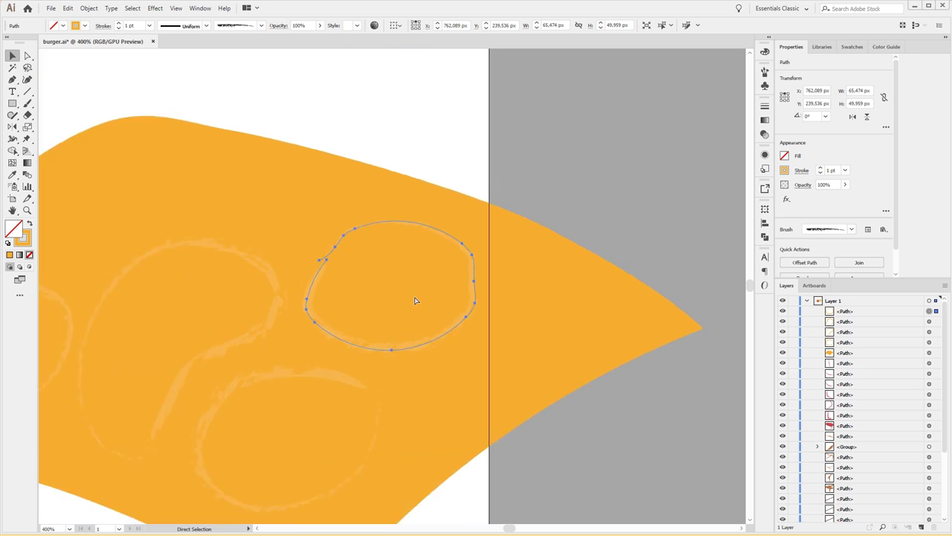
{"action": "key", "text": "ctrl+plus"}
{"action": "key", "text": "ctrl+plus"}
{"action": "key", "text": "ctrl+plus"}
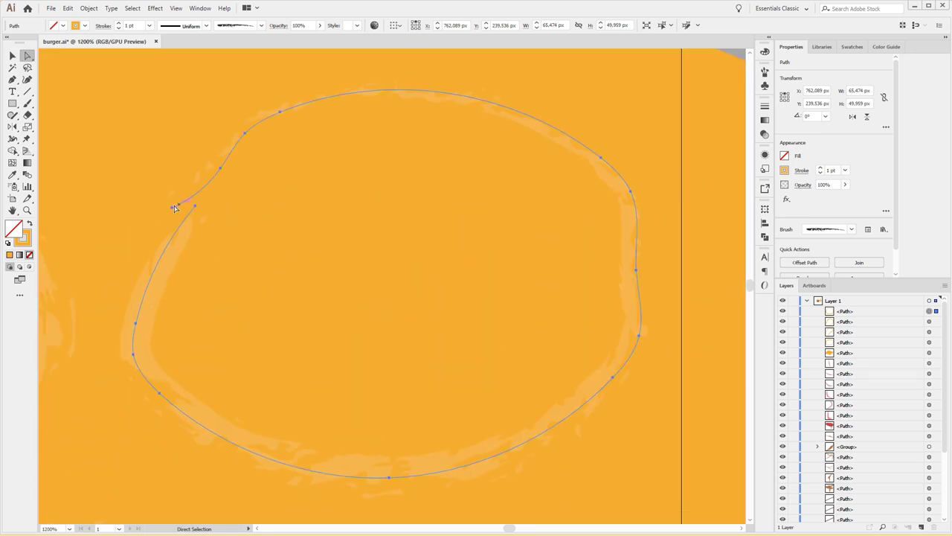
{"action": "left_click_drag", "start_coordinate": [170, 210], "coordinate": [195, 207]}
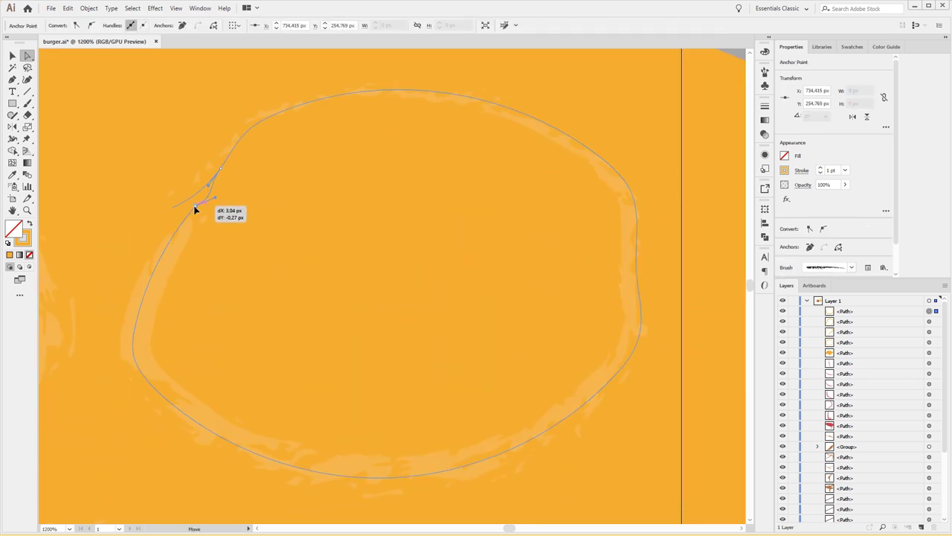
{"action": "left_click_drag", "start_coordinate": [255, 264], "coordinate": [312, 229]}
{"action": "left_click_drag", "start_coordinate": [277, 139], "coordinate": [278, 136]}
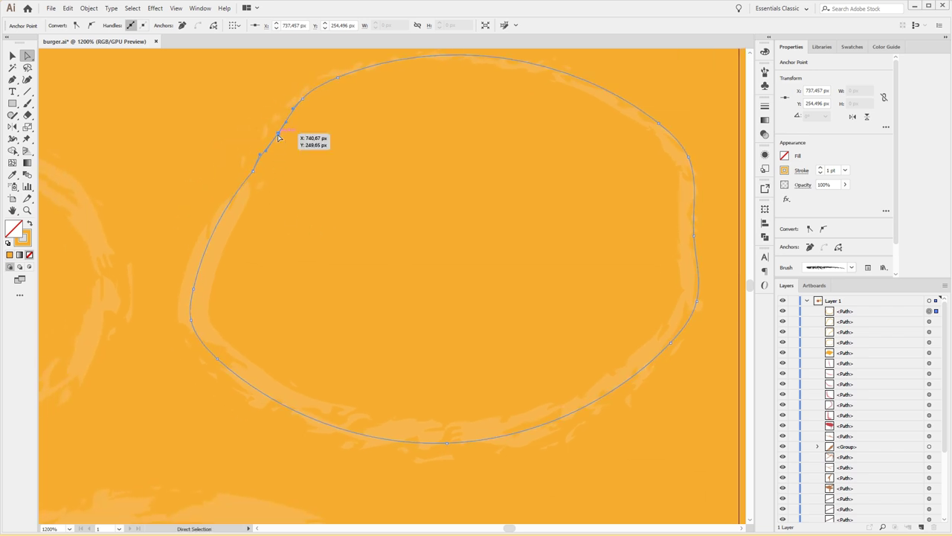
Step: Reselect the closed loop and turn it into an orange-filled oval
{"action": "key", "text": "v"}
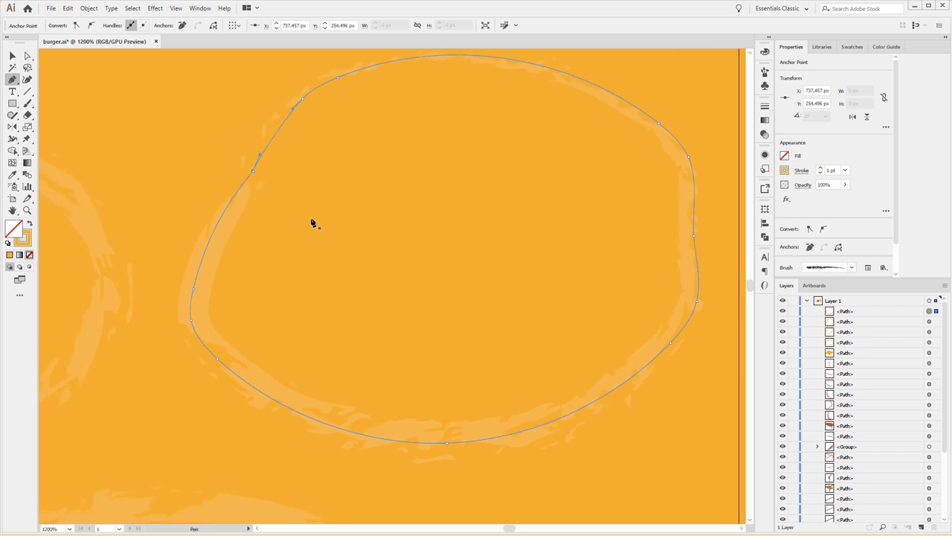
{"action": "left_click", "coordinate": [242, 211]}
{"action": "key", "text": "a"}
{"action": "left_click", "coordinate": [245, 186]}
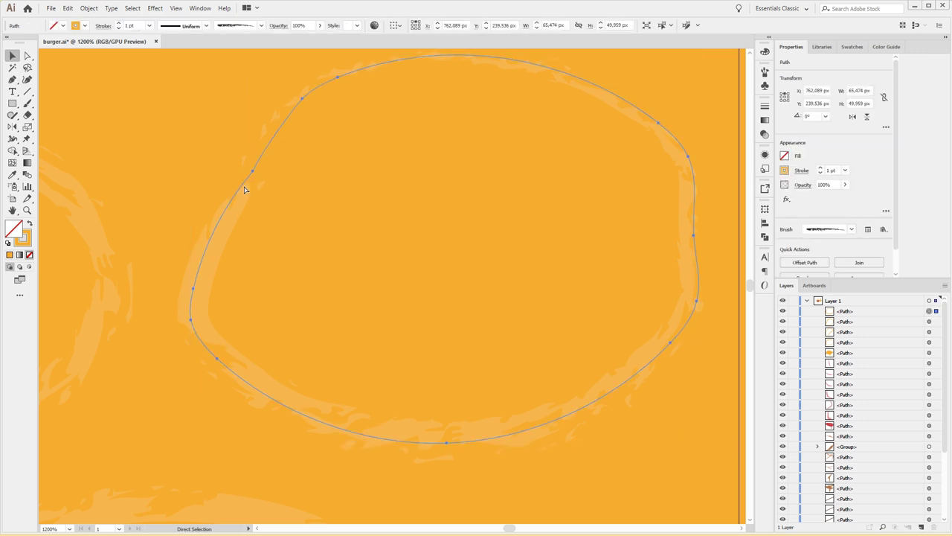
{"action": "key", "text": "ctrl+minus"}
{"action": "key", "text": "v"}
{"action": "left_click", "coordinate": [30, 223]}
Step: Cut the first oval from the cheese with Minus Front and send it backward
{"action": "left_click_drag", "start_coordinate": [393, 194], "coordinate": [463, 130]}
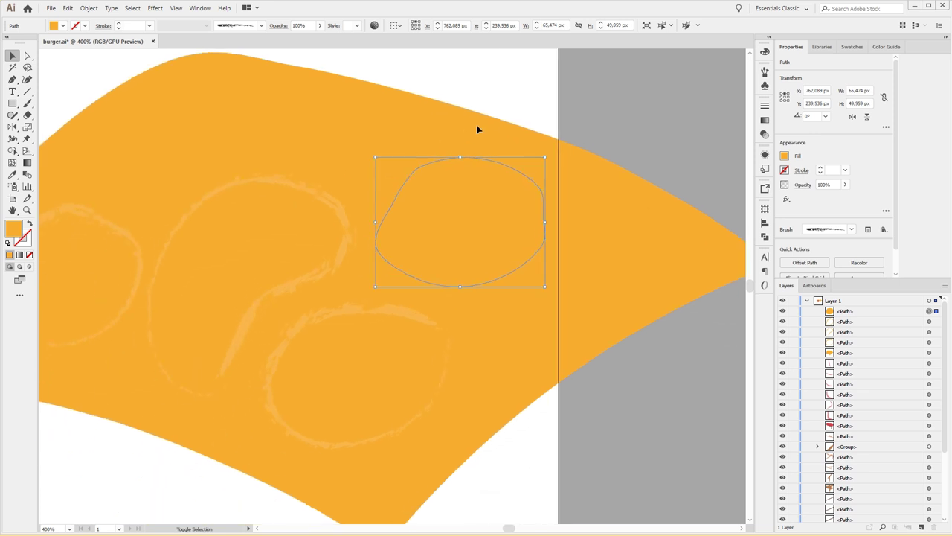
{"action": "left_click", "coordinate": [541, 146]}
{"action": "scroll", "coordinate": [822, 232], "scroll_direction": "down", "scroll_amount": 2}
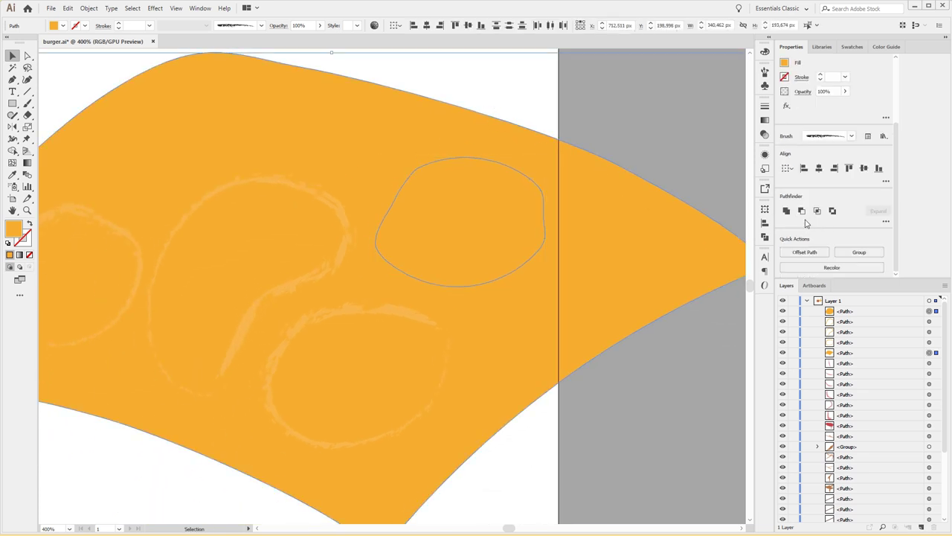
{"action": "left_click", "coordinate": [803, 214]}
{"action": "left_click", "coordinate": [603, 142]}
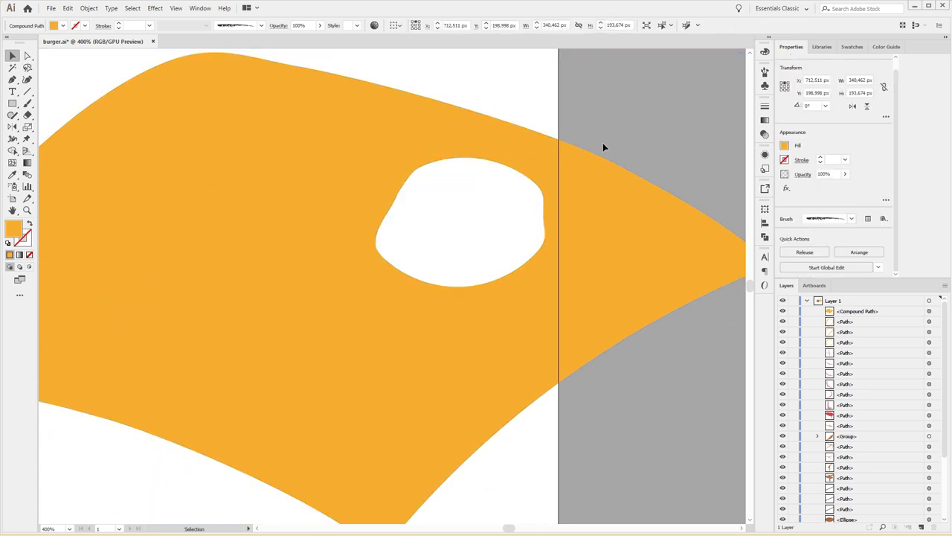
{"action": "left_click", "coordinate": [502, 161]}
{"action": "key", "text": "ctrl+bracketleft"}
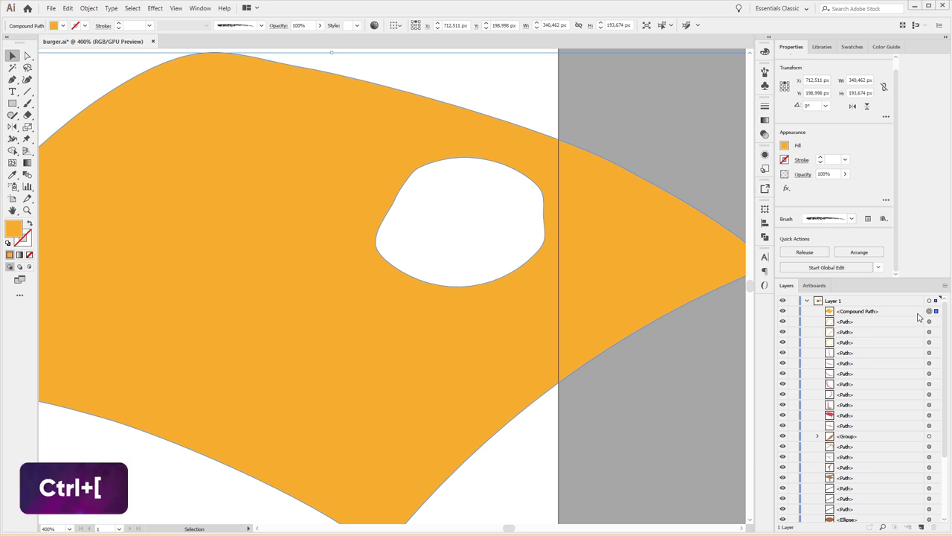
{"action": "left_click_drag", "start_coordinate": [862, 316], "coordinate": [849, 349]}
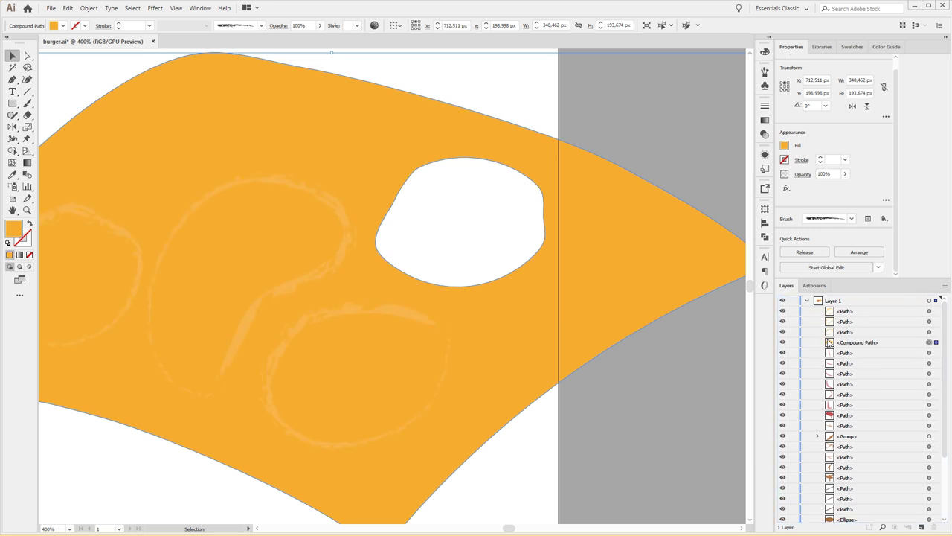
Step: Fill and close the lower oval sketch, then cut it out of the cheese
{"action": "key", "text": "ctrl+shift+a"}
{"action": "left_click", "coordinate": [351, 310]}
{"action": "left_click", "coordinate": [31, 225]}
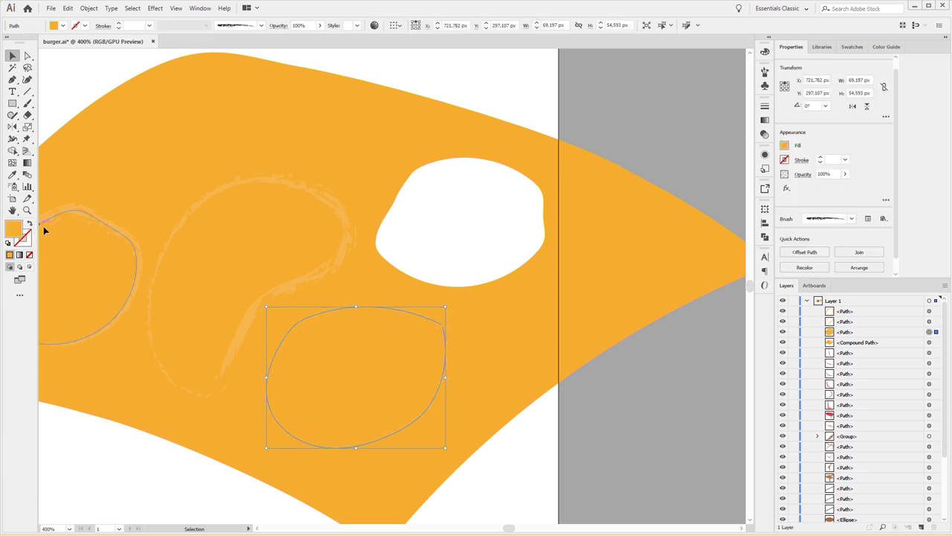
{"action": "key", "text": "ctrl+j"}
{"action": "left_click", "coordinate": [636, 179], "text": "shift"}
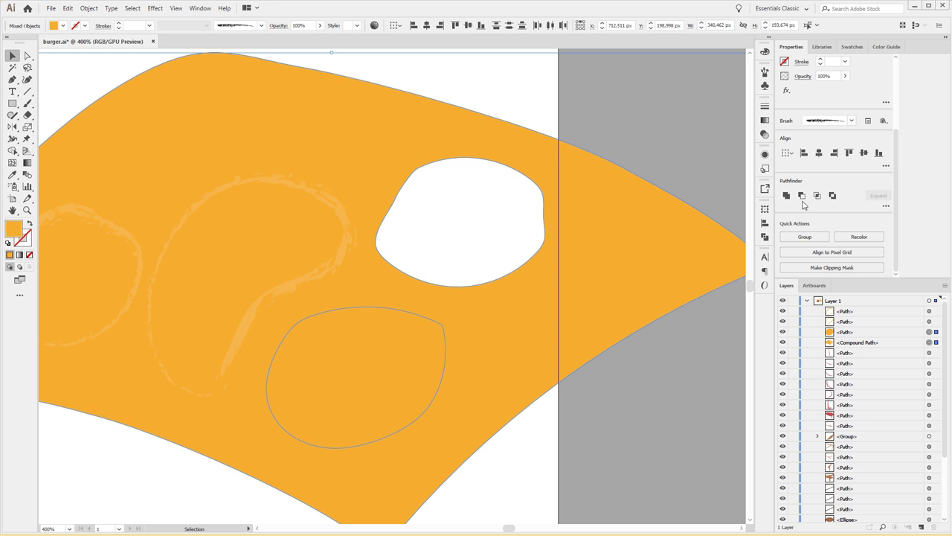
{"action": "left_click", "coordinate": [804, 196]}
{"action": "key", "text": "ctrl+shift+a"}
{"action": "scroll", "coordinate": [452, 324], "scroll_direction": "left", "scroll_amount": 5}
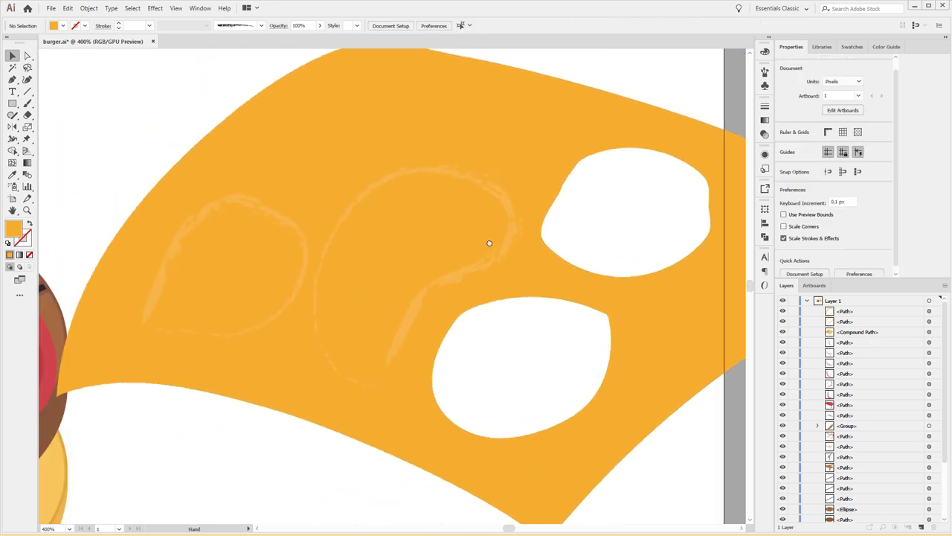
Step: Move the droplet sketch to the cheese's top edge, shrinking and rotating it
{"action": "scroll", "coordinate": [489, 244], "scroll_direction": "left", "scroll_amount": 1}
{"action": "left_click", "coordinate": [485, 272]}
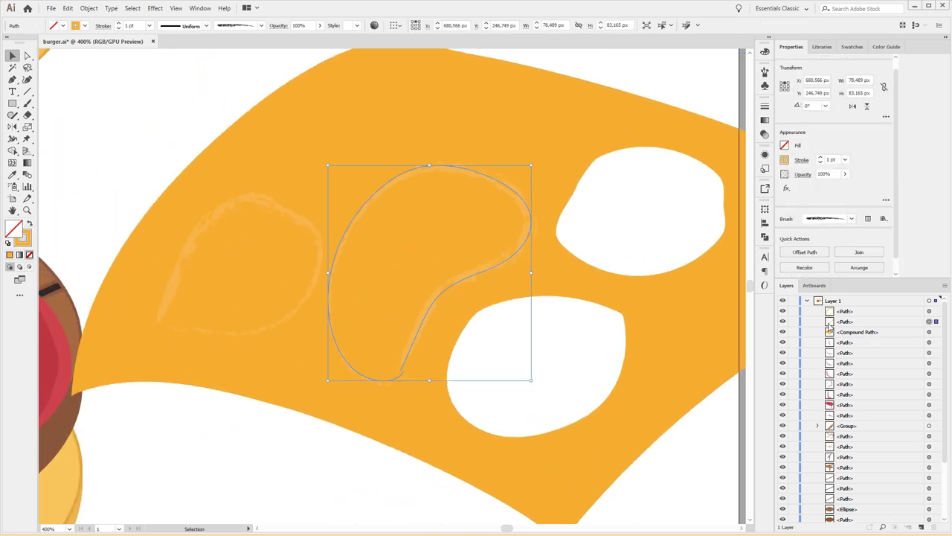
{"action": "left_click_drag", "start_coordinate": [316, 235], "coordinate": [438, 89]}
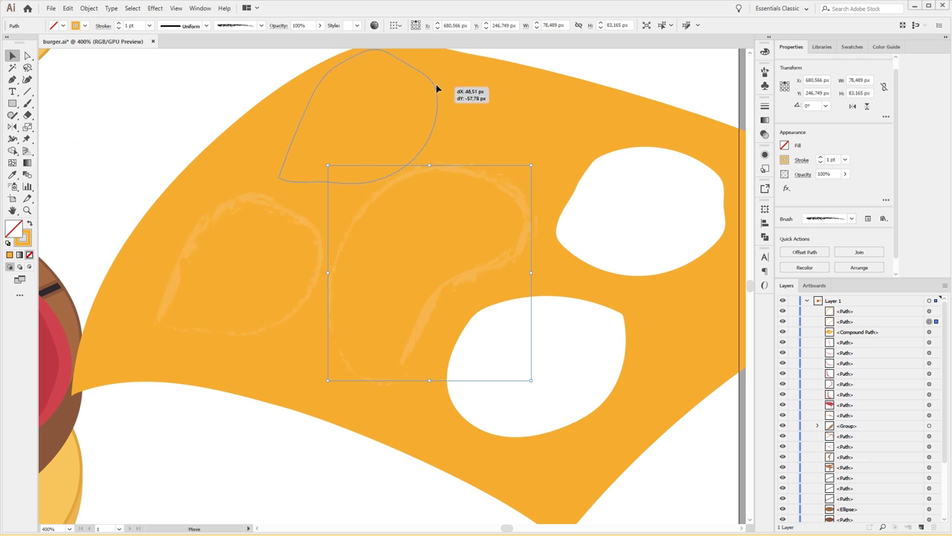
{"action": "scroll", "coordinate": [367, 129], "scroll_direction": "up", "scroll_amount": 3}
{"action": "mouse_move", "coordinate": [431, 127]}
{"action": "left_mouse_down"}
{"action": "mouse_move", "coordinate": [410, 148]}
{"action": "mouse_move", "coordinate": [287, 201]}
{"action": "left_mouse_up"}
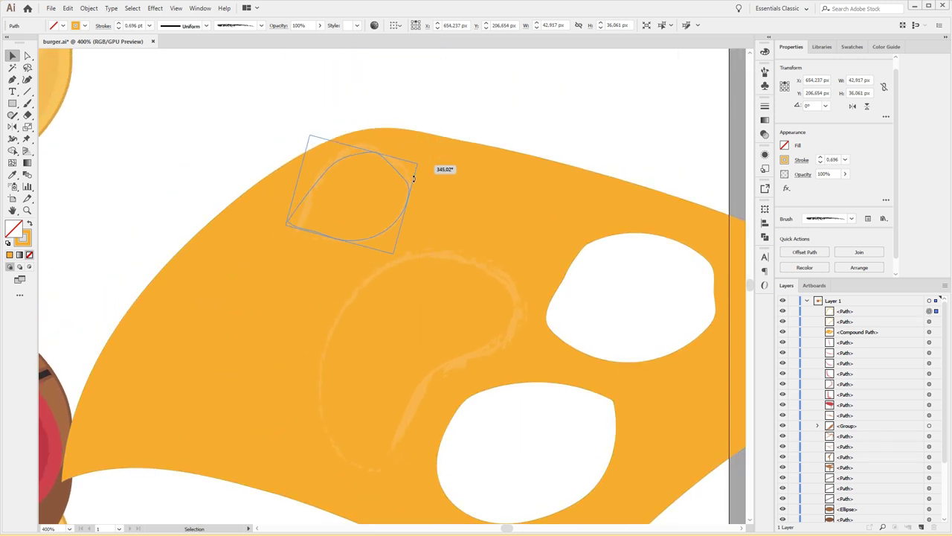
{"action": "left_click_drag", "start_coordinate": [389, 217], "coordinate": [422, 232]}
Step: Round off the droplet's pointed tip by adjusting its anchor and curve handles
{"action": "key", "text": "a"}
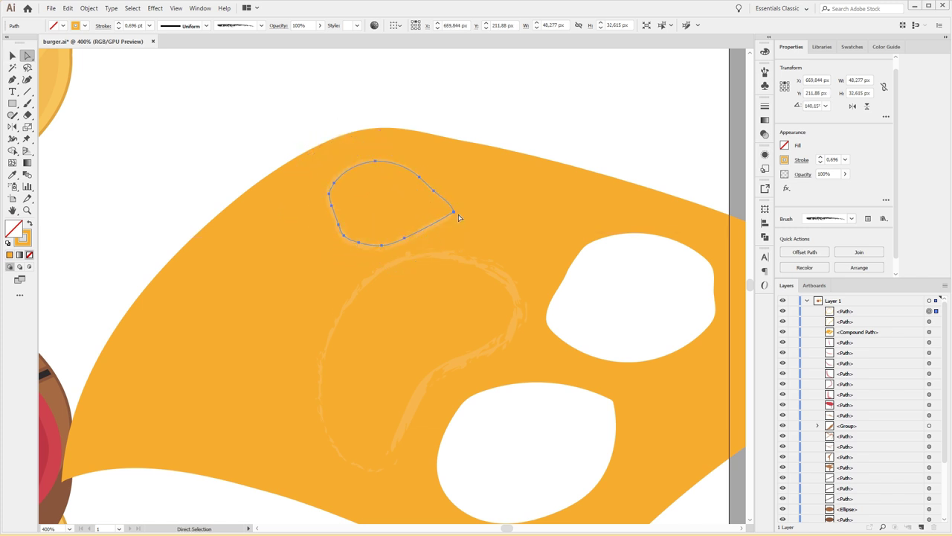
{"action": "left_click_drag", "start_coordinate": [453, 212], "coordinate": [441, 212]}
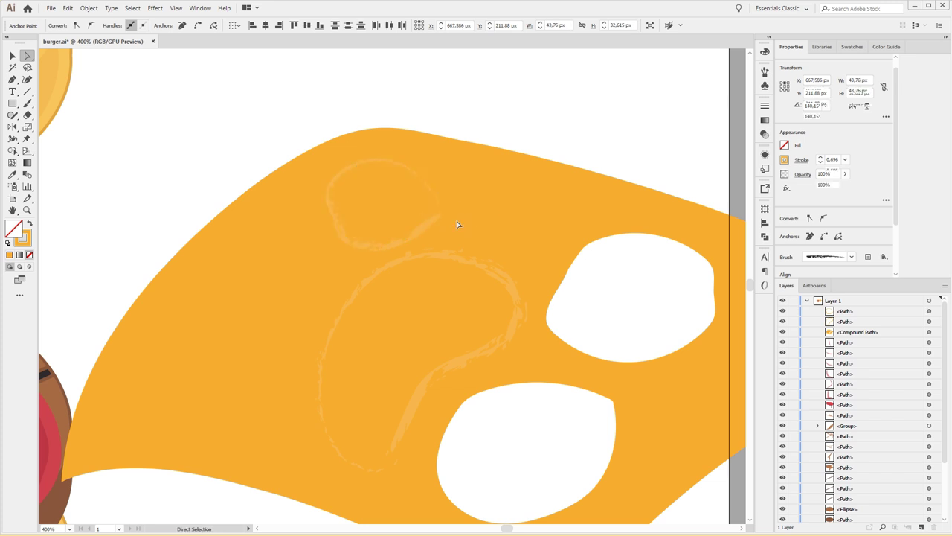
{"action": "left_click", "coordinate": [466, 221]}
{"action": "left_click", "coordinate": [417, 236]}
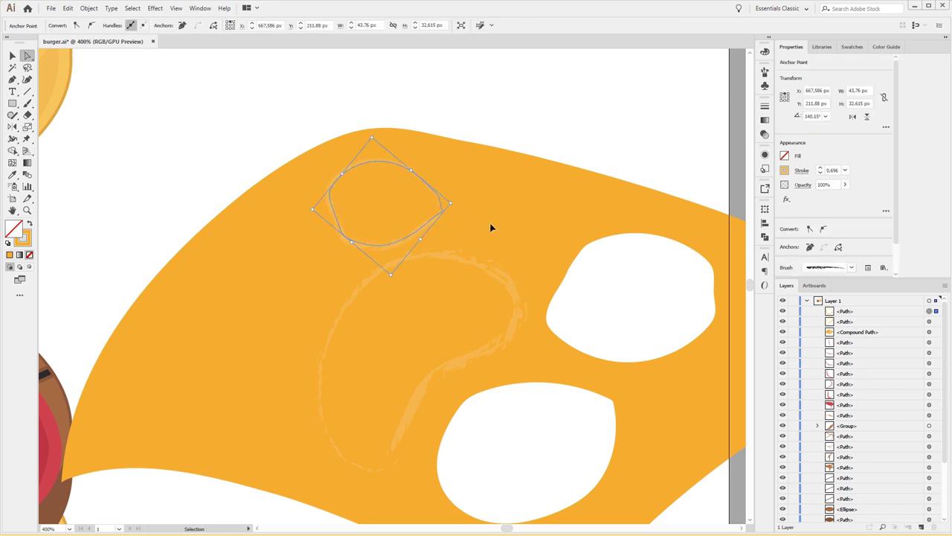
{"action": "scroll", "coordinate": [490, 226], "scroll_direction": "up", "scroll_amount": 3}
{"action": "scroll", "coordinate": [490, 225], "scroll_direction": "up", "scroll_amount": 3}
{"action": "scroll", "coordinate": [487, 226], "scroll_direction": "up", "scroll_amount": 2}
{"action": "left_click_drag", "start_coordinate": [506, 207], "coordinate": [512, 211]}
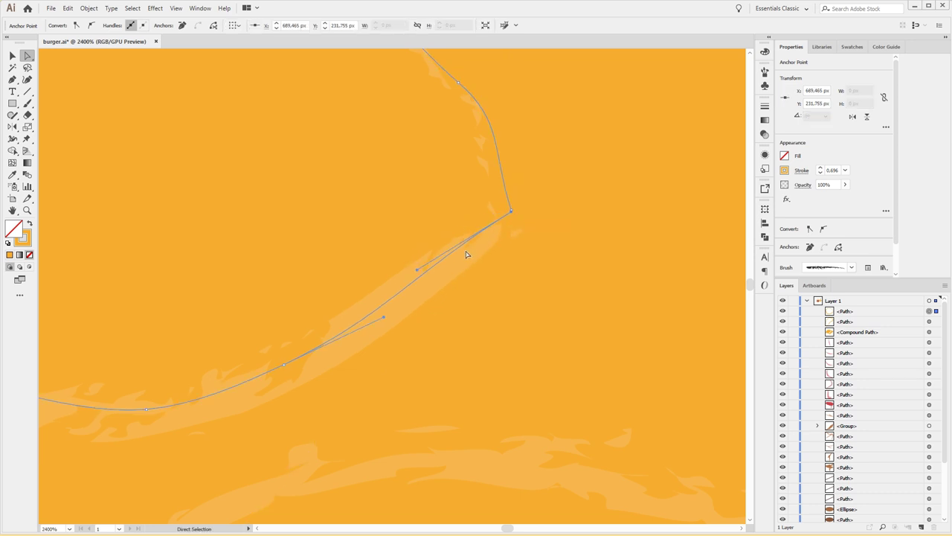
{"action": "mouse_move", "coordinate": [418, 270]}
{"action": "left_mouse_down"}
{"action": "mouse_move", "coordinate": [479, 283]}
{"action": "mouse_move", "coordinate": [499, 276]}
{"action": "left_mouse_up"}
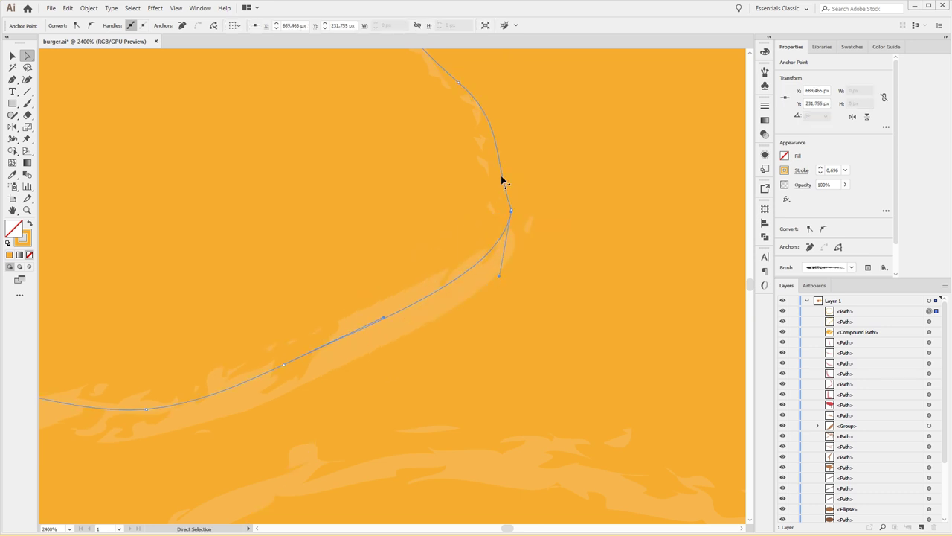
{"action": "left_click", "coordinate": [500, 178]}
{"action": "scroll", "coordinate": [481, 256], "scroll_direction": "up", "scroll_amount": 3}
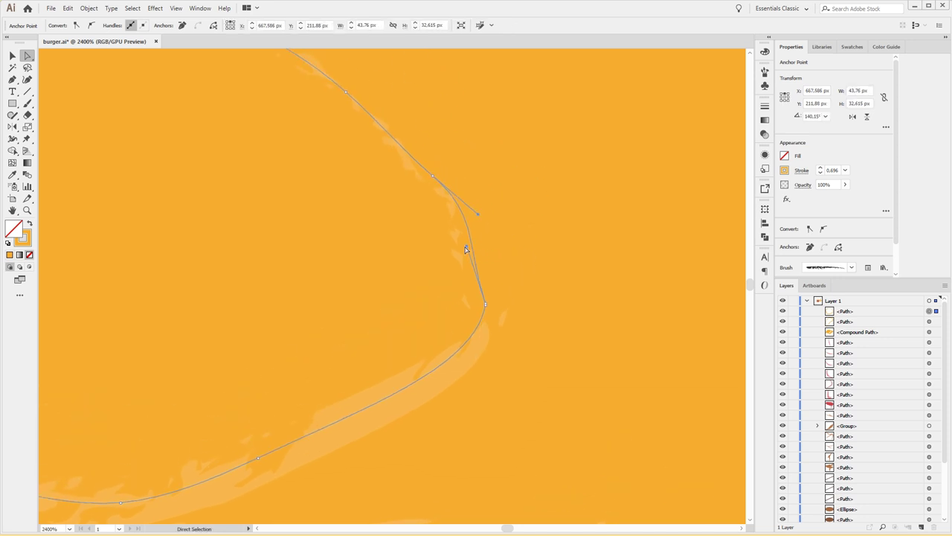
{"action": "left_click_drag", "start_coordinate": [483, 244], "coordinate": [526, 252]}
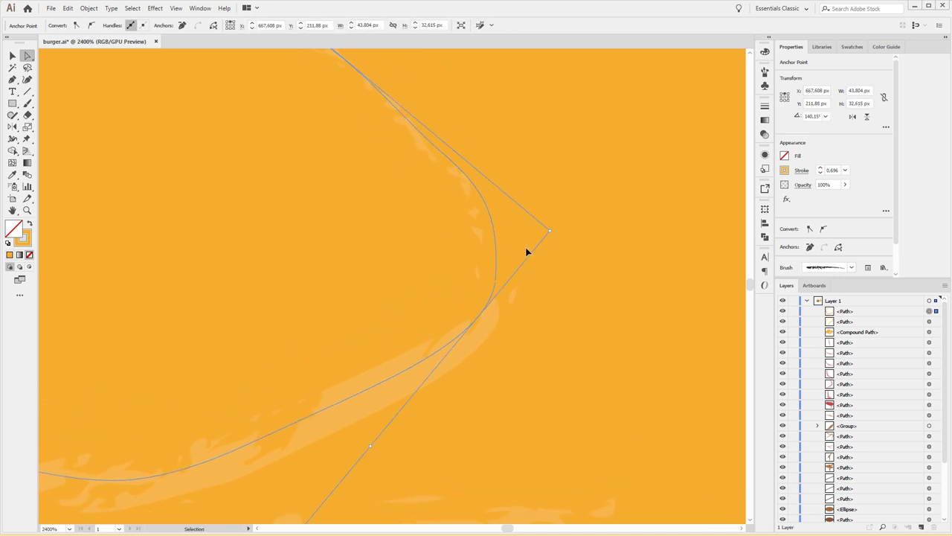
Step: Select the small oval and the bean-shaped sketch on the cheese
{"action": "key", "text": "ctrl+0"}
{"action": "key", "text": "ctrl+plus"}
{"action": "key", "text": "ctrl+plus"}
{"action": "key", "text": "ctrl+plus"}
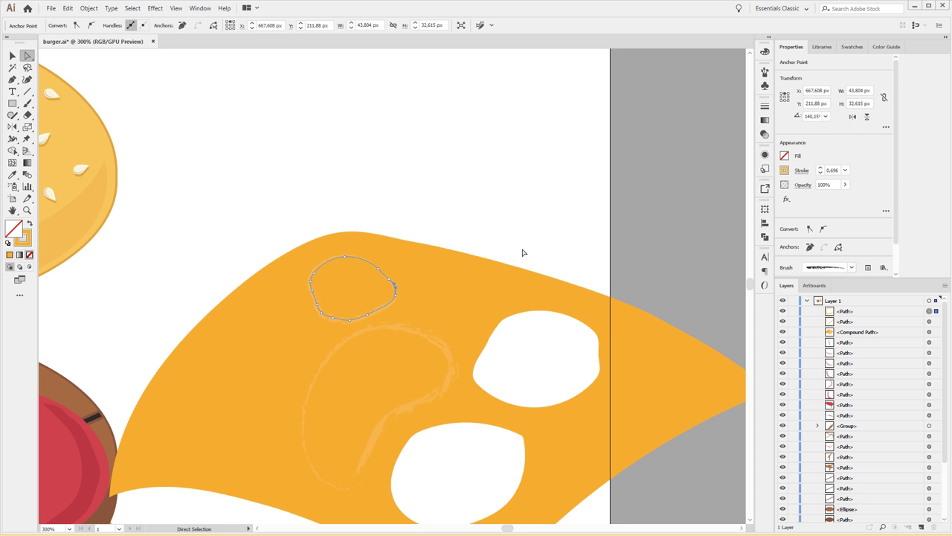
{"action": "key", "text": "v"}
{"action": "left_click", "coordinate": [392, 303]}
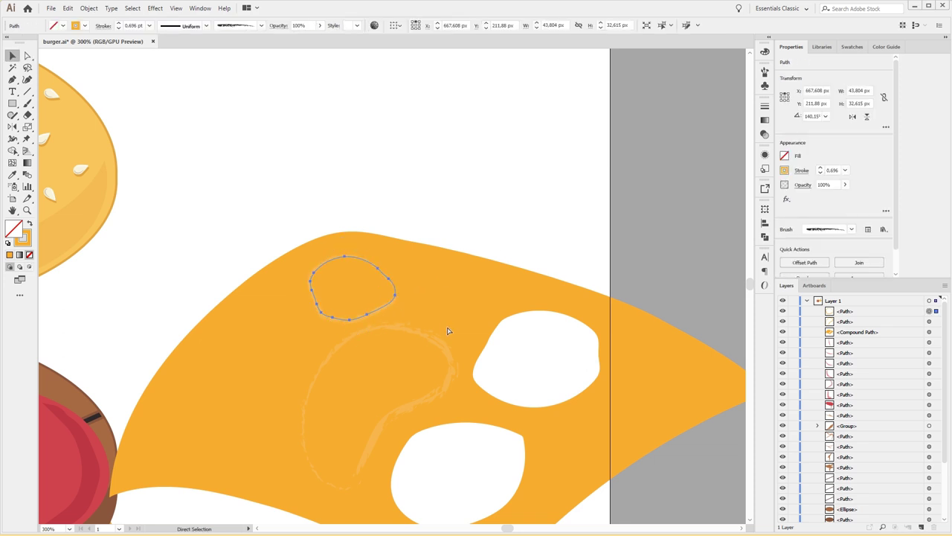
{"action": "left_click", "coordinate": [444, 350]}
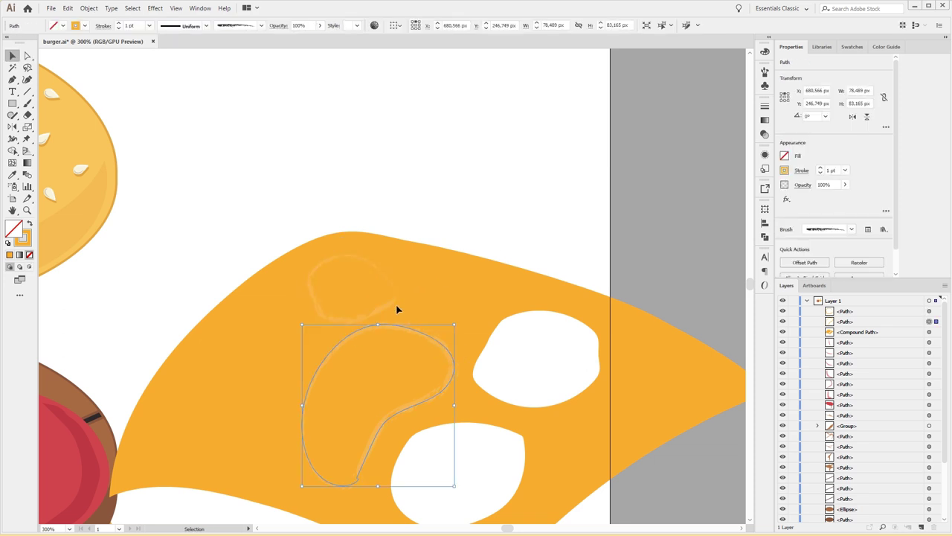
Step: Cut the bean shape and the small oval out of the cheese with Minus Front
{"action": "left_click", "coordinate": [928, 332], "text": "shift"}
{"action": "scroll", "coordinate": [821, 247], "scroll_direction": "down", "scroll_amount": 2}
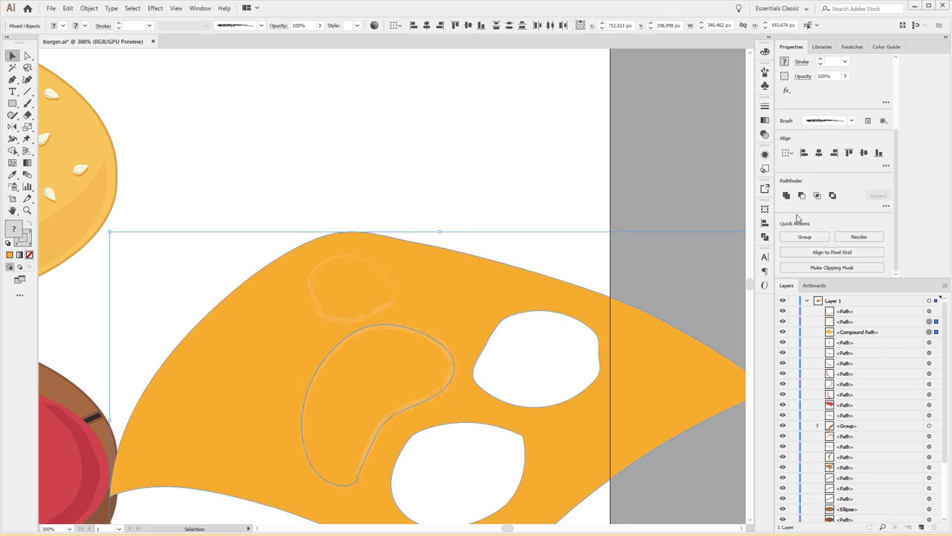
{"action": "left_click", "coordinate": [801, 197]}
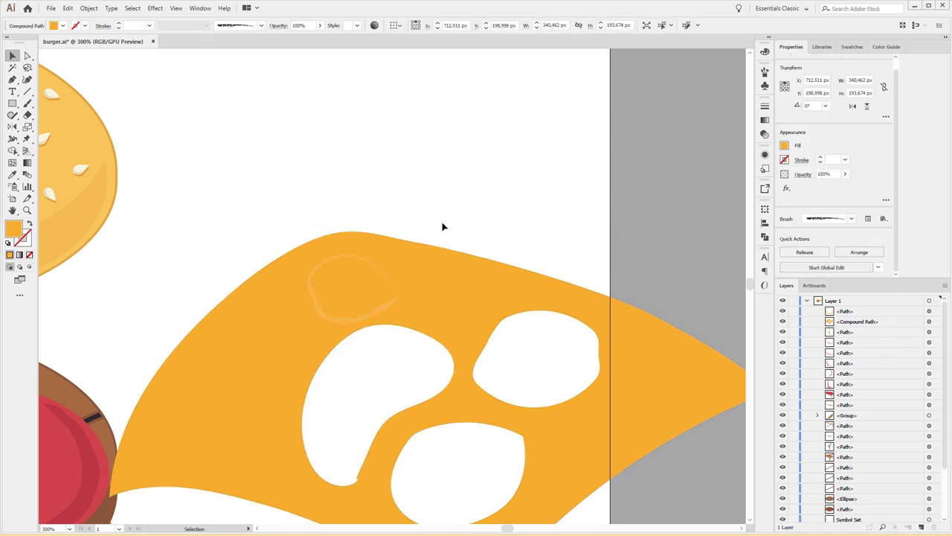
{"action": "left_click_drag", "start_coordinate": [442, 224], "coordinate": [364, 282]}
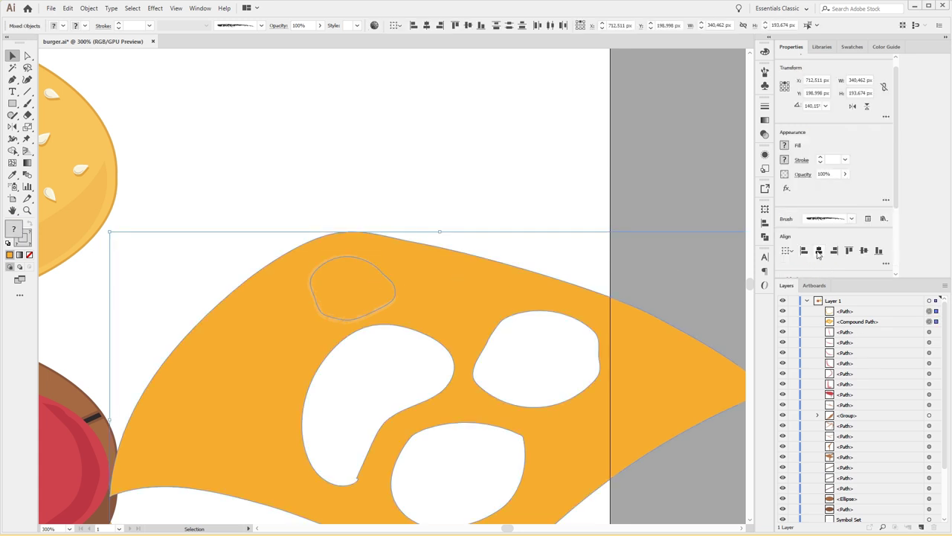
{"action": "scroll", "coordinate": [818, 252], "scroll_direction": "down", "scroll_amount": 1}
{"action": "left_click", "coordinate": [802, 206]}
Step: Move the notch anchor on one hole to smooth its edge
{"action": "left_click", "coordinate": [521, 182]}
{"action": "scroll", "coordinate": [452, 174], "scroll_direction": "down", "scroll_amount": 3}
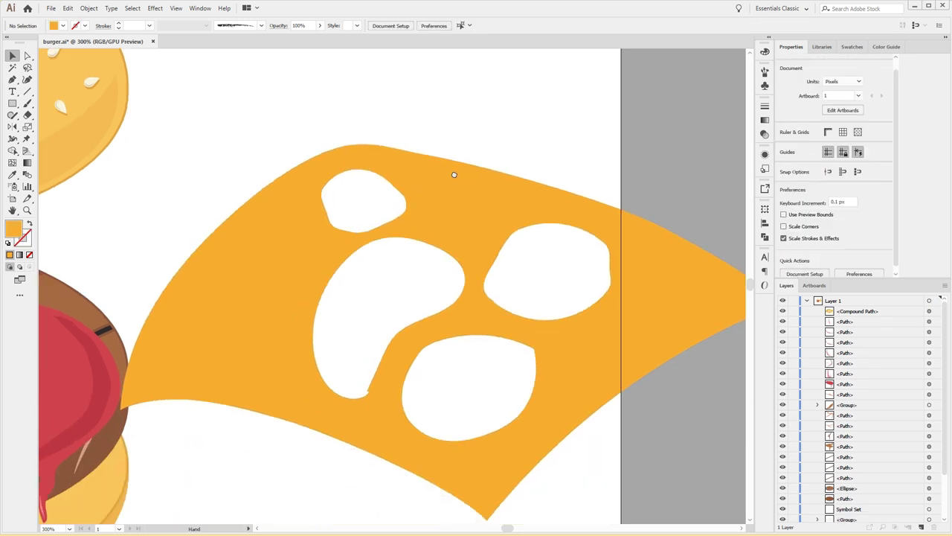
{"action": "scroll", "coordinate": [479, 120], "scroll_direction": "down", "scroll_amount": 3}
{"action": "scroll", "coordinate": [479, 121], "scroll_direction": "left", "scroll_amount": 1}
{"action": "key", "text": "ctrl+plus"}
{"action": "key", "text": "ctrl+plus"}
{"action": "key", "text": "ctrl+plus"}
{"action": "key", "text": "ctrl+plus"}
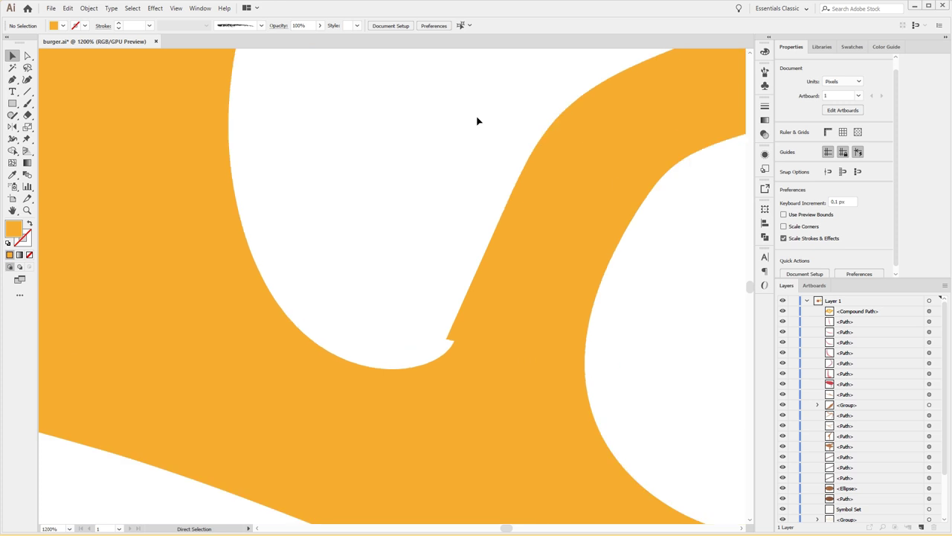
{"action": "key", "text": "a"}
{"action": "left_click_drag", "start_coordinate": [447, 339], "coordinate": [454, 342]}
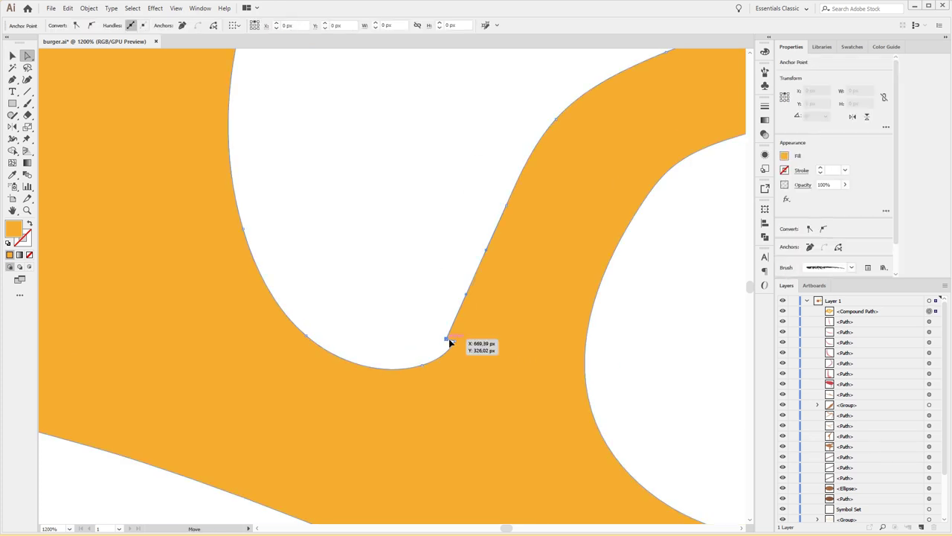
{"action": "left_click", "coordinate": [630, 339]}
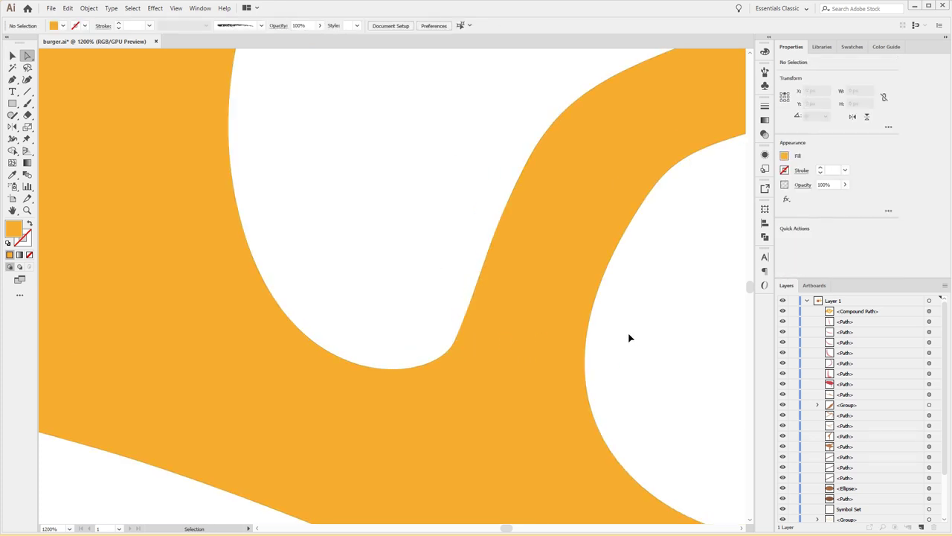
Step: Drag the holed cheese slice onto the burger patty
{"action": "key", "text": "ctrl+0"}
{"action": "key", "text": "ctrl+minus"}
{"action": "key", "text": "ctrl+plus"}
{"action": "key", "text": "ctrl+plus"}
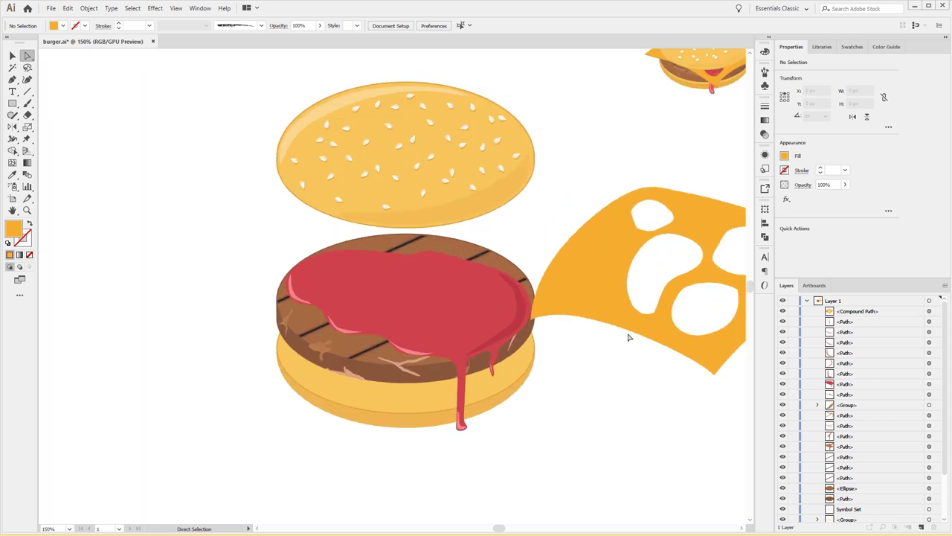
{"action": "key", "text": "v"}
{"action": "scroll", "coordinate": [565, 398], "scroll_direction": "right", "scroll_amount": 3}
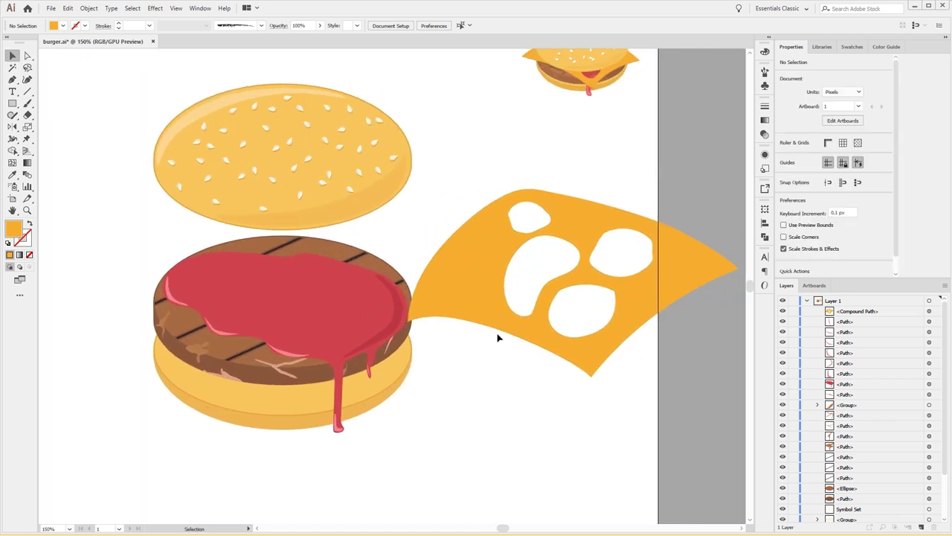
{"action": "left_click_drag", "start_coordinate": [497, 335], "coordinate": [218, 364]}
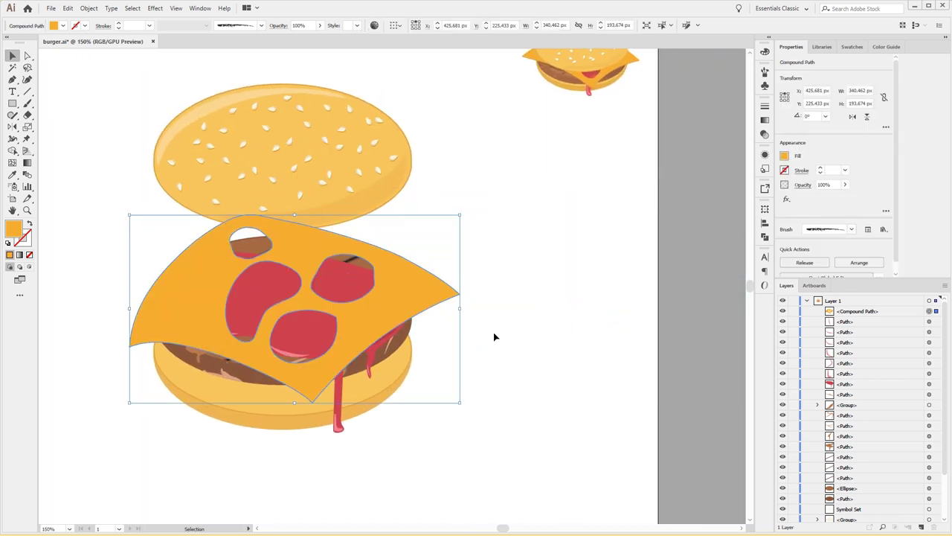
Step: Nudge the cheese slice slightly up-left on the patty, then hide it in Layers
{"action": "left_click_drag", "start_coordinate": [446, 300], "coordinate": [446, 304]}
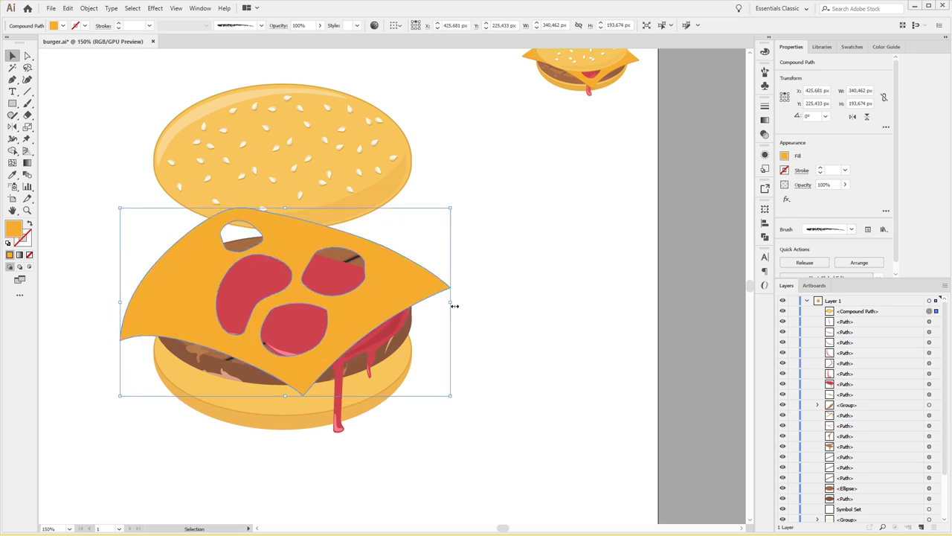
{"action": "left_click", "coordinate": [387, 205]}
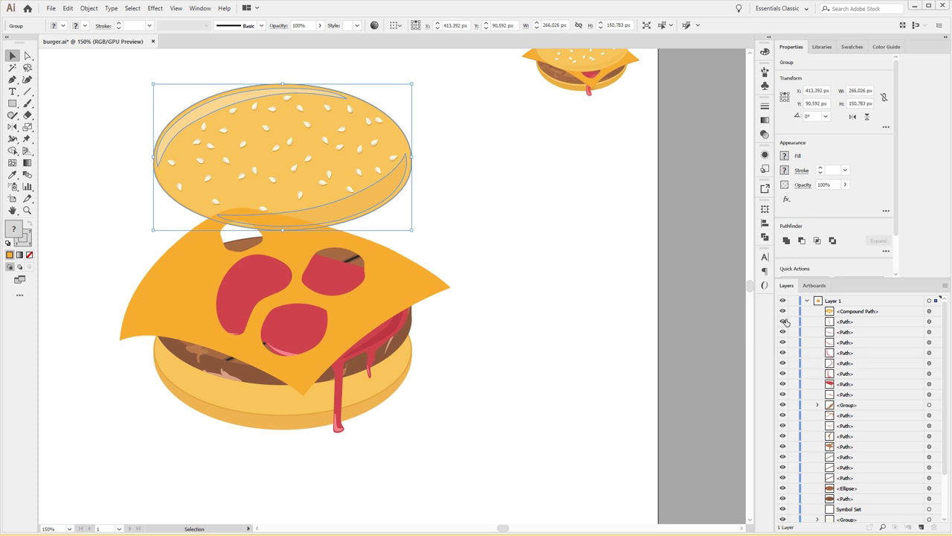
{"action": "left_click", "coordinate": [782, 311]}
{"action": "scroll", "coordinate": [549, 272], "scroll_direction": "left", "scroll_amount": 5}
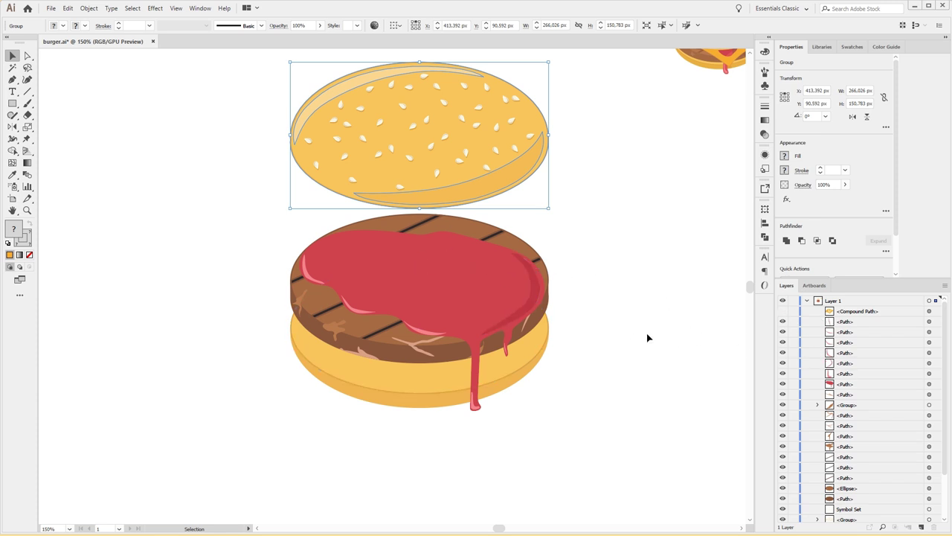
{"action": "left_click", "coordinate": [494, 249]}
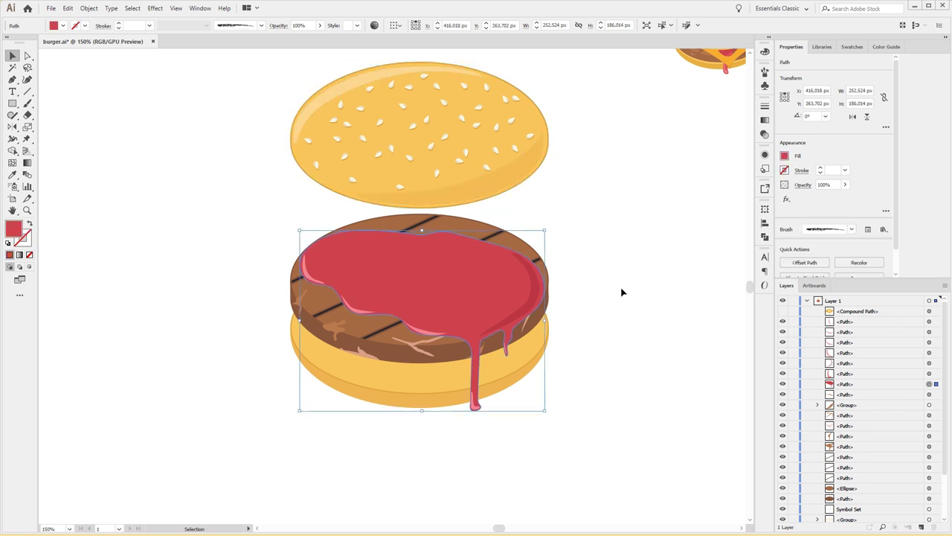
Step: Group the ketchup pieces and dark-red shading as 'ketchup', then hide that group
{"action": "key", "text": "ctrl+plus"}
{"action": "key", "text": "ctrl+plus"}
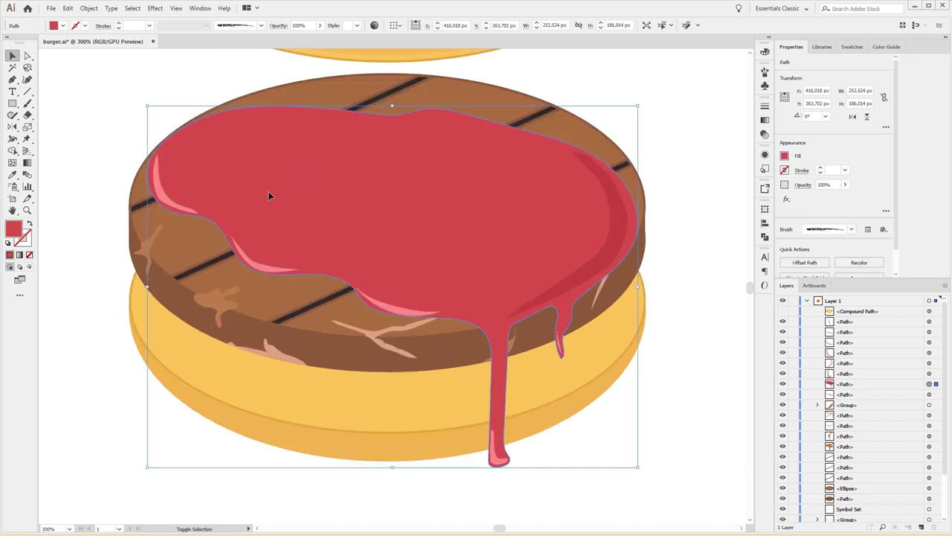
{"action": "left_click", "coordinate": [166, 199], "text": "shift"}
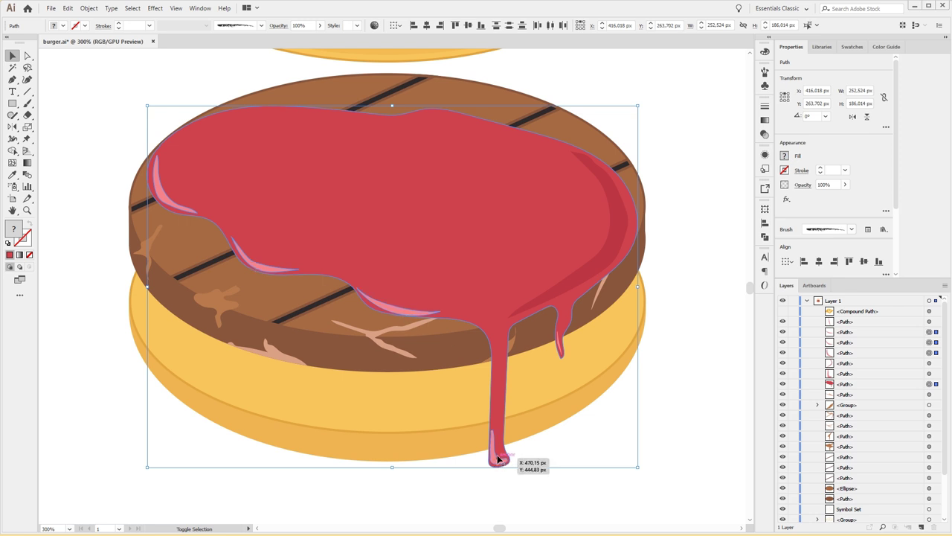
{"action": "left_click", "coordinate": [548, 295], "text": "shift"}
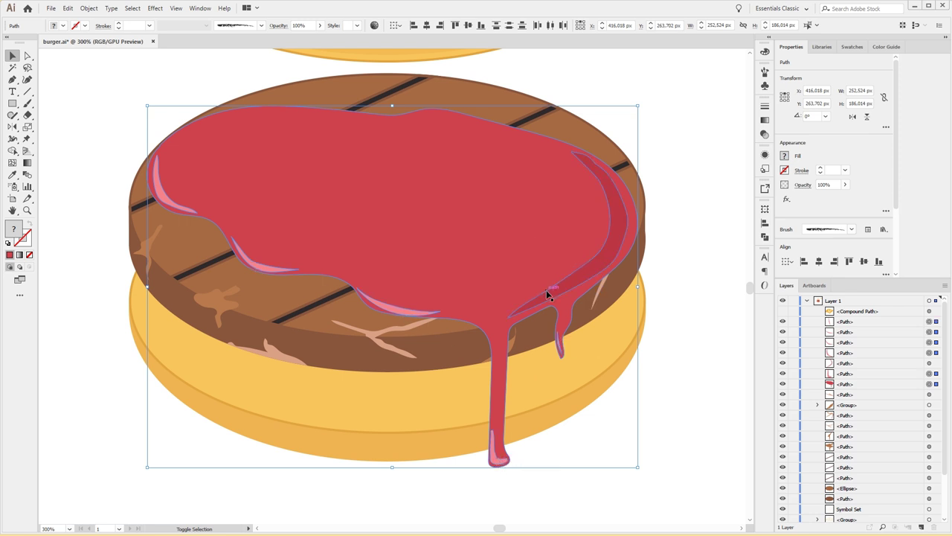
{"action": "key", "text": "ctrl"}
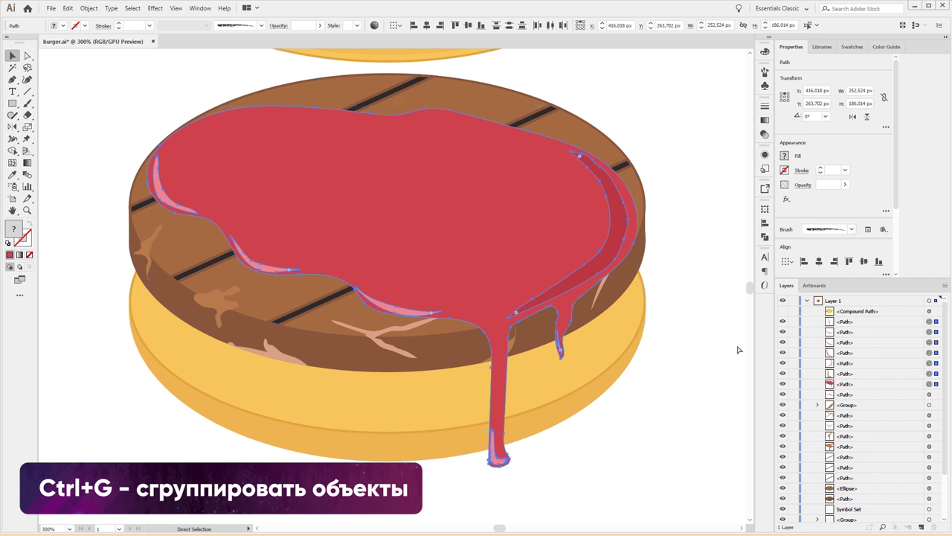
{"action": "key", "text": "ctrl+g"}
{"action": "double_click", "coordinate": [848, 320]}
{"action": "type", "text": "ketchup"}
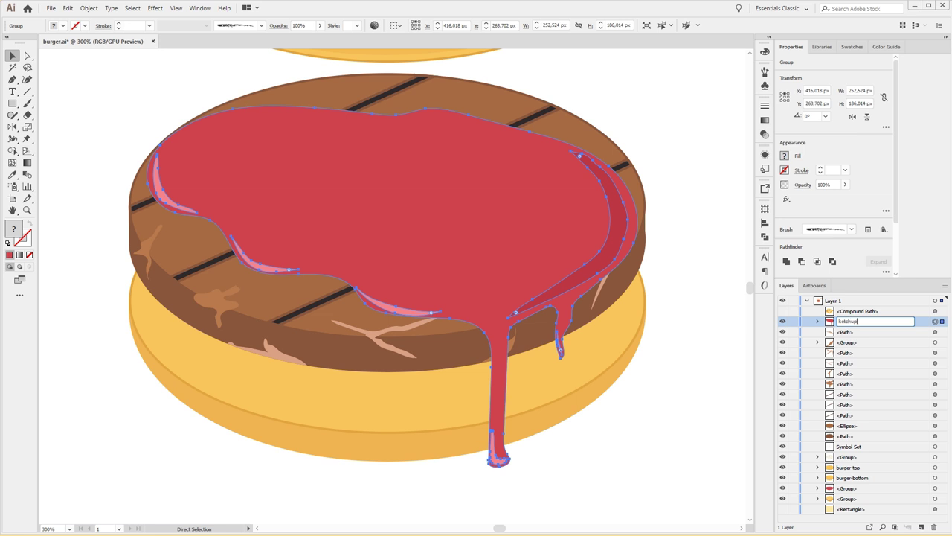
{"action": "key", "text": "Return"}
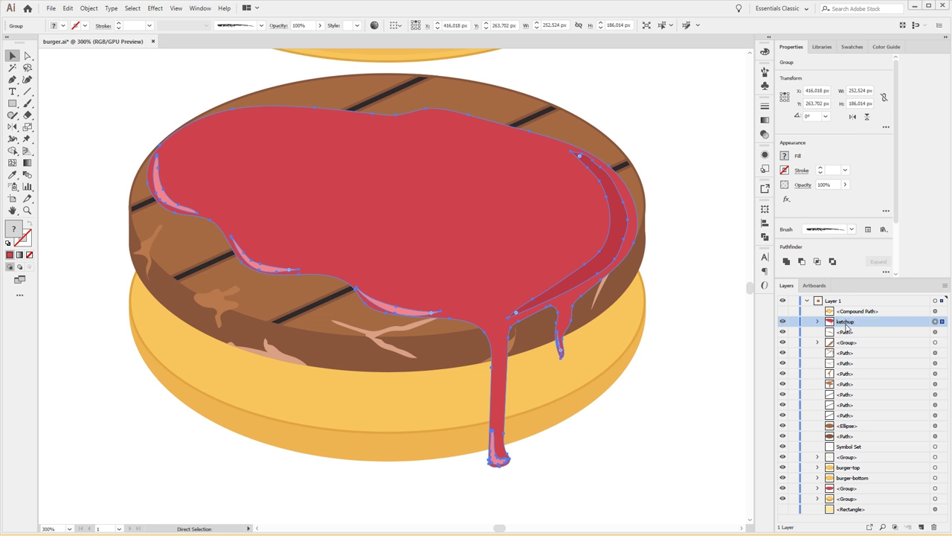
{"action": "left_click", "coordinate": [784, 323]}
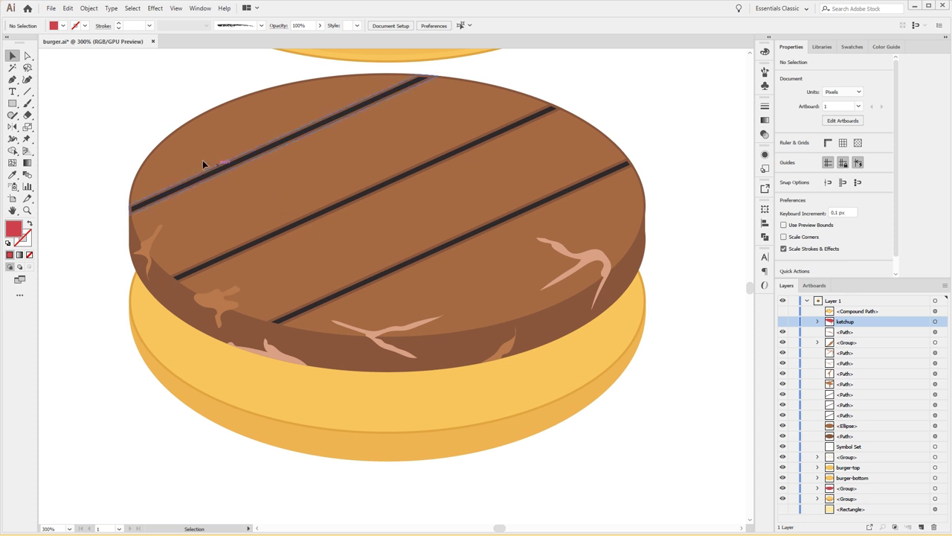
Step: Group the patty pieces, excluding the bottom bun, as 'meat' and show the ketchup again
{"action": "key", "text": "ctrl+a"}
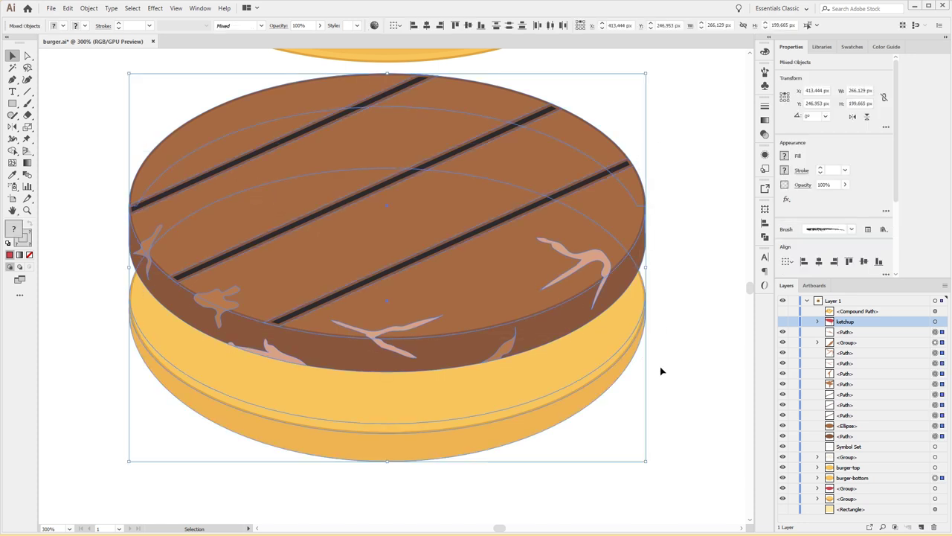
{"action": "left_click", "coordinate": [598, 385], "text": "shift"}
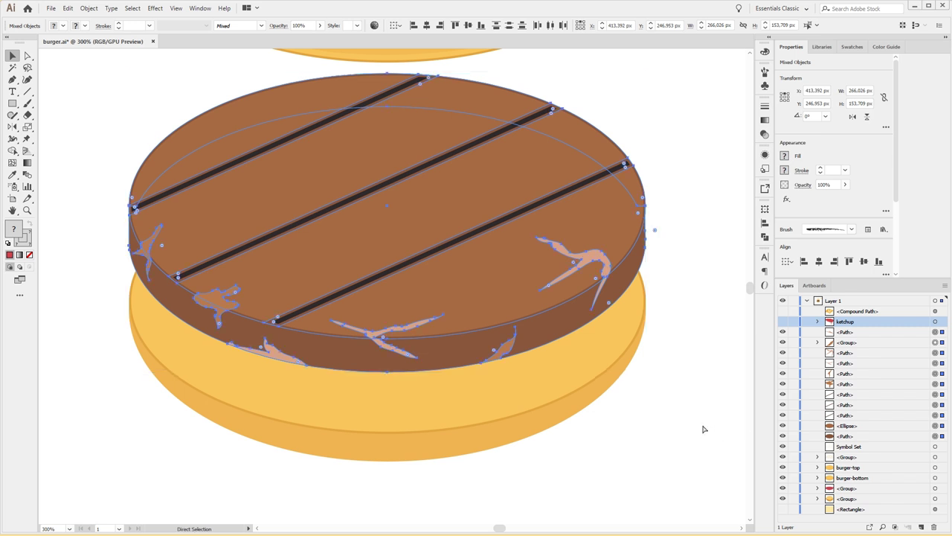
{"action": "key", "text": "ctrl+g"}
{"action": "left_click", "coordinate": [846, 335]}
{"action": "double_click", "coordinate": [845, 332]}
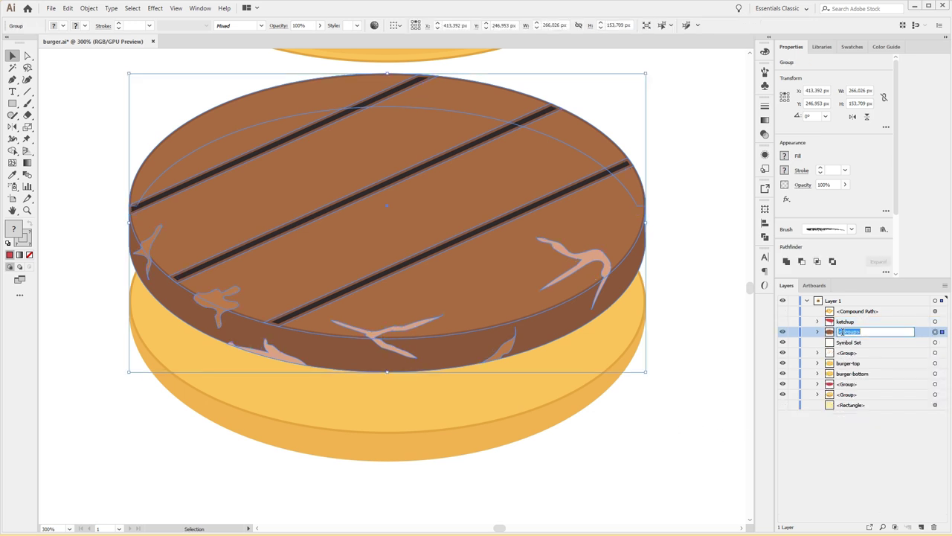
{"action": "type", "text": "meat"}
{"action": "key", "text": "Return"}
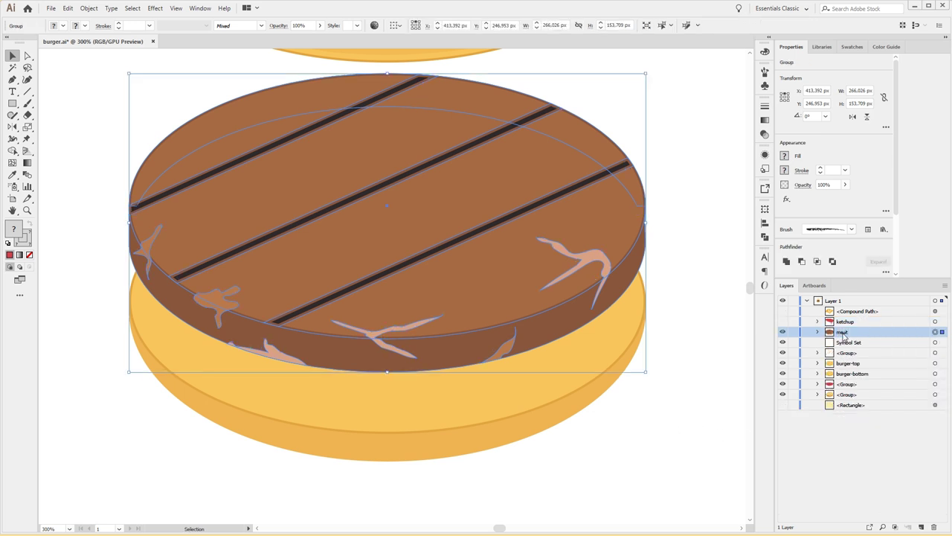
{"action": "key", "text": "ctrl+minus"}
{"action": "key", "text": "ctrl+minus"}
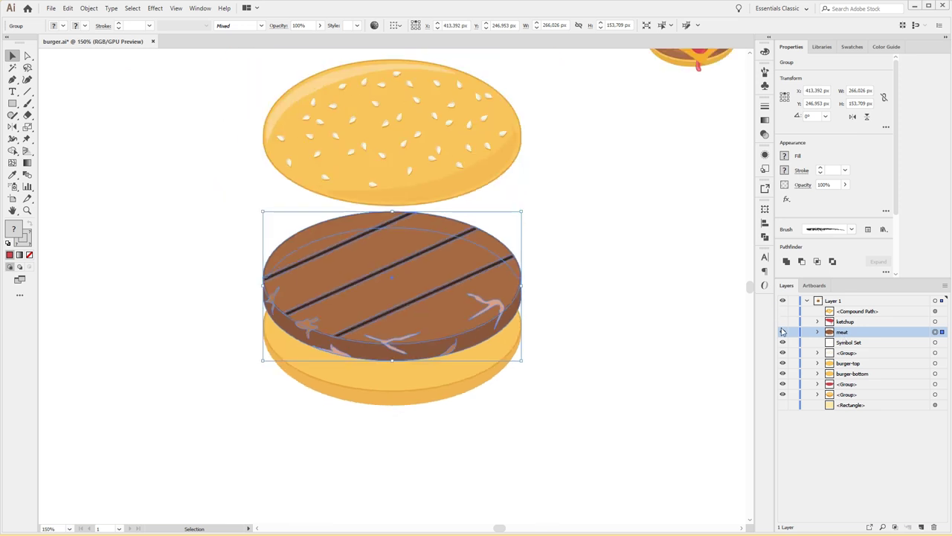
{"action": "left_click", "coordinate": [783, 321]}
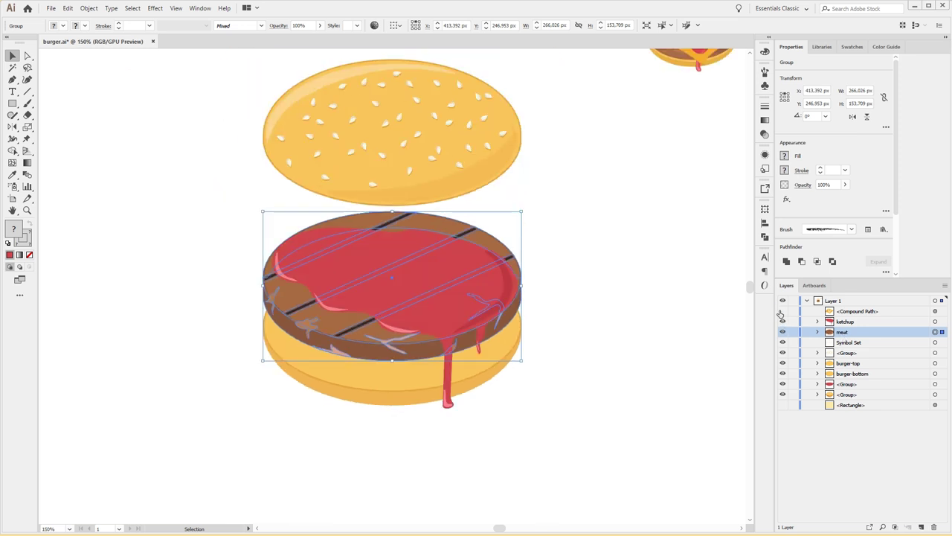
Step: Unhide the cheese slice and paste a copy of it in front
{"action": "left_click", "coordinate": [847, 313]}
{"action": "left_click", "coordinate": [551, 298]}
{"action": "left_click", "coordinate": [542, 272]}
{"action": "left_click_drag", "start_coordinate": [506, 261], "coordinate": [596, 146]}
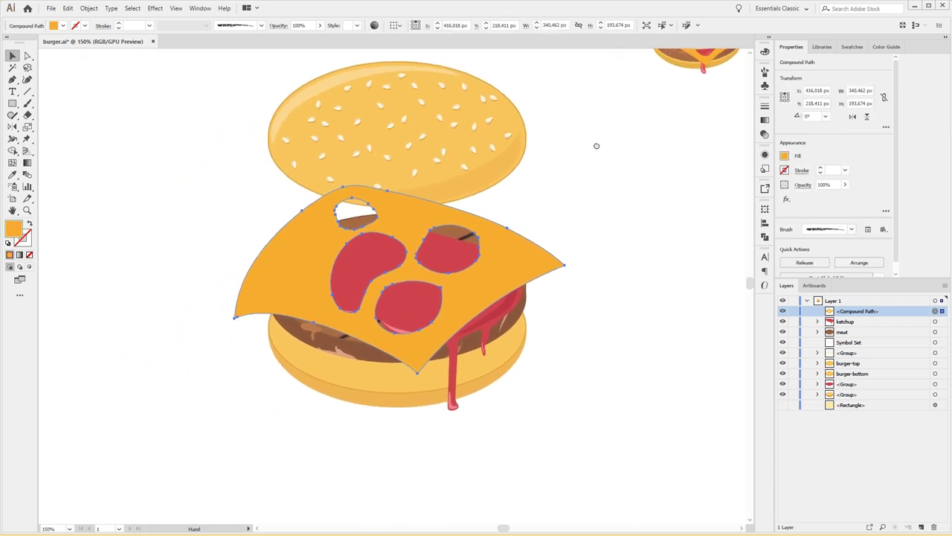
{"action": "key", "text": "ctrl+plus"}
{"action": "key", "text": "ctrl+plus"}
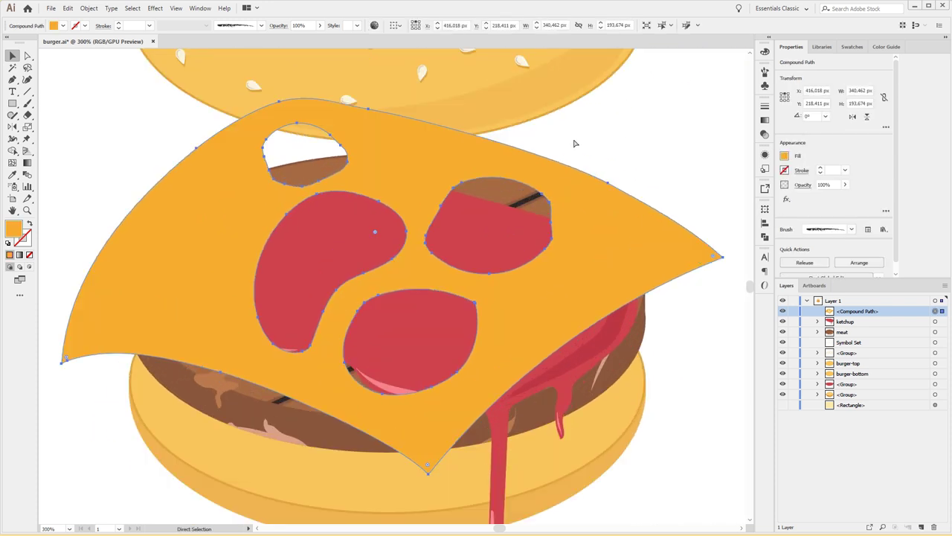
{"action": "key", "text": "ctrl+c"}
{"action": "key", "text": "ctrl+f"}
Step: Shift the cheese copy down 1 px and fill it darker orange
{"action": "key", "text": "Down"}
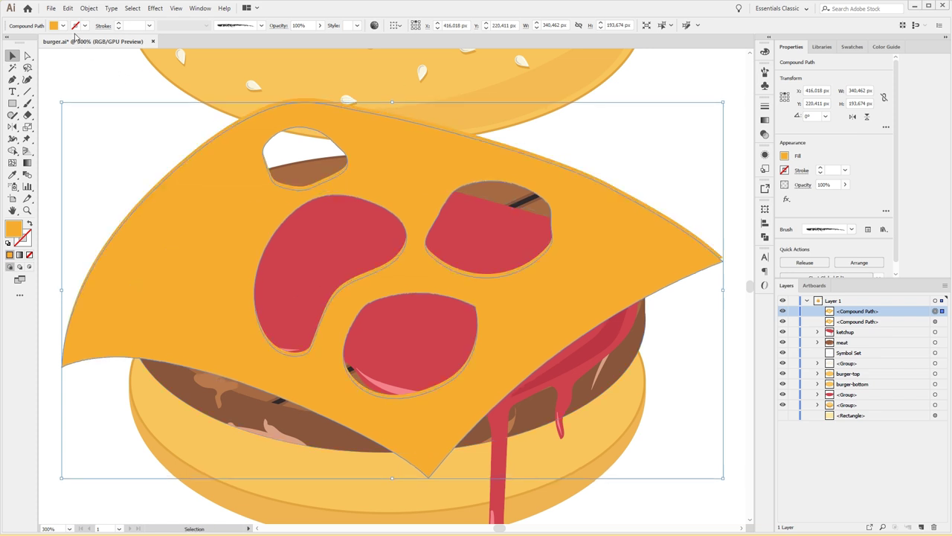
{"action": "left_click", "coordinate": [64, 26]}
{"action": "left_click", "coordinate": [15, 73]}
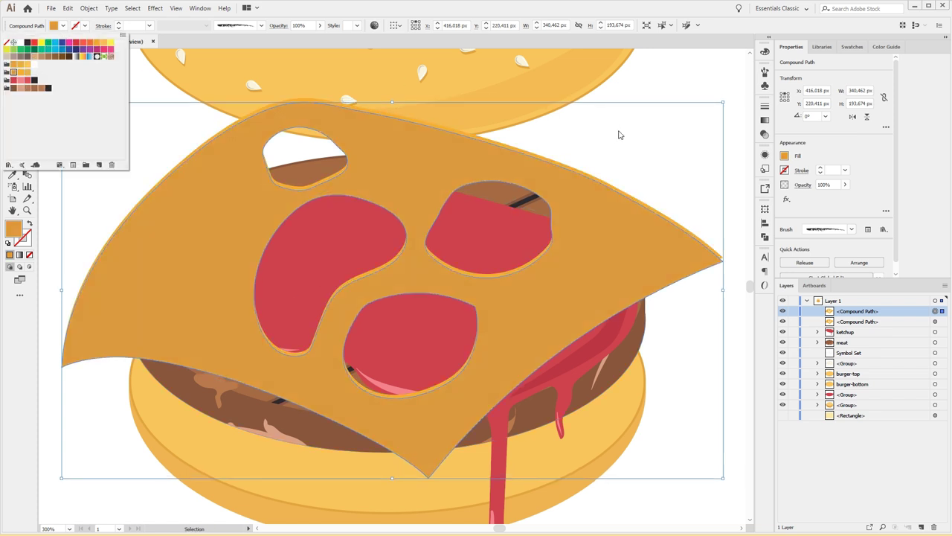
{"action": "left_click", "coordinate": [619, 135]}
Step: Zoom in close on the cheese slice's right tip
{"action": "key", "text": "ctrl+z"}
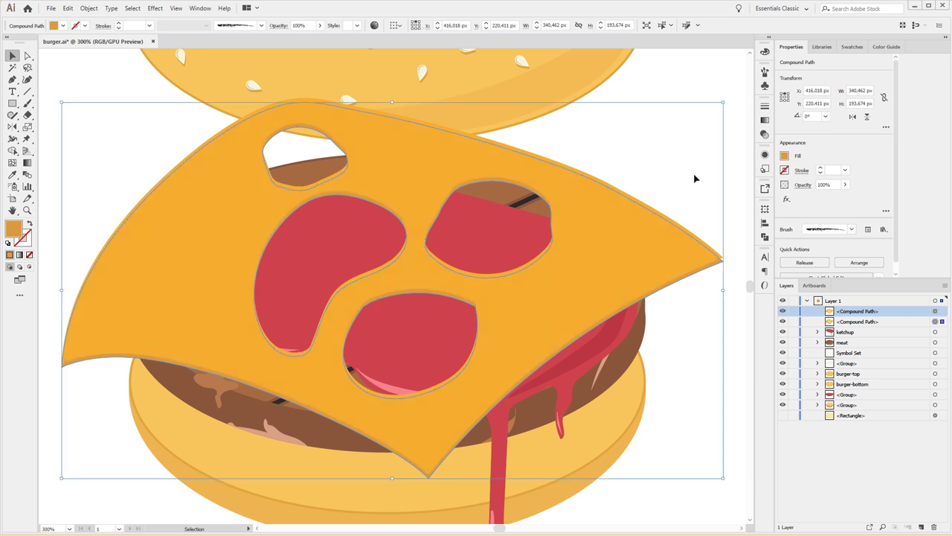
{"action": "left_click", "coordinate": [669, 199]}
{"action": "key", "text": "a"}
{"action": "mouse_move", "coordinate": [637, 213]}
{"action": "left_mouse_down"}
{"action": "mouse_move", "coordinate": [580, 167]}
{"action": "mouse_move", "coordinate": [480, 206]}
{"action": "left_mouse_up"}
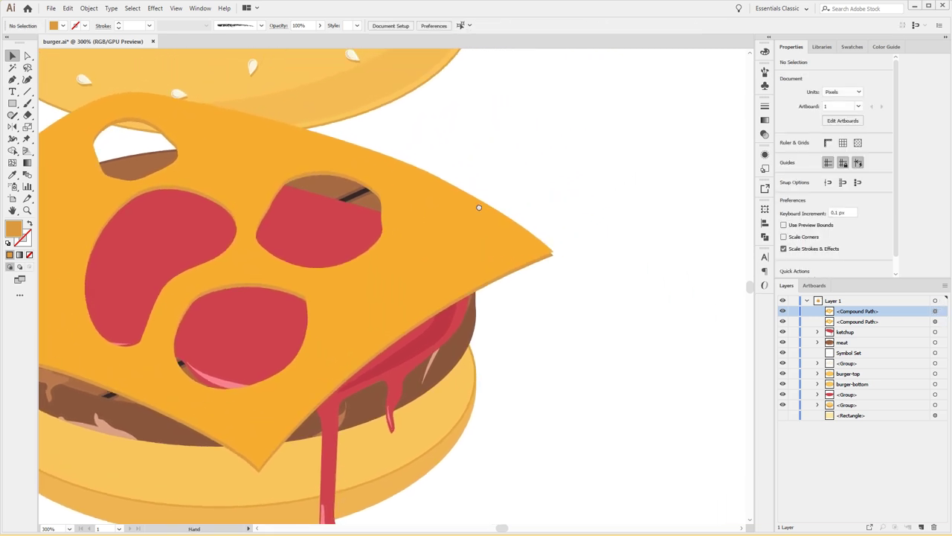
{"action": "key", "text": "ctrl+plus"}
{"action": "key", "text": "ctrl+plus"}
{"action": "key", "text": "ctrl+plus"}
{"action": "key", "text": "ctrl+plus"}
{"action": "mouse_move", "coordinate": [578, 206]}
{"action": "left_mouse_down"}
{"action": "mouse_move", "coordinate": [288, 223]}
{"action": "mouse_move", "coordinate": [234, 240]}
{"action": "left_mouse_up"}
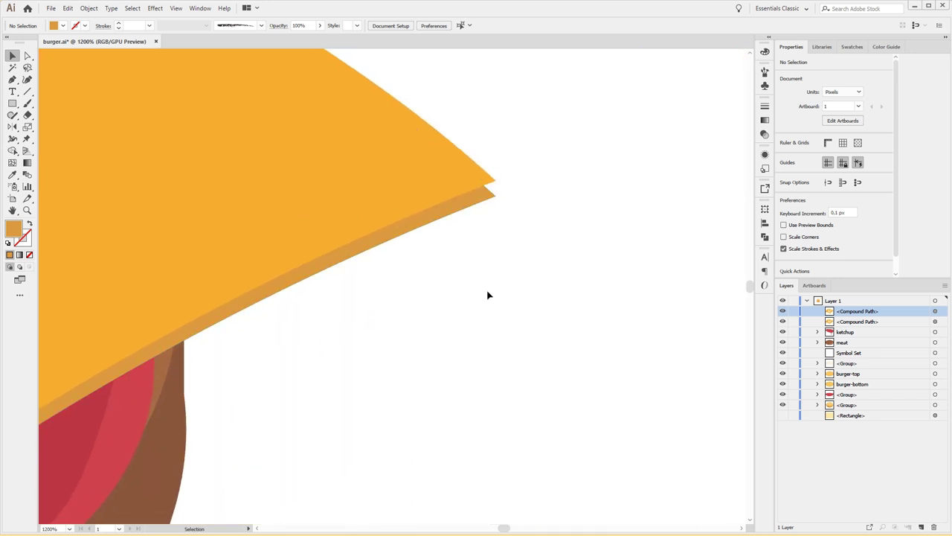
Step: Draw a small four-point patch with the Pen to cover the cheese's right-tip gap
{"action": "key", "text": "p"}
{"action": "left_click", "coordinate": [495, 183]}
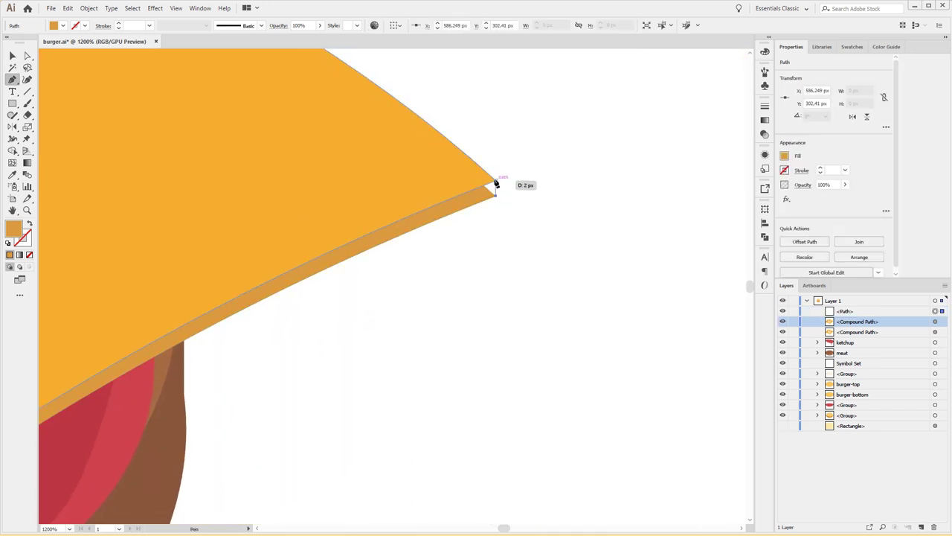
{"action": "left_click", "coordinate": [480, 188]}
{"action": "left_click", "coordinate": [482, 201]}
{"action": "left_click", "coordinate": [495, 195]}
Step: Draw a patch shape covering the gap at the cheese's left tip
{"action": "mouse_move", "coordinate": [415, 304]}
{"action": "left_mouse_down"}
{"action": "mouse_move", "coordinate": [245, 442]}
{"action": "mouse_move", "coordinate": [421, 308]}
{"action": "mouse_move", "coordinate": [528, 202]}
{"action": "mouse_move", "coordinate": [288, 227]}
{"action": "mouse_move", "coordinate": [409, 216]}
{"action": "mouse_move", "coordinate": [478, 304]}
{"action": "mouse_move", "coordinate": [408, 280]}
{"action": "left_mouse_up"}
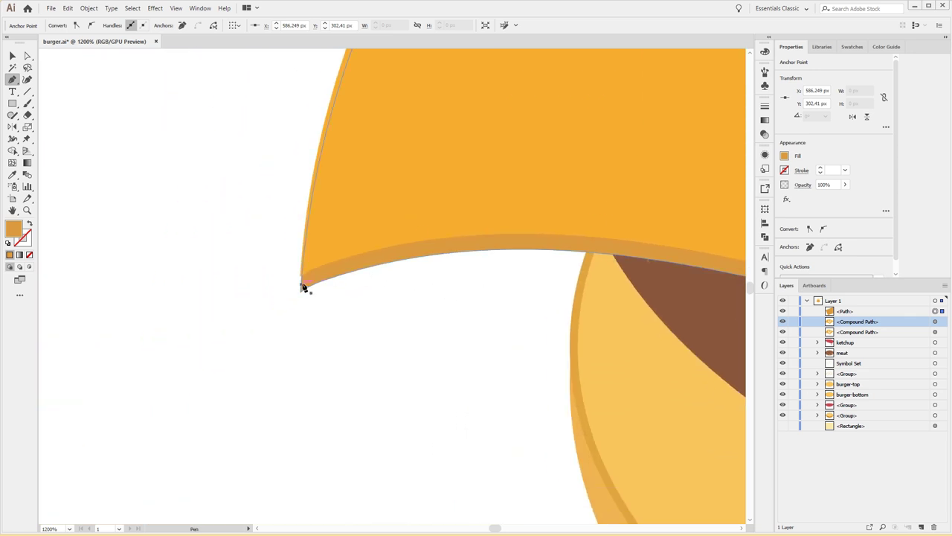
{"action": "mouse_move", "coordinate": [302, 285]}
{"action": "left_mouse_down"}
{"action": "mouse_move", "coordinate": [317, 284]}
{"action": "mouse_move", "coordinate": [301, 281]}
{"action": "left_mouse_up"}
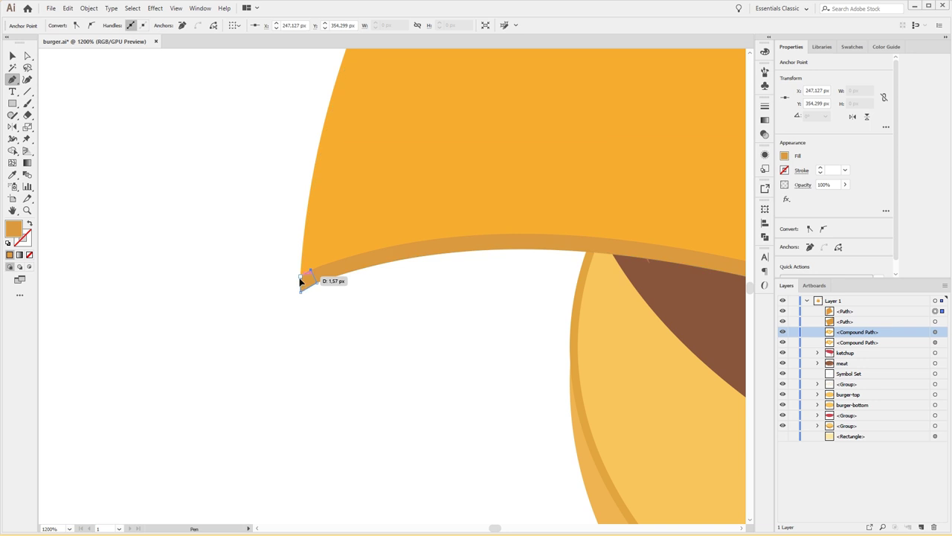
{"action": "mouse_move", "coordinate": [351, 345]}
{"action": "left_mouse_down"}
{"action": "mouse_move", "coordinate": [259, 442]}
{"action": "mouse_move", "coordinate": [261, 408]}
{"action": "mouse_move", "coordinate": [318, 345]}
{"action": "mouse_move", "coordinate": [72, 315]}
{"action": "left_mouse_up"}
{"action": "left_click_drag", "start_coordinate": [484, 344], "coordinate": [343, 251]}
{"action": "left_click_drag", "start_coordinate": [425, 323], "coordinate": [223, 446]}
{"action": "mouse_move", "coordinate": [417, 372]}
{"action": "left_mouse_down"}
{"action": "mouse_move", "coordinate": [223, 397]}
{"action": "mouse_move", "coordinate": [231, 297]}
{"action": "left_mouse_up"}
Step: Return to the Selection tool and deselect the finished corner patches
{"action": "key", "text": "v"}
{"action": "scroll", "coordinate": [231, 295], "scroll_direction": "down", "scroll_amount": 5}
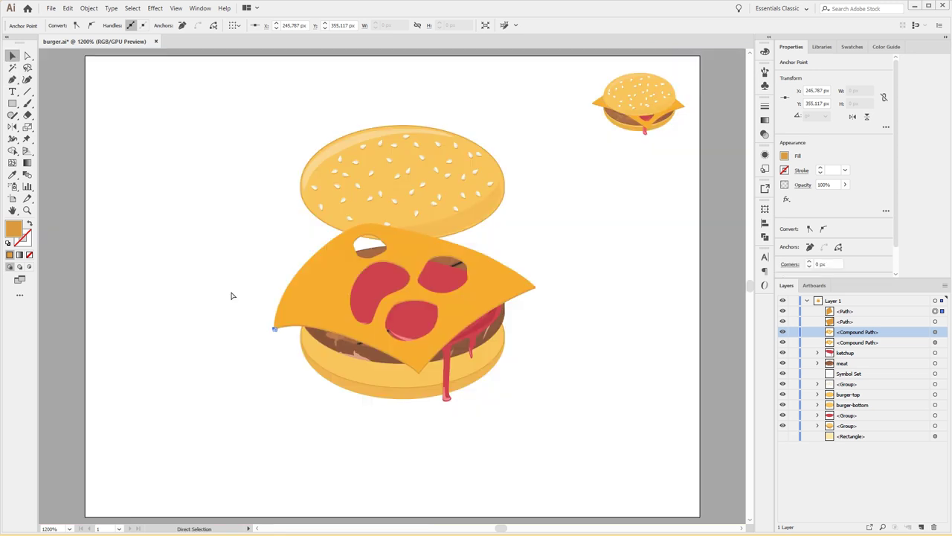
{"action": "scroll", "coordinate": [231, 295], "scroll_direction": "up", "scroll_amount": 3}
{"action": "scroll", "coordinate": [270, 293], "scroll_direction": "right", "scroll_amount": 2}
{"action": "scroll", "coordinate": [446, 372], "scroll_direction": "right", "scroll_amount": 3}
{"action": "left_click", "coordinate": [711, 368]}
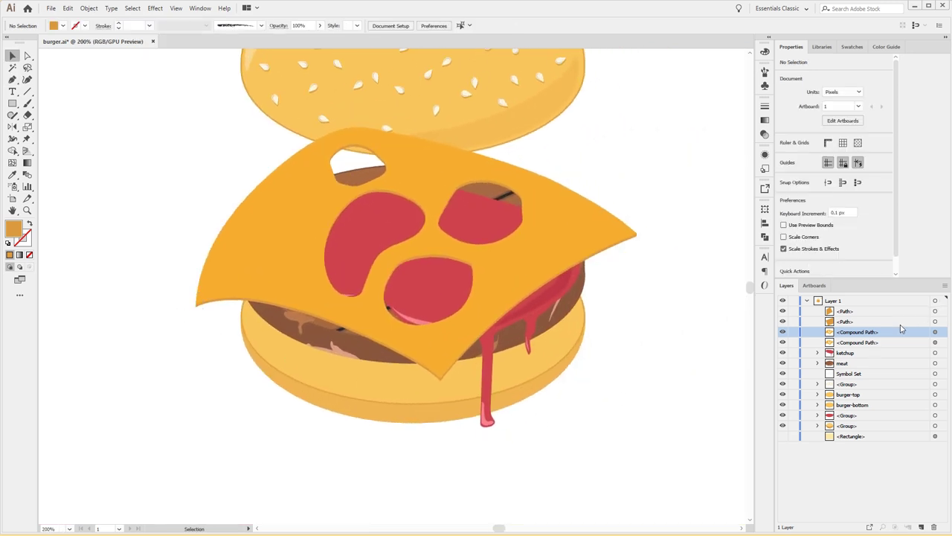
Step: Stack the cheese top above the tip patches and group all cheese pieces together
{"action": "left_click_drag", "start_coordinate": [874, 334], "coordinate": [874, 306]}
{"action": "left_click", "coordinate": [935, 321]}
{"action": "left_click", "coordinate": [935, 332]}
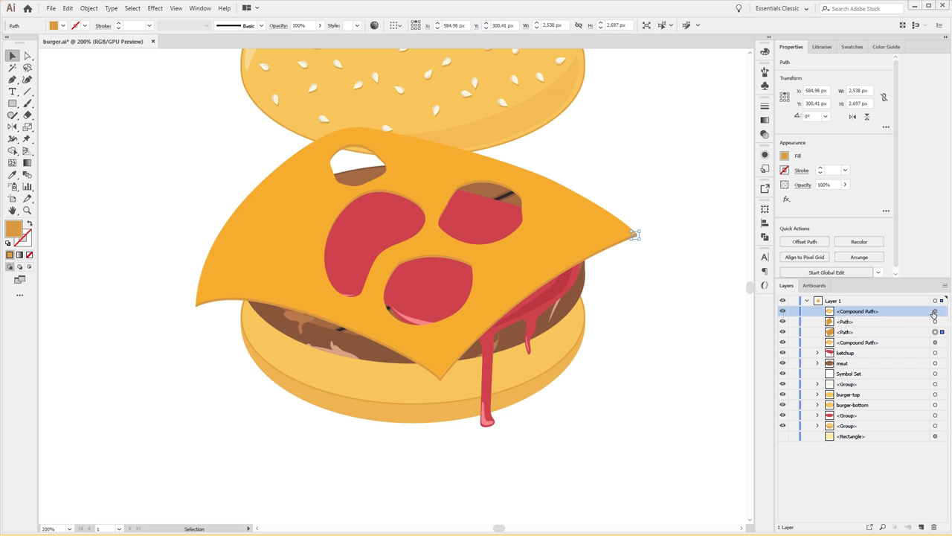
{"action": "left_click", "coordinate": [936, 311]}
{"action": "left_click", "coordinate": [935, 331], "text": "shift"}
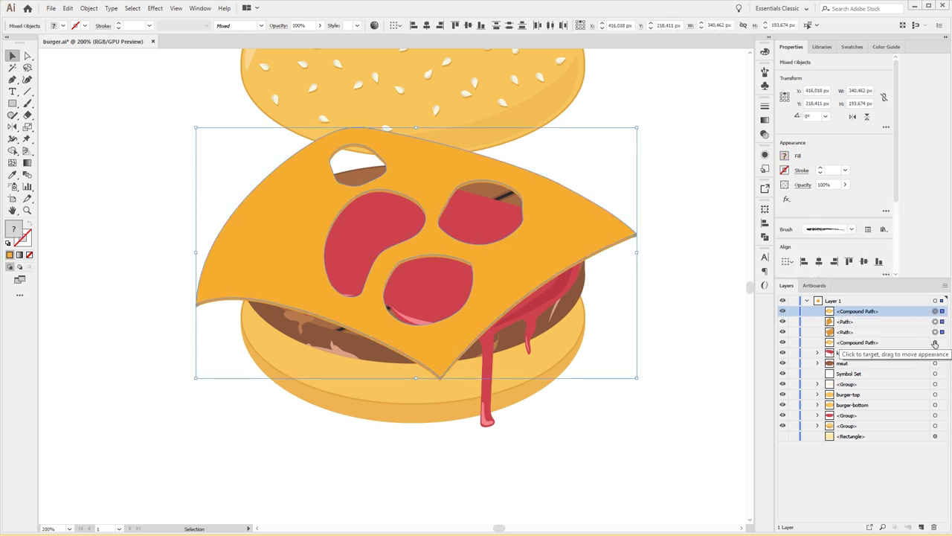
{"action": "key", "text": "ctrl+g"}
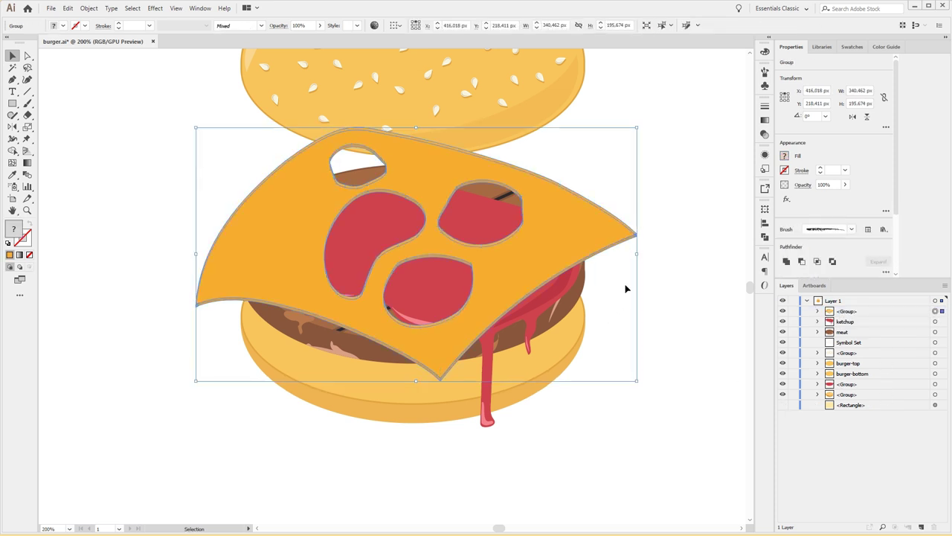
{"action": "left_click", "coordinate": [665, 221]}
{"action": "scroll", "coordinate": [506, 253], "scroll_direction": "up", "scroll_amount": 5}
{"action": "left_click", "coordinate": [491, 245]}
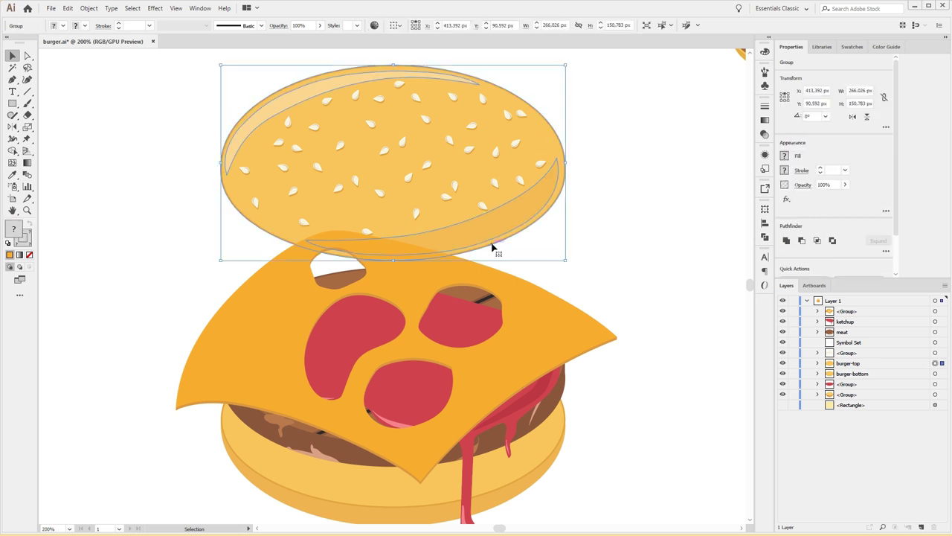
Step: Try reordering the top bun against its seeds, then select and clear the bun-and-seeds selection
{"action": "key", "text": "ctrl+]"}
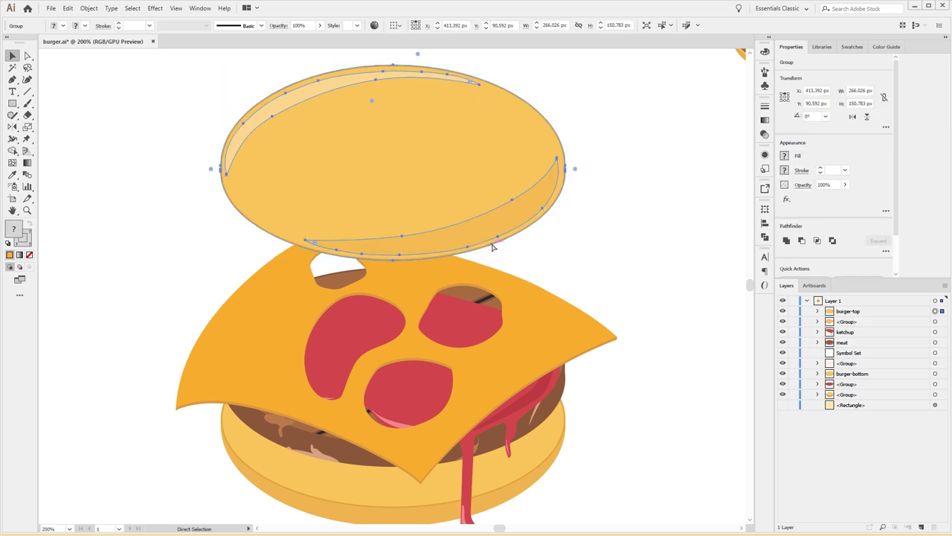
{"action": "key", "text": "ctrl+["}
{"action": "left_click", "coordinate": [677, 247]}
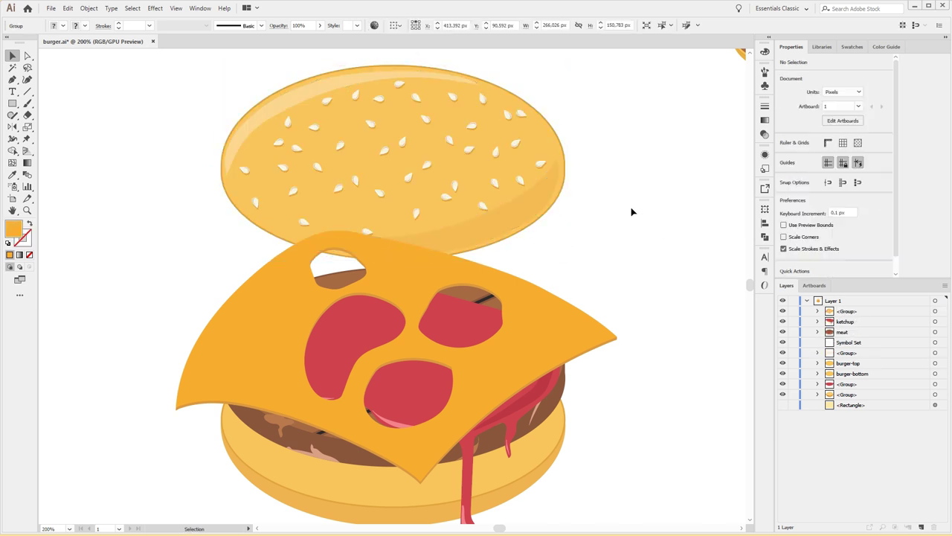
{"action": "left_click_drag", "start_coordinate": [533, 174], "coordinate": [566, 235]}
{"action": "left_click_drag", "start_coordinate": [447, 169], "coordinate": [580, 259]}
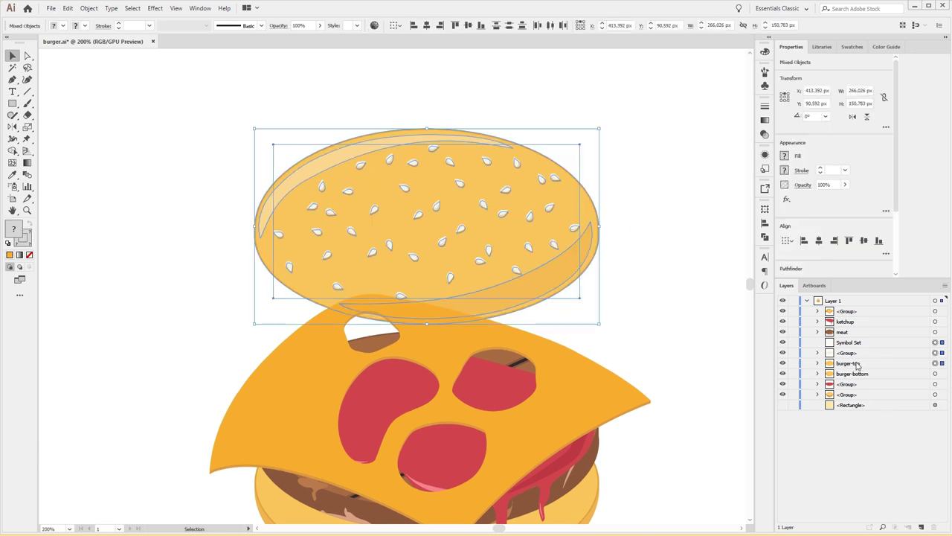
{"action": "key", "text": "ctrl+shift+a"}
Step: Move the sesame Symbol Set and seed group inside the burger-top group
{"action": "left_click", "coordinate": [935, 352]}
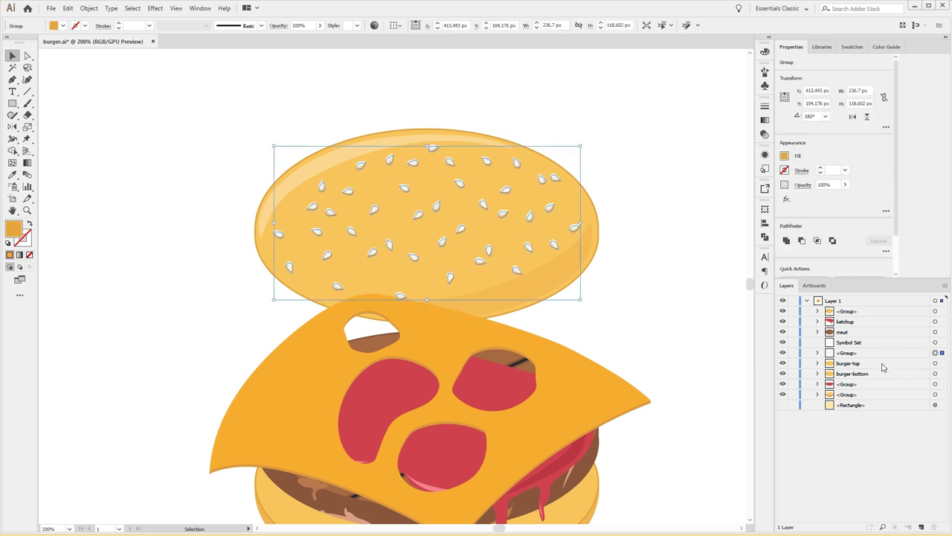
{"action": "left_click", "coordinate": [936, 343]}
{"action": "left_click", "coordinate": [935, 353], "text": "shift"}
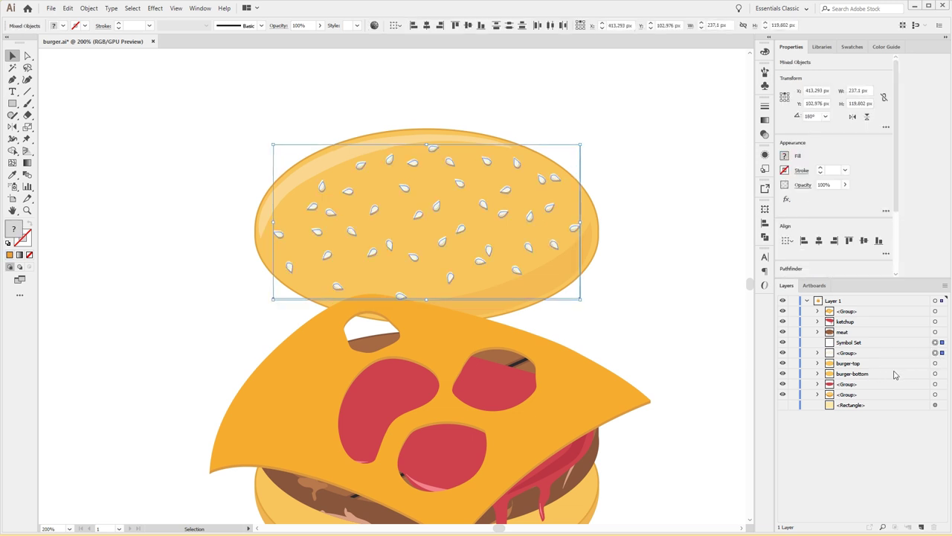
{"action": "left_click_drag", "start_coordinate": [859, 354], "coordinate": [858, 359]}
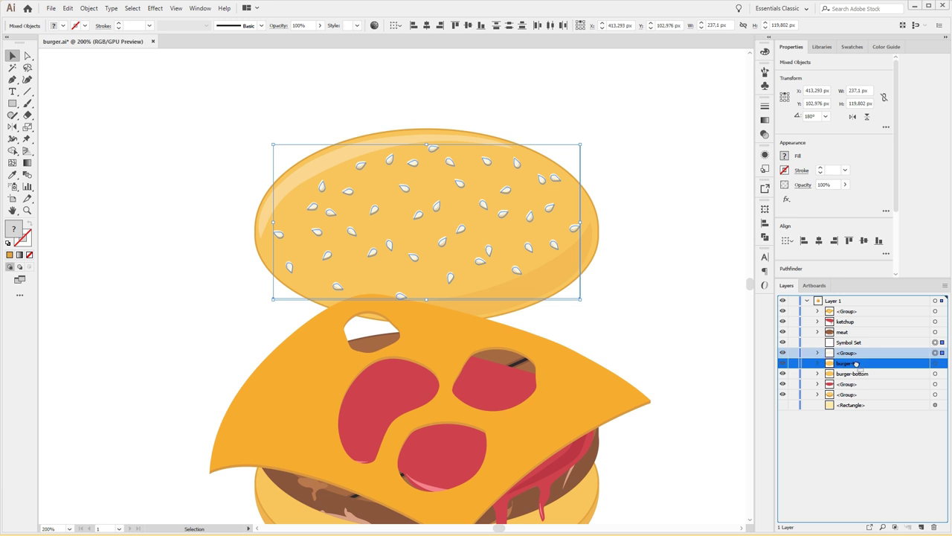
{"action": "left_click_drag", "start_coordinate": [857, 363], "coordinate": [852, 354]}
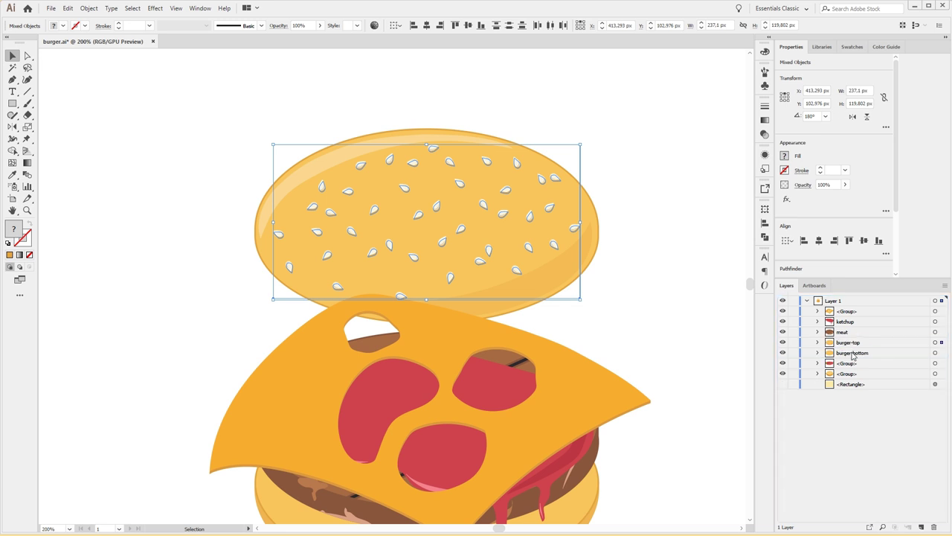
{"action": "left_click", "coordinate": [638, 311]}
Step: Bring the top bun to the front and lower it onto the cheese slice
{"action": "left_click", "coordinate": [489, 211]}
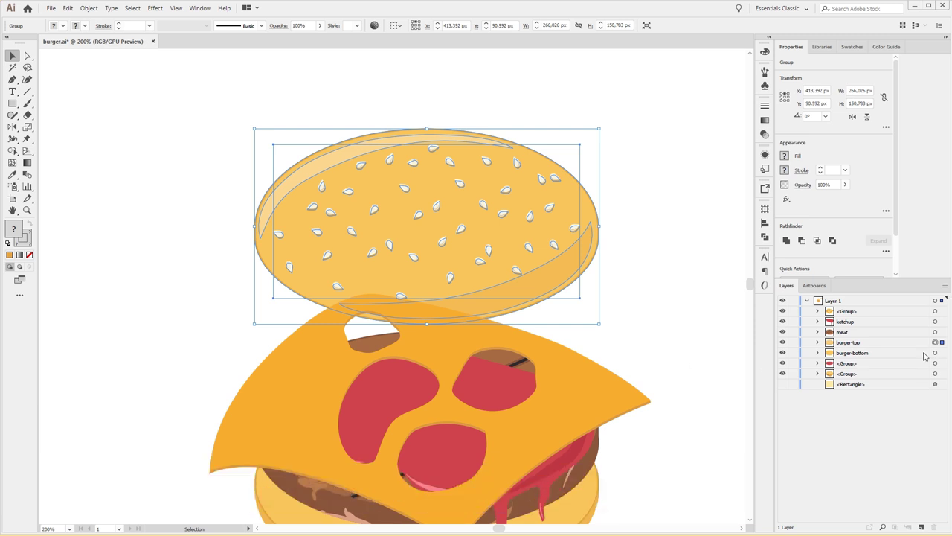
{"action": "key", "text": "ctrl+shift+bracketright"}
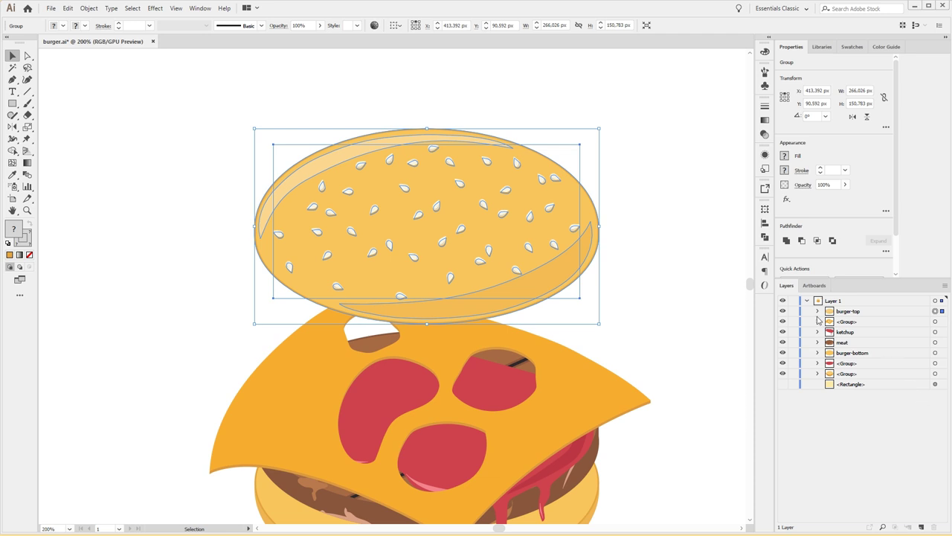
{"action": "scroll", "coordinate": [620, 189], "scroll_direction": "down", "scroll_amount": 3}
{"action": "left_click", "coordinate": [601, 228]}
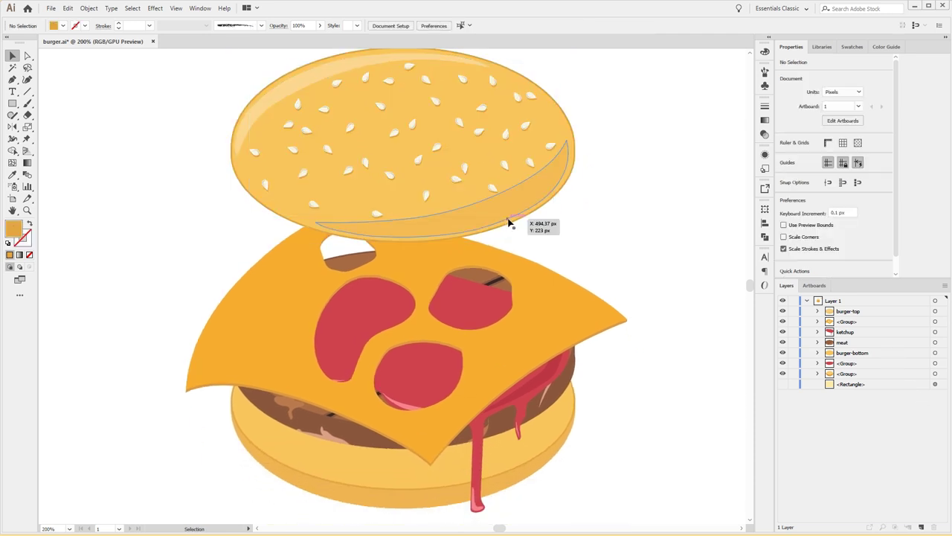
{"action": "left_click_drag", "start_coordinate": [509, 222], "coordinate": [518, 337]}
{"action": "left_click", "coordinate": [633, 248]}
{"action": "scroll", "coordinate": [637, 304], "scroll_direction": "down", "scroll_amount": 5}
{"action": "scroll", "coordinate": [637, 304], "scroll_direction": "left", "scroll_amount": 2}
Step: Centre the top bun horizontally over the bottom bun
{"action": "left_click_drag", "start_coordinate": [558, 182], "coordinate": [527, 205]}
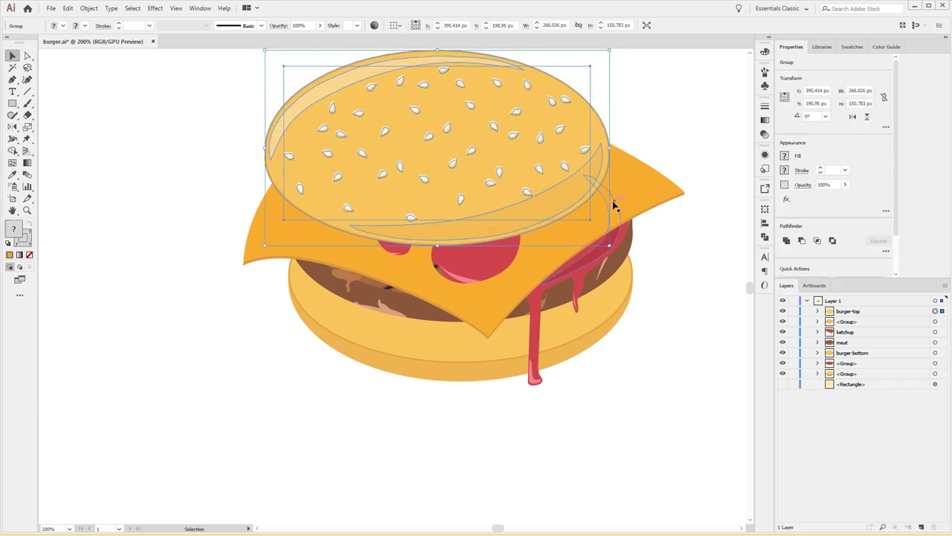
{"action": "mouse_move", "coordinate": [560, 192]}
{"action": "left_mouse_down"}
{"action": "mouse_move", "coordinate": [590, 174]}
{"action": "mouse_move", "coordinate": [553, 174]}
{"action": "left_mouse_up"}
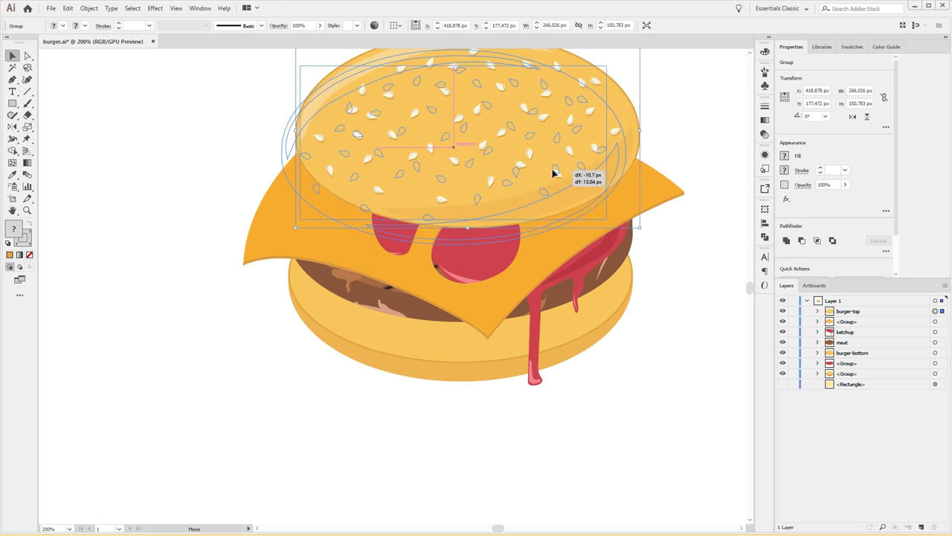
{"action": "left_click", "coordinate": [431, 361], "text": "shift"}
{"action": "left_click", "coordinate": [427, 26]}
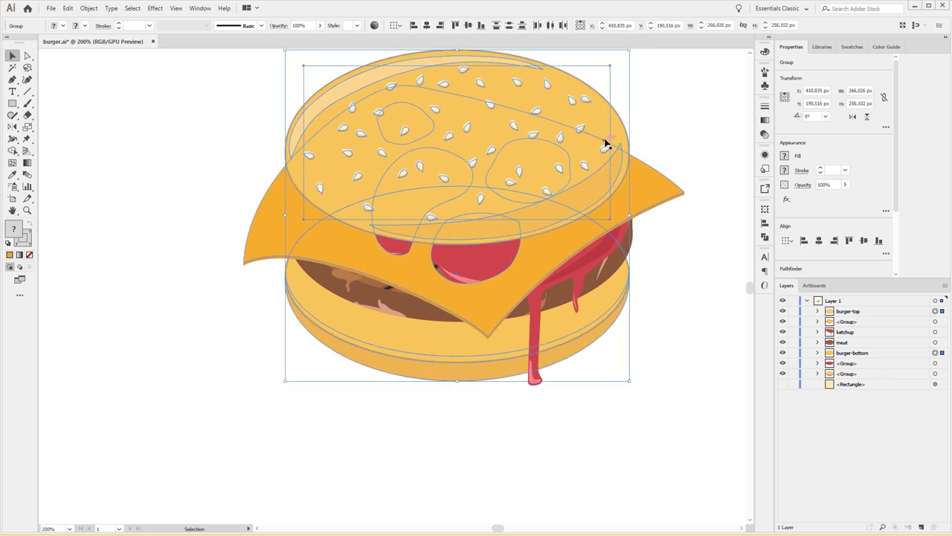
{"action": "key", "text": "Right"}
{"action": "key", "text": "Right"}
{"action": "key", "text": "Right"}
{"action": "key", "text": "Right"}
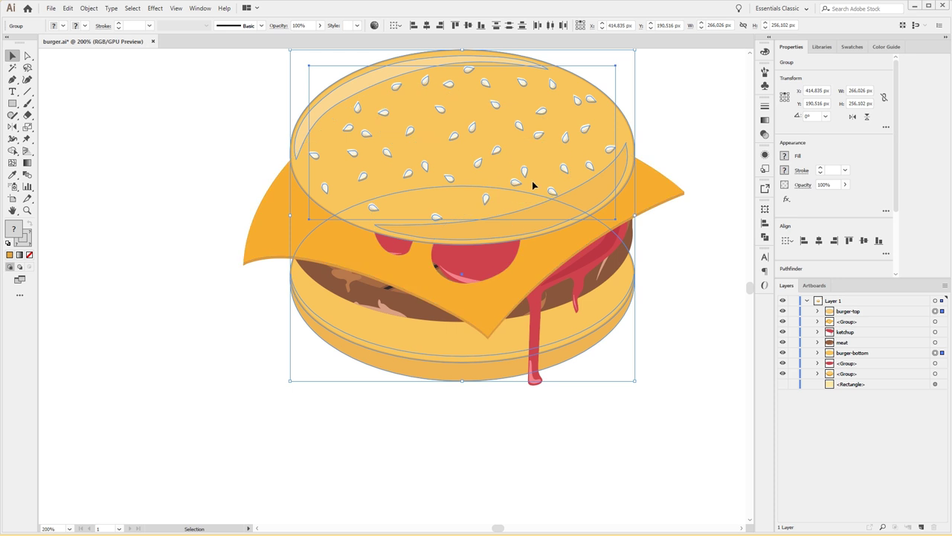
{"action": "left_click", "coordinate": [206, 293]}
Step: Lower the patty, ketchup, cheese and top bun to stack tightly on the bottom bun
{"action": "left_click_drag", "start_coordinate": [364, 312], "coordinate": [365, 332]}
{"action": "left_click_drag", "start_coordinate": [541, 379], "coordinate": [530, 414]}
{"action": "left_click_drag", "start_coordinate": [533, 291], "coordinate": [531, 321]}
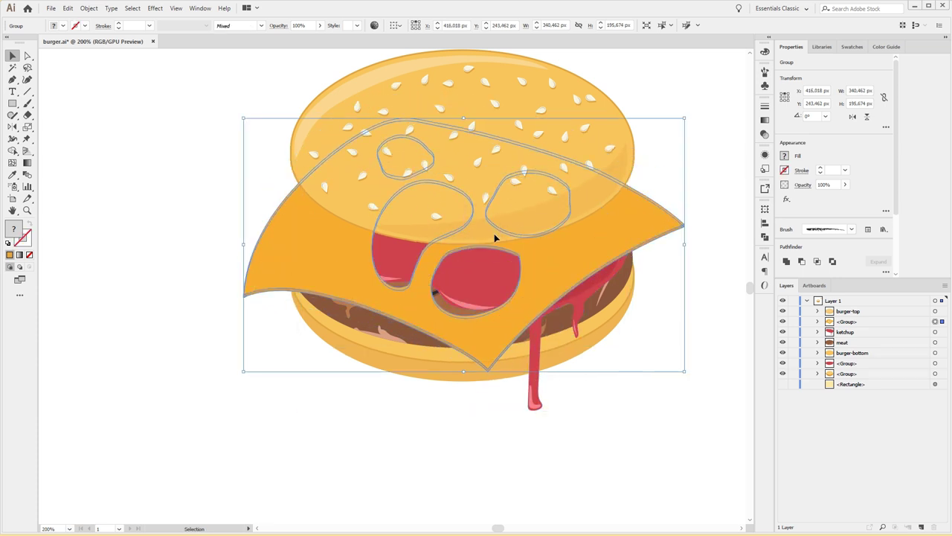
{"action": "left_click_drag", "start_coordinate": [494, 234], "coordinate": [490, 289]}
{"action": "left_click", "coordinate": [702, 305]}
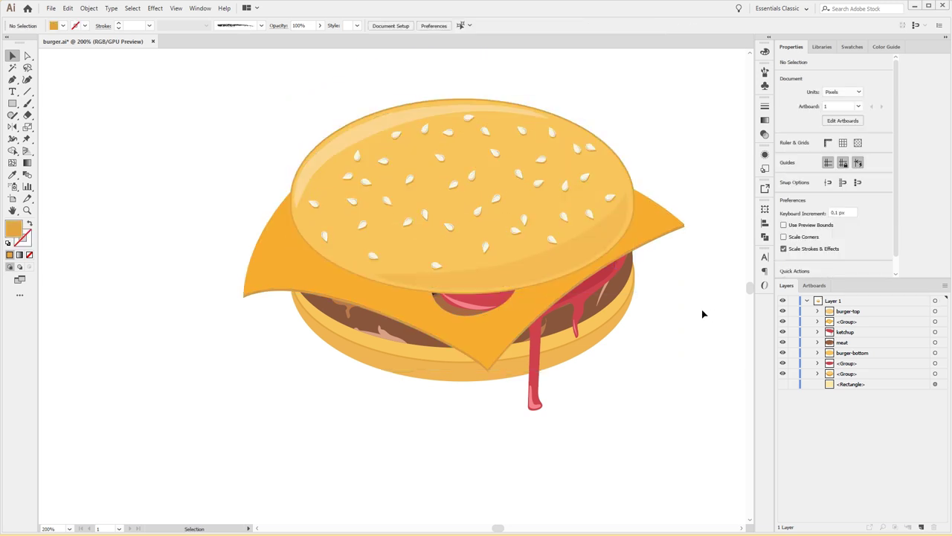
Step: Zoom to 100% and make the pale yellow background rectangle visible
{"action": "key", "text": "a"}
{"action": "key", "text": "ctrl+1"}
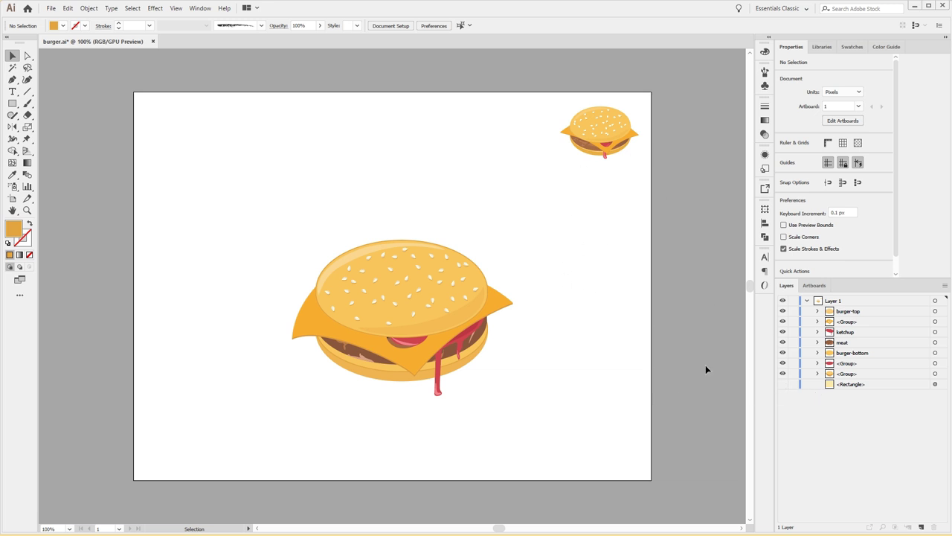
{"action": "left_click", "coordinate": [783, 384]}
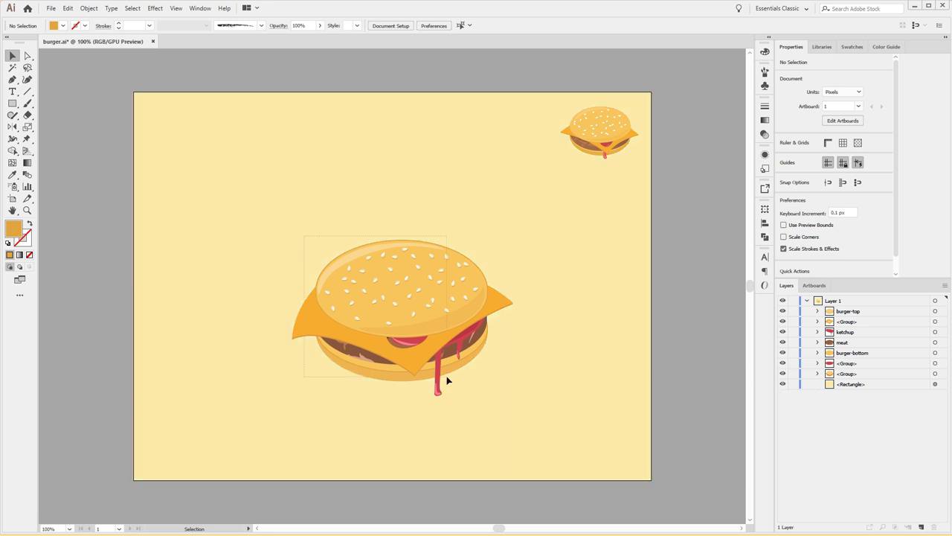
{"action": "key", "text": "ctrl+a"}
{"action": "left_click", "coordinate": [433, 371]}
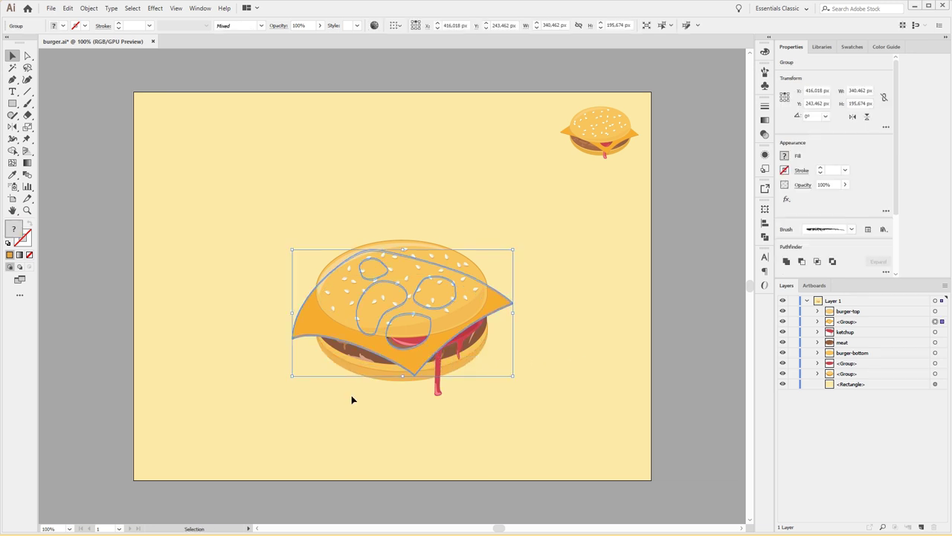
Step: Group every burger part except the background rectangle and name the group 'BURGER'
{"action": "left_click", "coordinate": [303, 401]}
{"action": "key", "text": "ctrl+a"}
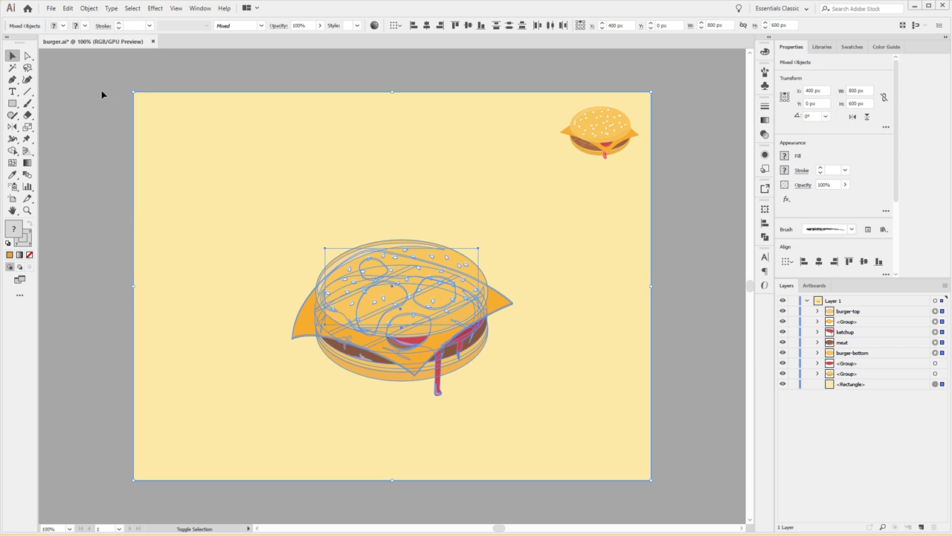
{"action": "left_click", "coordinate": [131, 95], "text": "shift"}
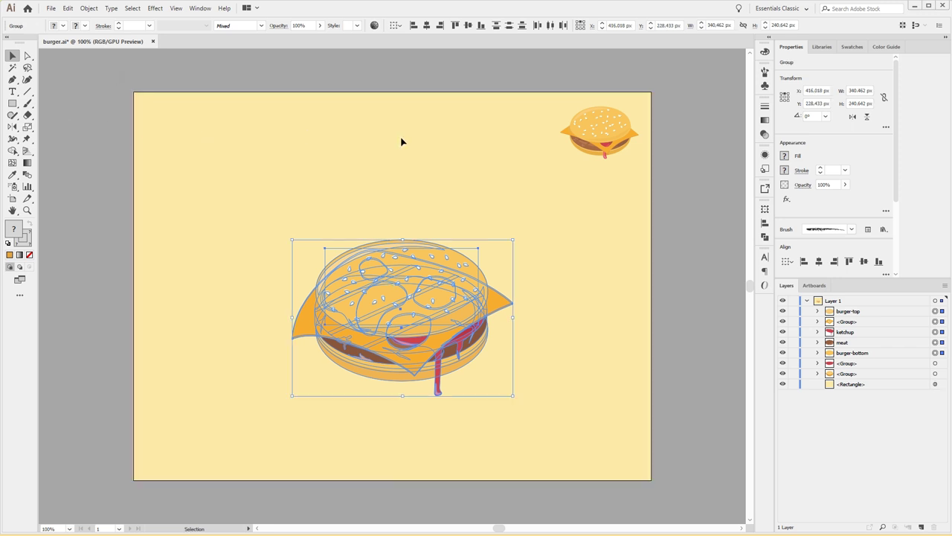
{"action": "key", "text": "a"}
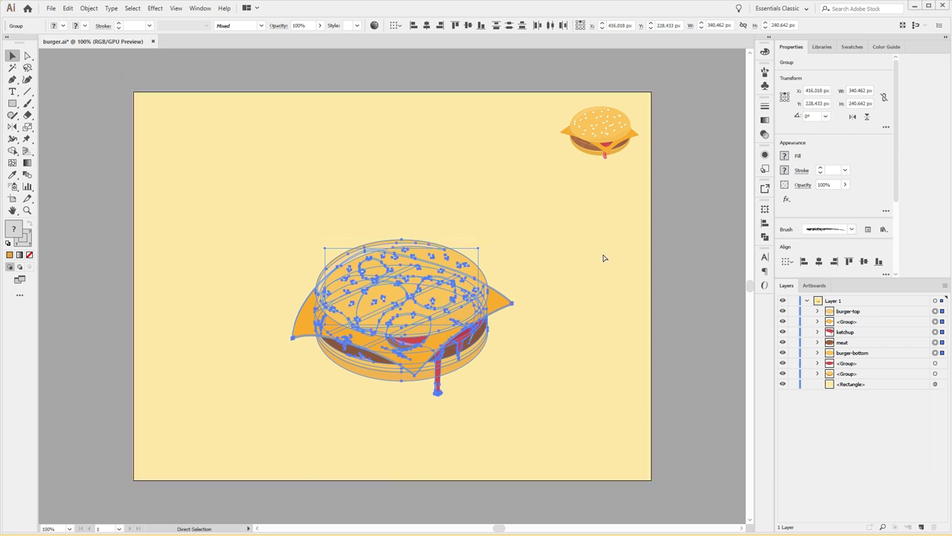
{"action": "key", "text": "v"}
{"action": "key", "text": "ctrl+g"}
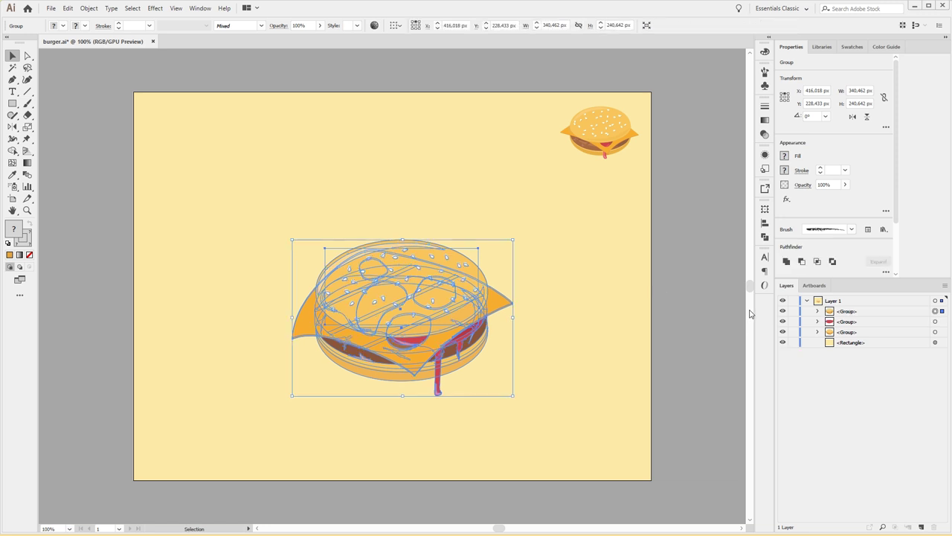
{"action": "double_click", "coordinate": [850, 313]}
{"action": "type", "text": "BURGER"}
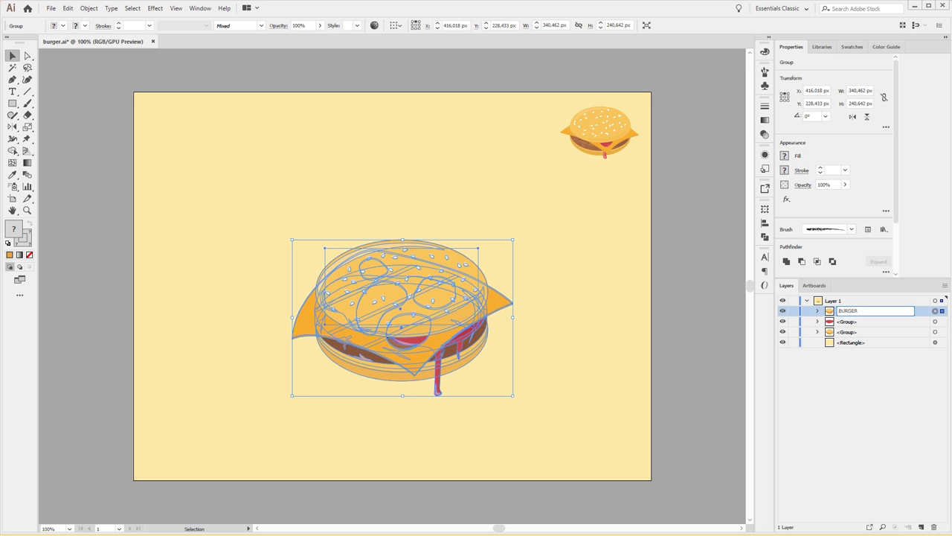
{"action": "key", "text": "Return"}
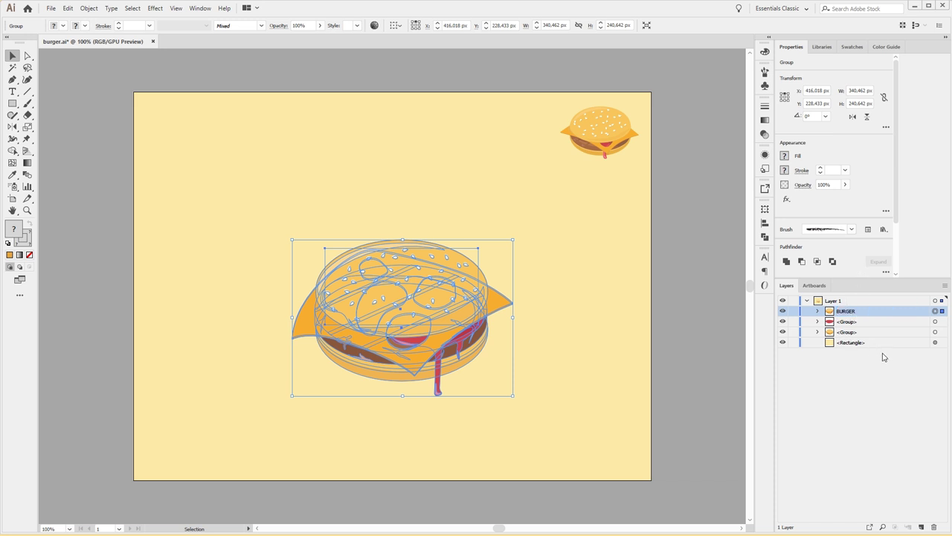
{"action": "left_click", "coordinate": [395, 25]}
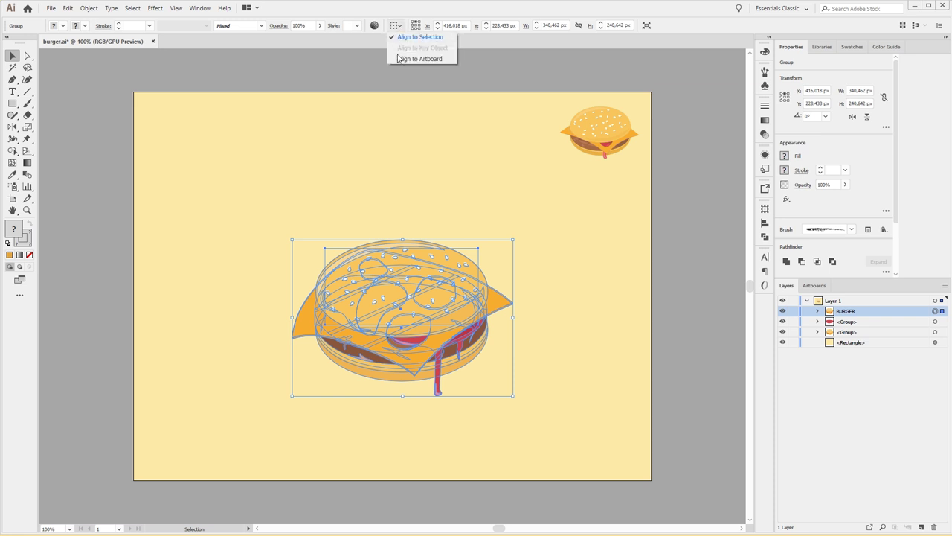
Step: Centre BURGER horizontally and vertically on the artboard, nudging it slightly down-right
{"action": "left_click", "coordinate": [399, 57]}
{"action": "left_click", "coordinate": [395, 25]}
{"action": "left_click", "coordinate": [411, 59]}
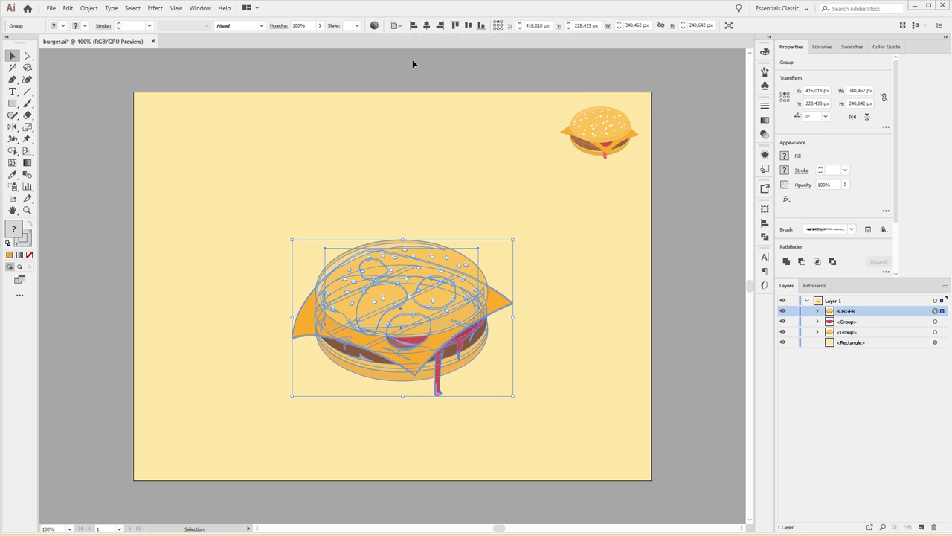
{"action": "left_click", "coordinate": [427, 25]}
{"action": "left_click", "coordinate": [467, 25]}
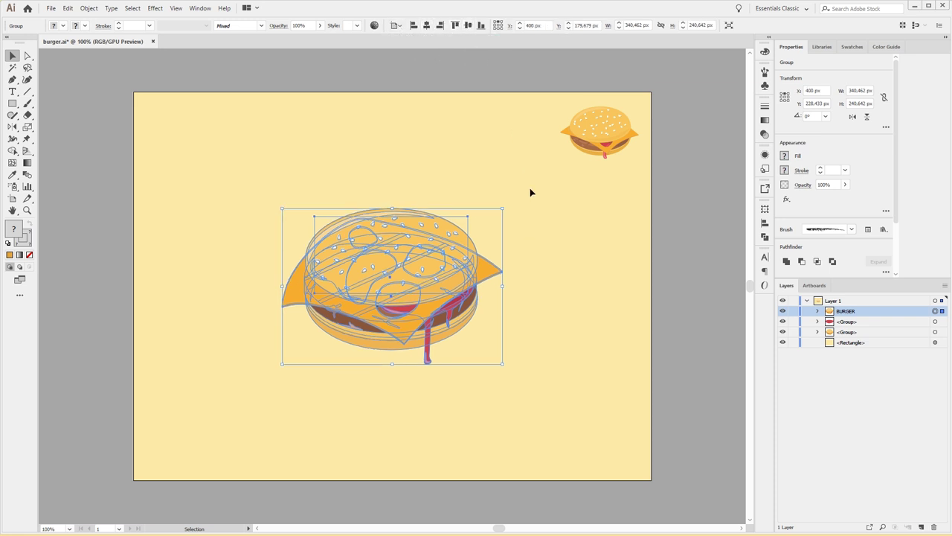
{"action": "left_click", "coordinate": [565, 280]}
{"action": "left_click_drag", "start_coordinate": [460, 288], "coordinate": [479, 296]}
{"action": "left_click", "coordinate": [551, 258]}
Step: Delete the small reference burger at top right and save the file
{"action": "left_click", "coordinate": [619, 135]}
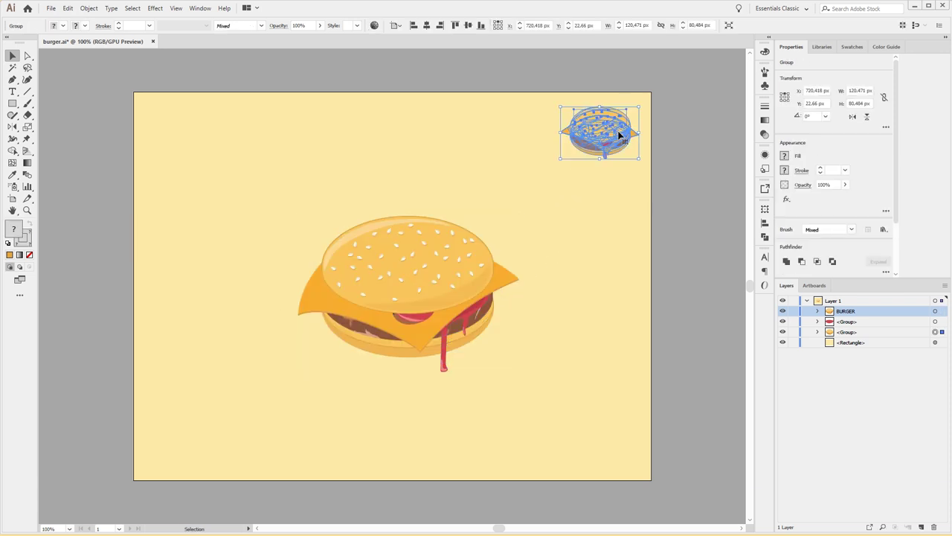
{"action": "key", "text": "Delete"}
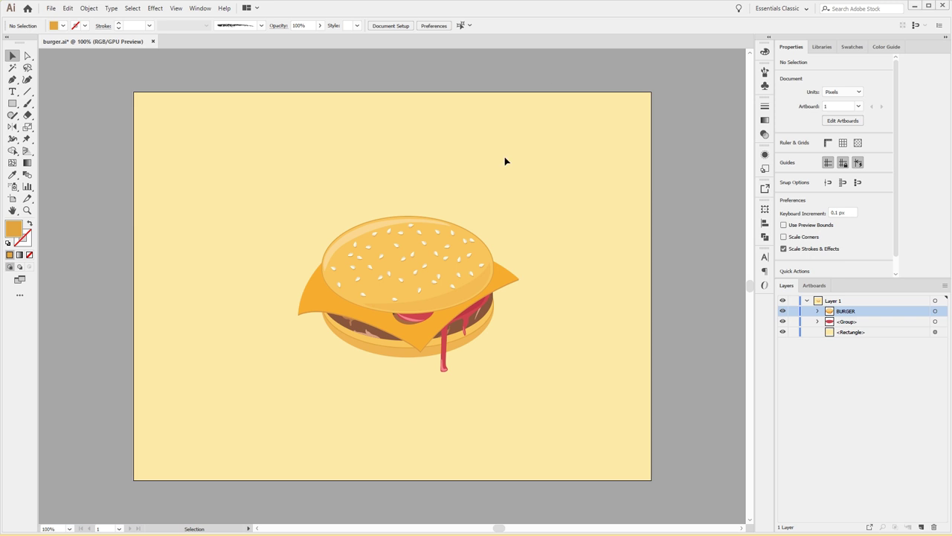
{"action": "key", "text": "ctrl+s"}
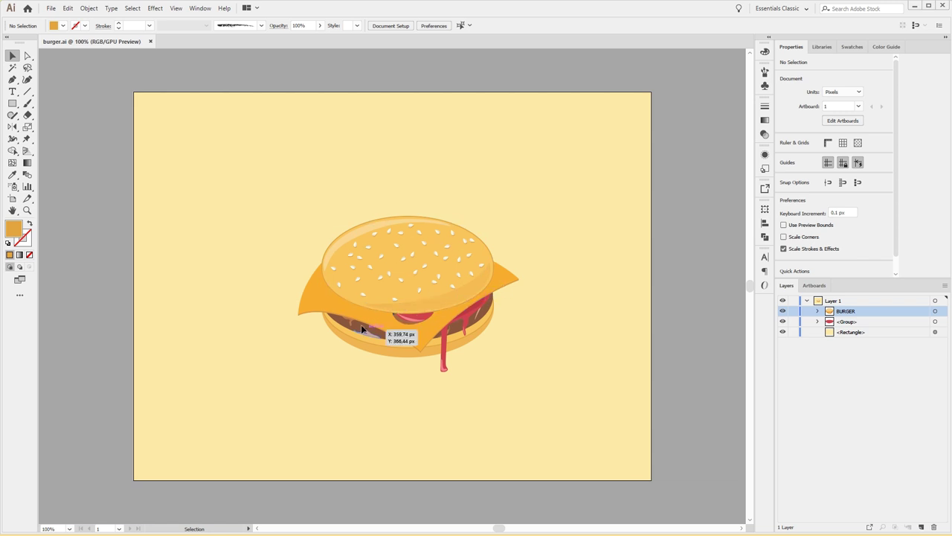
Step: Zoom in to inspect the centred burger up close
{"action": "key", "text": "ctrl+plus"}
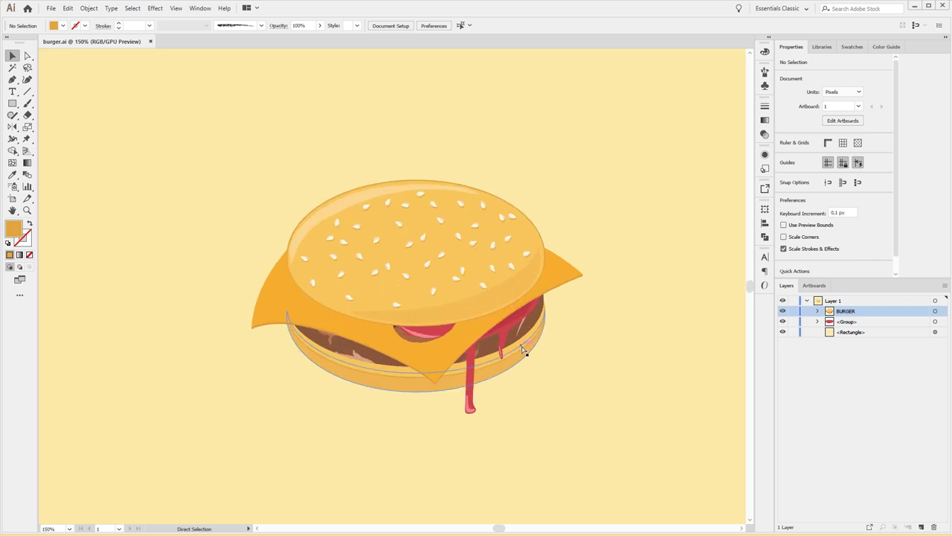
{"action": "key", "text": "ctrl+plus"}
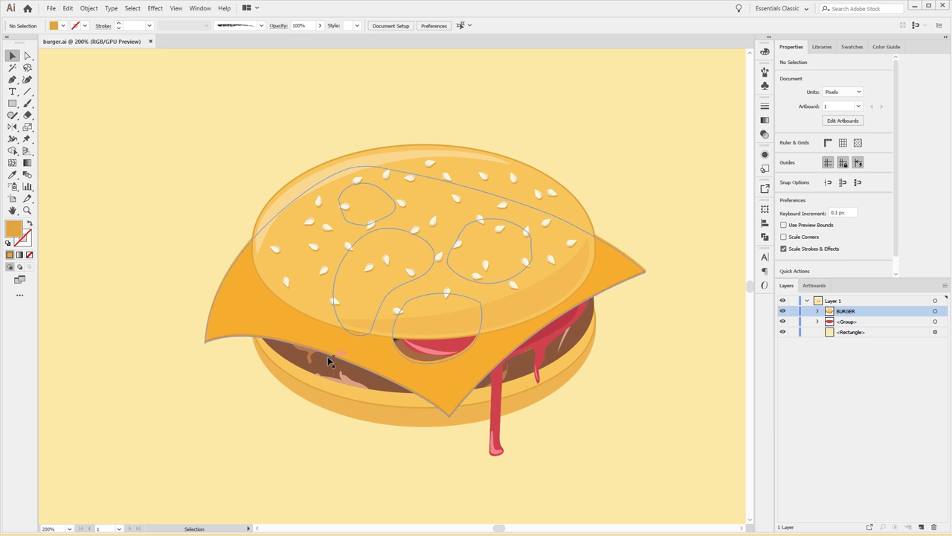
{"action": "key", "text": "ctrl"}
Step: Return the view to 100% and restore the small reference burger at the artboard's top right
{"action": "key", "text": "ctrl+0"}
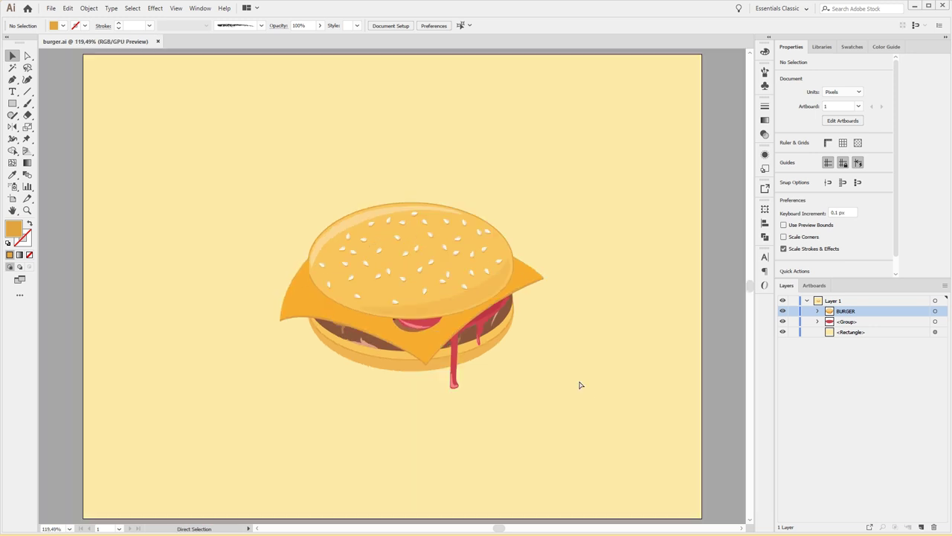
{"action": "key", "text": "ctrl+1"}
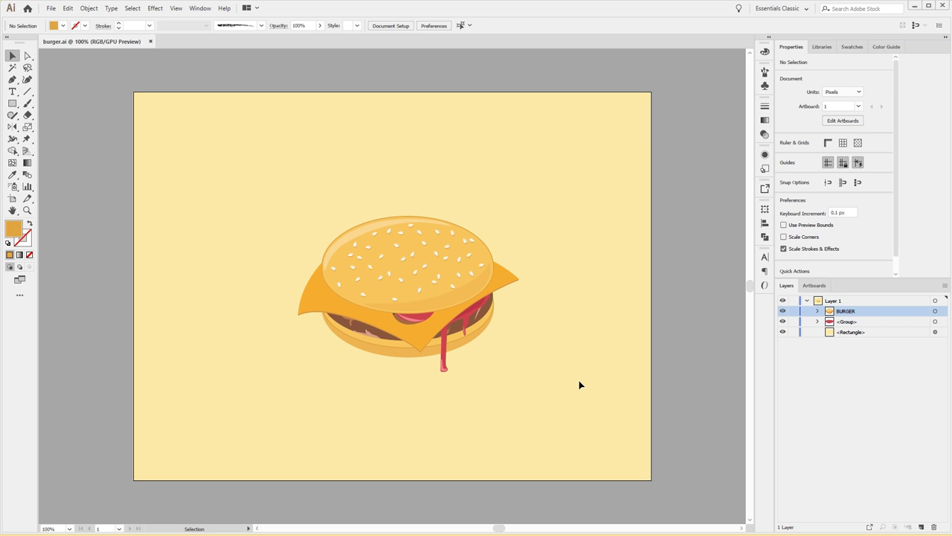
{"action": "key", "text": "ctrl+f"}
{"action": "left_click", "coordinate": [573, 176]}
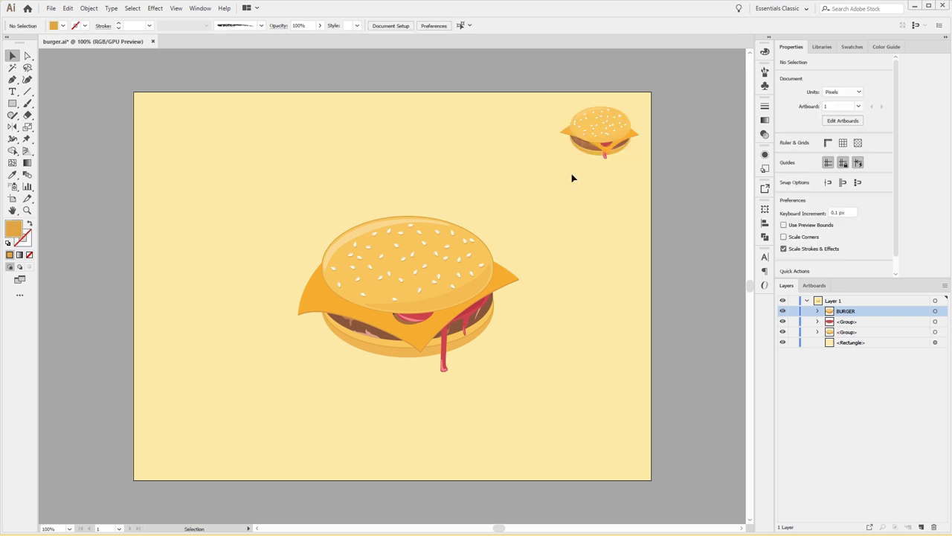
Step: Select the small reference burger and scale it up from its corner handle
{"action": "key", "text": "ctrl+z"}
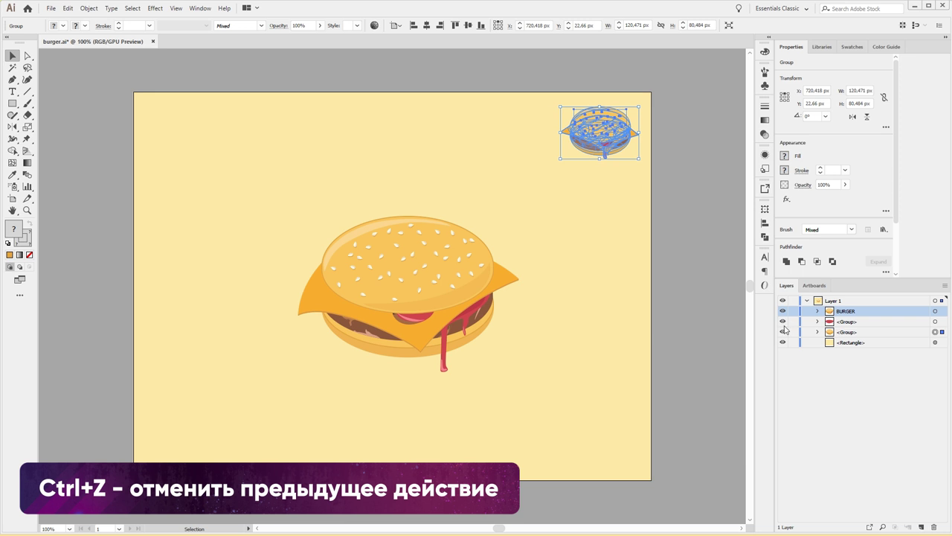
{"action": "left_click", "coordinate": [783, 331]}
{"action": "left_click", "coordinate": [783, 331]}
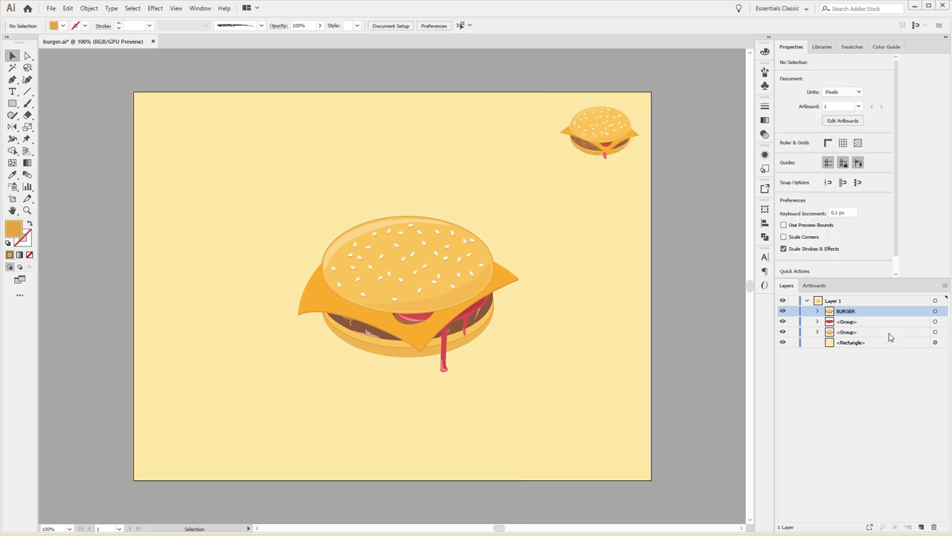
{"action": "left_click", "coordinate": [936, 331]}
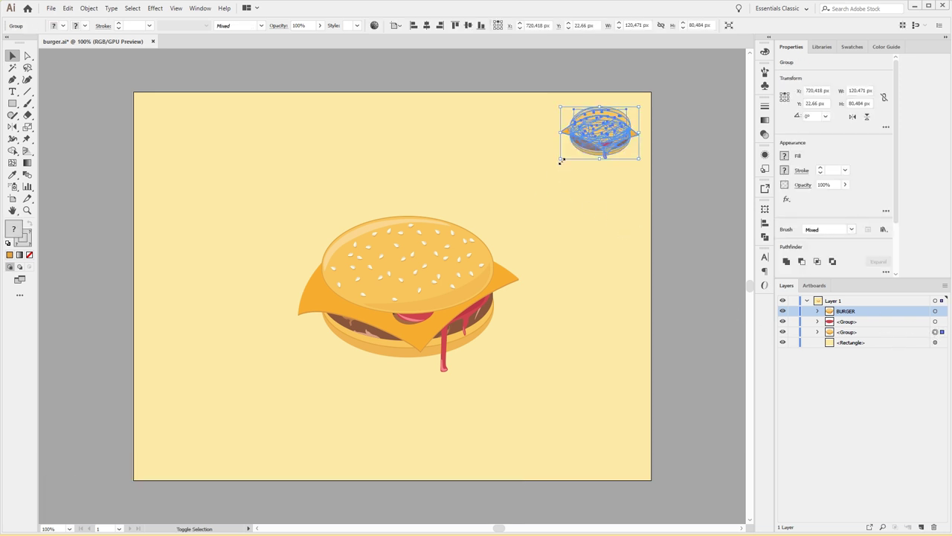
{"action": "left_click_drag", "start_coordinate": [561, 160], "coordinate": [480, 261]}
{"action": "key", "text": "ctrl+shift+a"}
Step: Move the enlarged burger right of the BURGER group, widening it and making it taller
{"action": "left_click_drag", "start_coordinate": [551, 200], "coordinate": [180, 343]}
{"action": "left_click_drag", "start_coordinate": [267, 305], "coordinate": [336, 319]}
{"action": "mouse_move", "coordinate": [252, 318]}
{"action": "left_mouse_down"}
{"action": "mouse_move", "coordinate": [627, 326]}
{"action": "mouse_move", "coordinate": [663, 315]}
{"action": "left_mouse_up"}
{"action": "left_click", "coordinate": [570, 206]}
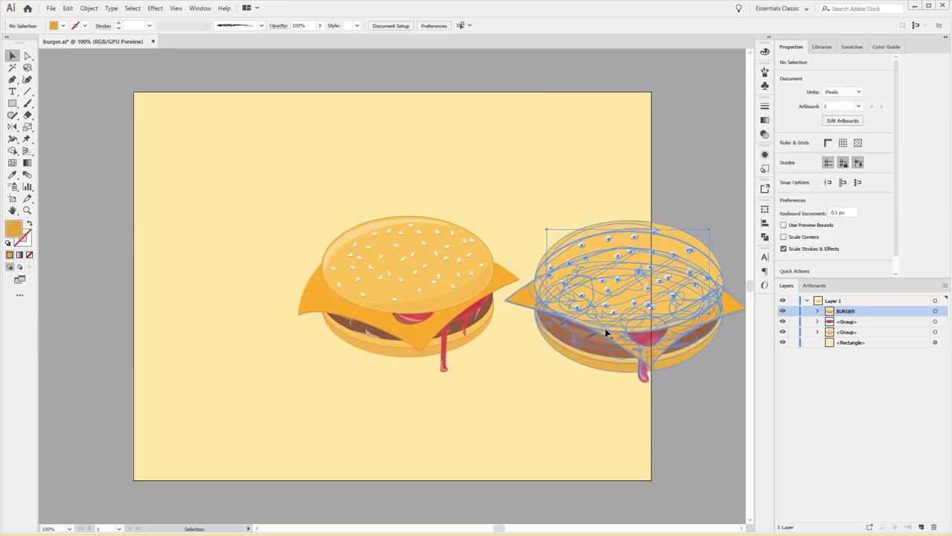
{"action": "left_click", "coordinate": [606, 330]}
{"action": "left_click_drag", "start_coordinate": [629, 383], "coordinate": [631, 374]}
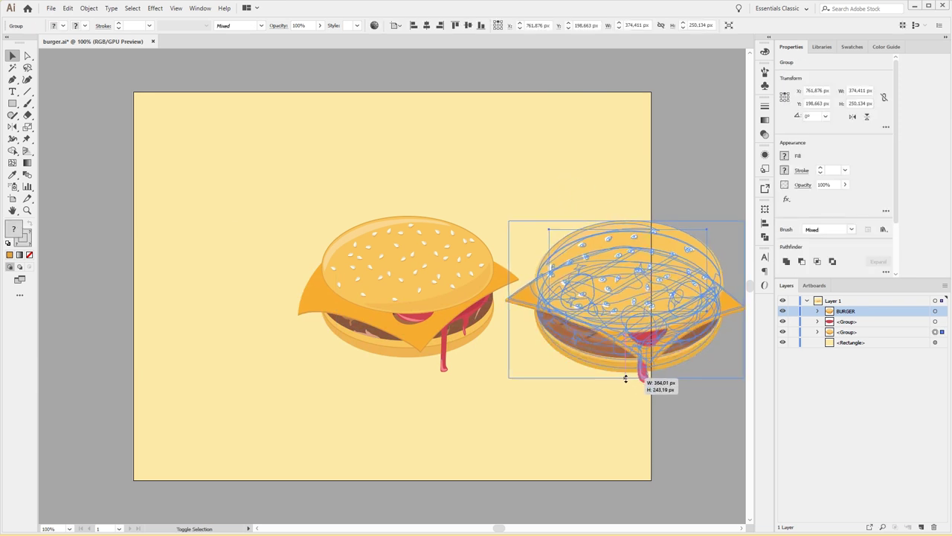
{"action": "left_click", "coordinate": [548, 172]}
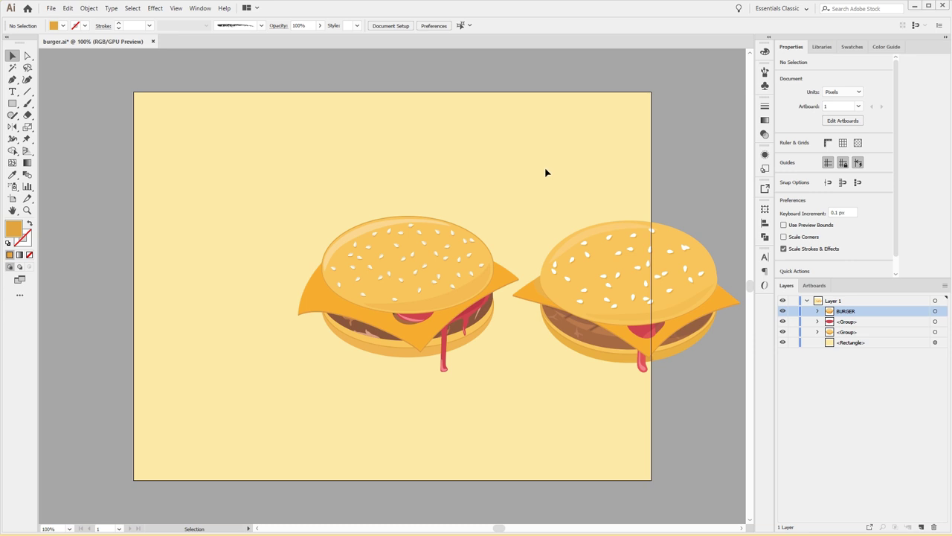
{"action": "key", "text": "ctrl+plus"}
{"action": "key", "text": "ctrl+plus"}
{"action": "key", "text": "ctrl+plus"}
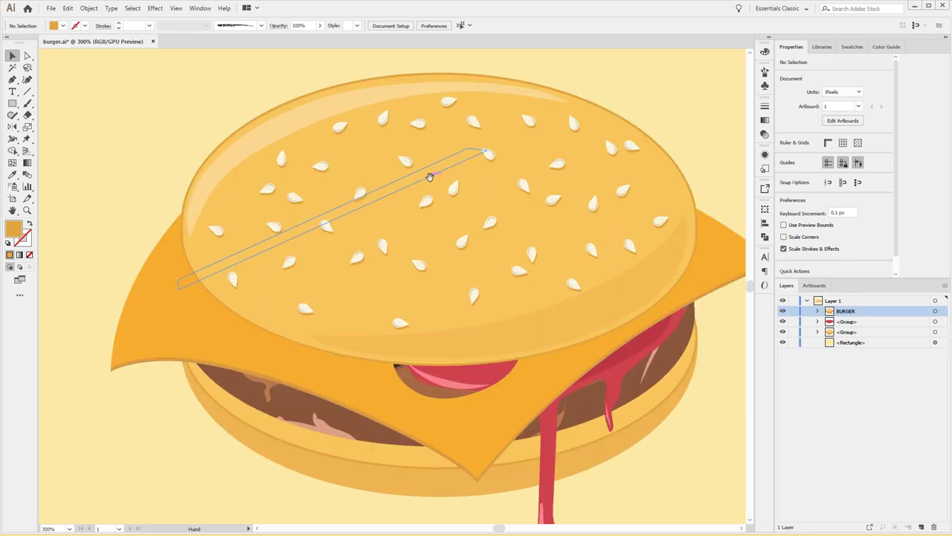
Step: Pan across the zoomed view comparing the two burgers, then return to 100%
{"action": "scroll", "coordinate": [409, 226], "scroll_direction": "right", "scroll_amount": 5}
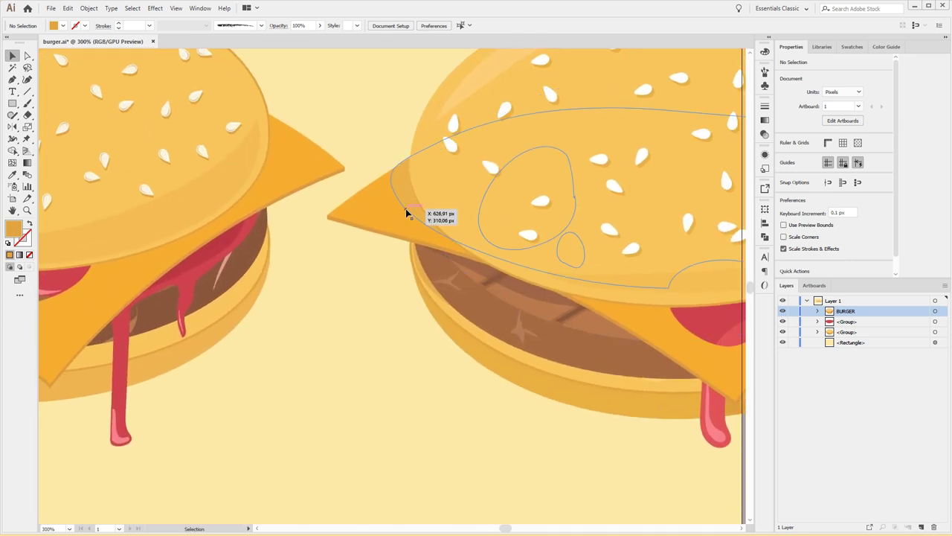
{"action": "left_click_drag", "start_coordinate": [410, 226], "coordinate": [328, 177]}
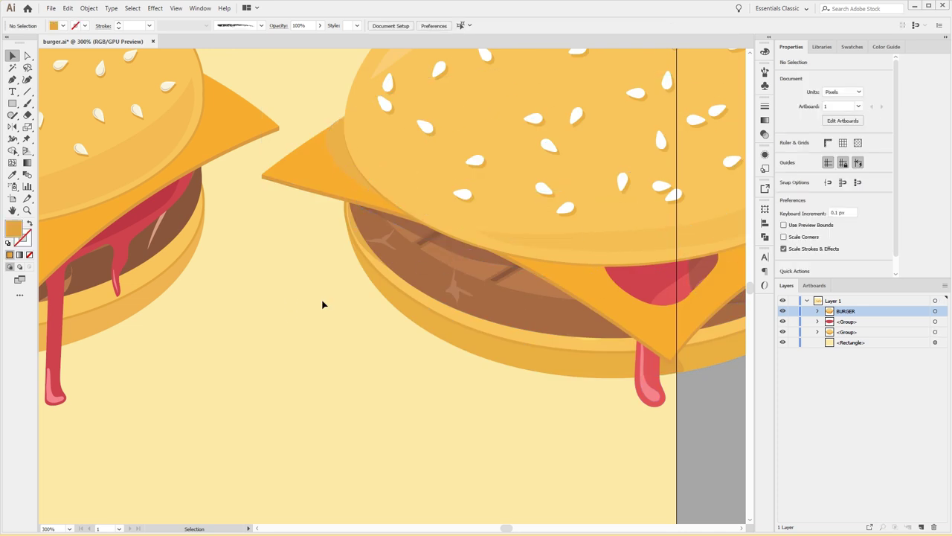
{"action": "scroll", "coordinate": [375, 283], "scroll_direction": "right", "scroll_amount": 3}
{"action": "scroll", "coordinate": [605, 308], "scroll_direction": "right", "scroll_amount": 1}
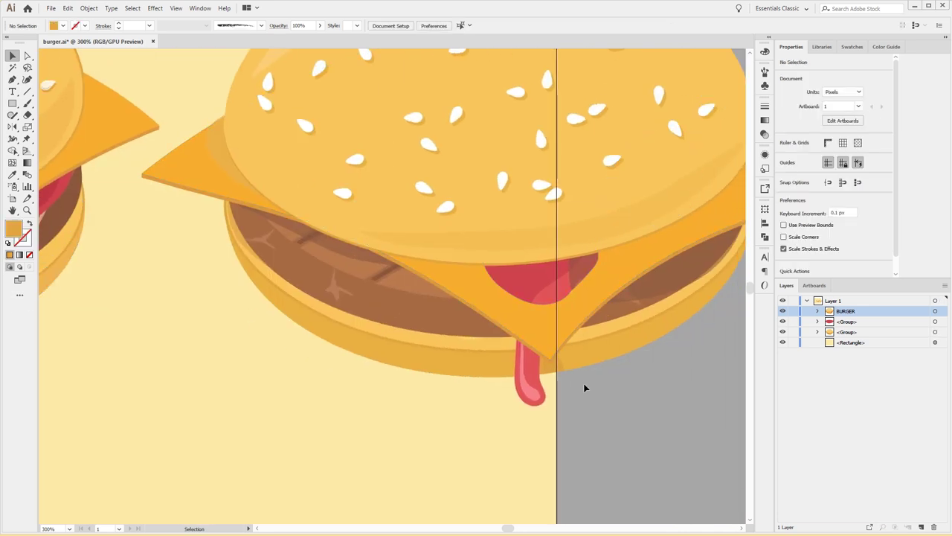
{"action": "scroll", "coordinate": [491, 313], "scroll_direction": "right", "scroll_amount": 5}
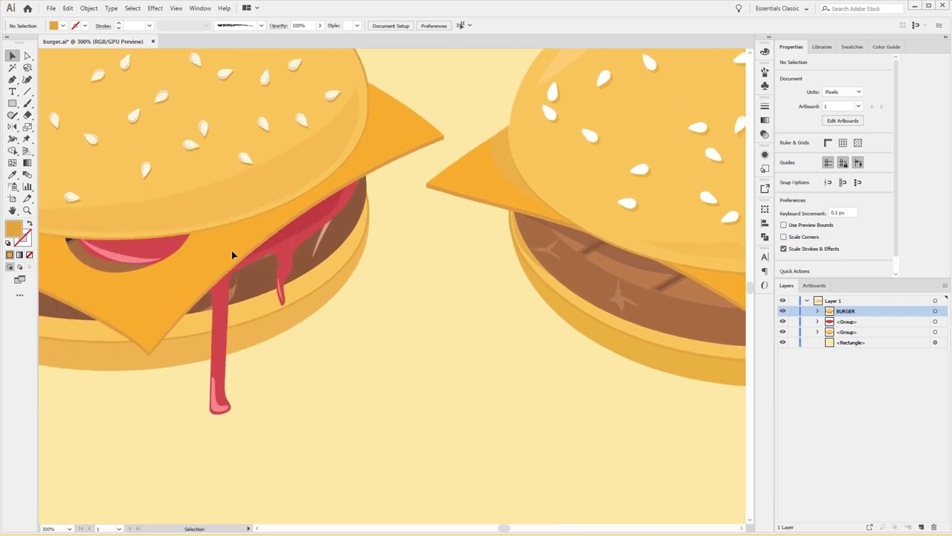
{"action": "scroll", "coordinate": [427, 297], "scroll_direction": "right", "scroll_amount": 1}
{"action": "scroll", "coordinate": [401, 301], "scroll_direction": "right", "scroll_amount": 1}
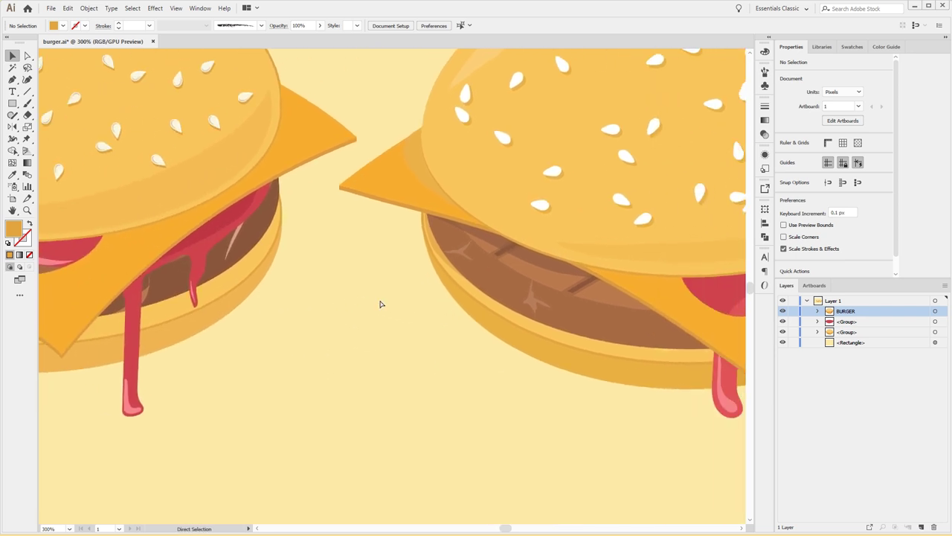
{"action": "key", "text": "ctrl+1"}
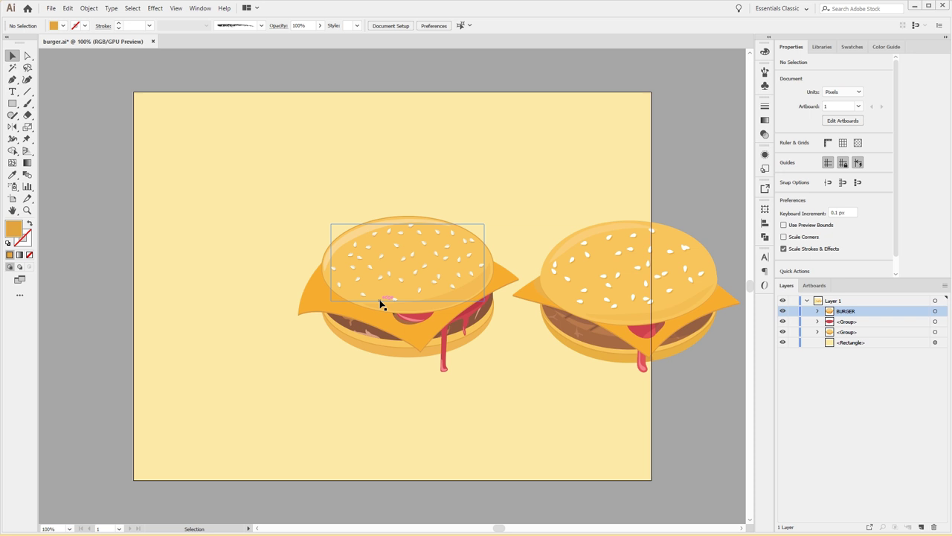
Step: Delete the right-hand comparison burger and save the document
{"action": "left_click", "coordinate": [572, 273]}
{"action": "key", "text": "Delete"}
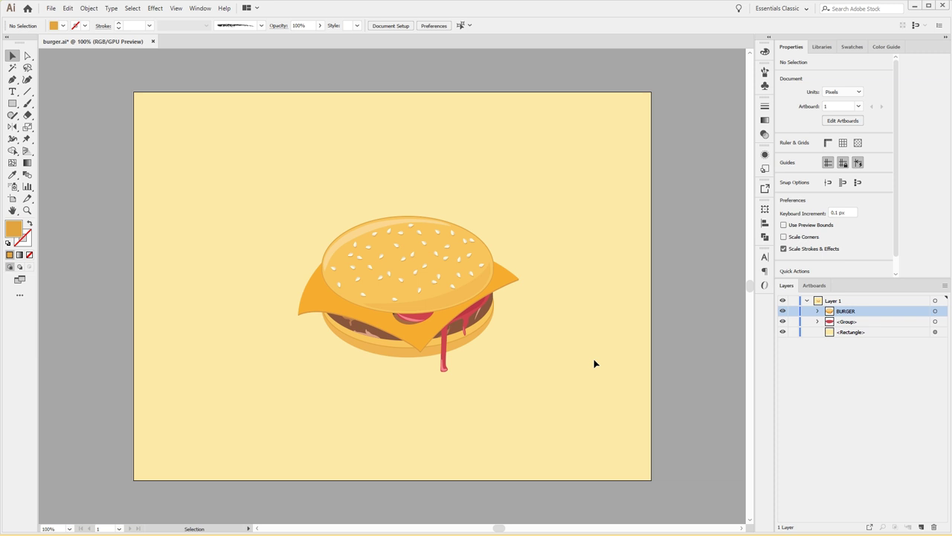
{"action": "key", "text": "ctrl"}
{"action": "key", "text": "ctrl+s"}
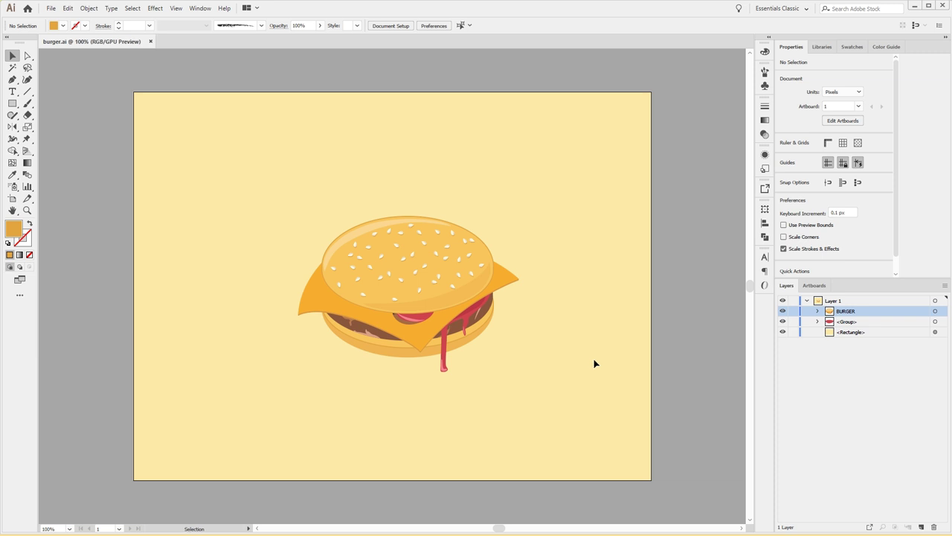